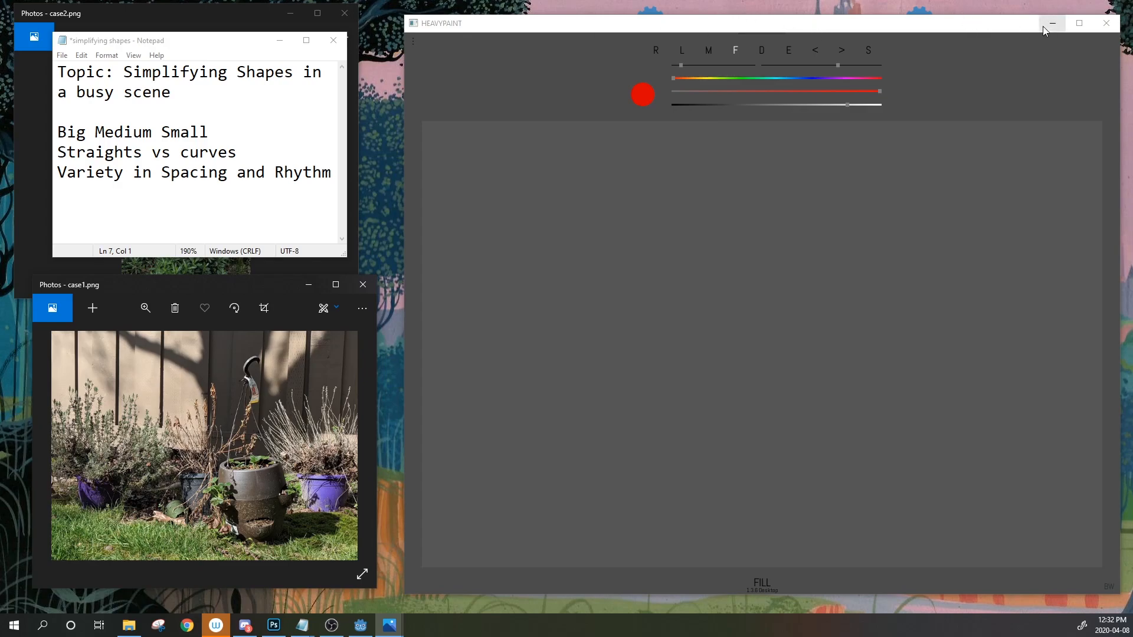
Move the HEAVYPAINT window to sit right of the Notepad notes and backyard reference photo
{"action": "left_click_drag", "start_coordinate": [1035, 23], "coordinate": [444, 502]}
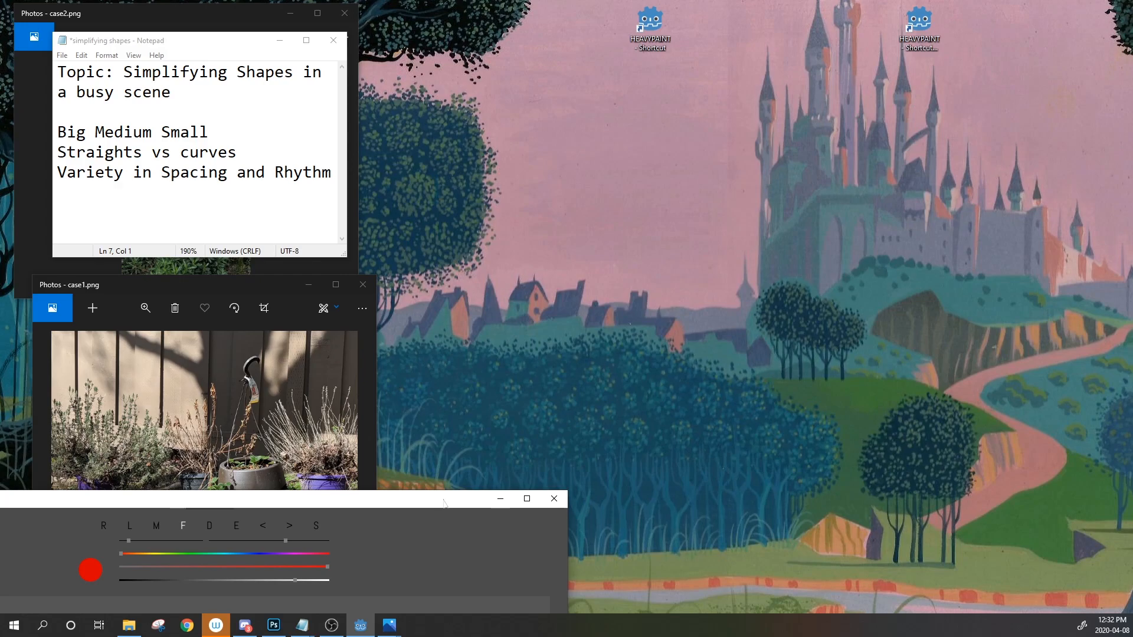
{"action": "mouse_move", "coordinate": [444, 502]}
{"action": "left_mouse_down"}
{"action": "mouse_move", "coordinate": [451, 477]}
{"action": "mouse_move", "coordinate": [723, 207]}
{"action": "mouse_move", "coordinate": [924, 36]}
{"action": "mouse_move", "coordinate": [996, 36]}
{"action": "mouse_move", "coordinate": [944, 26]}
{"action": "mouse_move", "coordinate": [977, 29]}
{"action": "left_mouse_up"}
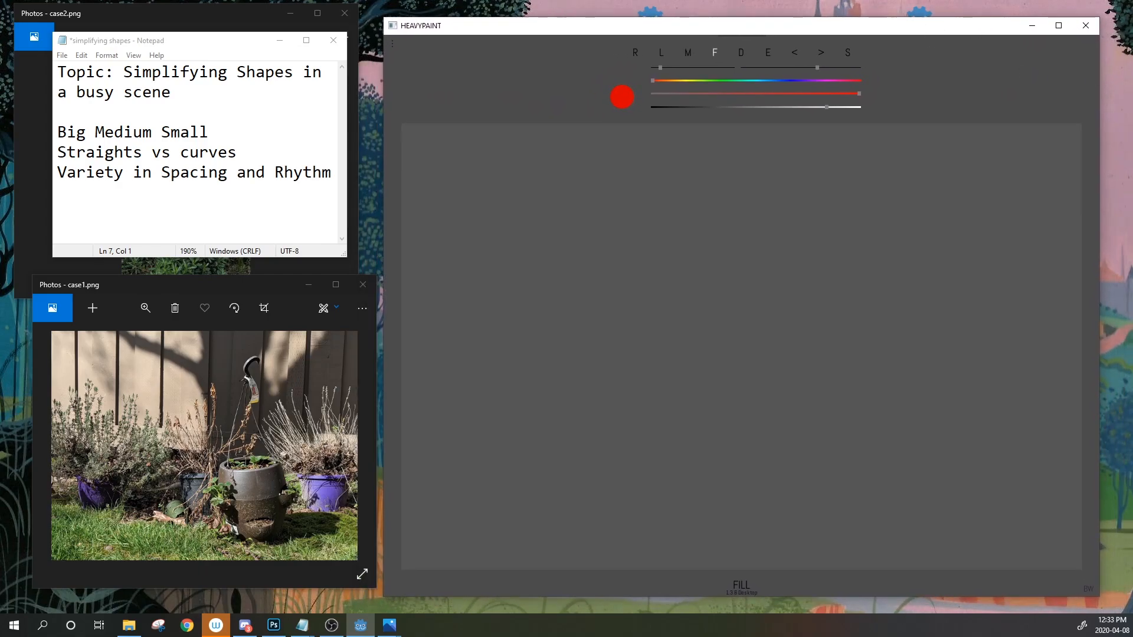
Add an 'Artists' heading below the notes with the first artist's name under it
{"action": "left_click", "coordinate": [328, 173]}
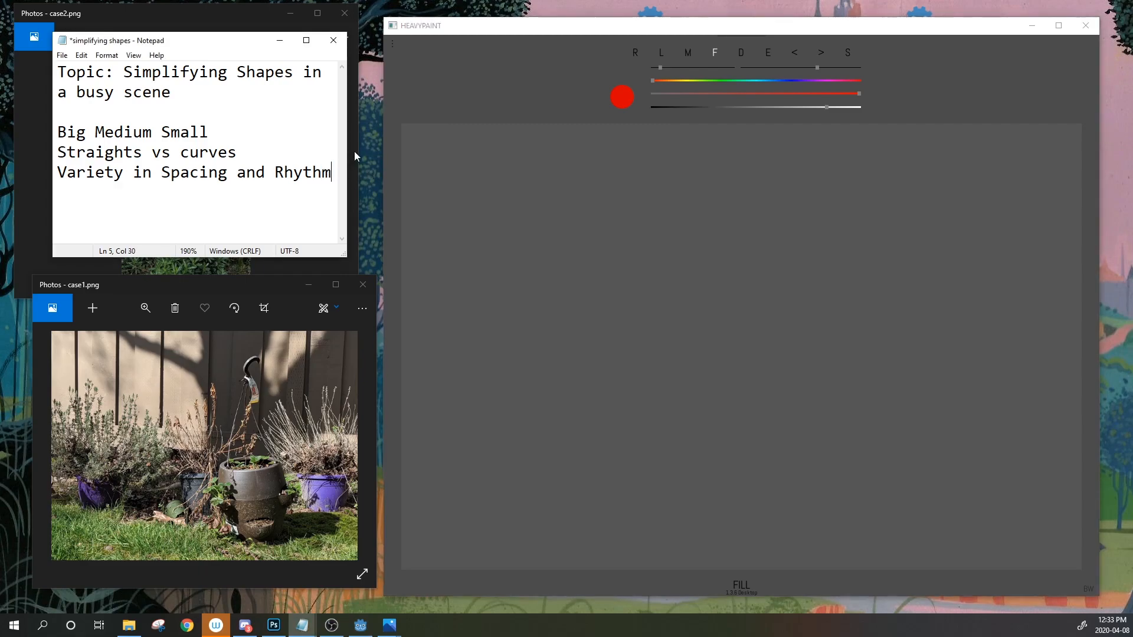
{"action": "key", "text": "Return"}
{"action": "key", "text": "Return"}
{"action": "type", "text": "Artees"}
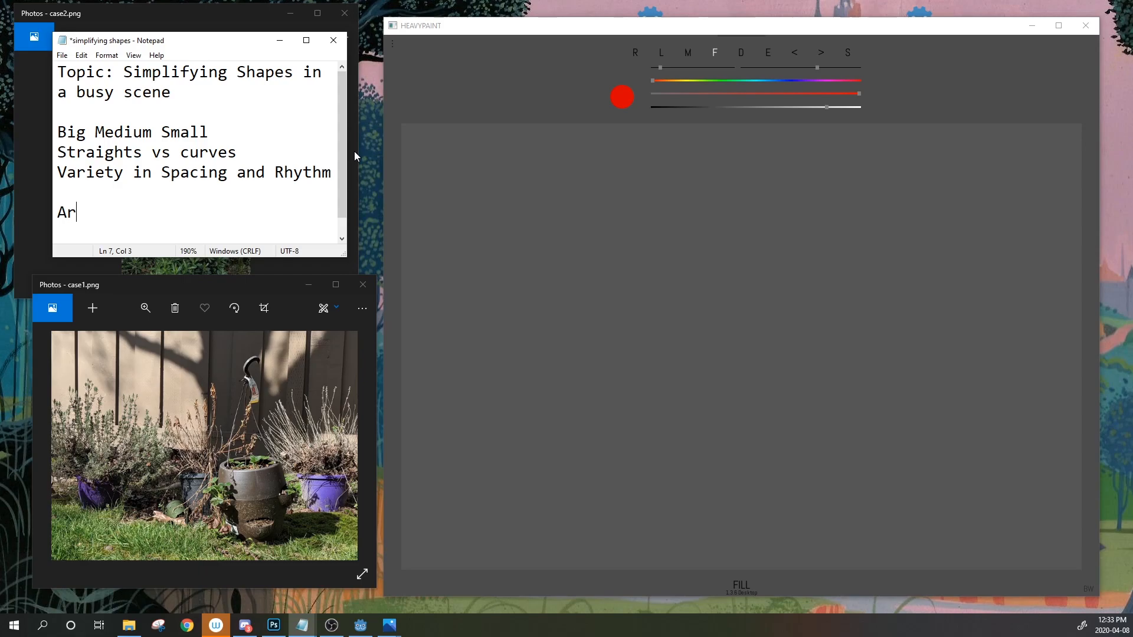
{"action": "key", "text": "BackSpace"}
{"action": "key", "text": "BackSpace"}
{"action": "key", "text": "BackSpace"}
{"action": "type", "text": "ists"}
{"action": "key", "text": "Return"}
{"action": "type", "text": "Eyvind Earle"}
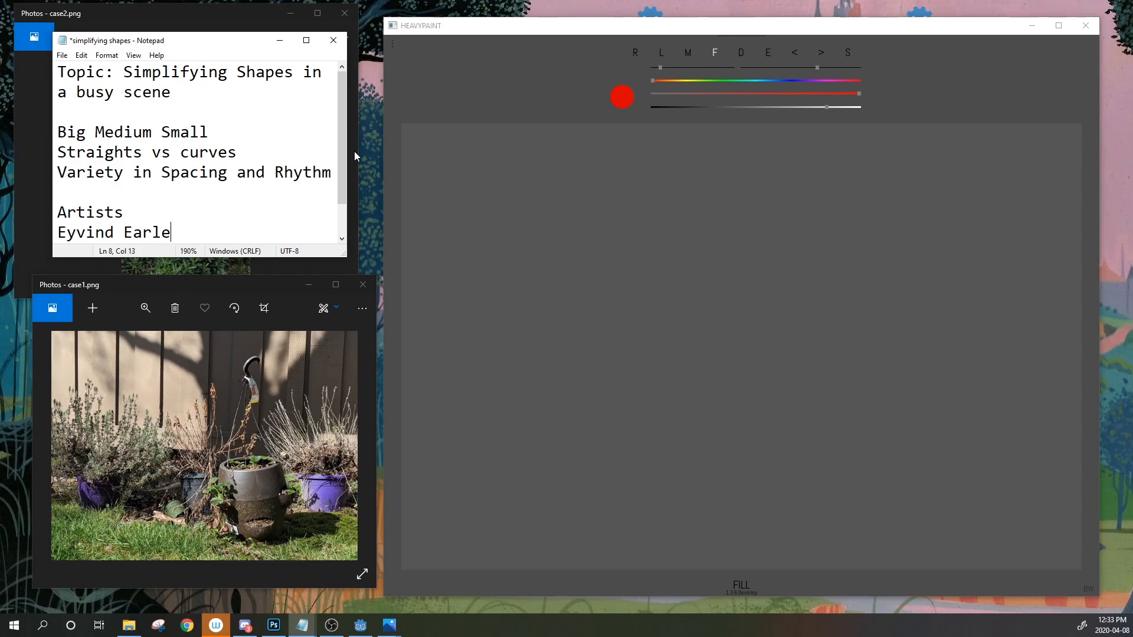
{"action": "key", "text": "Return"}
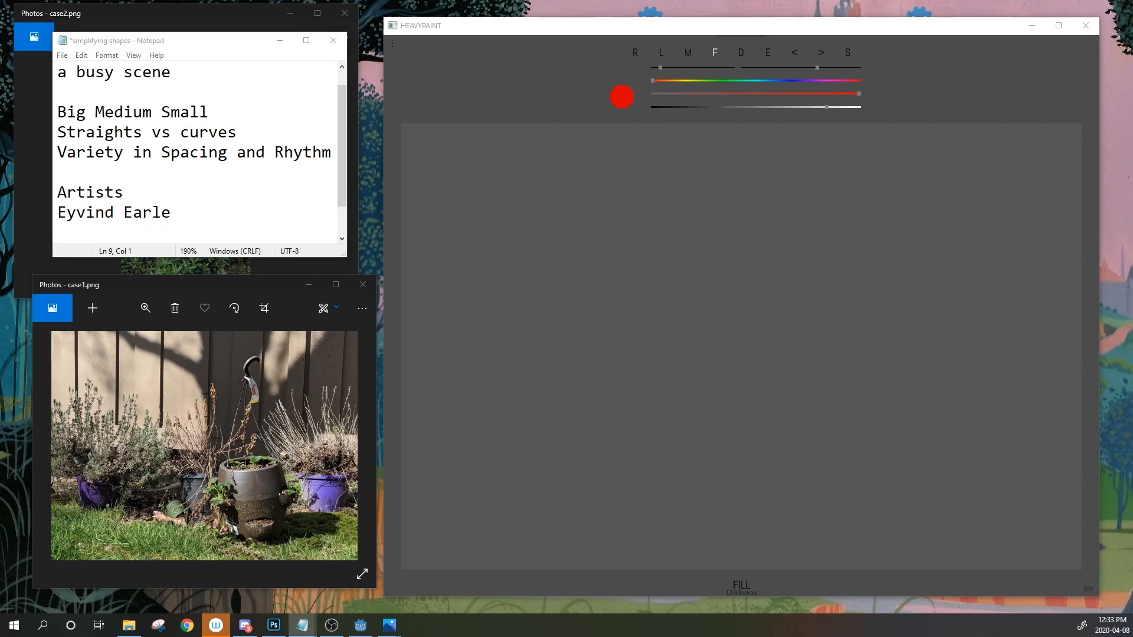
Add the parenthesised approach book reference and insert its author's name before it
{"action": "left_click", "coordinate": [85, 225]}
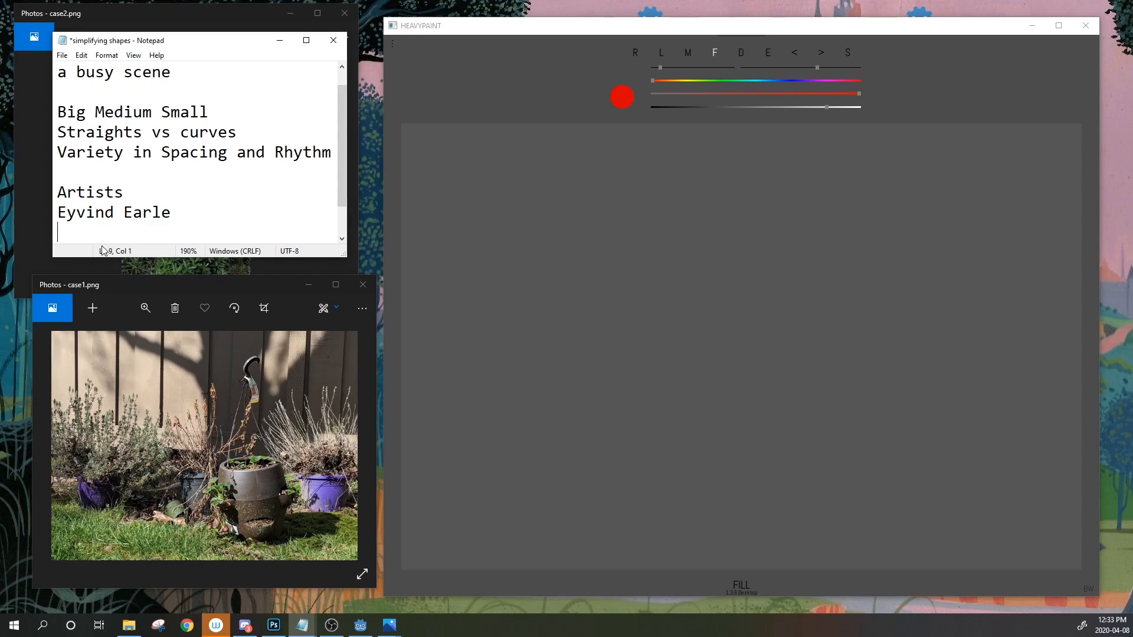
{"action": "type", "text": "Nobel Approach Book"}
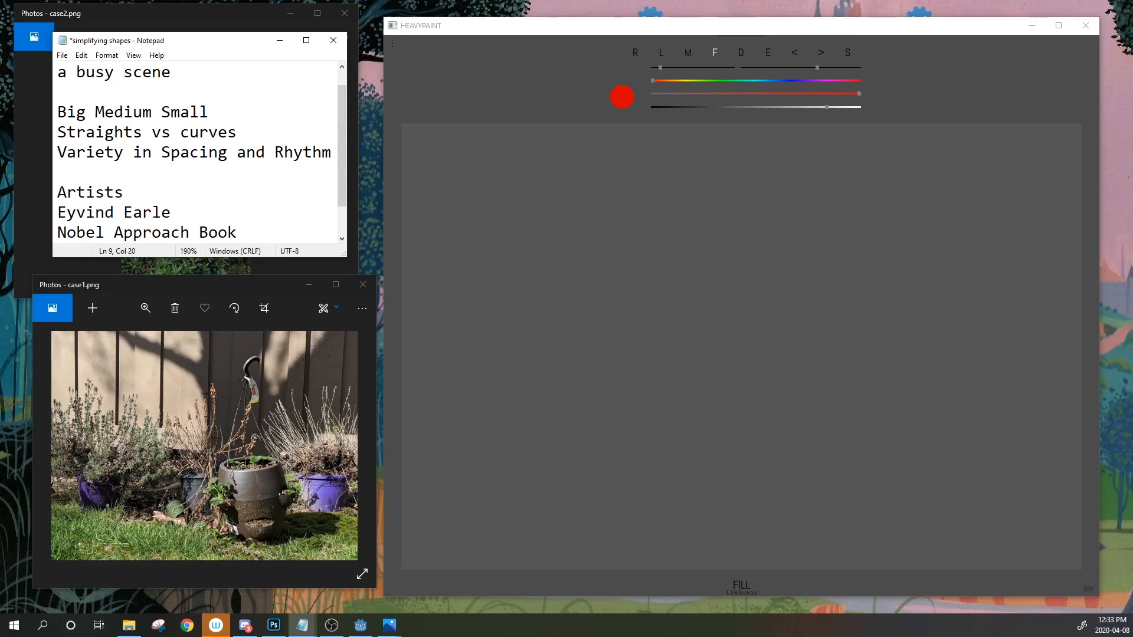
{"action": "key", "text": "Left"}
{"action": "key", "text": "Left"}
{"action": "key", "text": "Left"}
{"action": "key", "text": "Left"}
{"action": "key", "text": "Left"}
{"action": "key", "text": "Left"}
{"action": "key", "text": "Left"}
{"action": "key", "text": "Left"}
{"action": "key", "text": "Left"}
{"action": "key", "text": "Left"}
{"action": "key", "text": "Left"}
{"action": "key", "text": "Left"}
{"action": "key", "text": "Left"}
{"action": "key", "text": "Left"}
{"action": "key", "text": "Left"}
{"action": "key", "text": "Left"}
{"action": "key", "text": "Left"}
{"action": "key", "text": "Left"}
{"action": "key", "text": "Left"}
{"action": "type", "text": "("}
{"action": "key", "text": "Right"}
{"action": "key", "text": "Right"}
{"action": "key", "text": "Right"}
{"action": "key", "text": "Right"}
{"action": "key", "text": "Right"}
{"action": "key", "text": "Right"}
{"action": "key", "text": "Right"}
{"action": "key", "text": "Right"}
{"action": "key", "text": "Right"}
{"action": "key", "text": "Right"}
{"action": "key", "text": "Right"}
{"action": "key", "text": "Right"}
{"action": "key", "text": "Right"}
{"action": "key", "text": "Right"}
{"action": "key", "text": "Right"}
{"action": "key", "text": "Right"}
{"action": "key", "text": "Right"}
{"action": "key", "text": "Right"}
{"action": "type", "text": ")"}
{"action": "key", "text": "Return"}
{"action": "key", "text": "Down"}
{"action": "key", "text": "Up"}
{"action": "key", "text": "Up"}
{"action": "key", "text": "Right"}
{"action": "key", "text": "Left"}
{"action": "type", "text": "Maurice "}
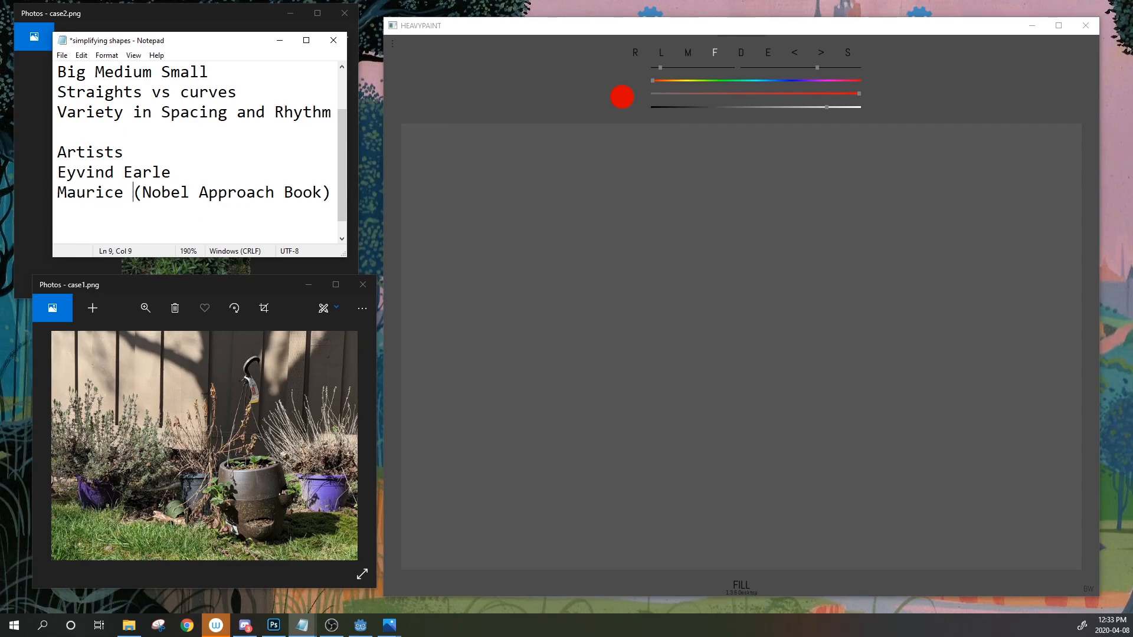
{"action": "type", "text": "Nobel"}
Correct 'Comib' to 'Comic' in the comic book artists entry and review the finished list
{"action": "key", "text": "Down"}
{"action": "key", "text": "Up"}
{"action": "key", "text": "Up"}
{"action": "key", "text": "Up"}
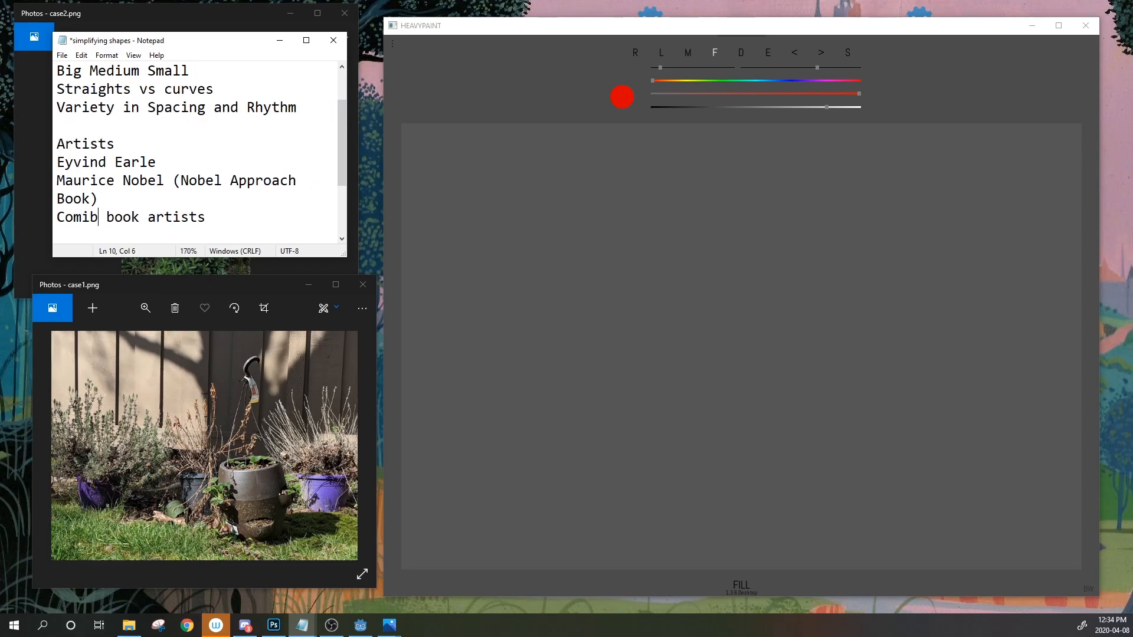
{"action": "key", "text": "BackSpace"}
{"action": "type", "text": "c"}
{"action": "key", "text": "Right"}
{"action": "key", "text": "Return"}
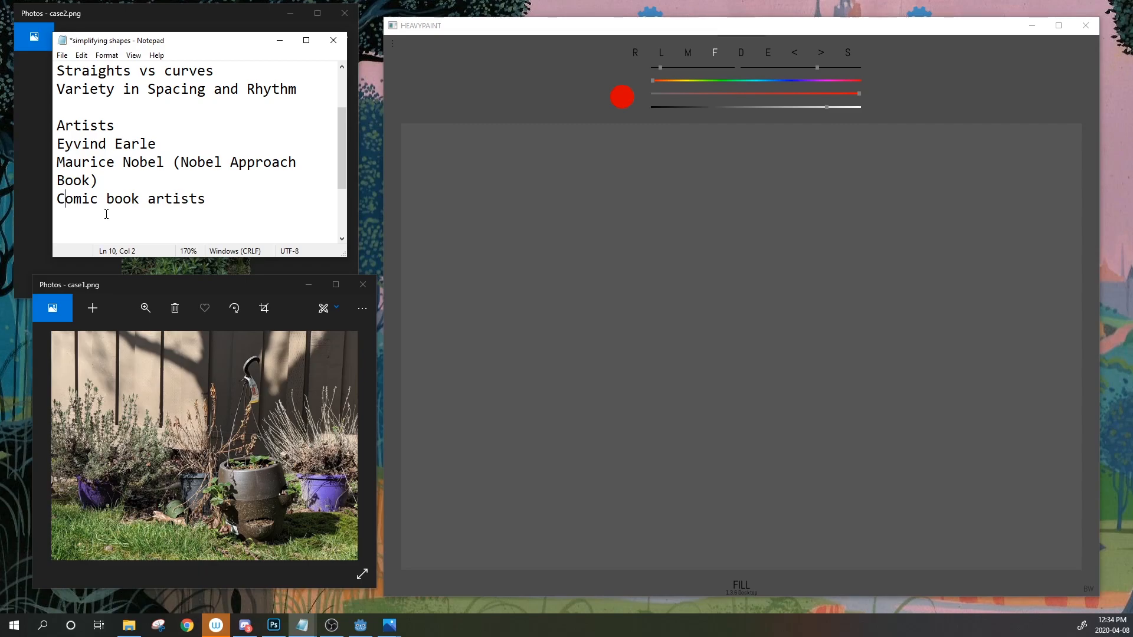
{"action": "key", "text": "Up"}
{"action": "key", "text": "Right"}
{"action": "key", "text": "Down"}
{"action": "key", "text": "Down"}
{"action": "key", "text": "Down"}
{"action": "key", "text": "Up"}
{"action": "key", "text": "Up"}
{"action": "key", "text": "Up"}
{"action": "key", "text": "Up"}
{"action": "key", "text": "Up"}
{"action": "key", "text": "Up"}
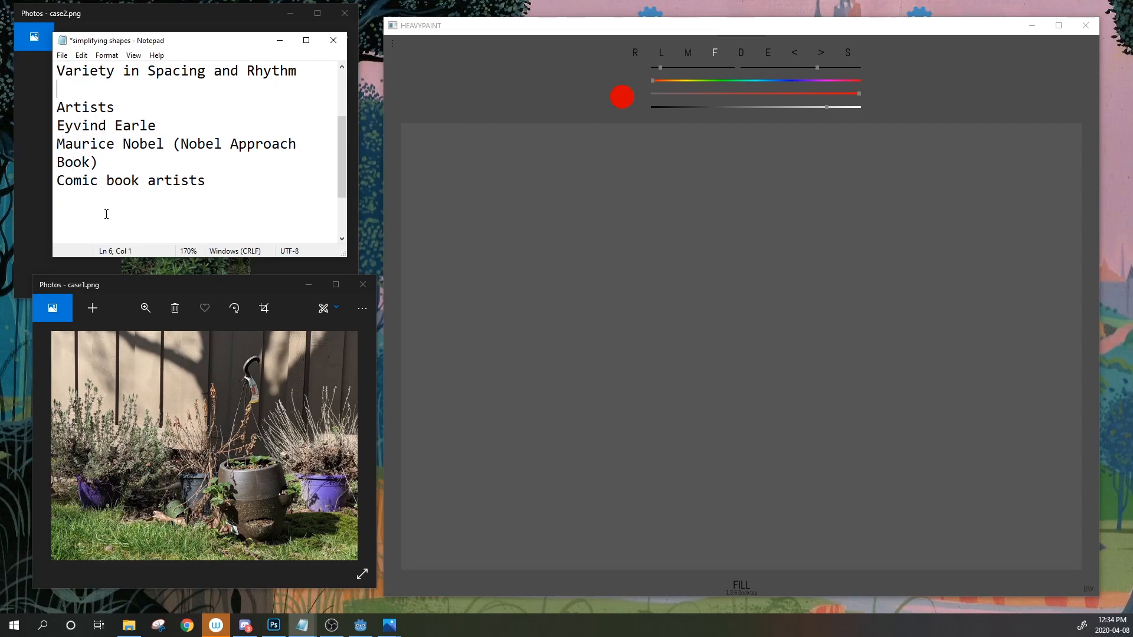
{"action": "key", "text": "Up"}
{"action": "key", "text": "Up"}
{"action": "key", "text": "Up"}
{"action": "key", "text": "Down"}
{"action": "key", "text": "Down"}
{"action": "key", "text": "Down"}
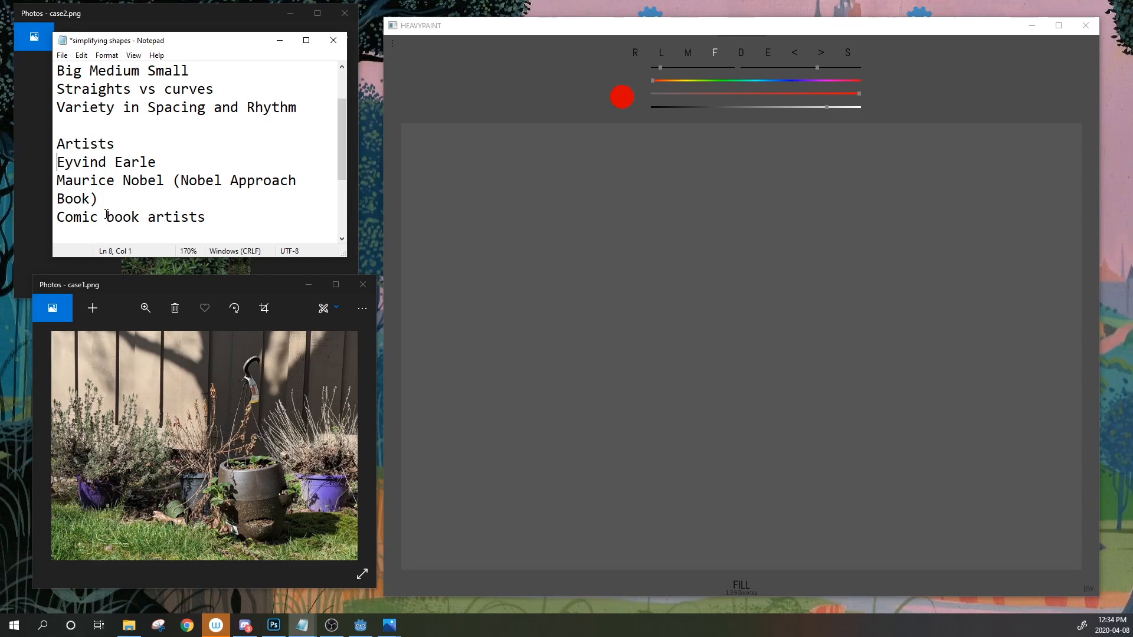
{"action": "key", "text": "Down"}
{"action": "key", "text": "Down"}
{"action": "key", "text": "Down"}
{"action": "key", "text": "Down"}
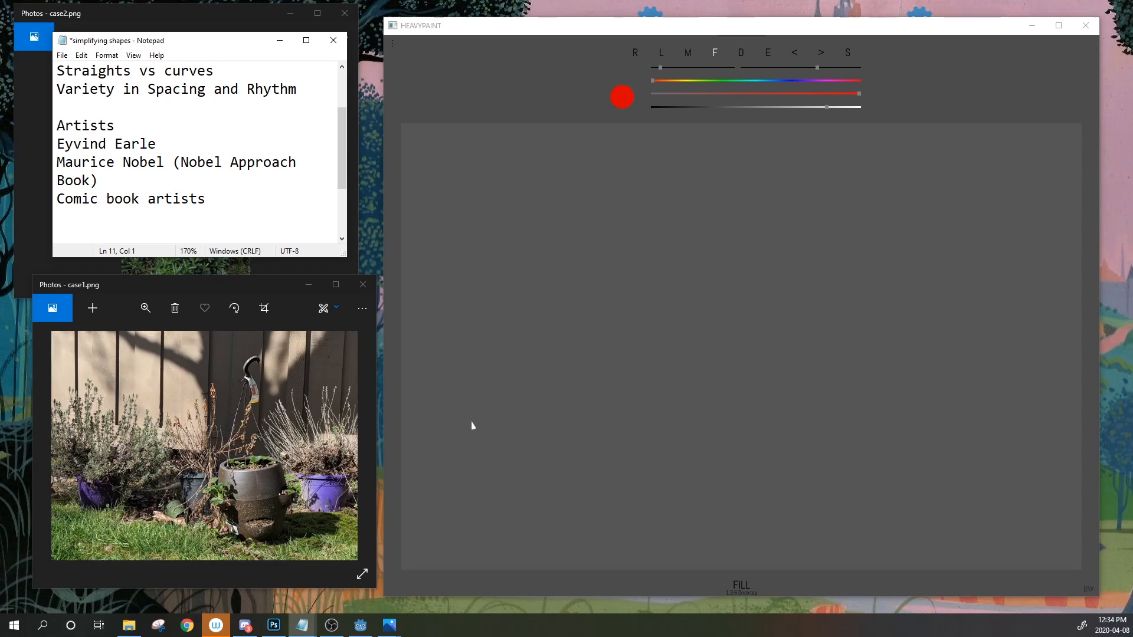
Make the Notepad window taller and view the whole note from the Topic line
{"action": "left_click_drag", "start_coordinate": [228, 259], "coordinate": [228, 353]}
{"action": "scroll", "coordinate": [200, 253], "scroll_direction": "up", "scroll_amount": 1}
{"action": "left_click_drag", "start_coordinate": [209, 276], "coordinate": [60, 70]}
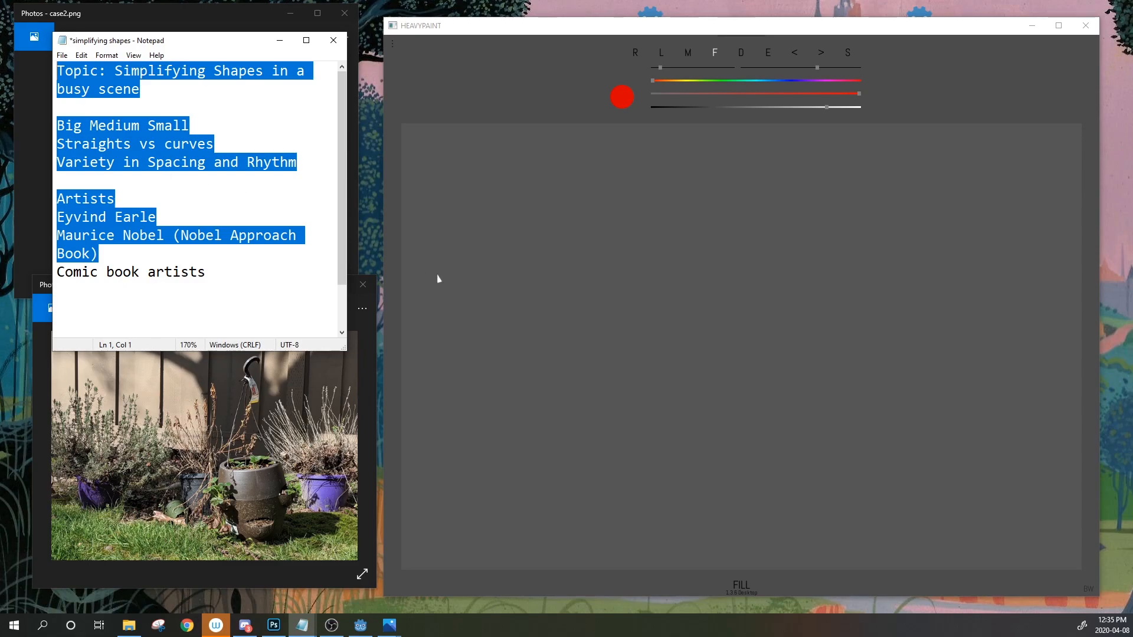
{"action": "left_click_drag", "start_coordinate": [233, 274], "coordinate": [59, 69]}
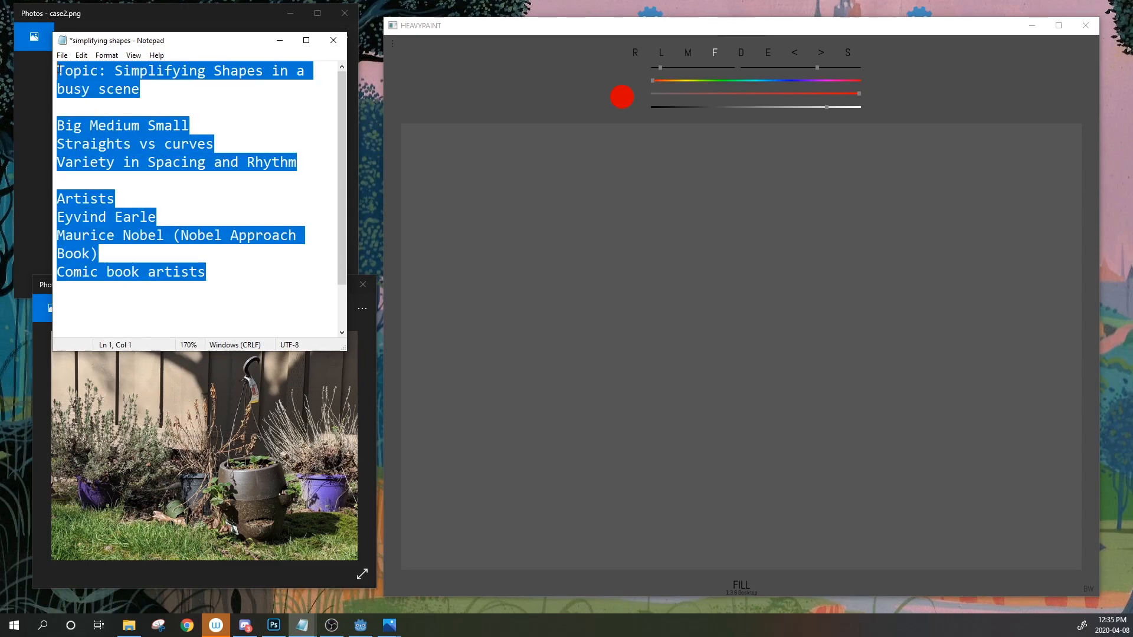
{"action": "left_click", "coordinate": [173, 163]}
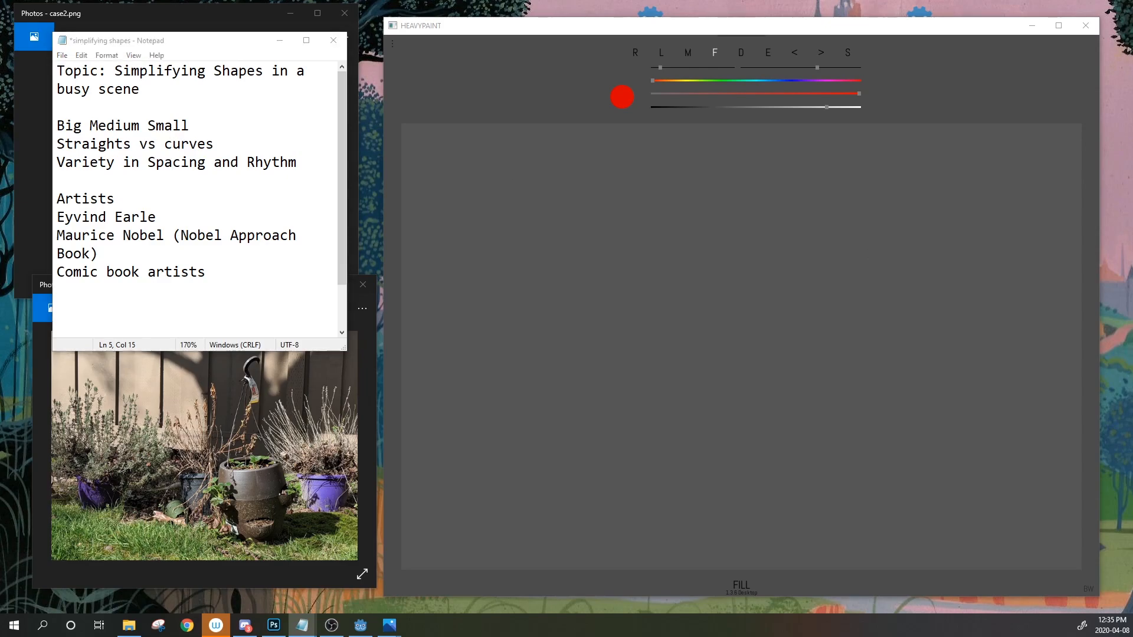
Nudge the Notepad window left and minimize it, revealing the case2.png forest photo
{"action": "key", "text": "alt+Tab"}
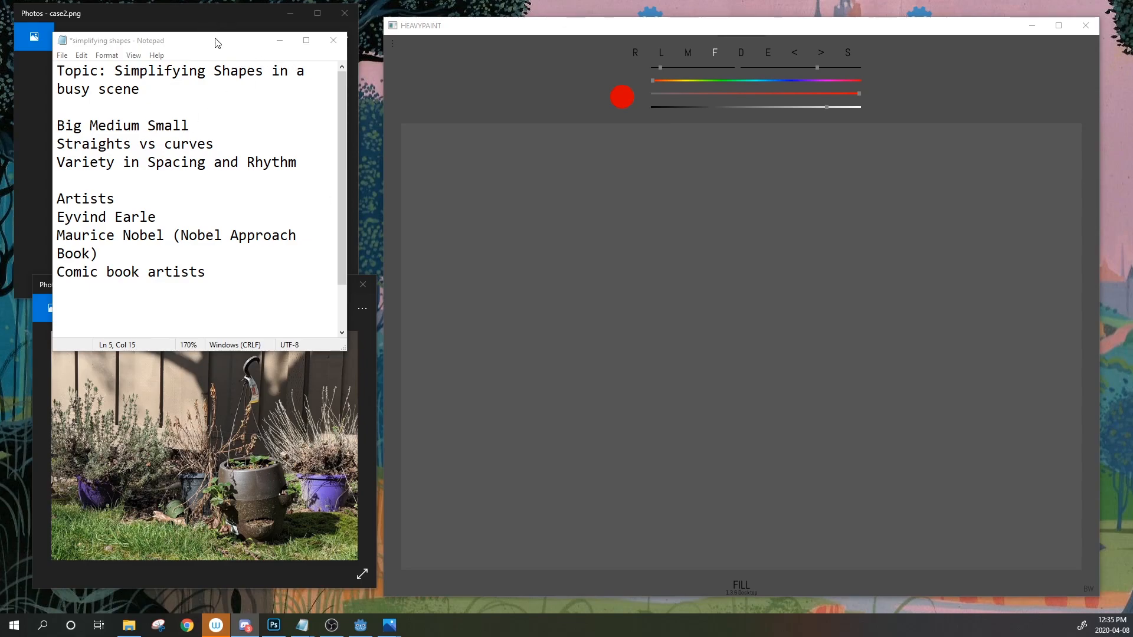
{"action": "left_click_drag", "start_coordinate": [216, 40], "coordinate": [207, 38]}
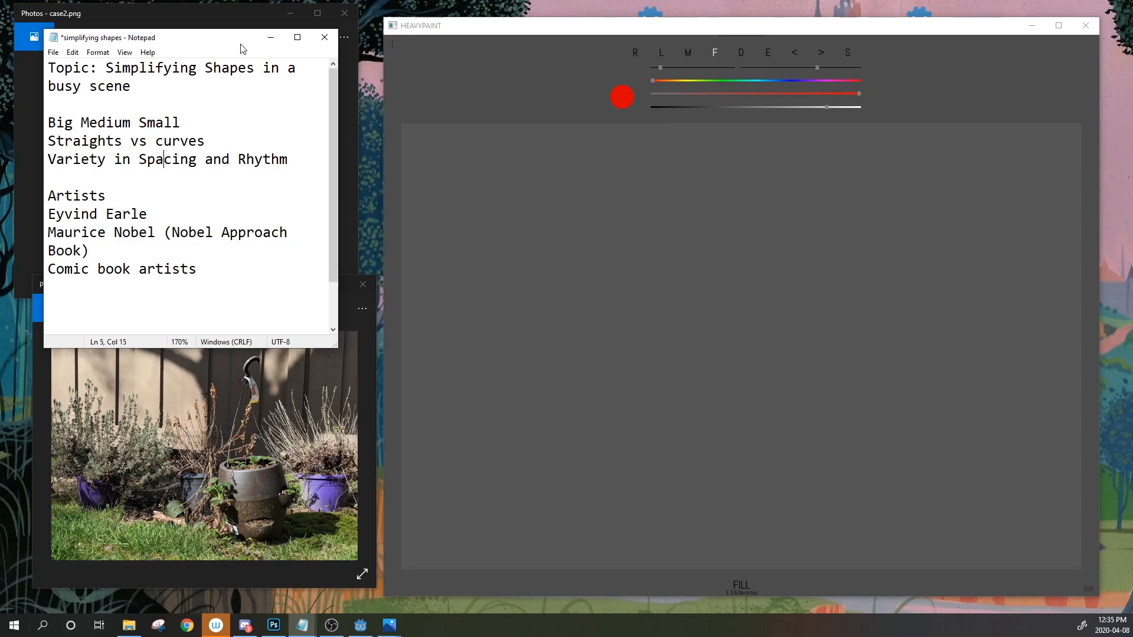
{"action": "left_click", "coordinate": [271, 38]}
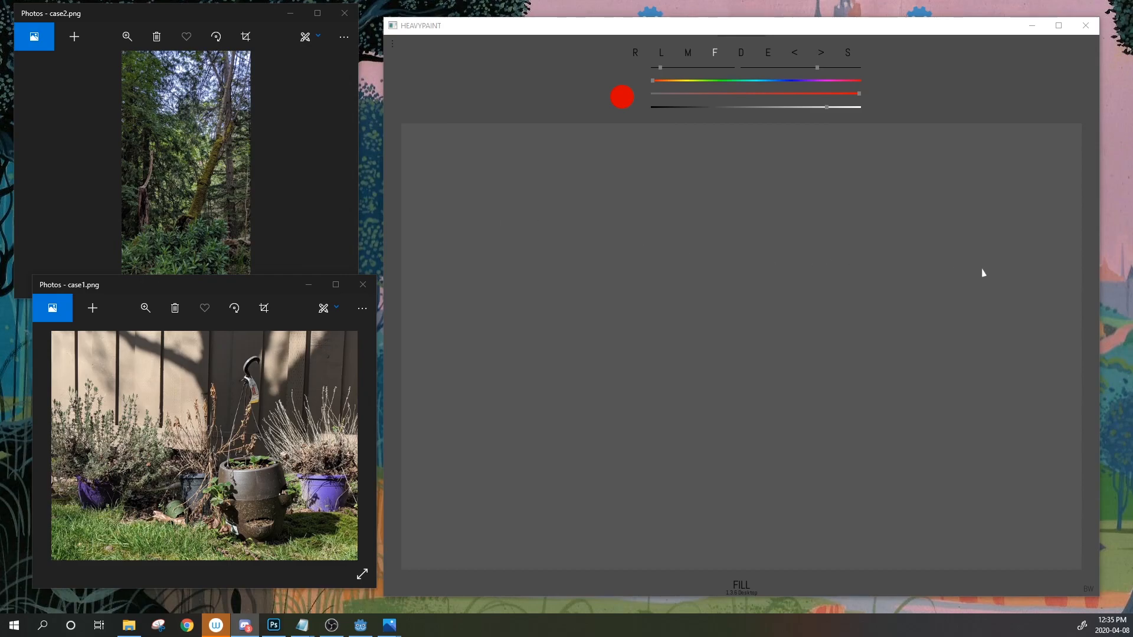
Try red fan- and leaf-shaped fills on the canvas, then undo all three
{"action": "left_click", "coordinate": [661, 55]}
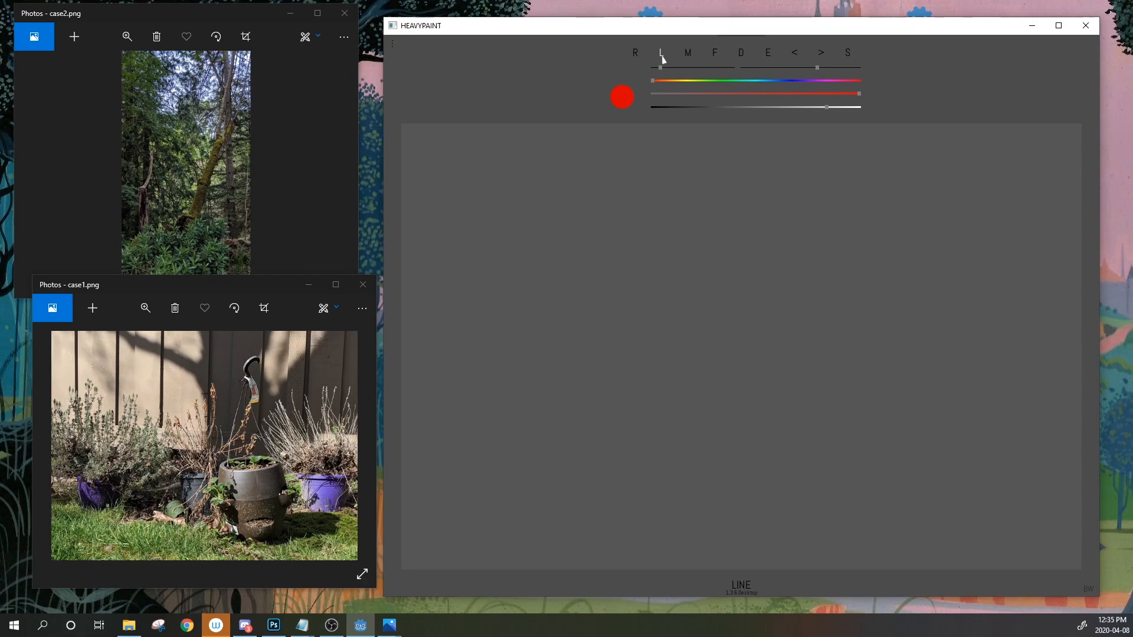
{"action": "left_click", "coordinate": [804, 108]}
{"action": "left_click", "coordinate": [721, 60]}
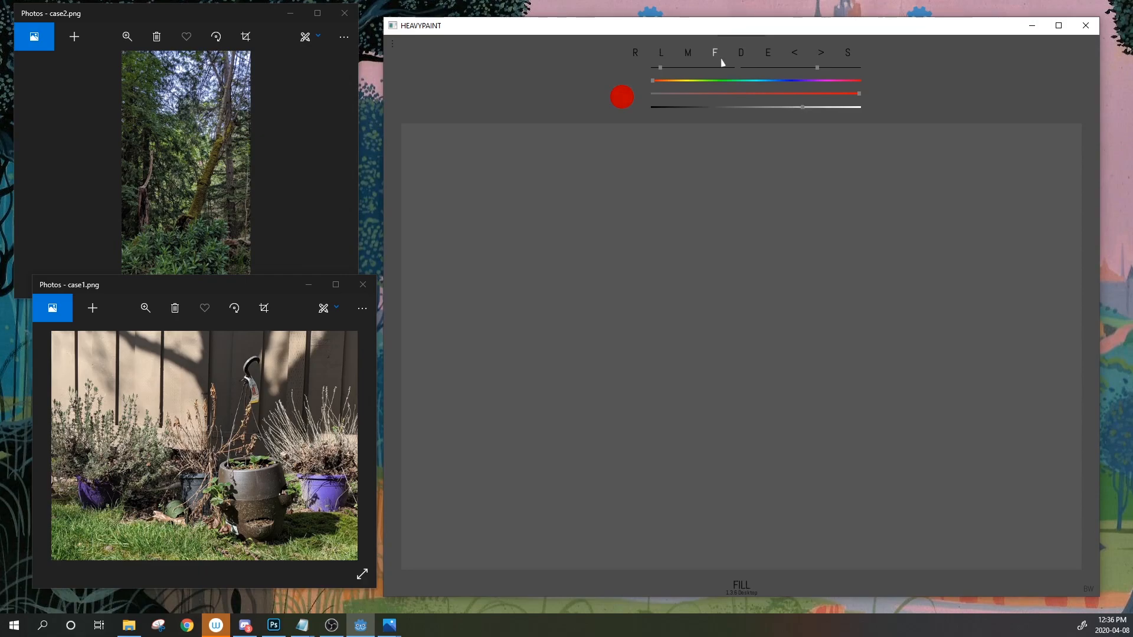
{"action": "left_click", "coordinate": [661, 56]}
{"action": "left_click", "coordinate": [717, 59]}
{"action": "mouse_move", "coordinate": [565, 433]}
{"action": "left_mouse_down"}
{"action": "mouse_move", "coordinate": [730, 265]}
{"action": "mouse_move", "coordinate": [798, 326]}
{"action": "mouse_move", "coordinate": [803, 435]}
{"action": "mouse_move", "coordinate": [570, 442]}
{"action": "left_mouse_up"}
{"action": "left_click_drag", "start_coordinate": [839, 304], "coordinate": [840, 307]}
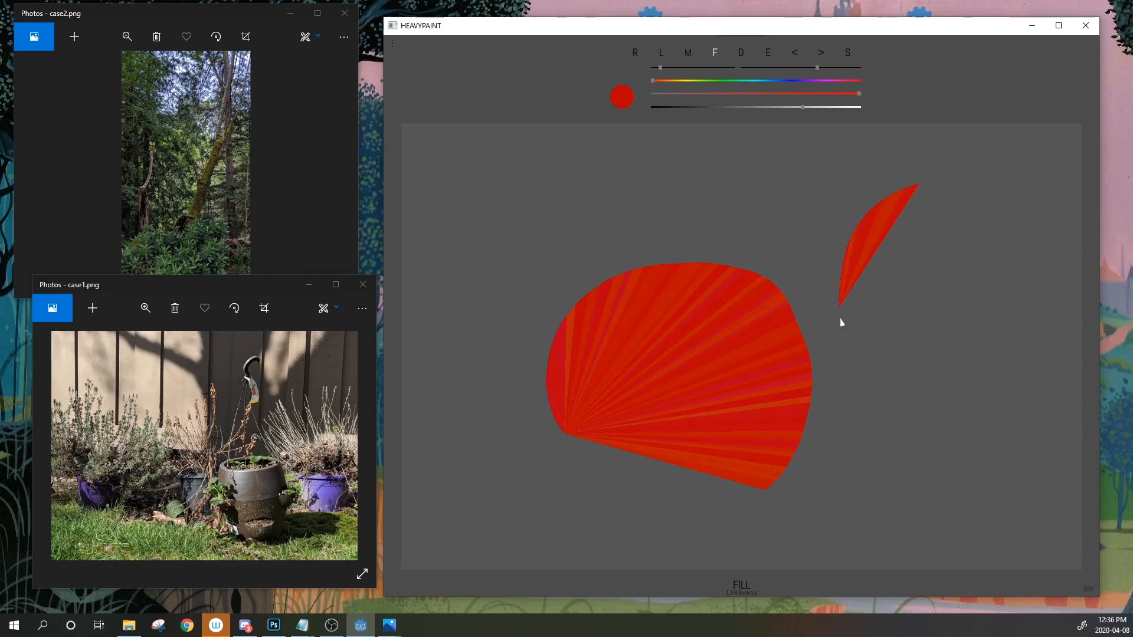
{"action": "left_click_drag", "start_coordinate": [839, 304], "coordinate": [660, 220]}
{"action": "left_click", "coordinate": [794, 53]}
{"action": "left_click", "coordinate": [794, 53]}
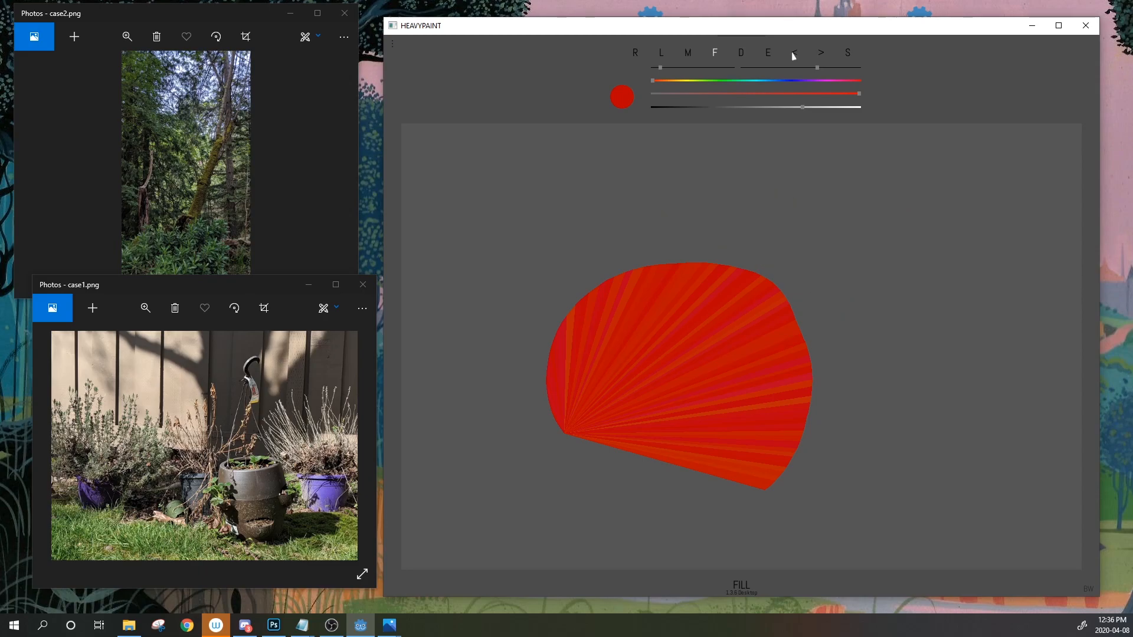
{"action": "left_click", "coordinate": [794, 53]}
Settle on a squarish red fill near the canvas centre after discarding two fan fills
{"action": "mouse_move", "coordinate": [612, 254]}
{"action": "left_mouse_down"}
{"action": "mouse_move", "coordinate": [599, 383]}
{"action": "mouse_move", "coordinate": [616, 243]}
{"action": "mouse_move", "coordinate": [702, 245]}
{"action": "mouse_move", "coordinate": [615, 238]}
{"action": "left_mouse_up"}
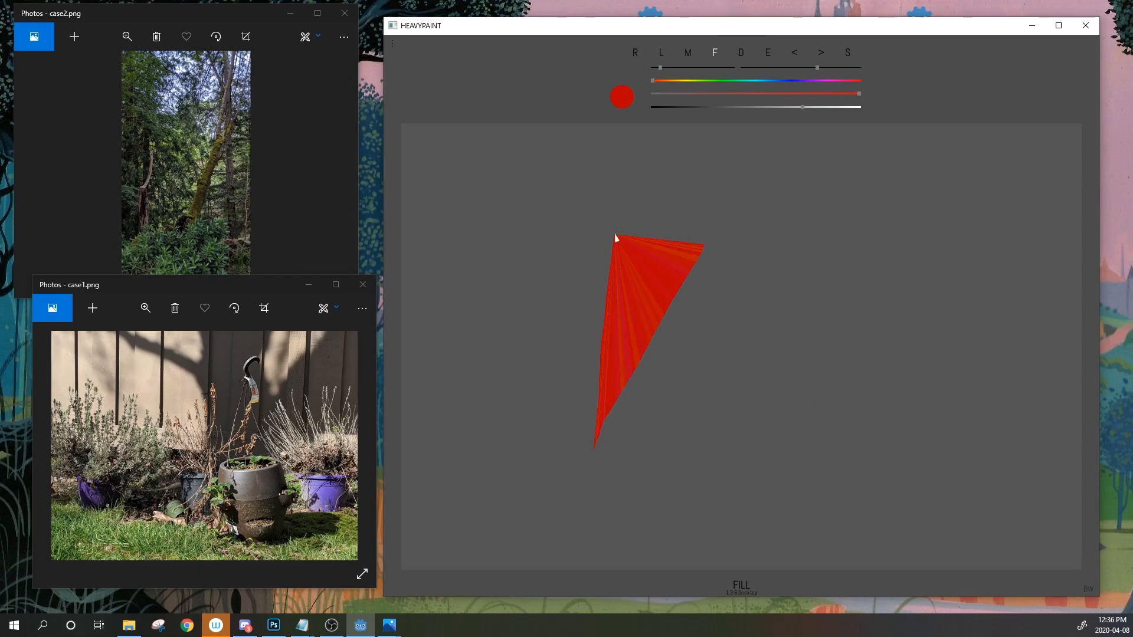
{"action": "left_click", "coordinate": [794, 53]}
{"action": "mouse_move", "coordinate": [638, 259]}
{"action": "left_mouse_down"}
{"action": "mouse_move", "coordinate": [639, 354]}
{"action": "mouse_move", "coordinate": [727, 379]}
{"action": "mouse_move", "coordinate": [638, 248]}
{"action": "left_mouse_up"}
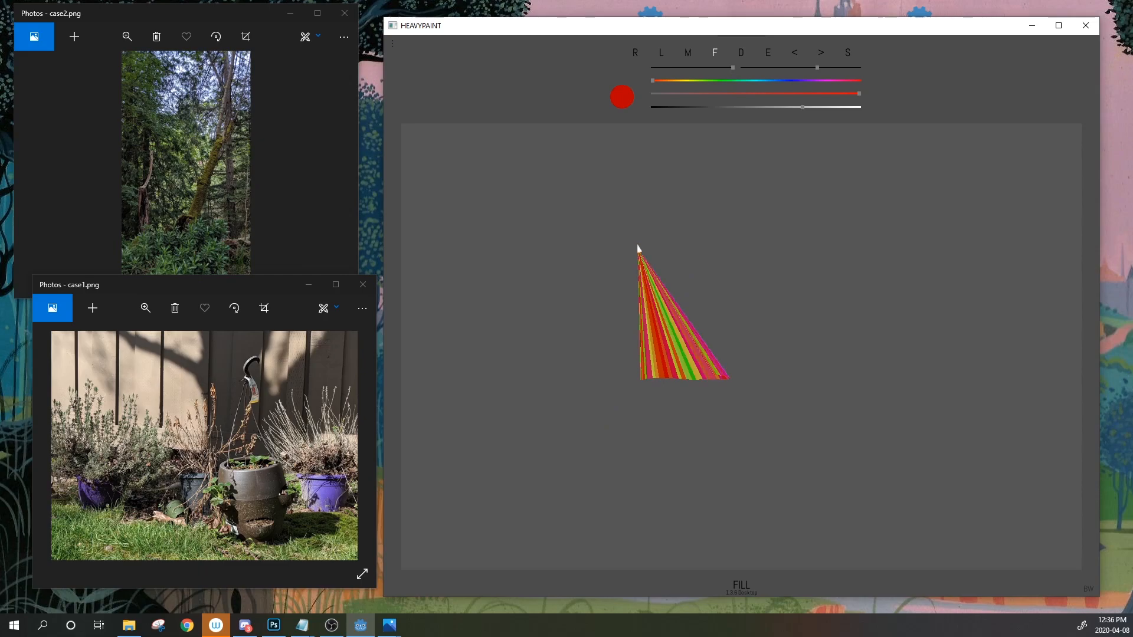
{"action": "left_click", "coordinate": [796, 55]}
{"action": "mouse_move", "coordinate": [625, 264]}
{"action": "left_mouse_down"}
{"action": "mouse_move", "coordinate": [608, 393]}
{"action": "mouse_move", "coordinate": [760, 407]}
{"action": "mouse_move", "coordinate": [754, 263]}
{"action": "mouse_move", "coordinate": [625, 260]}
{"action": "left_mouse_up"}
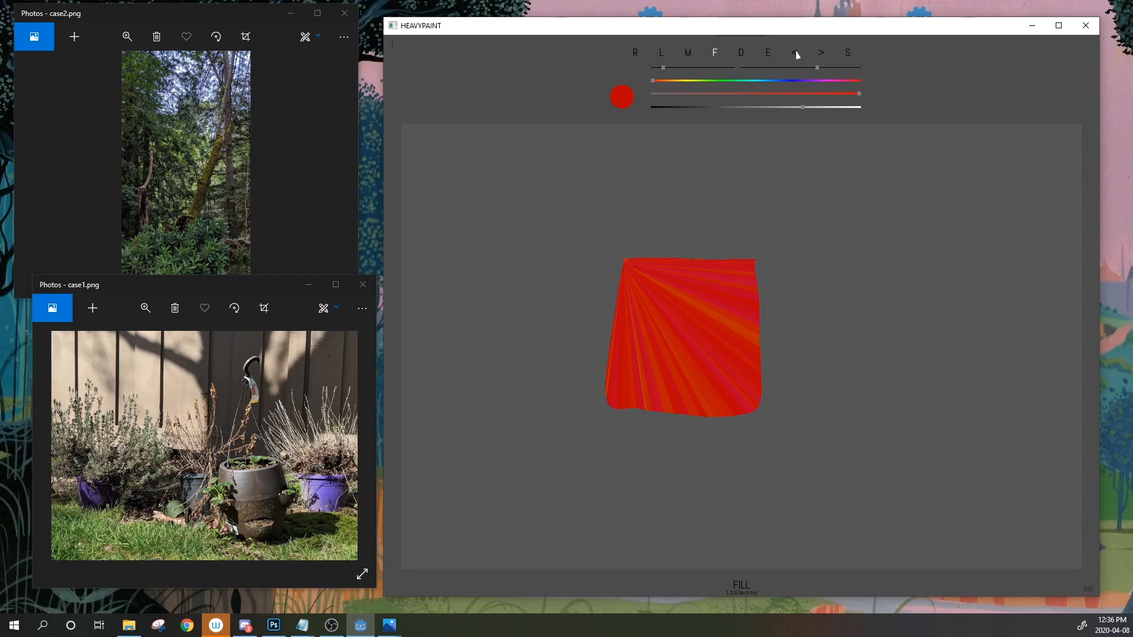
Draw a small red rectangle, lower saturation and lightness to dull gold, and start a gold rectangle
{"action": "left_click", "coordinate": [636, 53]}
{"action": "mouse_move", "coordinate": [539, 309]}
{"action": "left_mouse_down"}
{"action": "mouse_move", "coordinate": [805, 479]}
{"action": "mouse_move", "coordinate": [820, 440]}
{"action": "mouse_move", "coordinate": [465, 240]}
{"action": "mouse_move", "coordinate": [880, 524]}
{"action": "mouse_move", "coordinate": [577, 290]}
{"action": "left_mouse_up"}
{"action": "left_click_drag", "start_coordinate": [653, 81], "coordinate": [681, 80]}
{"action": "left_click_drag", "start_coordinate": [824, 94], "coordinate": [793, 94]}
{"action": "left_click_drag", "start_coordinate": [794, 108], "coordinate": [761, 108]}
{"action": "left_click_drag", "start_coordinate": [472, 192], "coordinate": [771, 439]}
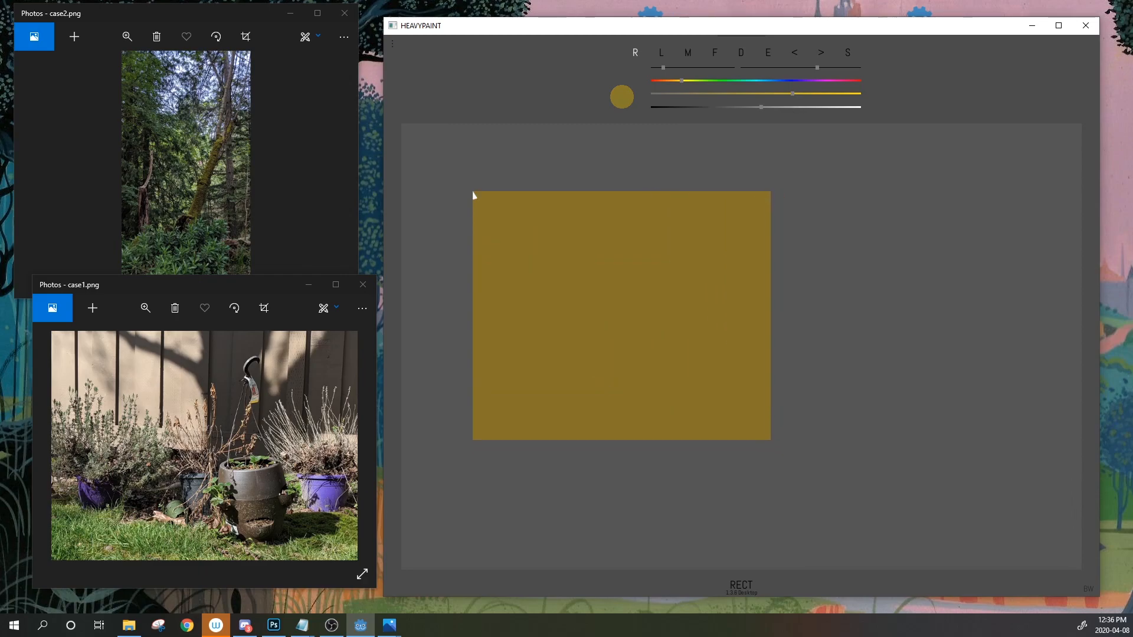
Switch HEAVYPAINT's colour mixing to RGB in the options panel
{"action": "left_click", "coordinate": [393, 45]}
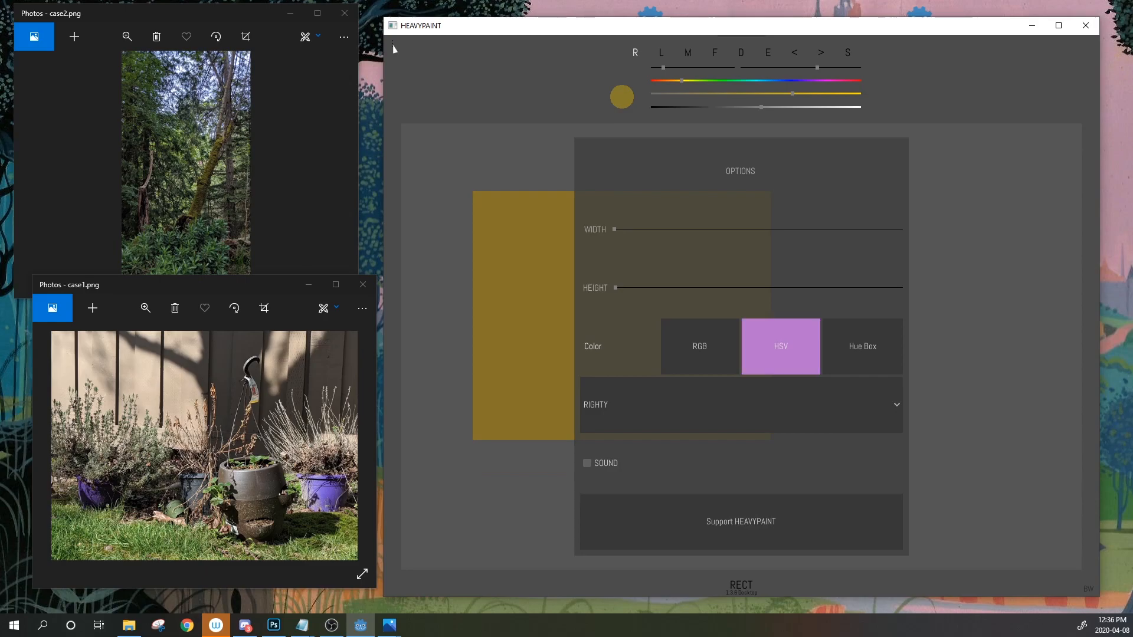
{"action": "left_click", "coordinate": [702, 366]}
{"action": "left_click", "coordinate": [702, 366]}
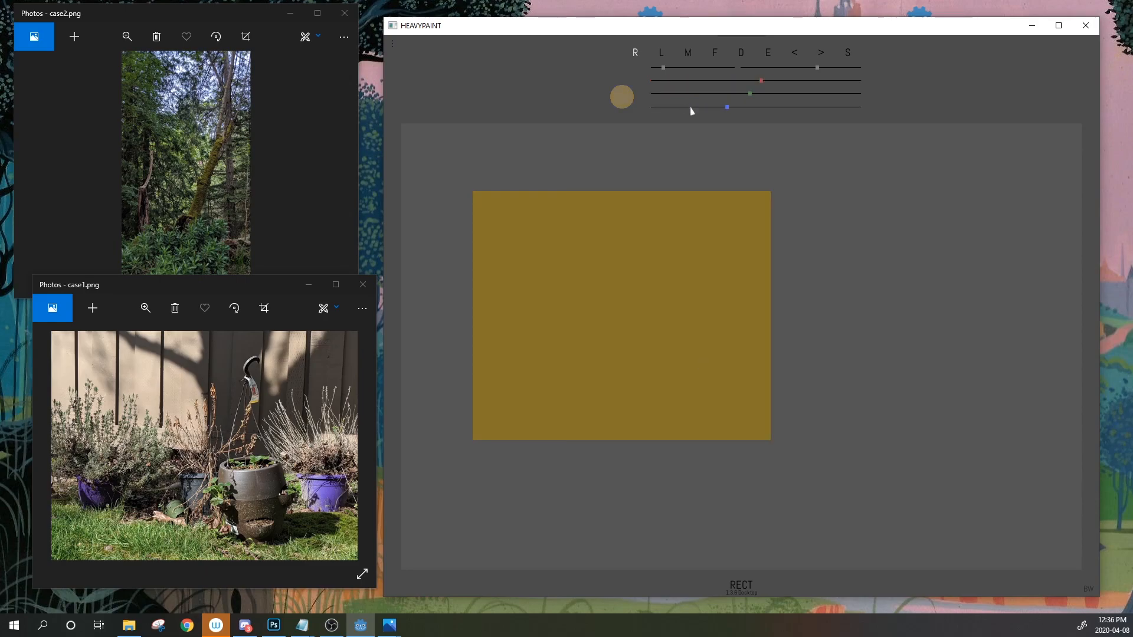
Draw five thin tan straight strokes at varying angles right of the gold rectangle
{"action": "left_click", "coordinate": [715, 56]}
{"action": "left_click", "coordinate": [659, 54]}
{"action": "mouse_move", "coordinate": [909, 251]}
{"action": "left_mouse_down"}
{"action": "mouse_move", "coordinate": [834, 374]}
{"action": "mouse_move", "coordinate": [827, 360]}
{"action": "left_mouse_up"}
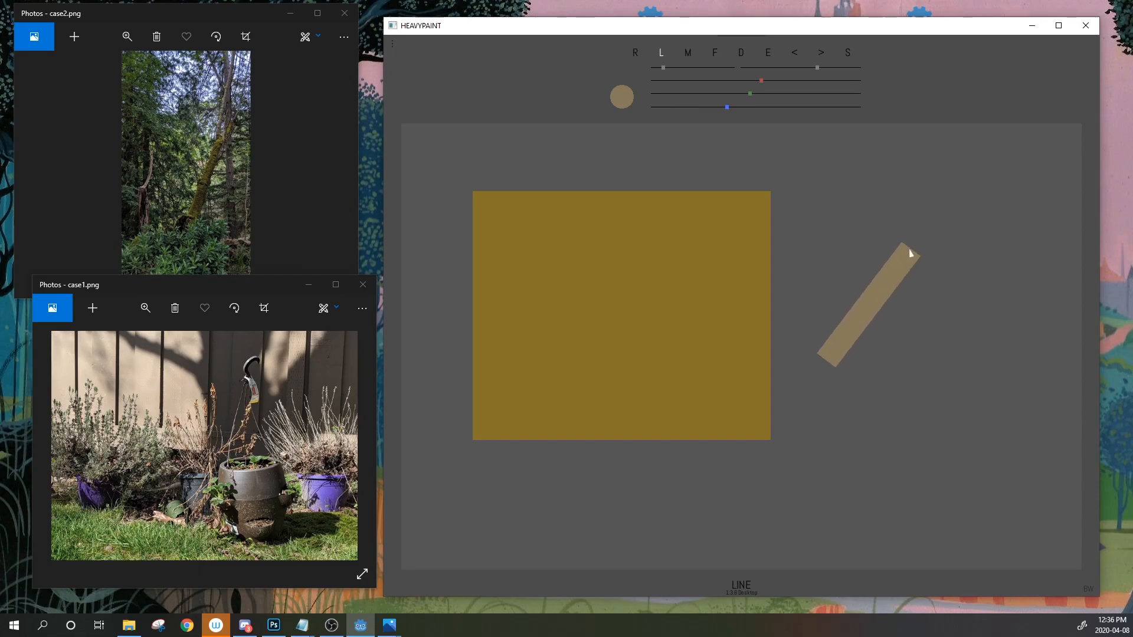
{"action": "left_click", "coordinate": [790, 68]}
{"action": "left_click_drag", "start_coordinate": [962, 262], "coordinate": [862, 394]}
{"action": "left_click_drag", "start_coordinate": [826, 195], "coordinate": [1041, 267]}
{"action": "left_click_drag", "start_coordinate": [696, 501], "coordinate": [925, 362]}
{"action": "left_click_drag", "start_coordinate": [803, 474], "coordinate": [980, 441]}
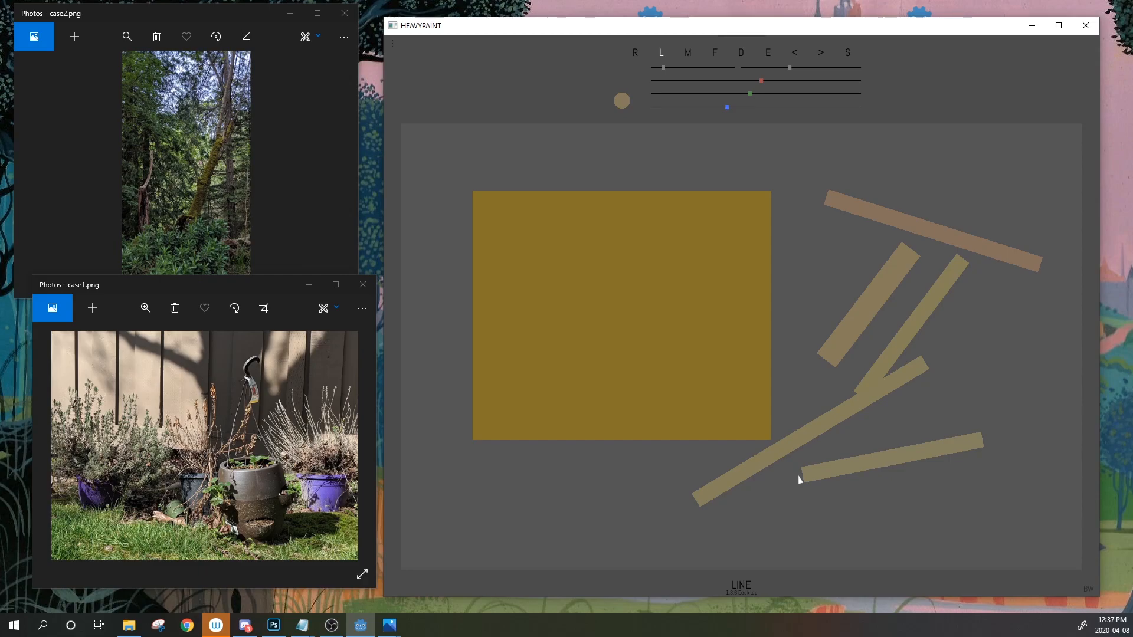
Reposition and enlarge the case1.png backyard photo window, then move the case2.png forest window forward
{"action": "left_click", "coordinate": [310, 464]}
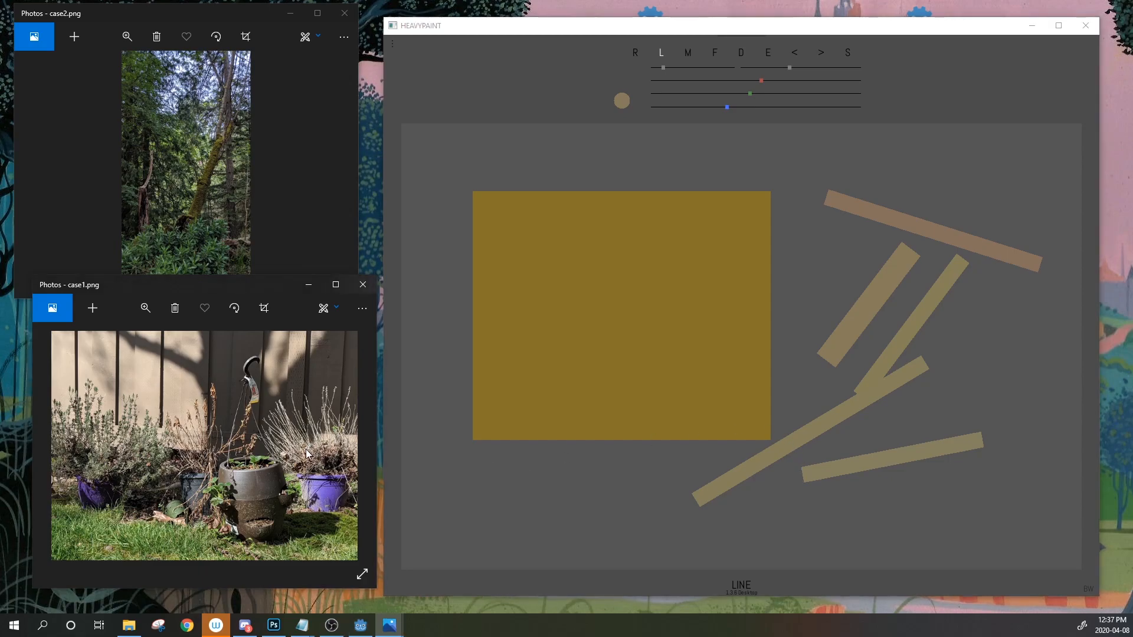
{"action": "scroll", "coordinate": [312, 461], "scroll_direction": "up", "scroll_amount": 1}
{"action": "scroll", "coordinate": [312, 461], "scroll_direction": "down", "scroll_amount": 2}
{"action": "left_click_drag", "start_coordinate": [254, 282], "coordinate": [229, 251]}
{"action": "left_click_drag", "start_coordinate": [343, 260], "coordinate": [386, 208]}
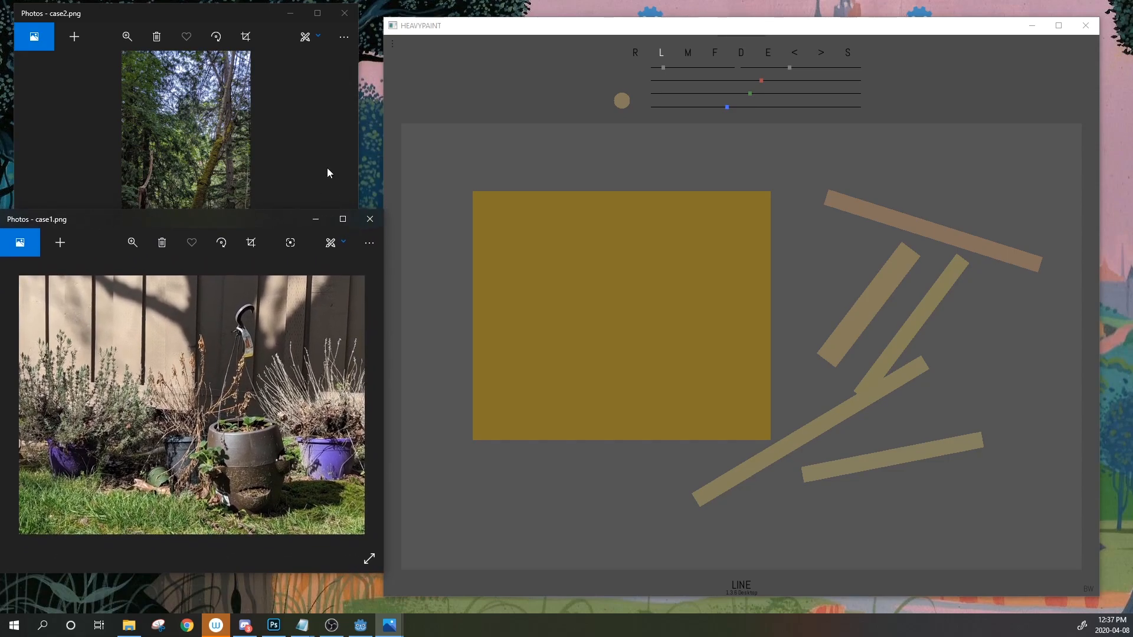
{"action": "left_click_drag", "start_coordinate": [213, 13], "coordinate": [279, 26]}
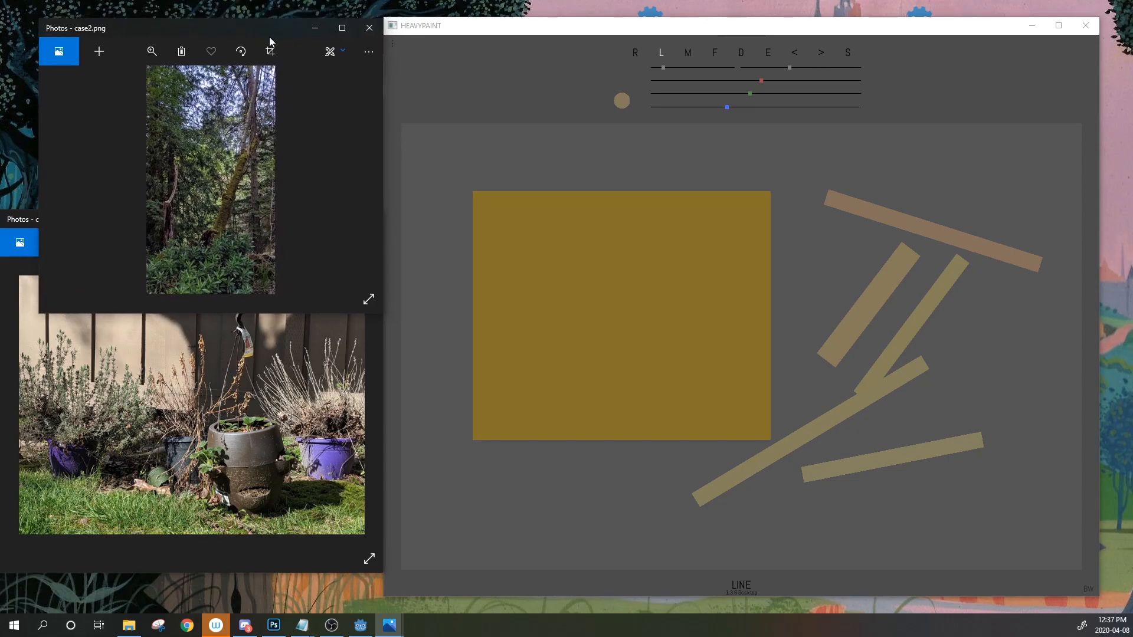
Hide case2.png, move case1.png top-left, and cover the whole canvas with a tan rectangle
{"action": "left_click", "coordinate": [320, 30]}
{"action": "left_click_drag", "start_coordinate": [192, 211], "coordinate": [195, 27]}
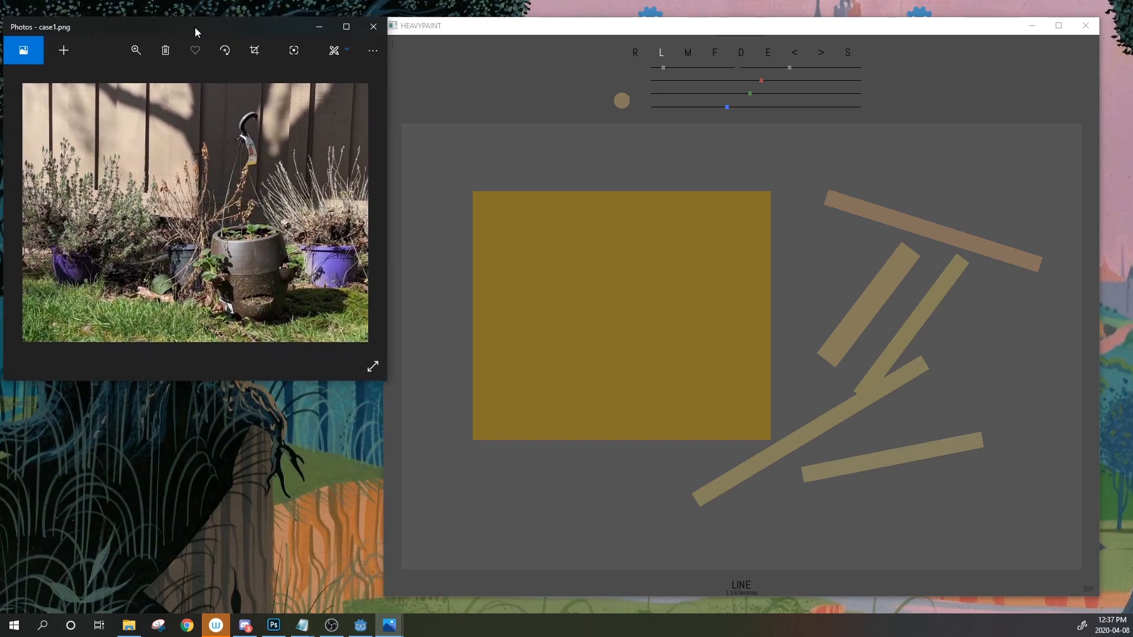
{"action": "left_click", "coordinate": [636, 53]}
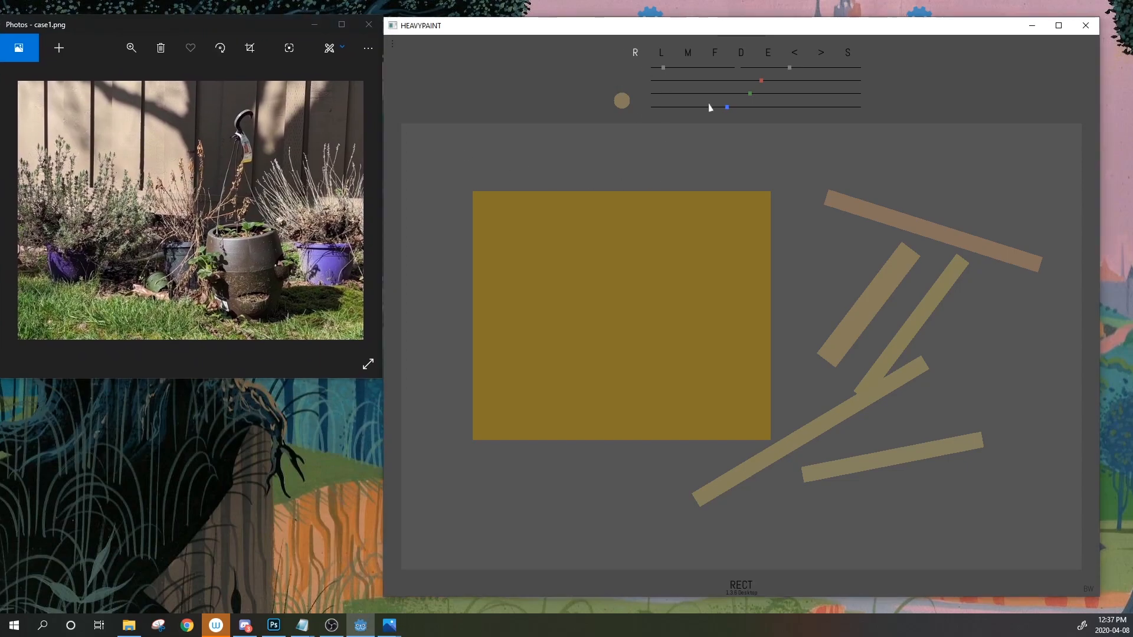
{"action": "mouse_move", "coordinate": [398, 120]}
{"action": "left_mouse_down"}
{"action": "mouse_move", "coordinate": [491, 190]}
{"action": "mouse_move", "coordinate": [1077, 531]}
{"action": "mouse_move", "coordinate": [1085, 579]}
{"action": "left_mouse_up"}
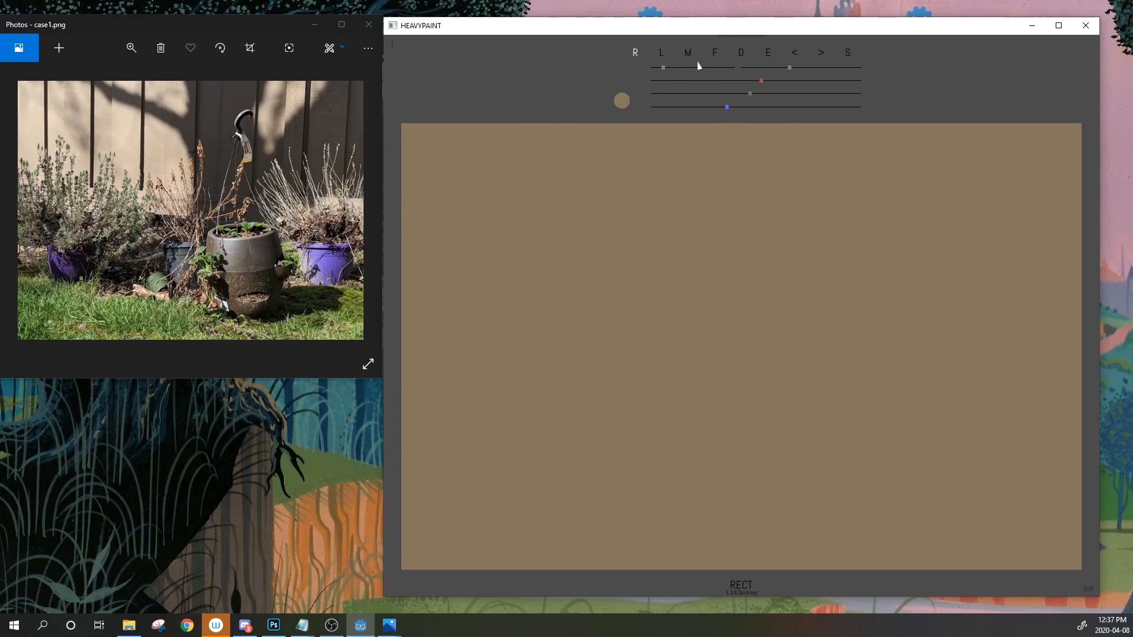
Shift the colour toward olive green and test a green stroke at the canvas's left edge
{"action": "left_click", "coordinate": [662, 59]}
{"action": "mouse_move", "coordinate": [757, 94]}
{"action": "left_mouse_down"}
{"action": "mouse_move", "coordinate": [779, 83]}
{"action": "mouse_move", "coordinate": [751, 116]}
{"action": "mouse_move", "coordinate": [806, 101]}
{"action": "mouse_move", "coordinate": [760, 83]}
{"action": "mouse_move", "coordinate": [799, 98]}
{"action": "mouse_move", "coordinate": [754, 111]}
{"action": "mouse_move", "coordinate": [773, 111]}
{"action": "mouse_move", "coordinate": [761, 107]}
{"action": "mouse_move", "coordinate": [772, 82]}
{"action": "left_mouse_up"}
{"action": "left_click_drag", "start_coordinate": [410, 419], "coordinate": [433, 421]}
Fill the lower canvas and bottom-right corner with green, then lighten the colour toward yellow
{"action": "left_click", "coordinate": [716, 52]}
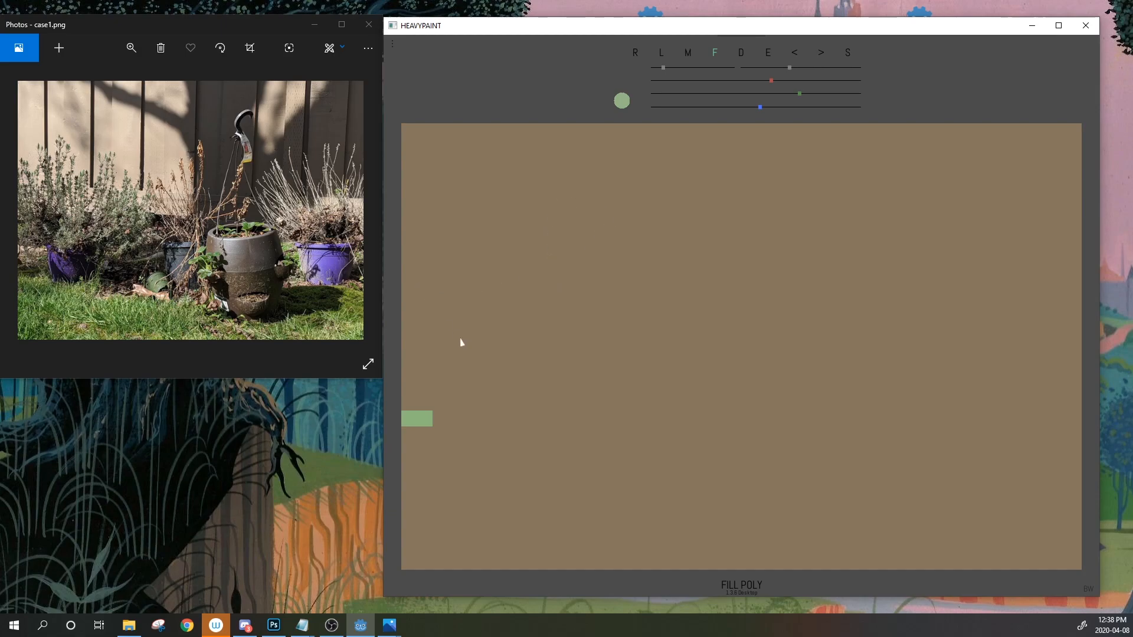
{"action": "left_click", "coordinate": [508, 388]}
{"action": "left_click", "coordinate": [717, 52]}
{"action": "mouse_move", "coordinate": [402, 362]}
{"action": "left_mouse_down"}
{"action": "mouse_move", "coordinate": [844, 388]}
{"action": "mouse_move", "coordinate": [1073, 376]}
{"action": "mouse_move", "coordinate": [1081, 481]}
{"action": "mouse_move", "coordinate": [628, 570]}
{"action": "mouse_move", "coordinate": [403, 568]}
{"action": "left_mouse_up"}
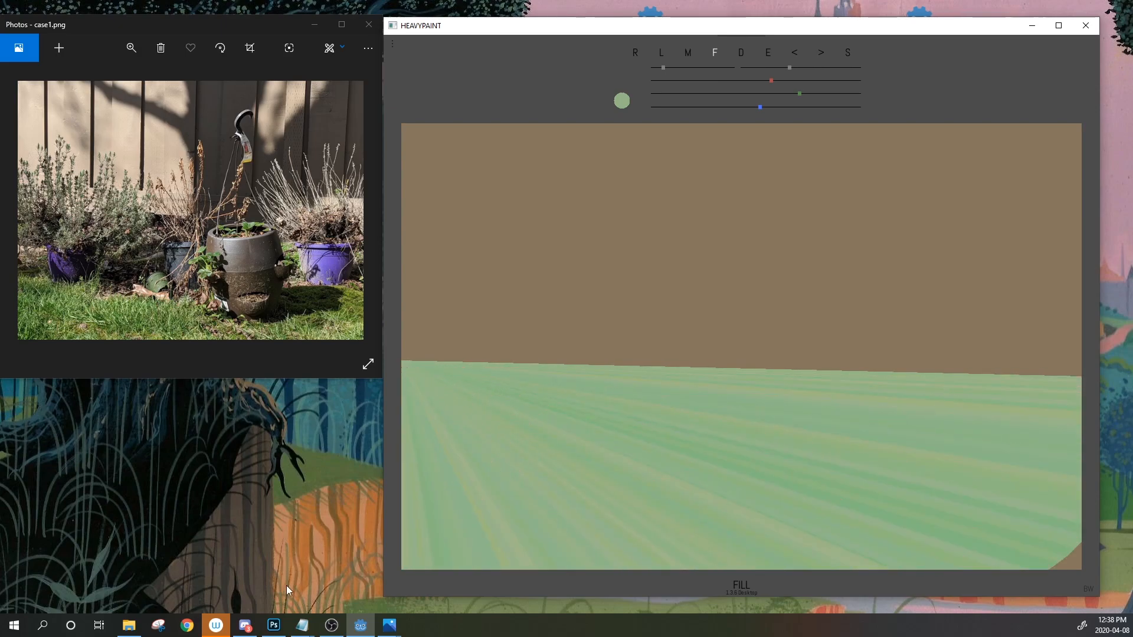
{"action": "mouse_move", "coordinate": [1049, 569]}
{"action": "left_mouse_down"}
{"action": "mouse_move", "coordinate": [1101, 534]}
{"action": "mouse_move", "coordinate": [1103, 519]}
{"action": "left_mouse_up"}
{"action": "left_click_drag", "start_coordinate": [772, 80], "coordinate": [793, 94]}
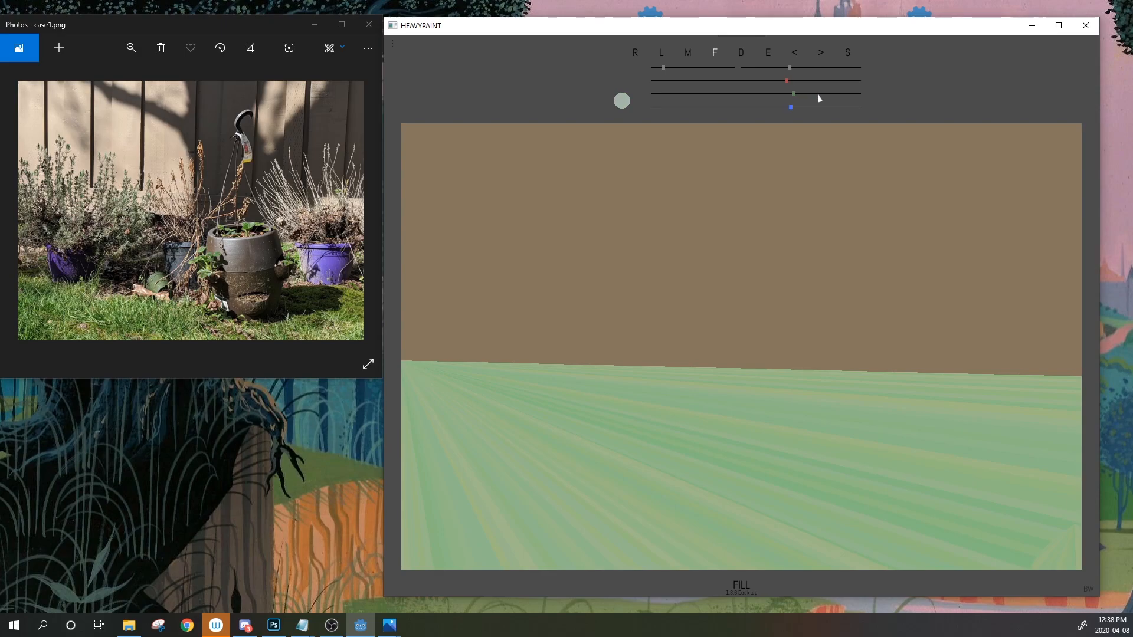
{"action": "left_click", "coordinate": [392, 44]}
Switch colour mixing to HSV and darken the colour to olive green
{"action": "left_click", "coordinate": [781, 347]}
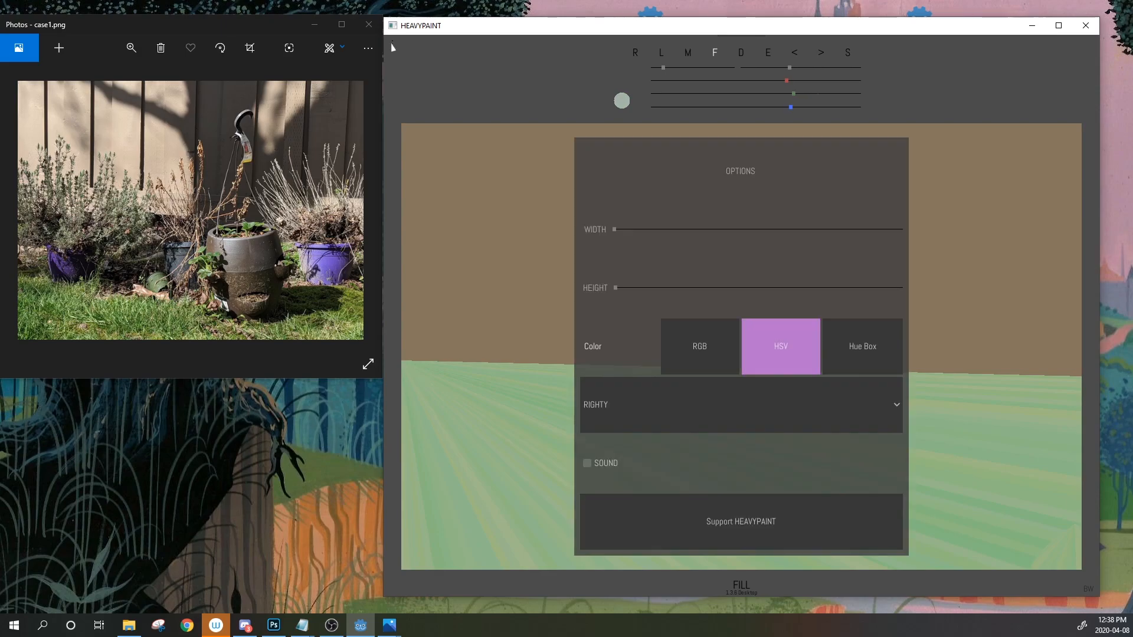
{"action": "left_click", "coordinate": [533, 96]}
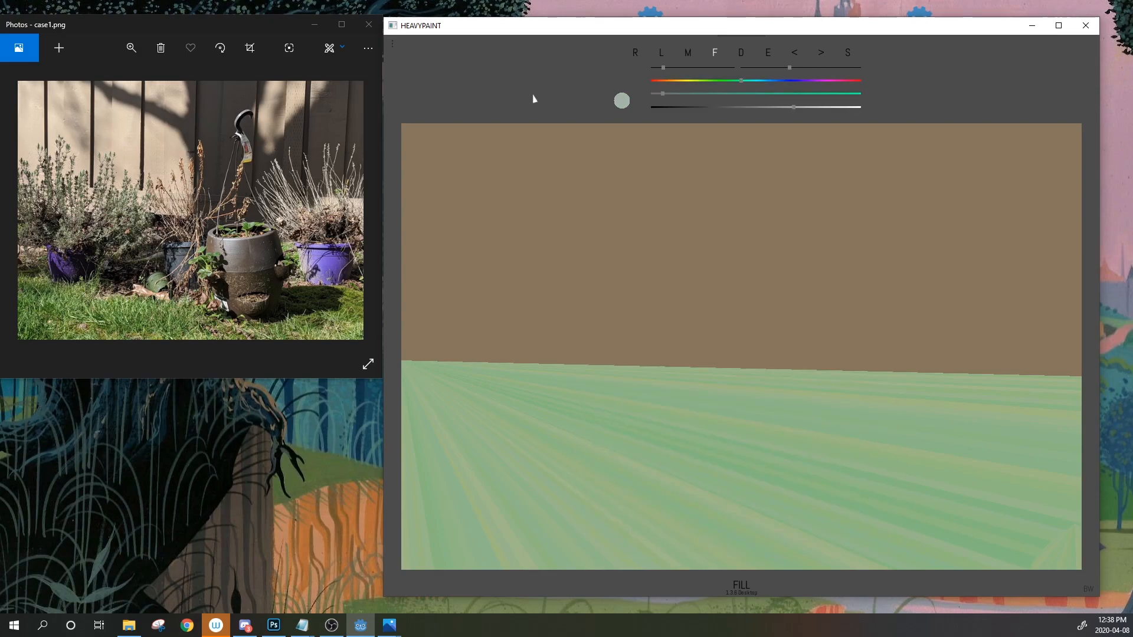
{"action": "left_click_drag", "start_coordinate": [719, 83], "coordinate": [700, 94]}
{"action": "left_click", "coordinate": [719, 92]}
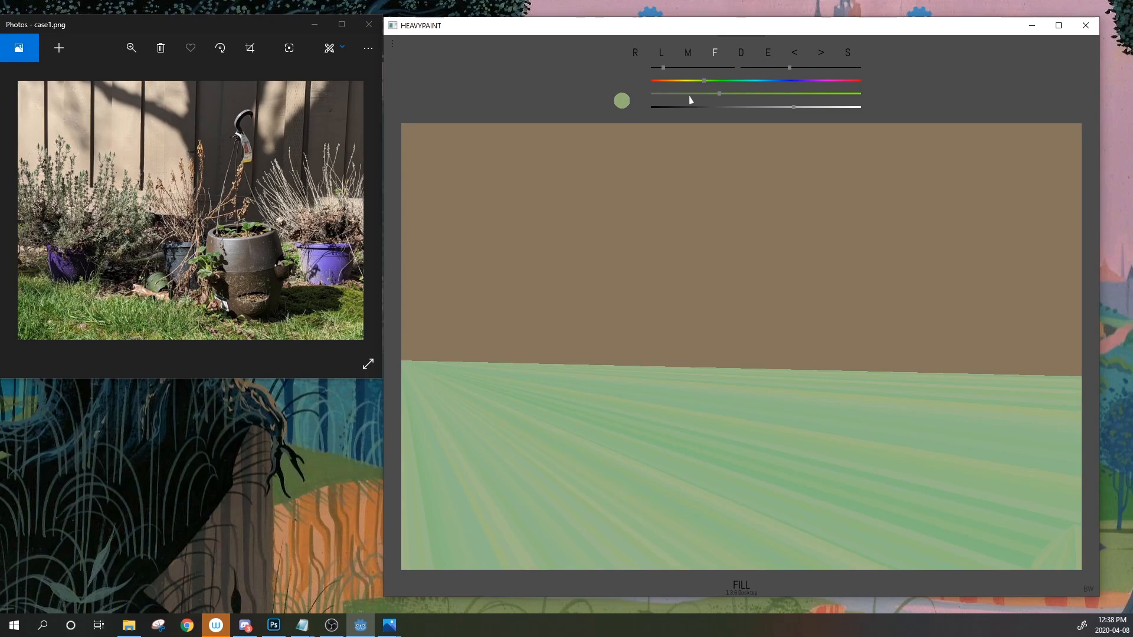
{"action": "left_click_drag", "start_coordinate": [794, 107], "coordinate": [696, 80]}
Repaint the grass with fans of dark olive streaks and fill along the horizon
{"action": "mouse_move", "coordinate": [403, 362]}
{"action": "left_mouse_down"}
{"action": "mouse_move", "coordinate": [505, 380]}
{"action": "mouse_move", "coordinate": [936, 406]}
{"action": "mouse_move", "coordinate": [1082, 376]}
{"action": "mouse_move", "coordinate": [1082, 540]}
{"action": "mouse_move", "coordinate": [861, 570]}
{"action": "mouse_move", "coordinate": [531, 570]}
{"action": "mouse_move", "coordinate": [402, 364]}
{"action": "left_mouse_up"}
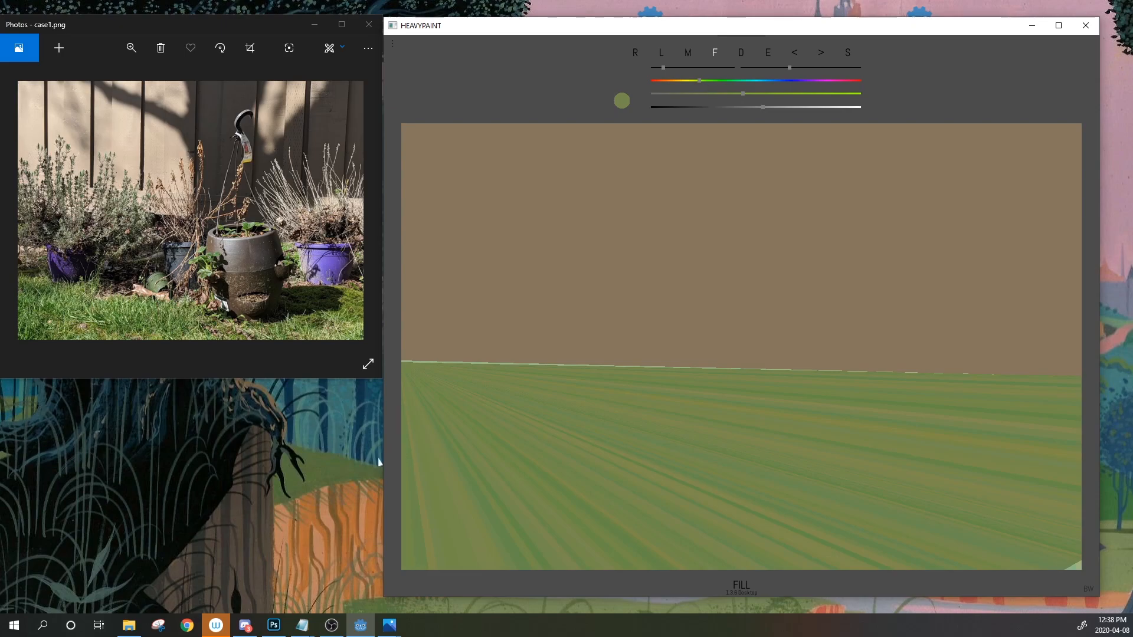
{"action": "left_click_drag", "start_coordinate": [402, 360], "coordinate": [1080, 372]}
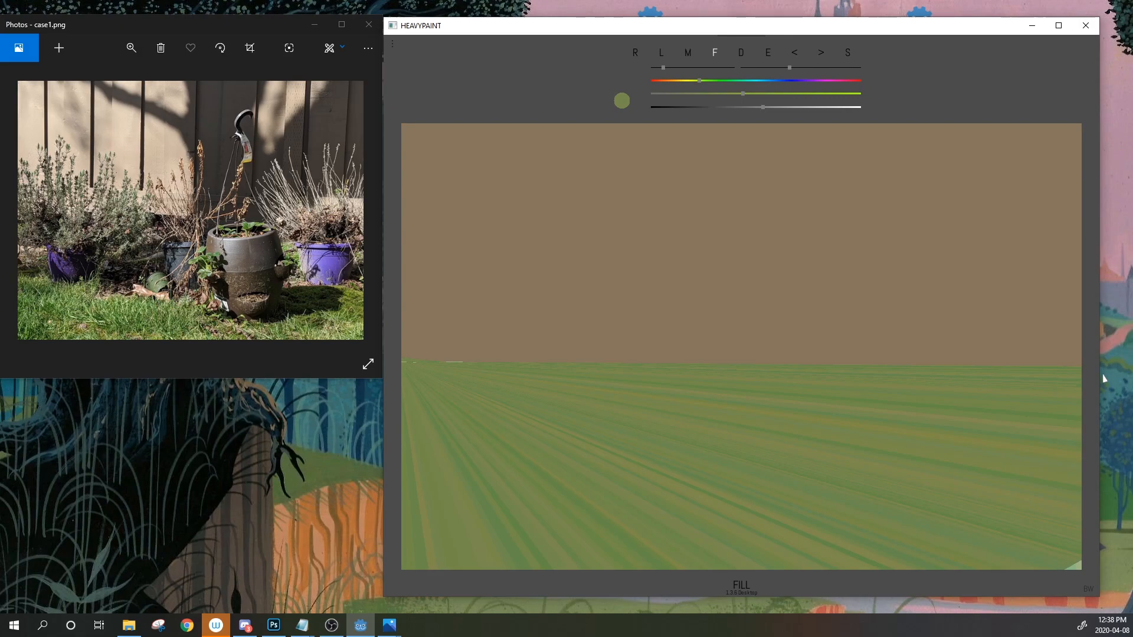
{"action": "left_click_drag", "start_coordinate": [1103, 379], "coordinate": [730, 500]}
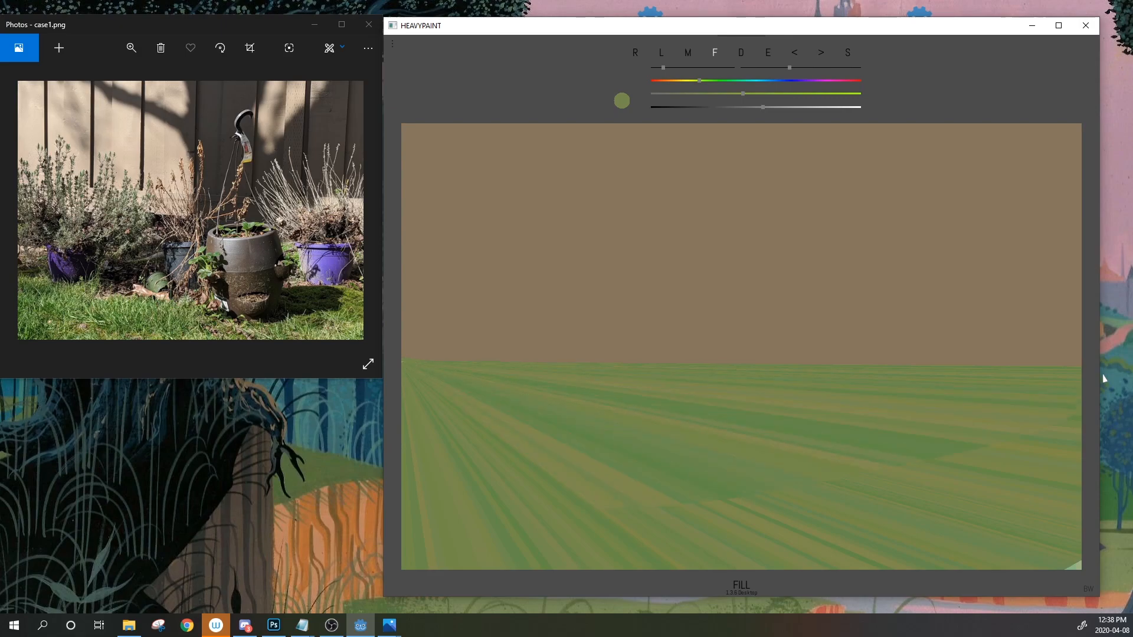
{"action": "mouse_move", "coordinate": [523, 406]}
{"action": "left_mouse_down"}
{"action": "mouse_move", "coordinate": [590, 550]}
{"action": "mouse_move", "coordinate": [1027, 534]}
{"action": "left_mouse_up"}
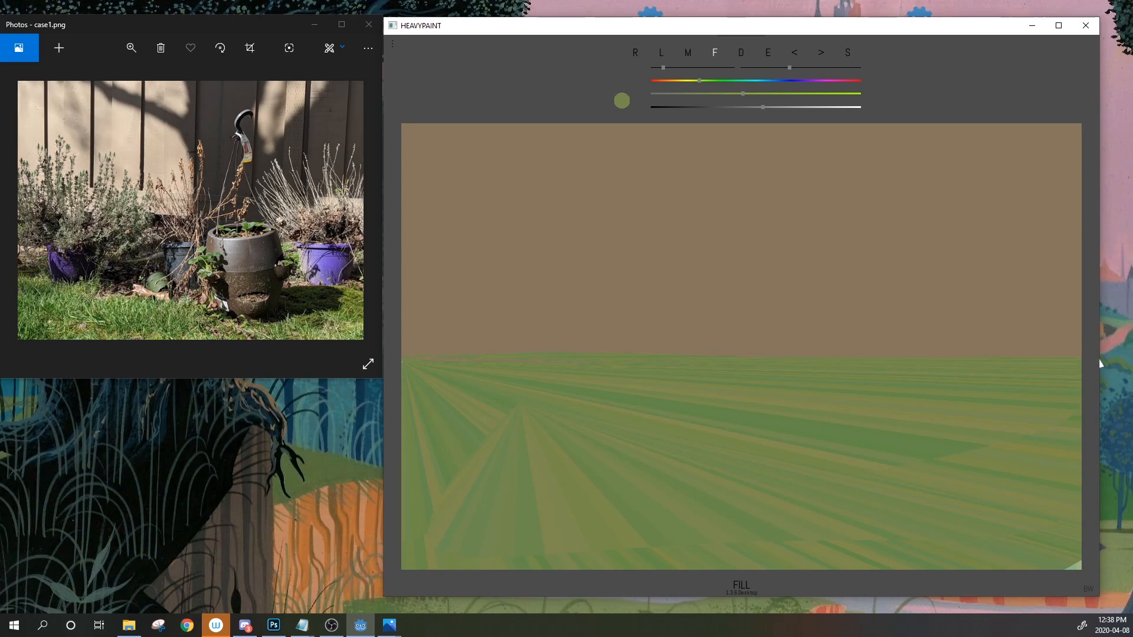
{"action": "left_click_drag", "start_coordinate": [1100, 362], "coordinate": [400, 352]}
{"action": "left_click", "coordinate": [660, 53]}
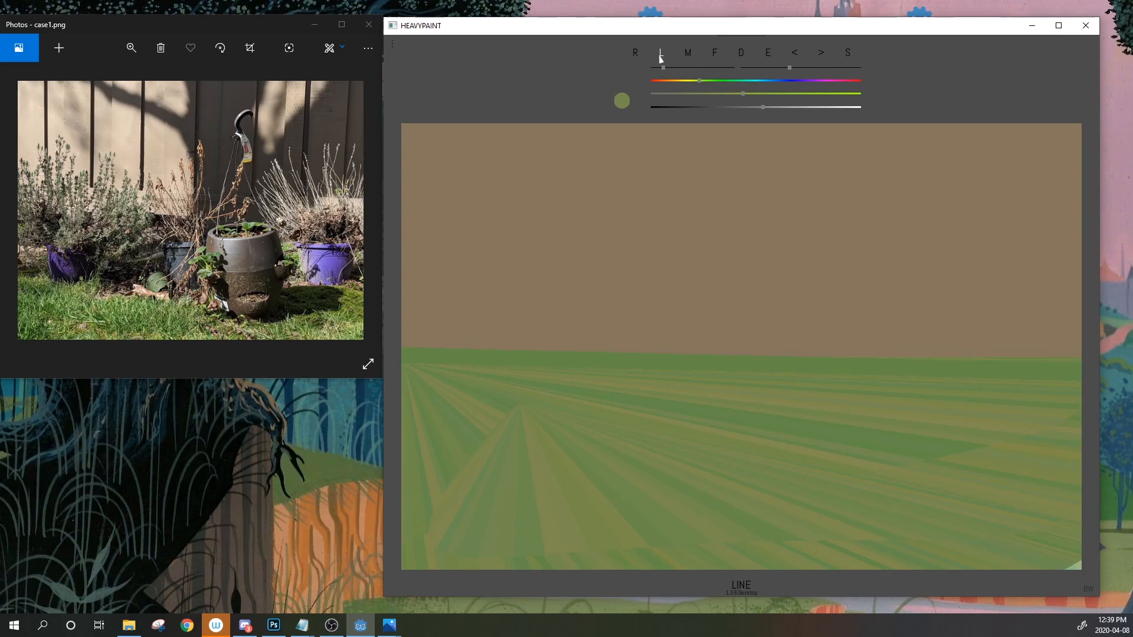
Sample the tan upper area and adjust it to a darker brown with a tall narrow brush
{"action": "left_click", "coordinate": [768, 53]}
{"action": "left_click", "coordinate": [462, 327]}
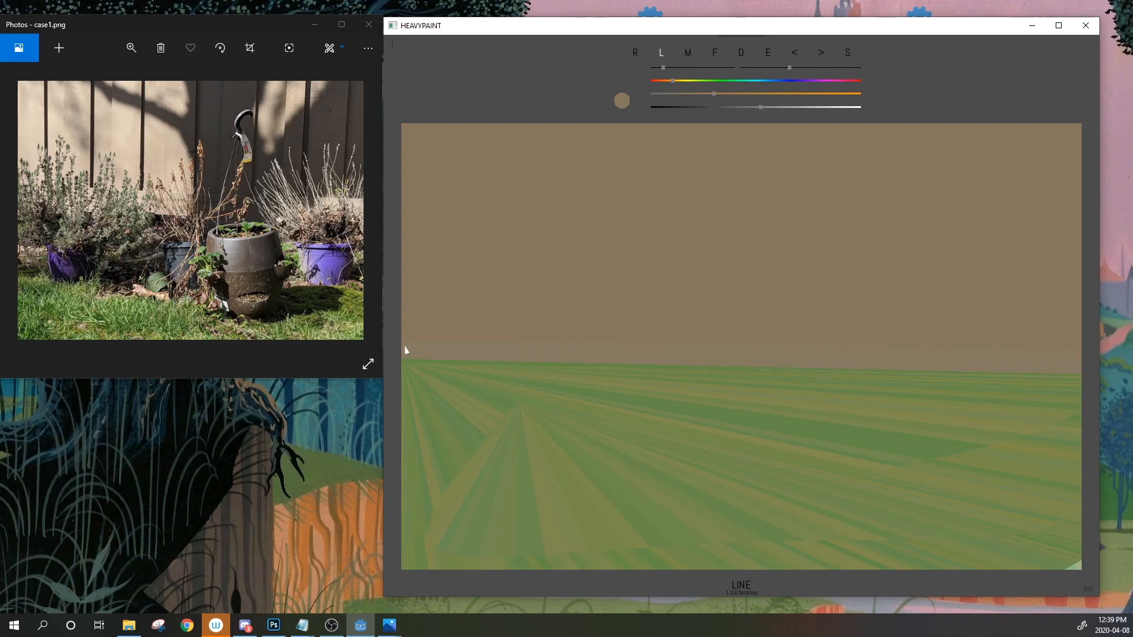
{"action": "left_click", "coordinate": [715, 53]}
{"action": "left_click_drag", "start_coordinate": [761, 107], "coordinate": [732, 94]}
{"action": "left_click_drag", "start_coordinate": [789, 68], "coordinate": [768, 69]}
{"action": "left_click", "coordinate": [662, 53]}
{"action": "left_click", "coordinate": [715, 53]}
{"action": "left_click", "coordinate": [769, 54]}
{"action": "left_click", "coordinate": [672, 248]}
{"action": "left_click_drag", "start_coordinate": [738, 93], "coordinate": [748, 93]}
{"action": "left_click", "coordinate": [674, 81]}
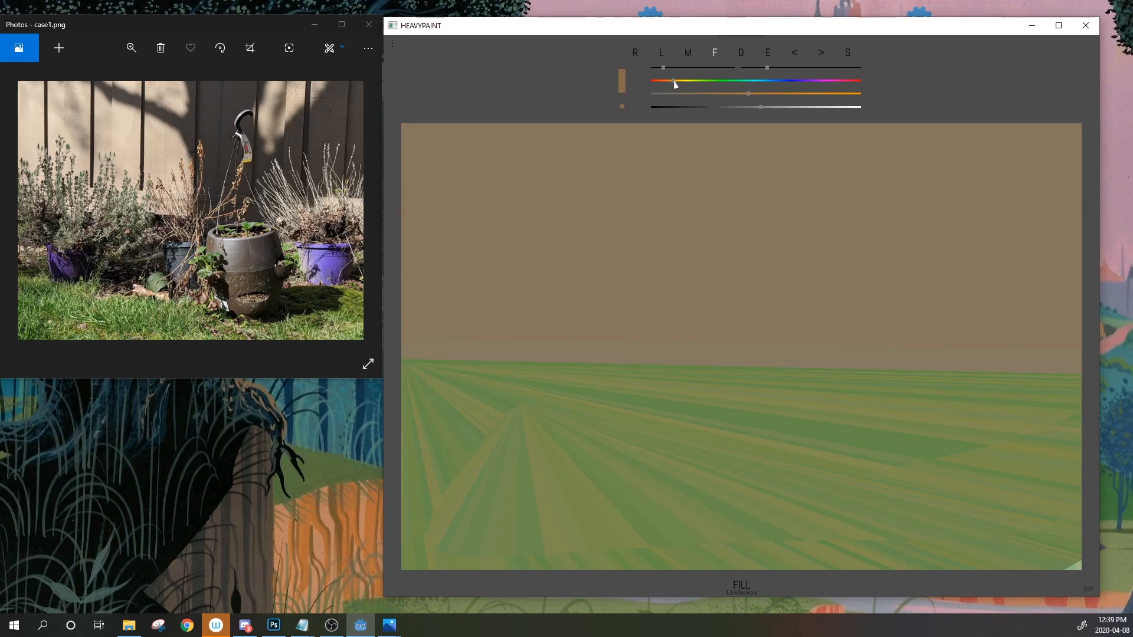
Lower colour jitter to 3, fill the upper area orange-brown, then brighten the colour
{"action": "mouse_move", "coordinate": [405, 127]}
{"action": "left_mouse_down"}
{"action": "mouse_move", "coordinate": [531, 354]}
{"action": "mouse_move", "coordinate": [607, 354]}
{"action": "left_mouse_up"}
{"action": "left_click", "coordinate": [795, 55]}
{"action": "left_click_drag", "start_coordinate": [663, 68], "coordinate": [655, 68]}
{"action": "mouse_move", "coordinate": [403, 125]}
{"action": "left_mouse_down"}
{"action": "mouse_move", "coordinate": [462, 357]}
{"action": "mouse_move", "coordinate": [1080, 359]}
{"action": "mouse_move", "coordinate": [404, 127]}
{"action": "left_mouse_up"}
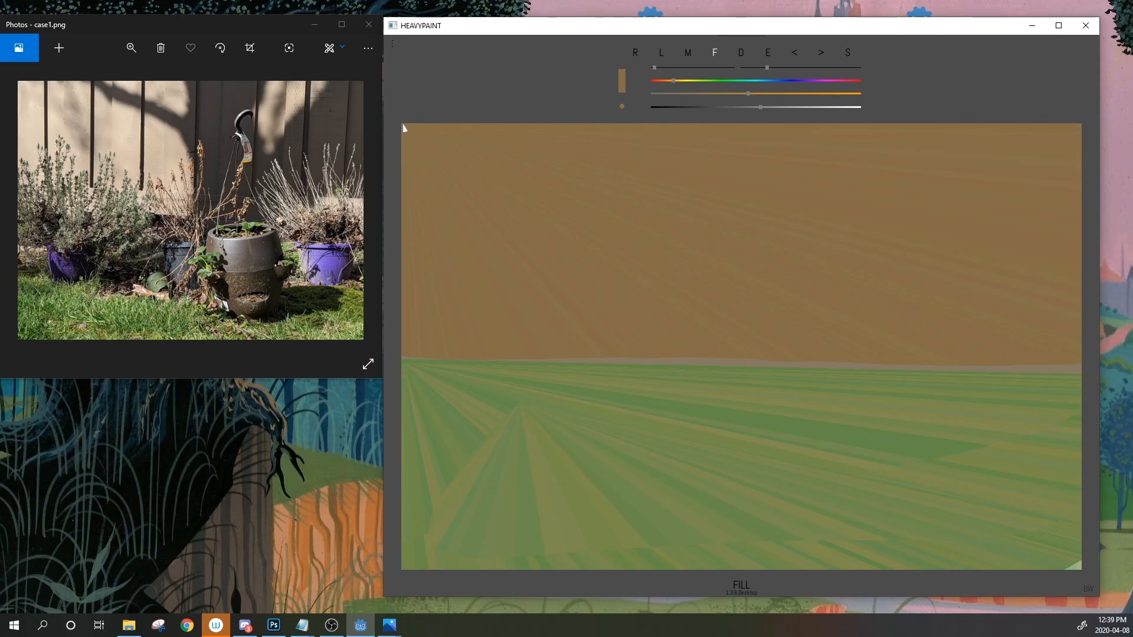
{"action": "mouse_move", "coordinate": [403, 125]}
{"action": "left_mouse_down"}
{"action": "mouse_move", "coordinate": [821, 369]}
{"action": "mouse_move", "coordinate": [1102, 323]}
{"action": "left_mouse_up"}
{"action": "left_click_drag", "start_coordinate": [784, 94], "coordinate": [837, 107]}
{"action": "left_click", "coordinate": [808, 107]}
Fill the upper fence area with lighter orange down to a straight horizon edge
{"action": "left_click", "coordinate": [669, 82]}
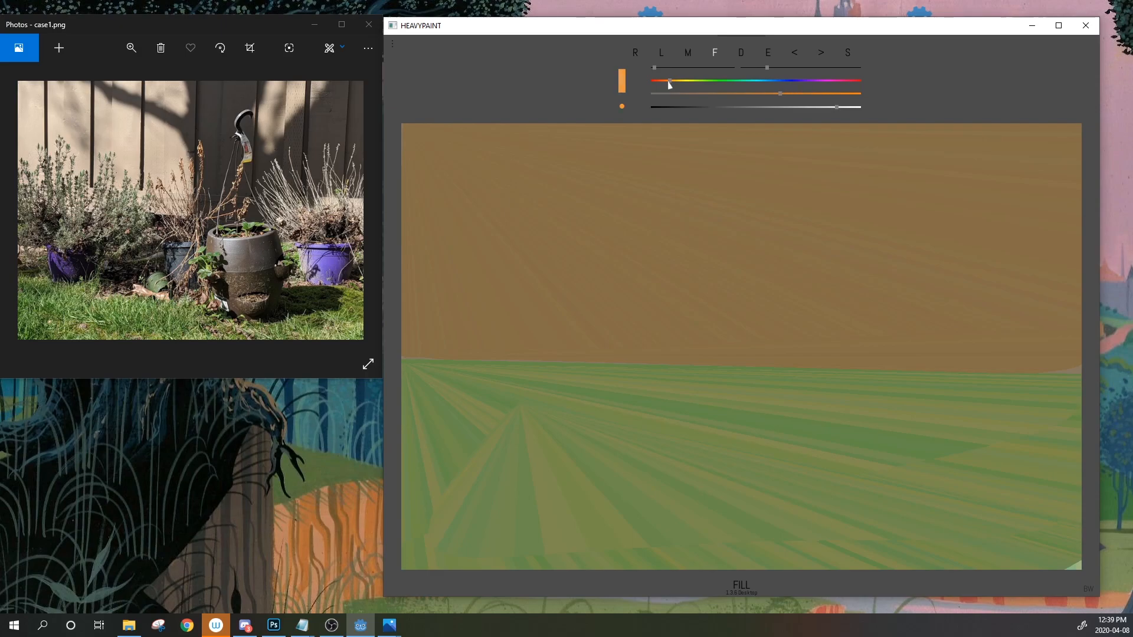
{"action": "mouse_move", "coordinate": [403, 126]}
{"action": "left_mouse_down"}
{"action": "mouse_move", "coordinate": [402, 346]}
{"action": "mouse_move", "coordinate": [401, 265]}
{"action": "left_mouse_up"}
{"action": "mouse_move", "coordinate": [801, 94]}
{"action": "left_mouse_down"}
{"action": "mouse_move", "coordinate": [780, 94]}
{"action": "mouse_move", "coordinate": [824, 107]}
{"action": "left_mouse_up"}
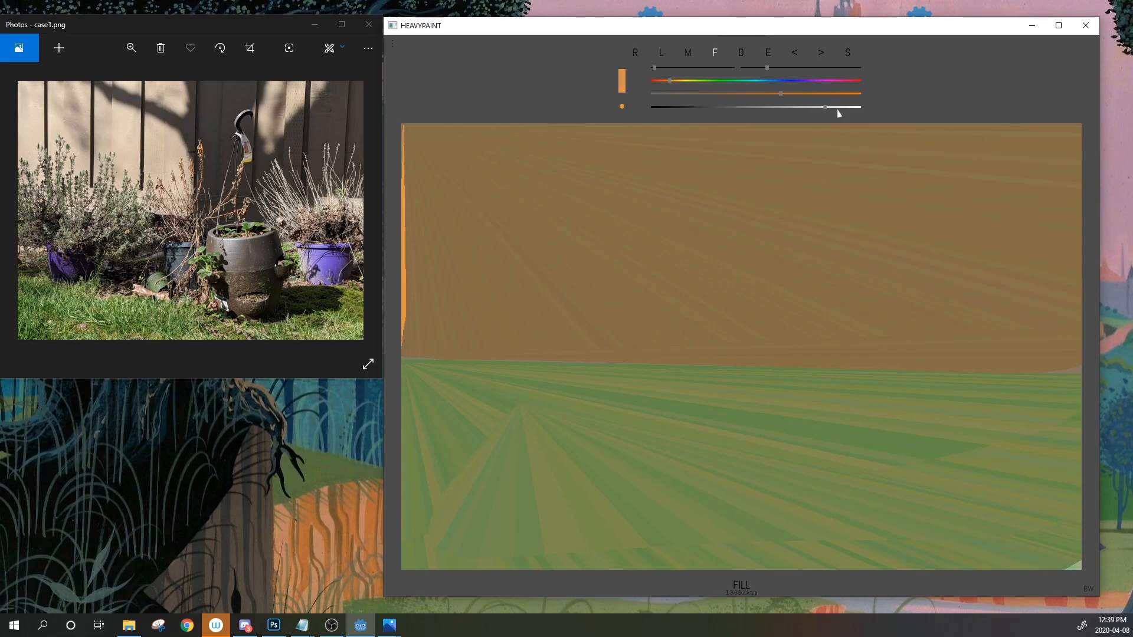
{"action": "mouse_move", "coordinate": [403, 350]}
{"action": "left_mouse_down"}
{"action": "mouse_move", "coordinate": [999, 367]}
{"action": "mouse_move", "coordinate": [1081, 324]}
{"action": "mouse_move", "coordinate": [1082, 125]}
{"action": "left_mouse_up"}
{"action": "left_click_drag", "start_coordinate": [410, 356], "coordinate": [506, 356]}
{"action": "left_click_drag", "start_coordinate": [1065, 370], "coordinate": [402, 350]}
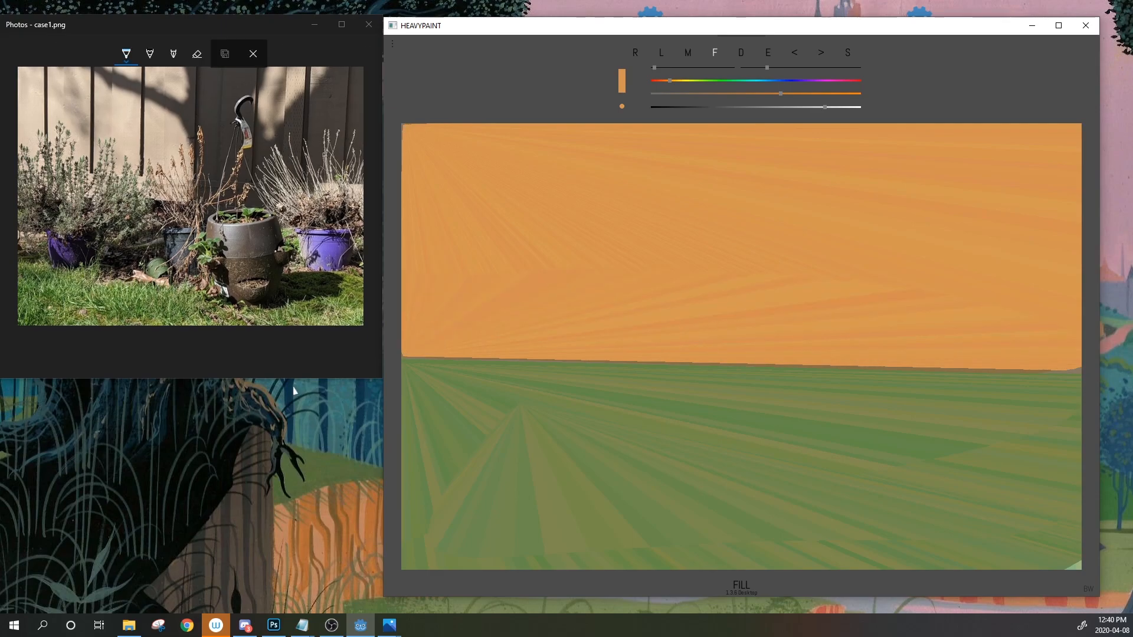
{"action": "left_click", "coordinate": [663, 57]}
Mix a dark red and layer lines into a thick band along the horizon, undoing one misplaced line
{"action": "key", "text": "Down"}
{"action": "key", "text": "Left"}
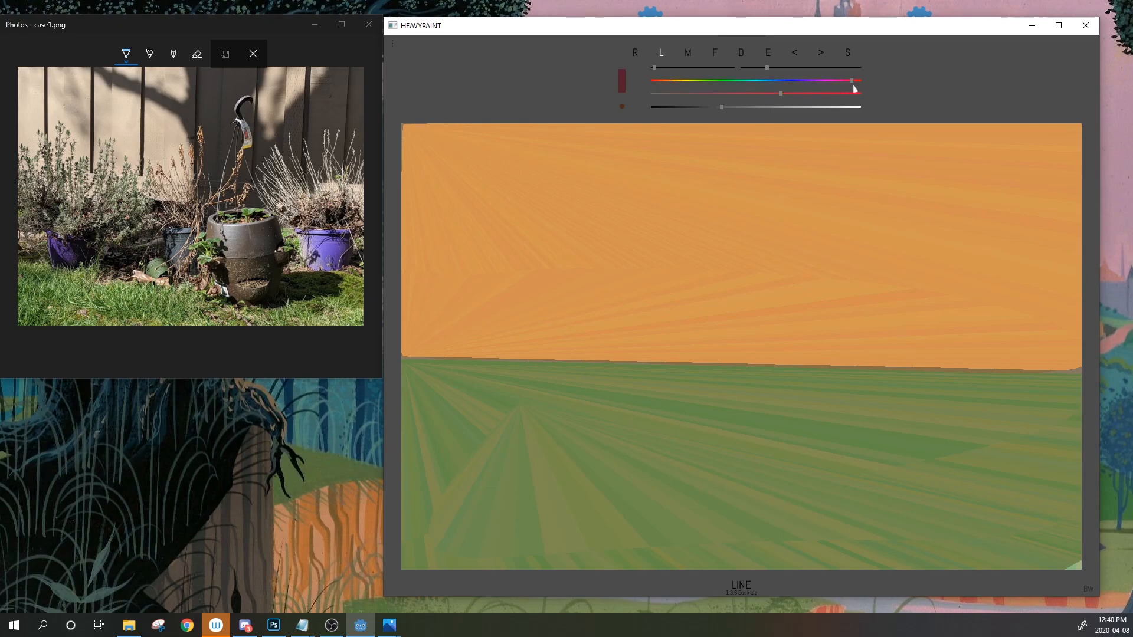
{"action": "left_click_drag", "start_coordinate": [403, 359], "coordinate": [1081, 386]}
{"action": "left_click_drag", "start_coordinate": [401, 334], "coordinate": [1071, 348]}
{"action": "left_click", "coordinate": [794, 54]}
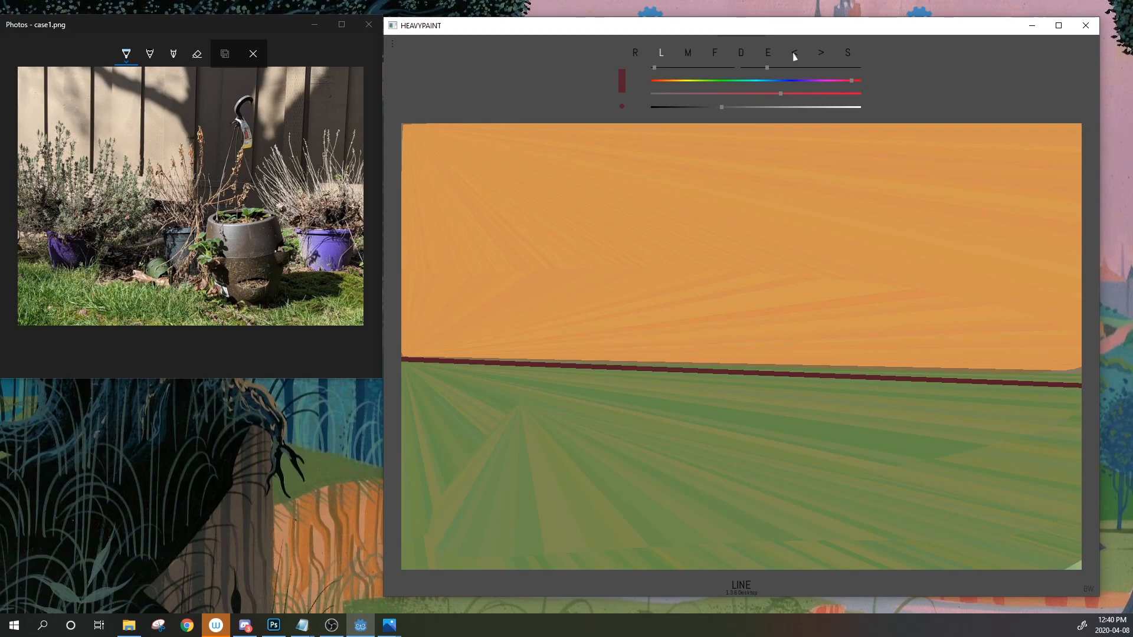
{"action": "left_click_drag", "start_coordinate": [402, 357], "coordinate": [1081, 386]}
{"action": "left_click_drag", "start_coordinate": [401, 362], "coordinate": [1082, 388]}
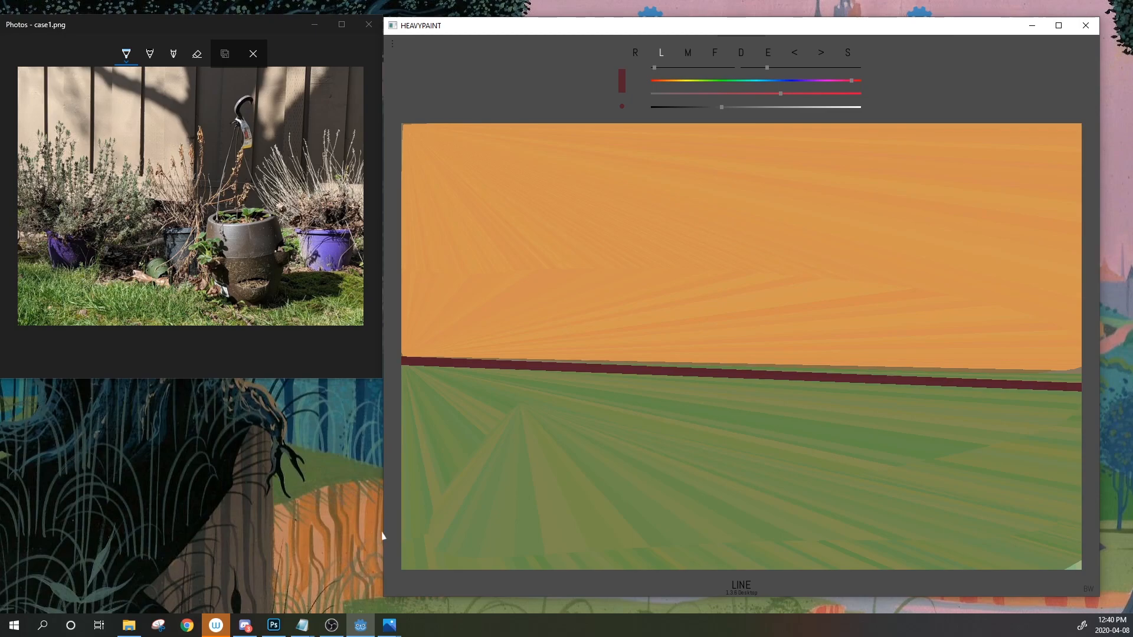
{"action": "left_click", "coordinate": [714, 54]}
Lasso-fill the dark red shadow into a broad wedge below the horizon, then sample the orange fence colour
{"action": "mouse_move", "coordinate": [670, 390]}
{"action": "left_mouse_down"}
{"action": "mouse_move", "coordinate": [594, 396]}
{"action": "mouse_move", "coordinate": [507, 368]}
{"action": "left_mouse_up"}
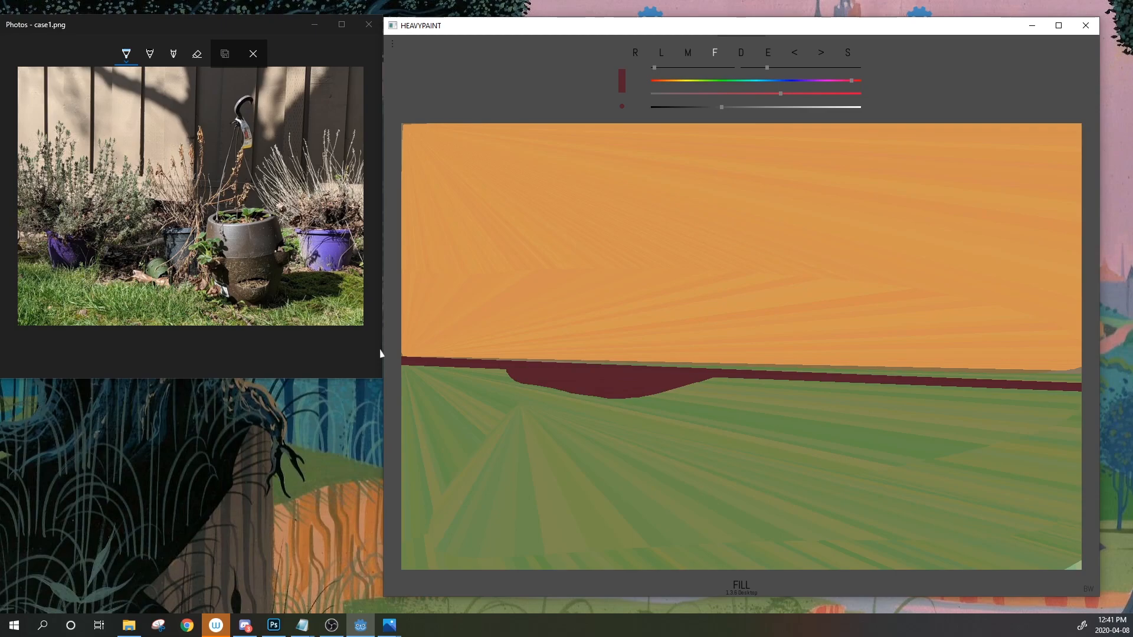
{"action": "left_click_drag", "start_coordinate": [467, 370], "coordinate": [510, 373]}
{"action": "mouse_move", "coordinate": [479, 367]}
{"action": "left_mouse_down"}
{"action": "mouse_move", "coordinate": [568, 424]}
{"action": "mouse_move", "coordinate": [742, 379]}
{"action": "mouse_move", "coordinate": [663, 450]}
{"action": "mouse_move", "coordinate": [543, 458]}
{"action": "mouse_move", "coordinate": [467, 370]}
{"action": "left_mouse_up"}
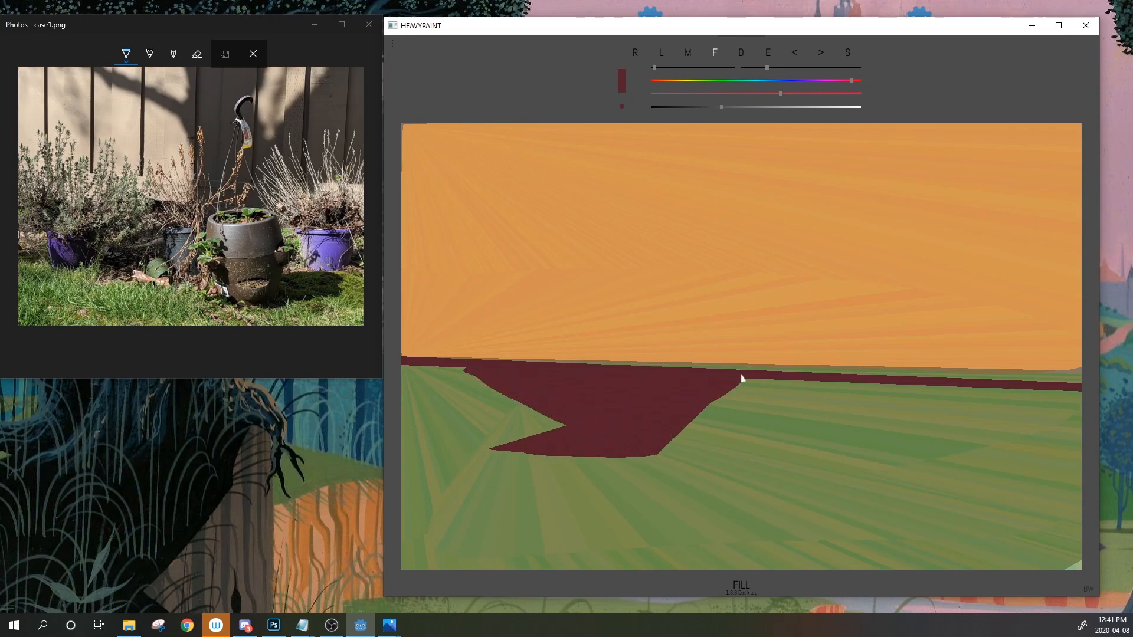
{"action": "mouse_move", "coordinate": [493, 446]}
{"action": "left_mouse_down"}
{"action": "mouse_move", "coordinate": [594, 402]}
{"action": "mouse_move", "coordinate": [479, 457]}
{"action": "mouse_move", "coordinate": [646, 472]}
{"action": "mouse_move", "coordinate": [682, 434]}
{"action": "mouse_move", "coordinate": [559, 403]}
{"action": "left_mouse_up"}
{"action": "mouse_move", "coordinate": [717, 406]}
{"action": "left_mouse_down"}
{"action": "mouse_move", "coordinate": [630, 465]}
{"action": "mouse_move", "coordinate": [843, 387]}
{"action": "left_mouse_up"}
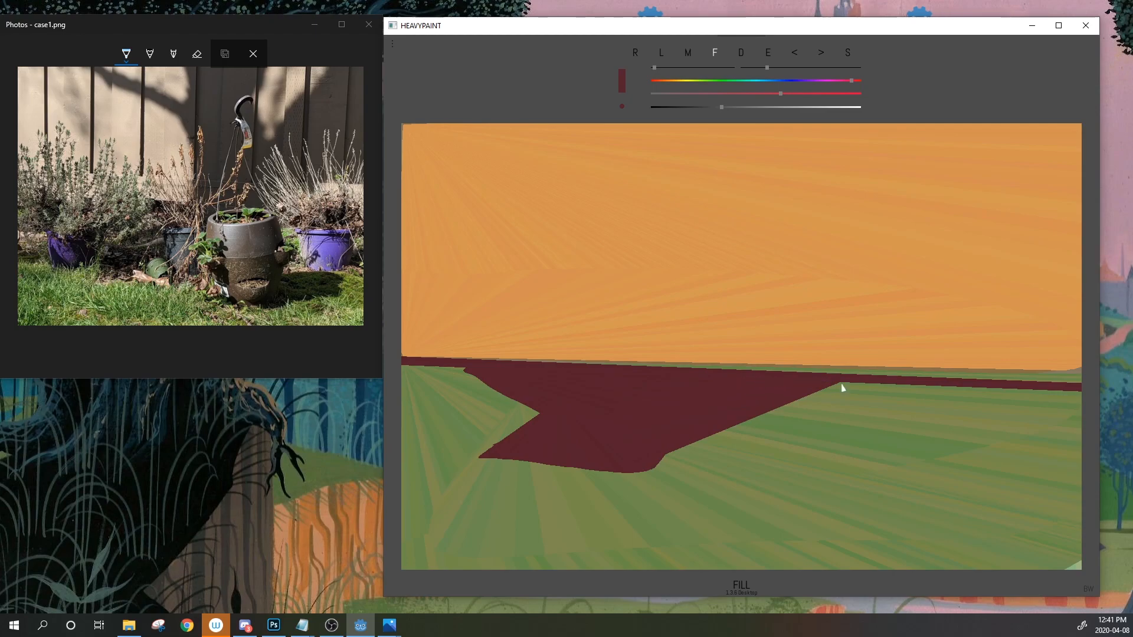
{"action": "left_click_drag", "start_coordinate": [1082, 383], "coordinate": [449, 369]}
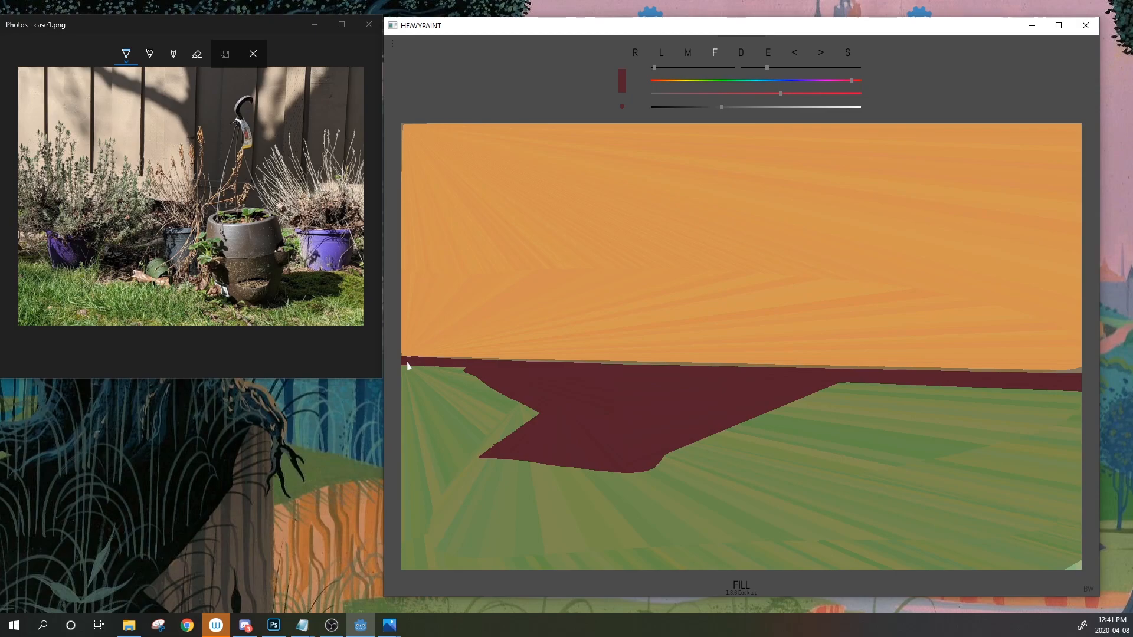
{"action": "left_click", "coordinate": [768, 54]}
{"action": "left_click", "coordinate": [802, 325]}
Shift the sampled orange to a reddish brown for the tree shadow
{"action": "left_click_drag", "start_coordinate": [824, 108], "coordinate": [771, 108]}
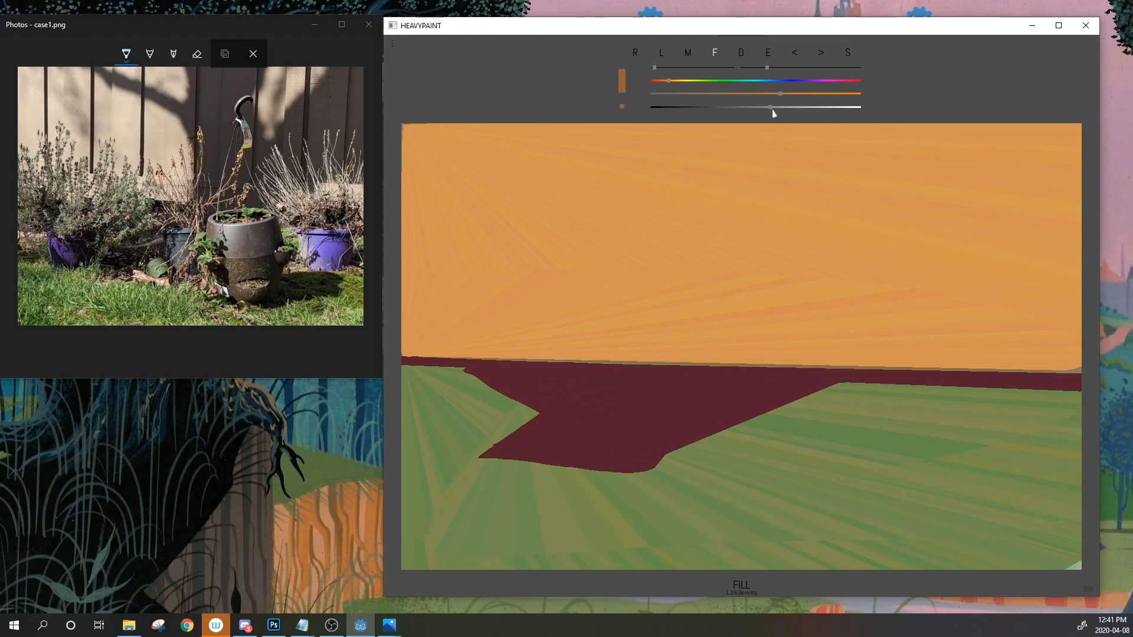
{"action": "key", "text": "h"}
{"action": "key", "text": "h"}
{"action": "left_click_drag", "start_coordinate": [666, 80], "coordinate": [661, 81]}
{"action": "left_click_drag", "start_coordinate": [774, 93], "coordinate": [745, 108]}
Lasso-fill a tall brown trunk down the fence, redoing one stray stroke
{"action": "left_click_drag", "start_coordinate": [750, 140], "coordinate": [733, 315]}
{"action": "left_click", "coordinate": [793, 54]}
{"action": "mouse_move", "coordinate": [714, 125]}
{"action": "left_mouse_down"}
{"action": "mouse_move", "coordinate": [760, 295]}
{"action": "mouse_move", "coordinate": [774, 157]}
{"action": "mouse_move", "coordinate": [792, 263]}
{"action": "left_mouse_up"}
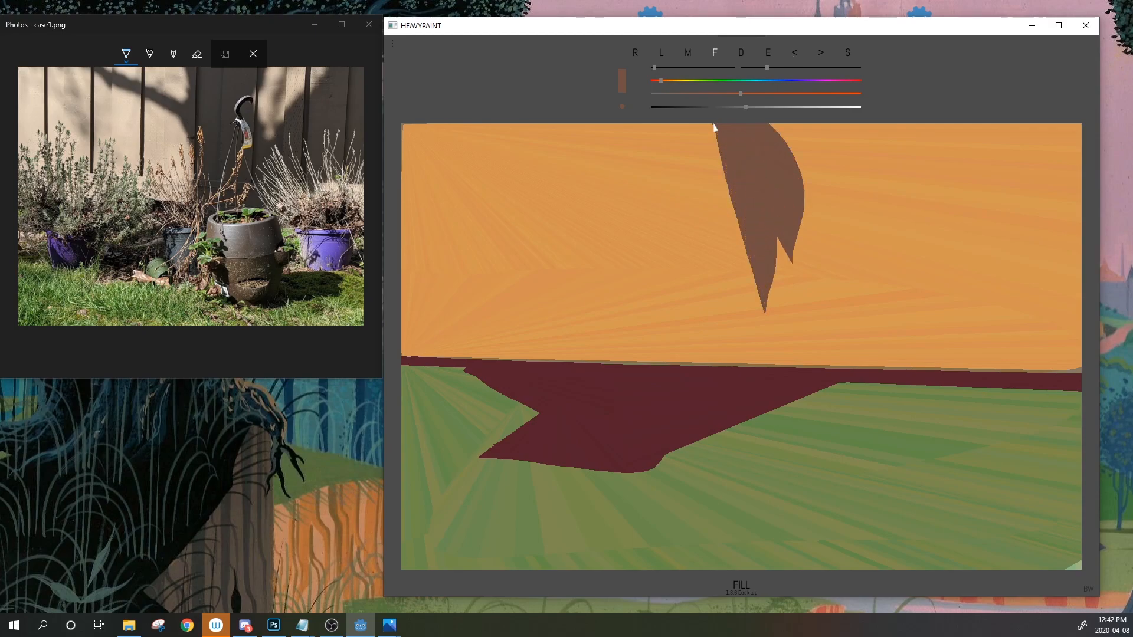
{"action": "mouse_move", "coordinate": [818, 125]}
{"action": "left_mouse_down"}
{"action": "mouse_move", "coordinate": [827, 348]}
{"action": "mouse_move", "coordinate": [763, 266]}
{"action": "mouse_move", "coordinate": [783, 137]}
{"action": "left_mouse_up"}
{"action": "left_click_drag", "start_coordinate": [714, 125], "coordinate": [814, 124]}
{"action": "mouse_move", "coordinate": [727, 148]}
{"action": "left_mouse_down"}
{"action": "mouse_move", "coordinate": [755, 307]}
{"action": "mouse_move", "coordinate": [825, 356]}
{"action": "left_mouse_up"}
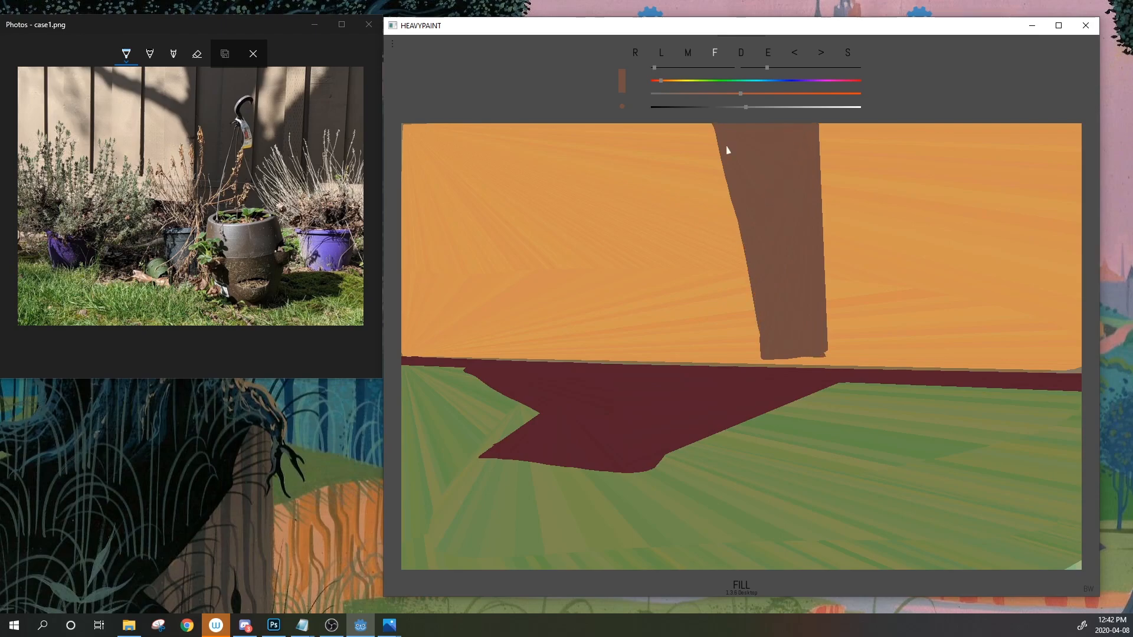
{"action": "mouse_move", "coordinate": [830, 124]}
{"action": "left_mouse_down"}
{"action": "mouse_move", "coordinate": [848, 312]}
{"action": "mouse_move", "coordinate": [819, 257]}
{"action": "mouse_move", "coordinate": [818, 126]}
{"action": "mouse_move", "coordinate": [856, 177]}
{"action": "mouse_move", "coordinate": [857, 362]}
{"action": "left_mouse_up"}
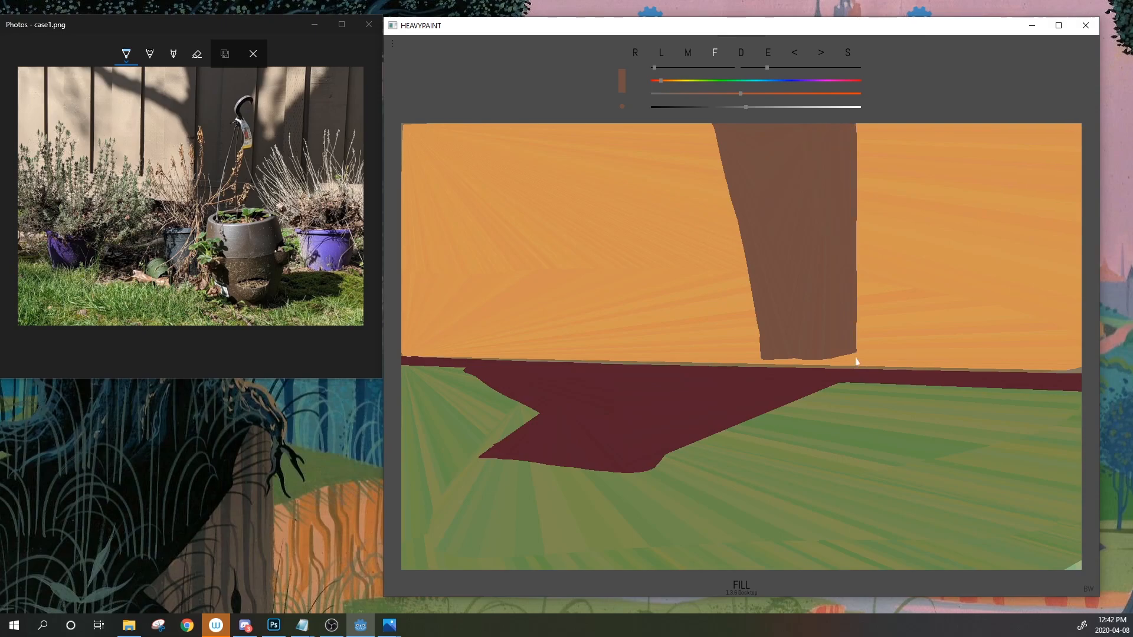
Fan the brown shadow into a wedge reaching the right canvas edge and fill its left side
{"action": "mouse_move", "coordinate": [844, 292]}
{"action": "left_mouse_down"}
{"action": "mouse_move", "coordinate": [953, 124]}
{"action": "mouse_move", "coordinate": [1081, 161]}
{"action": "mouse_move", "coordinate": [1081, 357]}
{"action": "mouse_move", "coordinate": [857, 359]}
{"action": "left_mouse_up"}
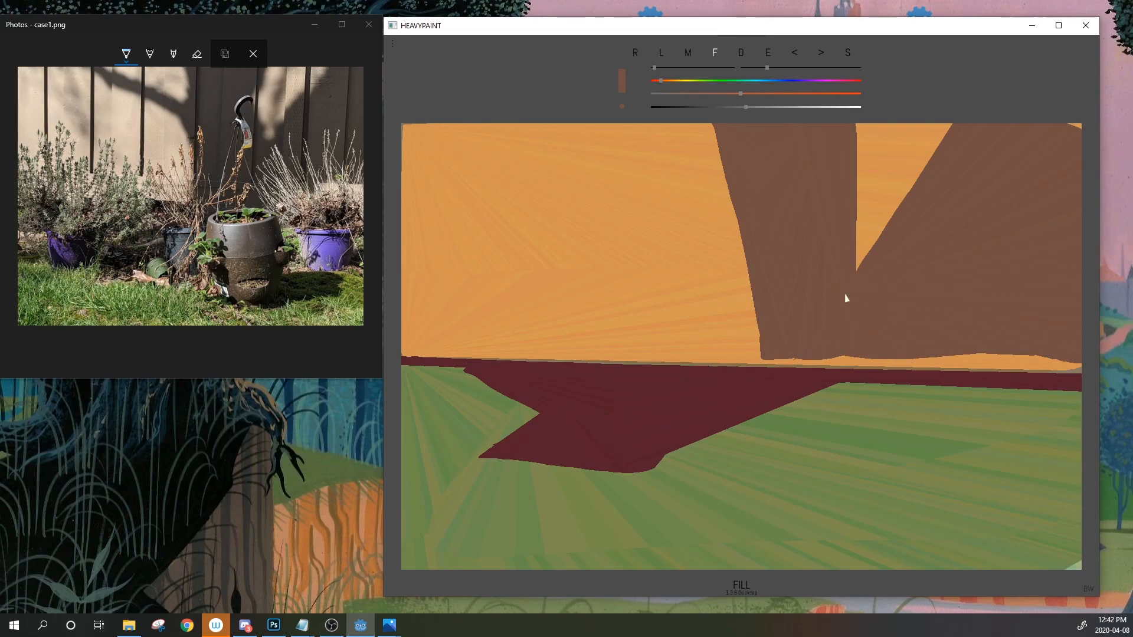
{"action": "mouse_move", "coordinate": [770, 359]}
{"action": "left_mouse_down"}
{"action": "mouse_move", "coordinate": [1080, 367]}
{"action": "mouse_move", "coordinate": [1079, 348]}
{"action": "left_mouse_up"}
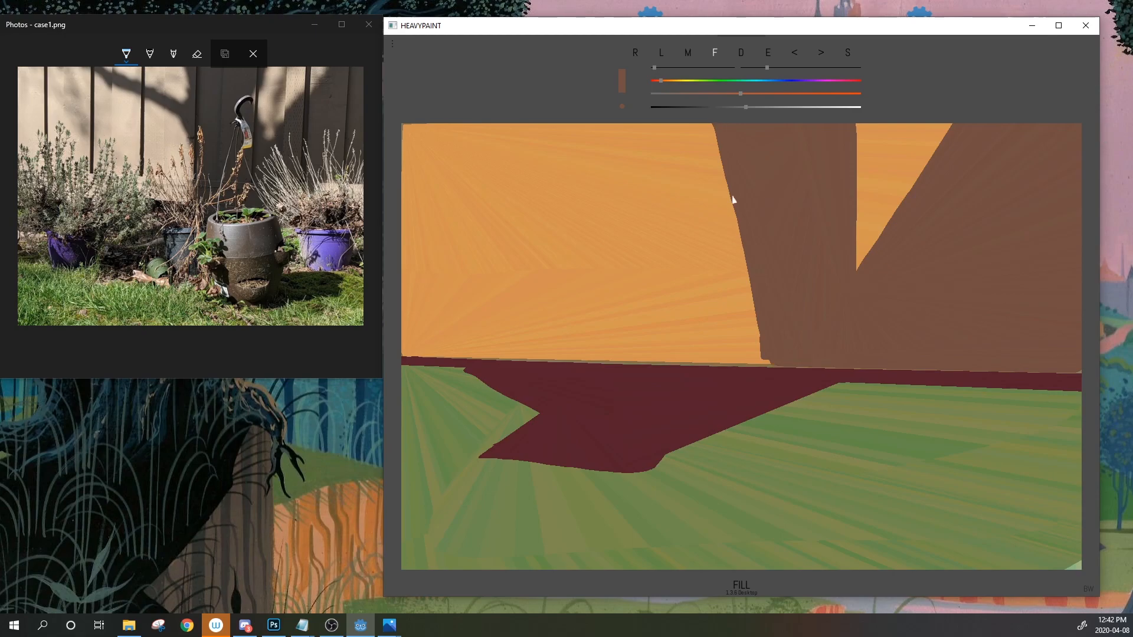
{"action": "mouse_move", "coordinate": [680, 131]}
{"action": "left_mouse_down"}
{"action": "mouse_move", "coordinate": [754, 345]}
{"action": "mouse_move", "coordinate": [714, 125]}
{"action": "mouse_move", "coordinate": [716, 267]}
{"action": "mouse_move", "coordinate": [743, 354]}
{"action": "mouse_move", "coordinate": [772, 366]}
{"action": "left_mouse_up"}
{"action": "mouse_move", "coordinate": [589, 181]}
{"action": "left_mouse_down"}
{"action": "mouse_move", "coordinate": [626, 248]}
{"action": "mouse_move", "coordinate": [599, 188]}
{"action": "left_mouse_up"}
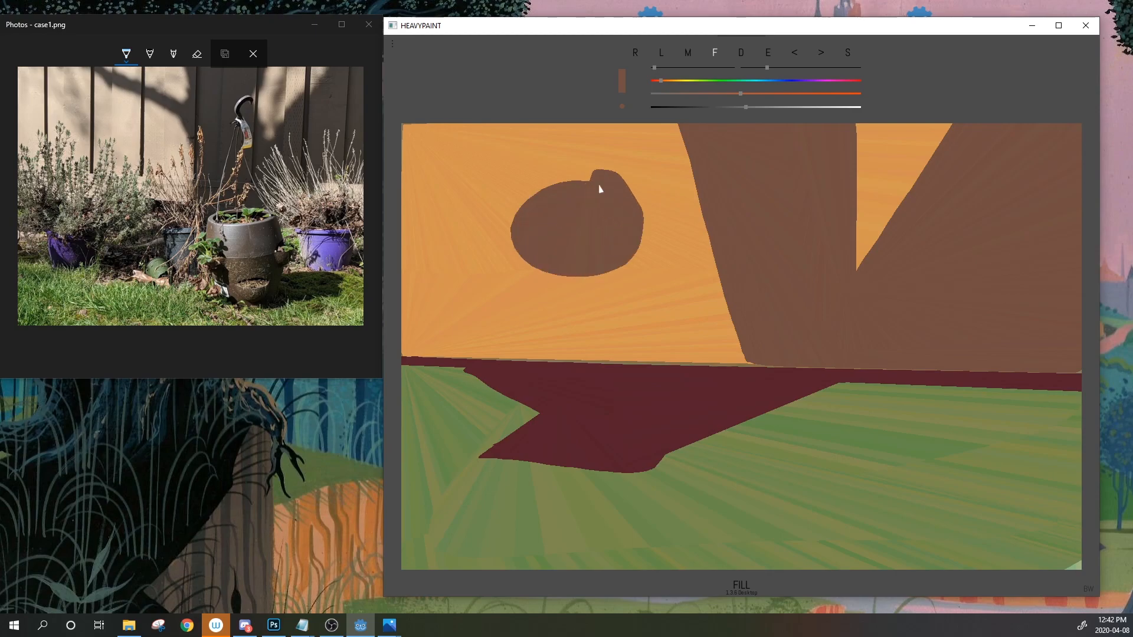
{"action": "left_click", "coordinate": [795, 56]}
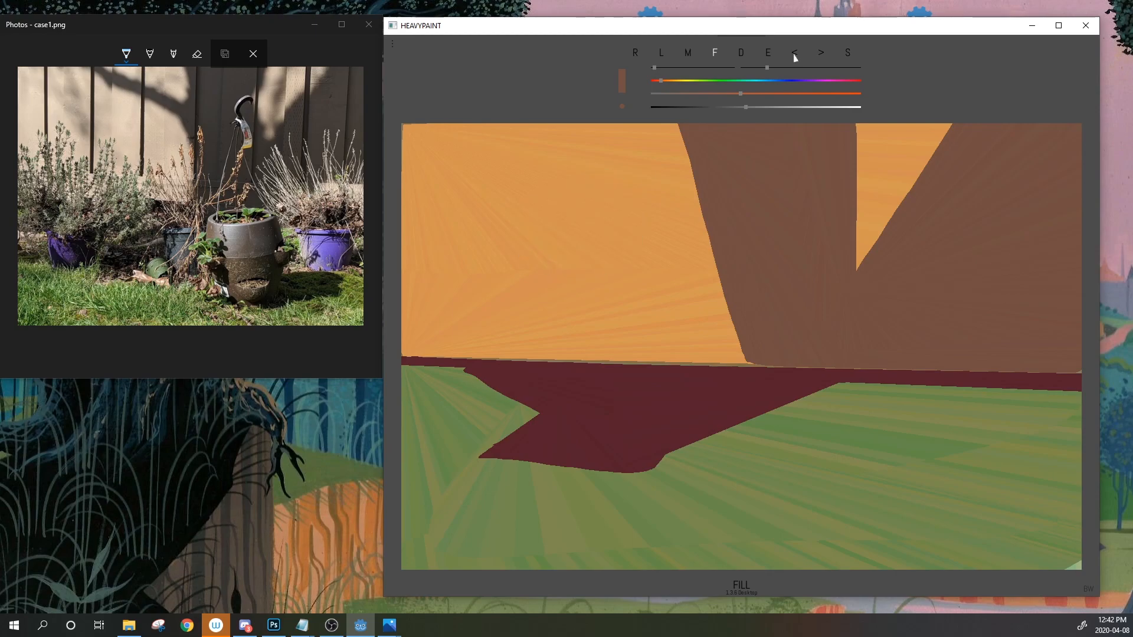
{"action": "left_click_drag", "start_coordinate": [679, 126], "coordinate": [756, 367]}
{"action": "mouse_move", "coordinate": [855, 223]}
{"action": "left_mouse_down"}
{"action": "mouse_move", "coordinate": [871, 250]}
{"action": "mouse_move", "coordinate": [843, 210]}
{"action": "mouse_move", "coordinate": [849, 216]}
{"action": "left_mouse_up"}
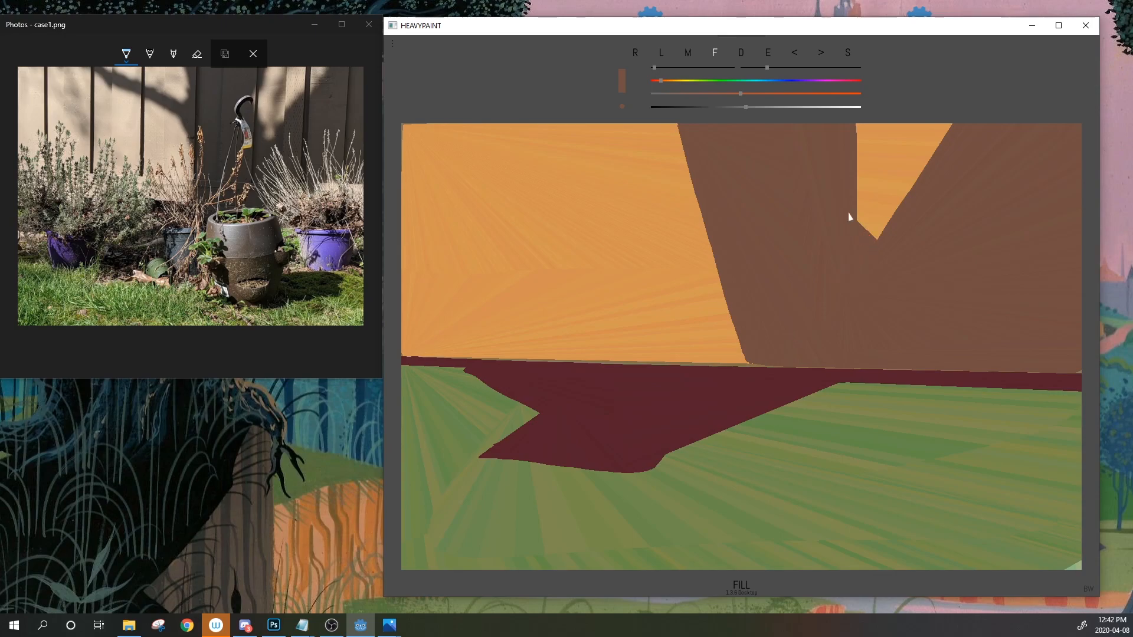
Add a branch angling left off the trunk and one down from the top right, discarding failed twigs
{"action": "mouse_move", "coordinate": [694, 190]}
{"action": "left_mouse_down"}
{"action": "mouse_move", "coordinate": [599, 150]}
{"action": "mouse_move", "coordinate": [691, 187]}
{"action": "left_mouse_up"}
{"action": "mouse_move", "coordinate": [600, 155]}
{"action": "left_mouse_down"}
{"action": "mouse_move", "coordinate": [703, 220]}
{"action": "mouse_move", "coordinate": [702, 196]}
{"action": "left_mouse_up"}
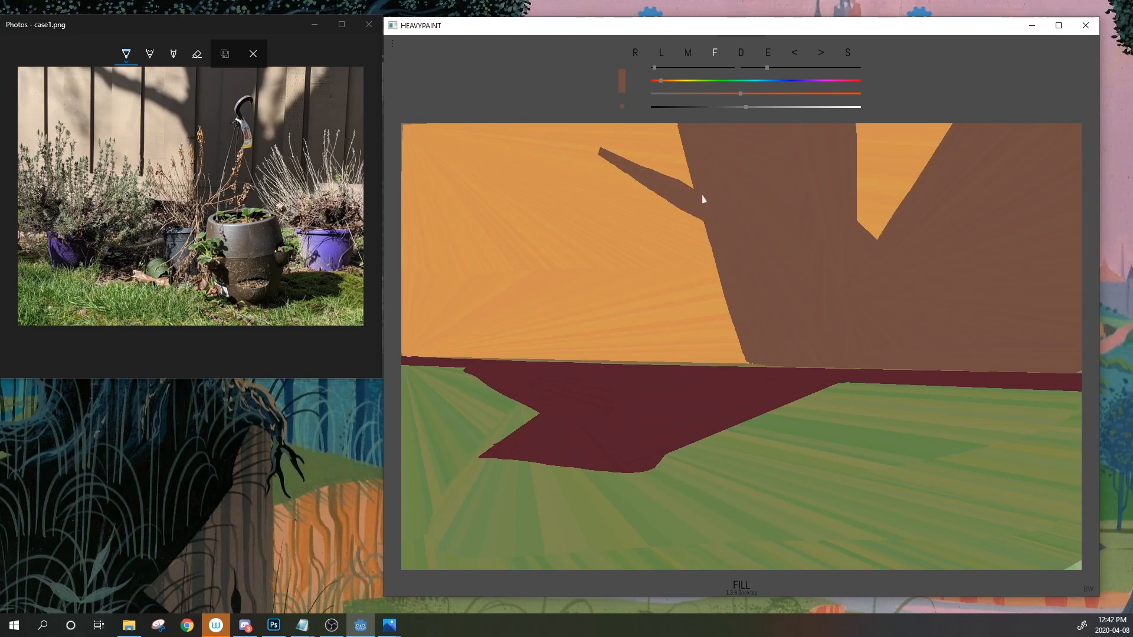
{"action": "left_click_drag", "start_coordinate": [602, 148], "coordinate": [583, 125]}
{"action": "left_click", "coordinate": [795, 53]}
{"action": "mouse_move", "coordinate": [876, 123]}
{"action": "left_mouse_down"}
{"action": "mouse_move", "coordinate": [856, 180]}
{"action": "mouse_move", "coordinate": [881, 121]}
{"action": "left_mouse_up"}
{"action": "left_click_drag", "start_coordinate": [857, 157], "coordinate": [871, 123]}
{"action": "left_click", "coordinate": [794, 54]}
{"action": "left_click", "coordinate": [793, 54]}
{"action": "left_click", "coordinate": [794, 54]}
{"action": "mouse_move", "coordinate": [935, 123]}
{"action": "left_mouse_down"}
{"action": "mouse_move", "coordinate": [917, 179]}
{"action": "mouse_move", "coordinate": [937, 123]}
{"action": "left_mouse_up"}
{"action": "left_click_drag", "start_coordinate": [915, 176], "coordinate": [931, 124]}
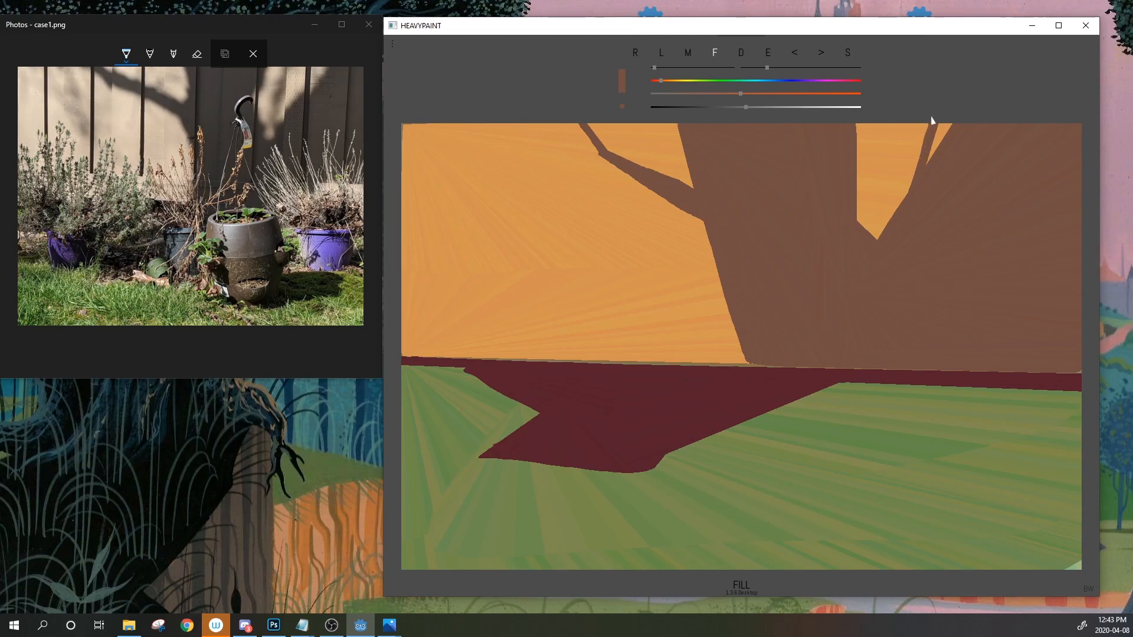
Smooth the trunk's left edge, then pick the dark red shadow colour and lighten it slightly
{"action": "left_click_drag", "start_coordinate": [702, 219], "coordinate": [746, 361]}
{"action": "left_click_drag", "start_coordinate": [702, 219], "coordinate": [729, 324]}
{"action": "left_click", "coordinate": [734, 402], "text": "alt"}
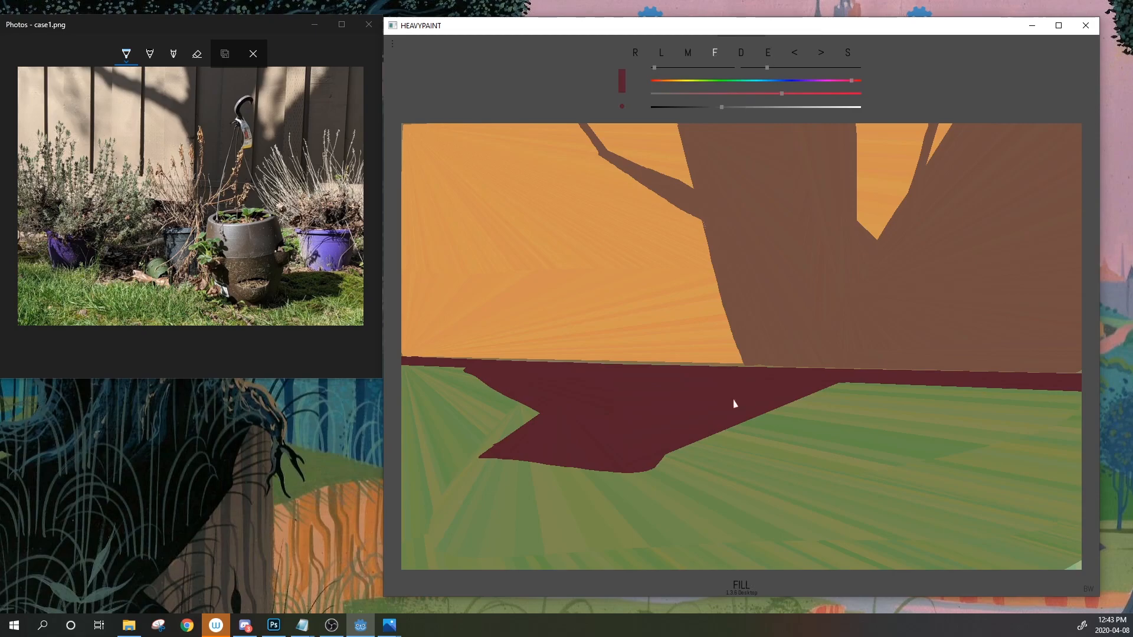
{"action": "left_click", "coordinate": [726, 109]}
Exit markup on the reference photo, zoom in on the purple pot, then zoom back out
{"action": "left_click", "coordinate": [296, 215]}
{"action": "mouse_move", "coordinate": [276, 109]}
{"action": "left_click", "coordinate": [254, 53]}
{"action": "scroll", "coordinate": [321, 247], "scroll_direction": "up", "scroll_amount": 5}
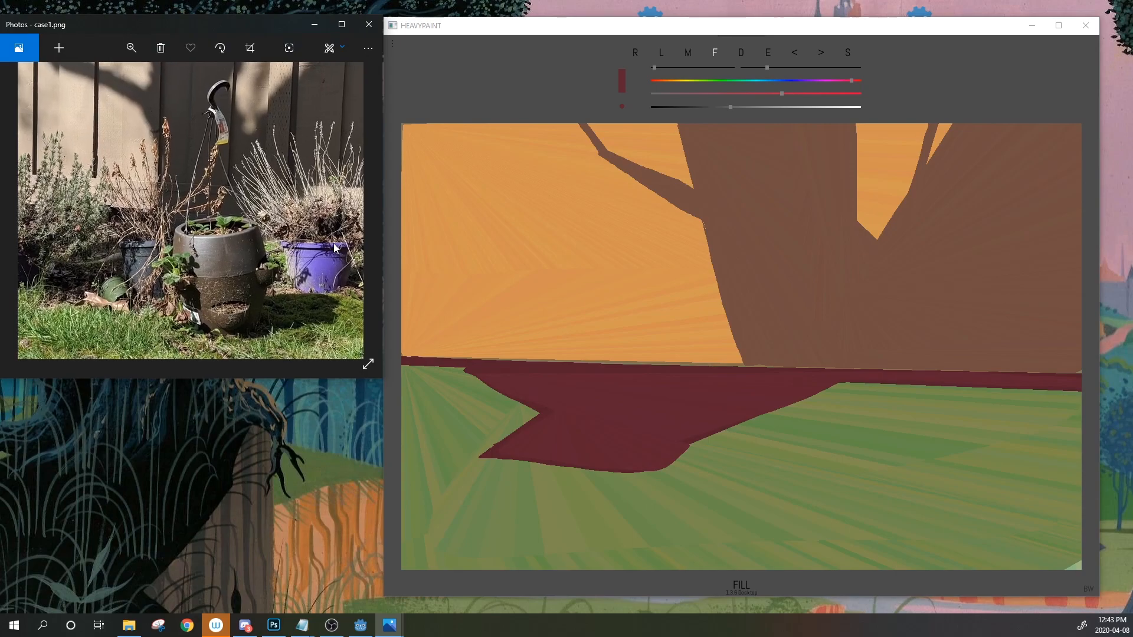
{"action": "left_click_drag", "start_coordinate": [320, 246], "coordinate": [210, 229]}
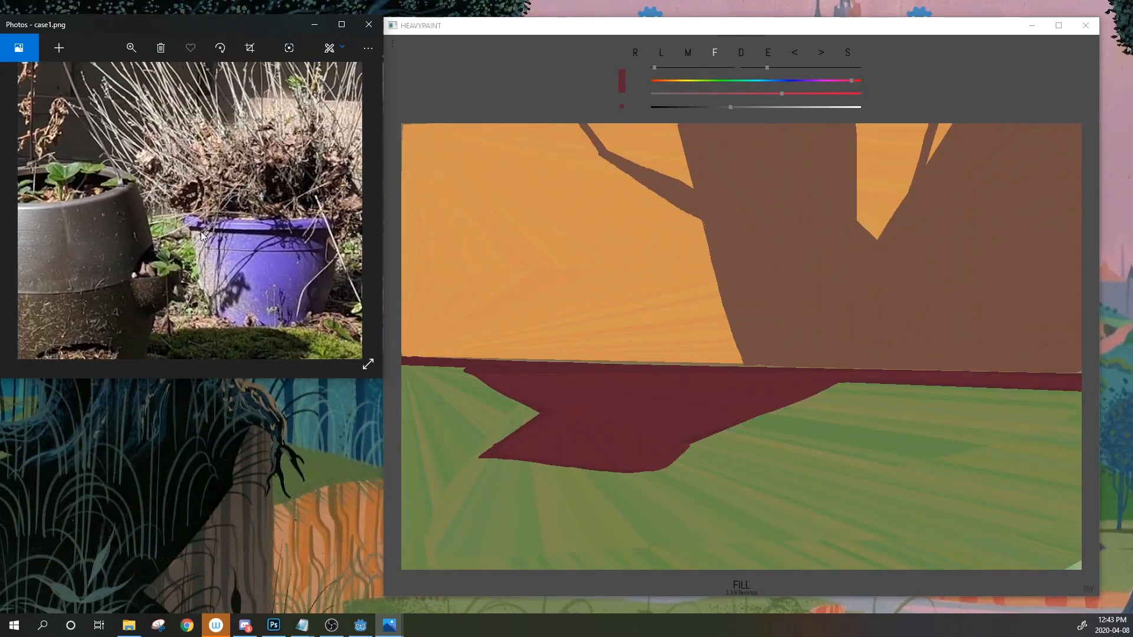
{"action": "scroll", "coordinate": [190, 215], "scroll_direction": "up", "scroll_amount": 3}
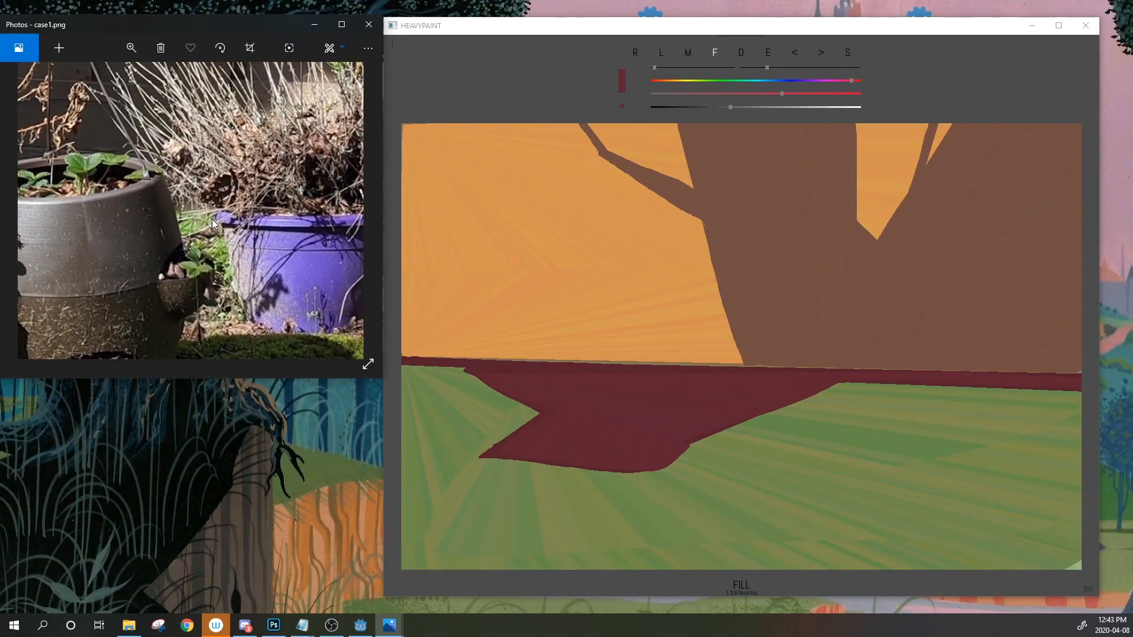
{"action": "scroll", "coordinate": [229, 219], "scroll_direction": "down", "scroll_amount": 6}
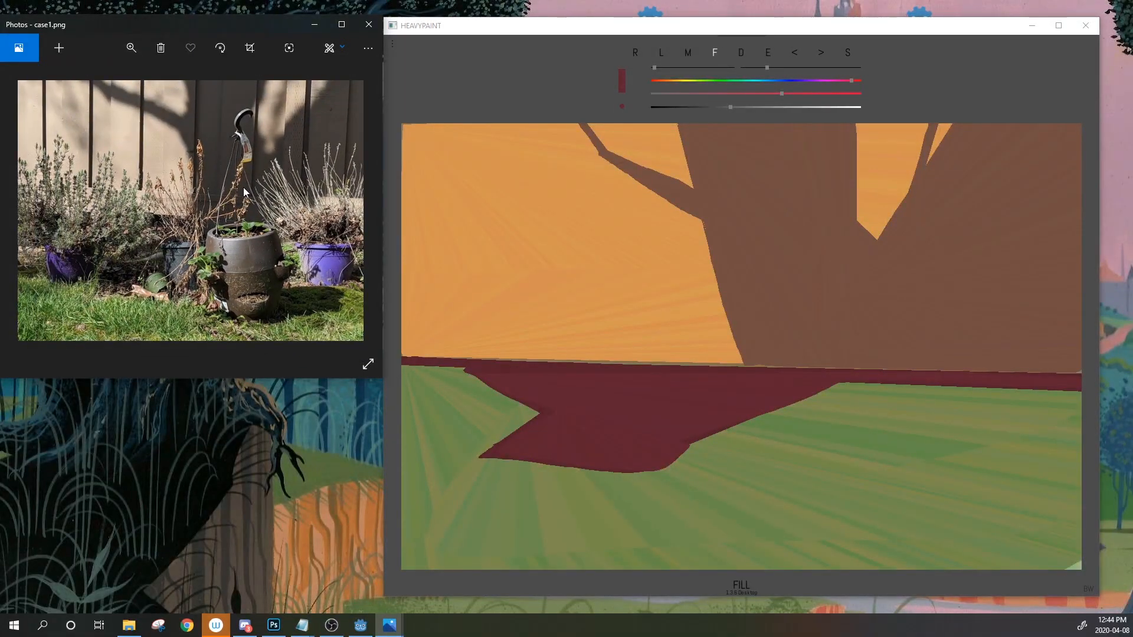
{"action": "left_click", "coordinate": [769, 56]}
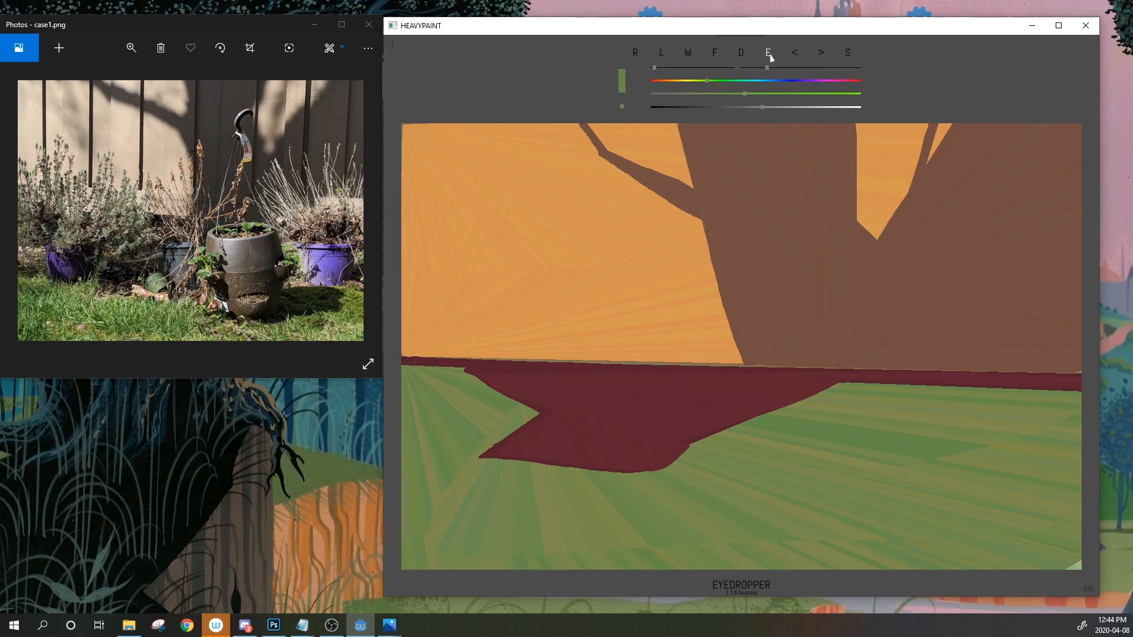
Set the colour to a soft, less saturated violet
{"action": "left_click", "coordinate": [777, 276]}
{"action": "left_click_drag", "start_coordinate": [777, 81], "coordinate": [731, 93]}
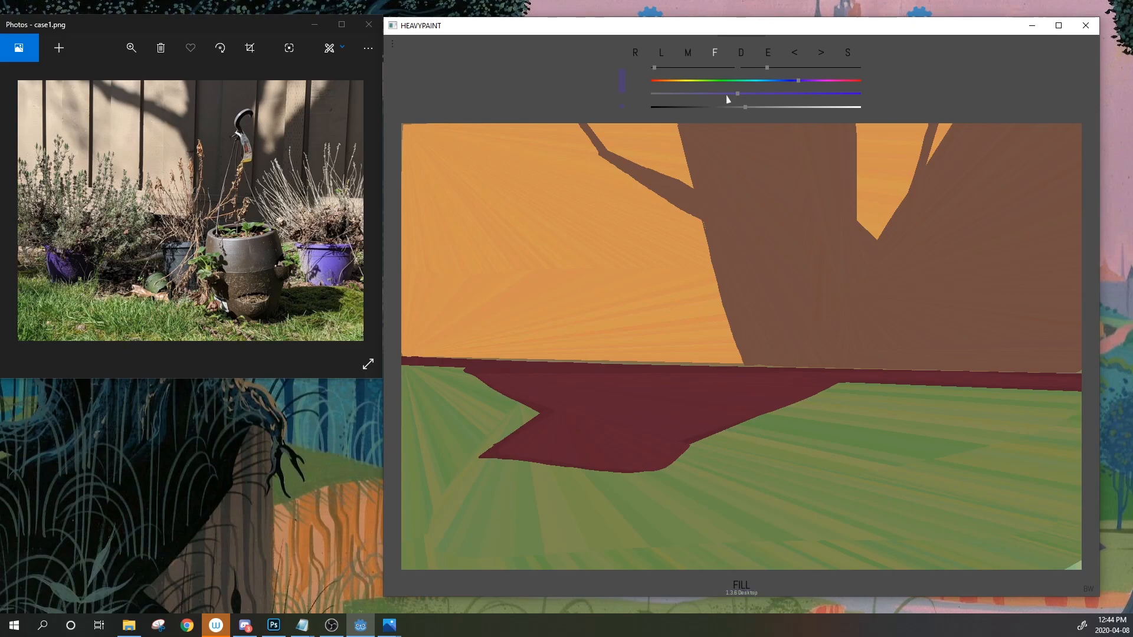
{"action": "left_click", "coordinate": [728, 96]}
Lasso-fill a lavender pot shape at the right of the ground strip, lightening the purple after undoing attempts
{"action": "mouse_move", "coordinate": [944, 350]}
{"action": "left_mouse_down"}
{"action": "mouse_move", "coordinate": [964, 422]}
{"action": "mouse_move", "coordinate": [1022, 408]}
{"action": "mouse_move", "coordinate": [1027, 343]}
{"action": "left_mouse_up"}
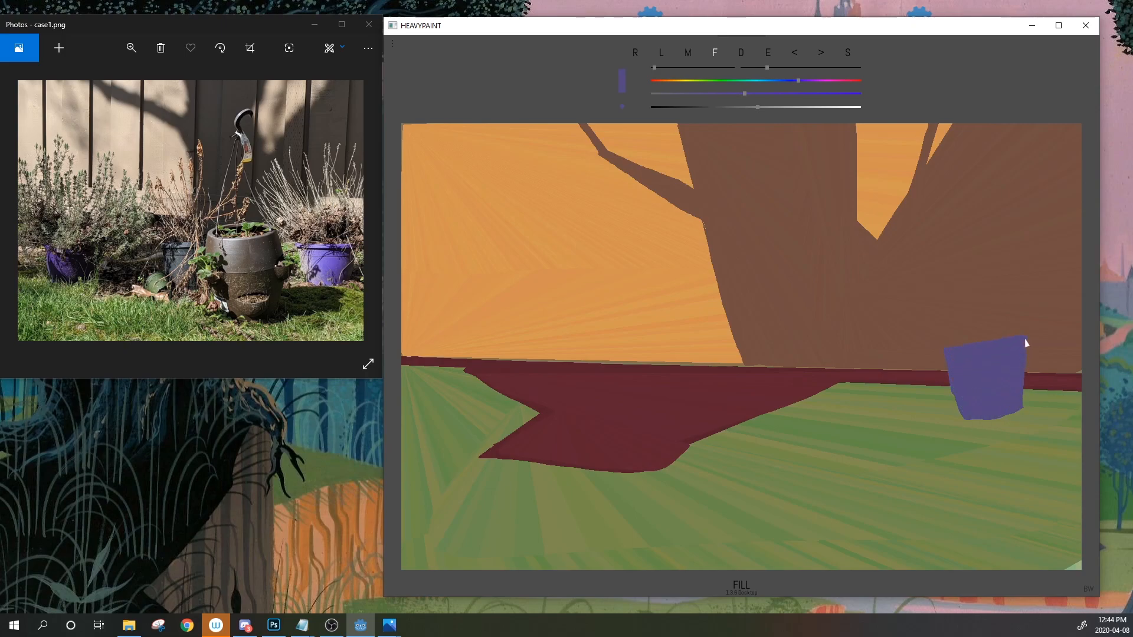
{"action": "left_click", "coordinate": [796, 54]}
{"action": "left_click", "coordinate": [796, 107]}
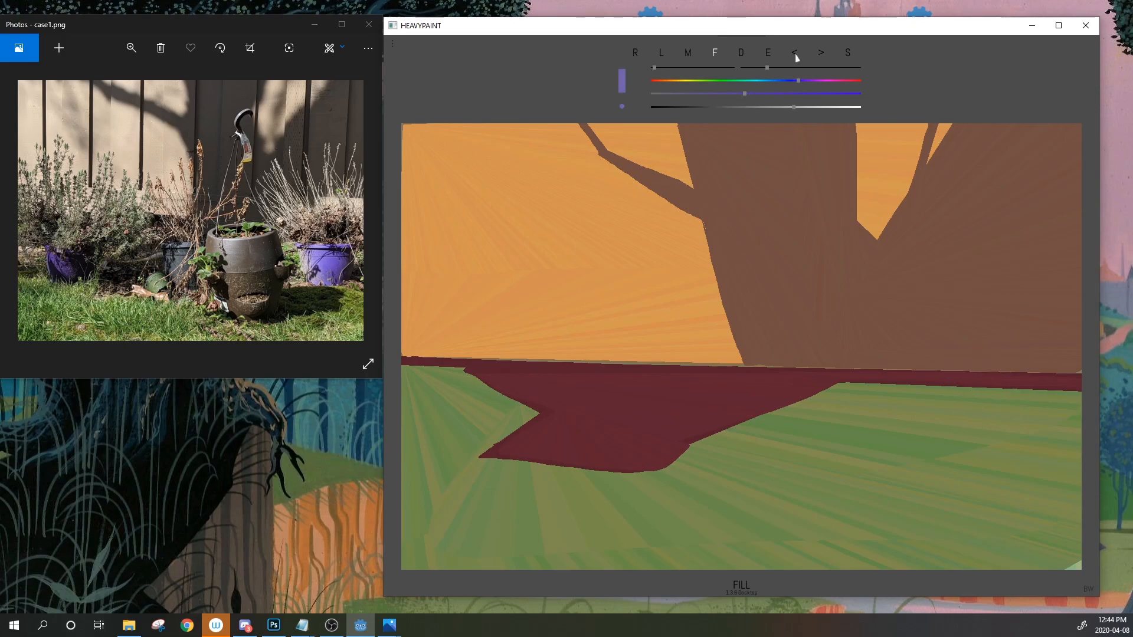
{"action": "left_click", "coordinate": [750, 94]}
{"action": "left_click_drag", "start_coordinate": [958, 441], "coordinate": [933, 354]}
{"action": "left_click", "coordinate": [795, 54]}
{"action": "left_click_drag", "start_coordinate": [1025, 452], "coordinate": [1053, 357]}
{"action": "mouse_move", "coordinate": [1051, 359]}
{"action": "left_mouse_down"}
{"action": "mouse_move", "coordinate": [915, 350]}
{"action": "mouse_move", "coordinate": [921, 399]}
{"action": "mouse_move", "coordinate": [973, 451]}
{"action": "mouse_move", "coordinate": [1026, 450]}
{"action": "mouse_move", "coordinate": [1045, 380]}
{"action": "mouse_move", "coordinate": [918, 357]}
{"action": "mouse_move", "coordinate": [1049, 351]}
{"action": "left_mouse_up"}
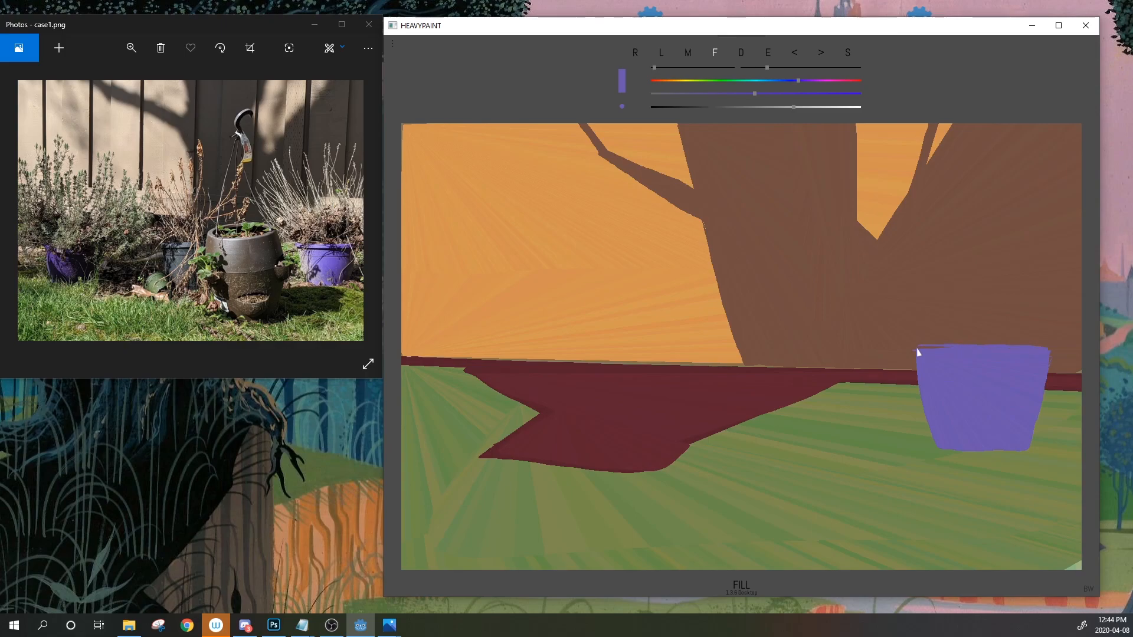
{"action": "left_click_drag", "start_coordinate": [914, 349], "coordinate": [932, 447]}
Adjust the colour sliders to a reddish brown
{"action": "left_click_drag", "start_coordinate": [799, 80], "coordinate": [761, 114]}
{"action": "left_click", "coordinate": [667, 80]}
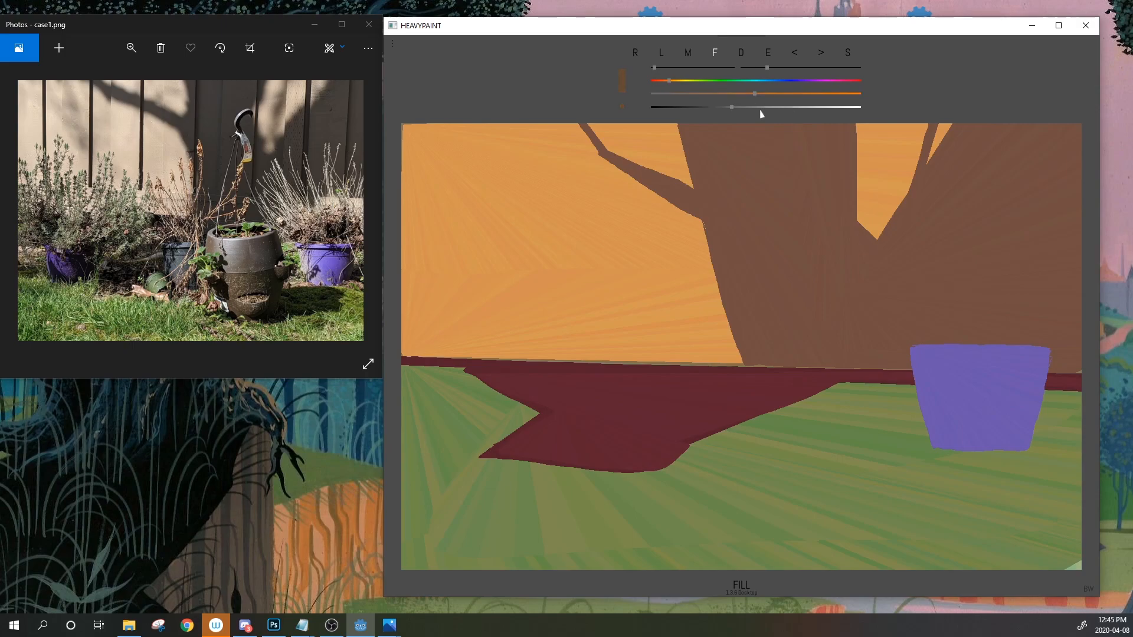
{"action": "left_click_drag", "start_coordinate": [668, 81], "coordinate": [661, 81]}
{"action": "left_click_drag", "start_coordinate": [769, 94], "coordinate": [736, 107]}
{"action": "left_click", "coordinate": [295, 230]}
{"action": "scroll", "coordinate": [267, 249], "scroll_direction": "up", "scroll_amount": 5}
{"action": "left_click_drag", "start_coordinate": [182, 145], "coordinate": [216, 190]}
{"action": "scroll", "coordinate": [190, 179], "scroll_direction": "up", "scroll_amount": 1}
{"action": "left_click_drag", "start_coordinate": [284, 216], "coordinate": [175, 193]}
{"action": "scroll", "coordinate": [278, 223], "scroll_direction": "down", "scroll_amount": 1}
{"action": "scroll", "coordinate": [236, 214], "scroll_direction": "down", "scroll_amount": 2}
{"action": "left_click_drag", "start_coordinate": [183, 202], "coordinate": [211, 221]}
{"action": "left_click_drag", "start_coordinate": [296, 209], "coordinate": [279, 189]}
{"action": "scroll", "coordinate": [280, 190], "scroll_direction": "up", "scroll_amount": 1}
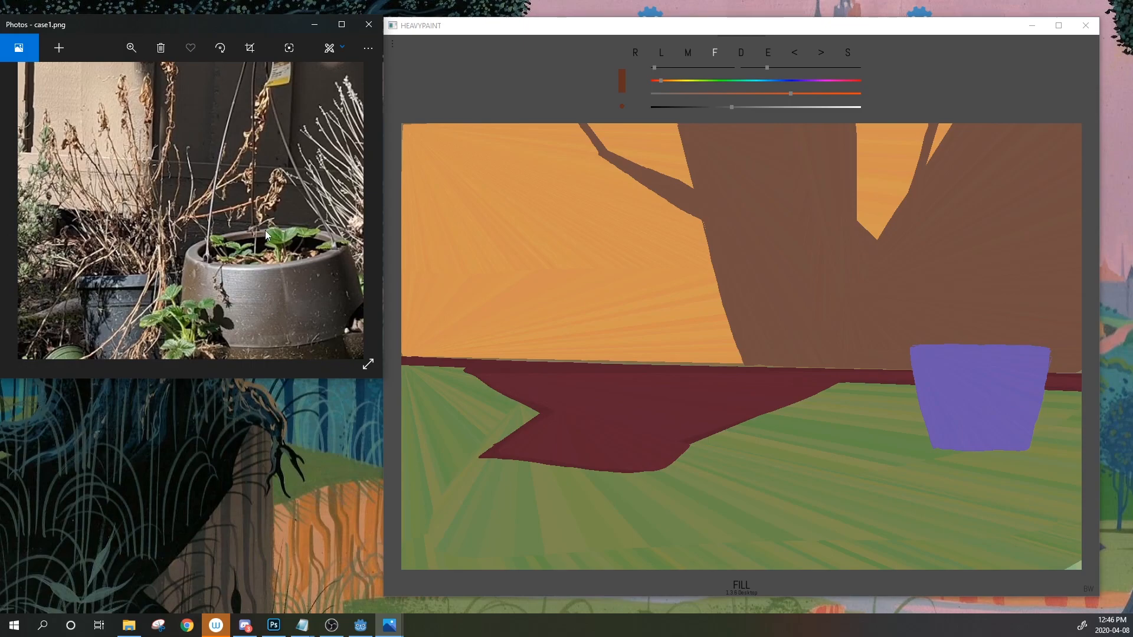
{"action": "scroll", "coordinate": [259, 233], "scroll_direction": "down", "scroll_amount": 2}
{"action": "scroll", "coordinate": [254, 242], "scroll_direction": "up", "scroll_amount": 3}
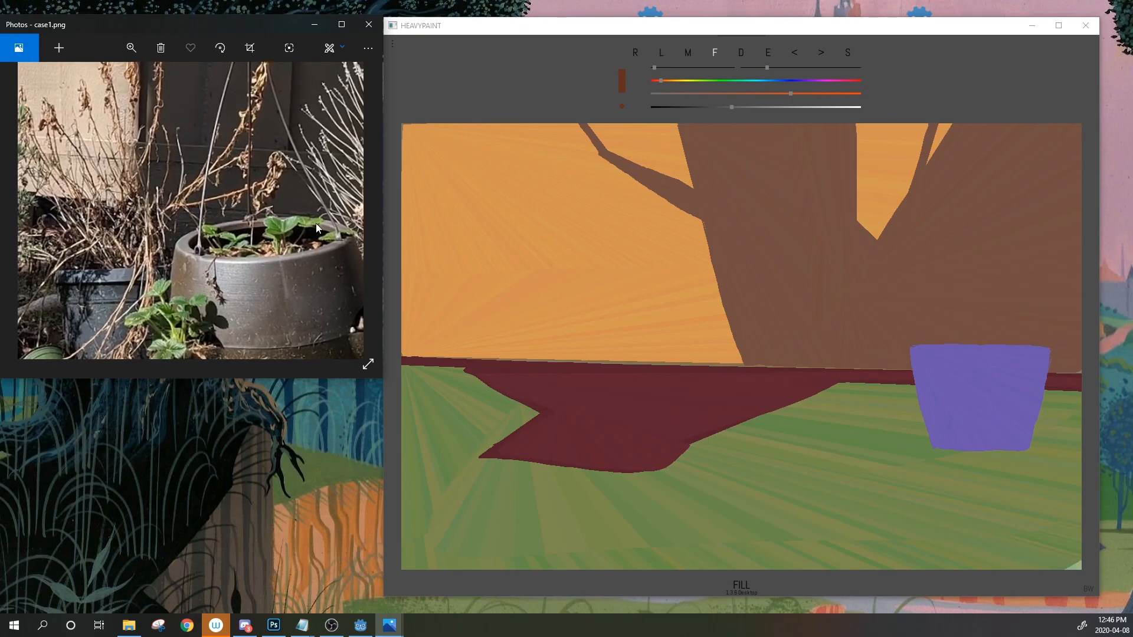
{"action": "scroll", "coordinate": [271, 212], "scroll_direction": "down", "scroll_amount": 3}
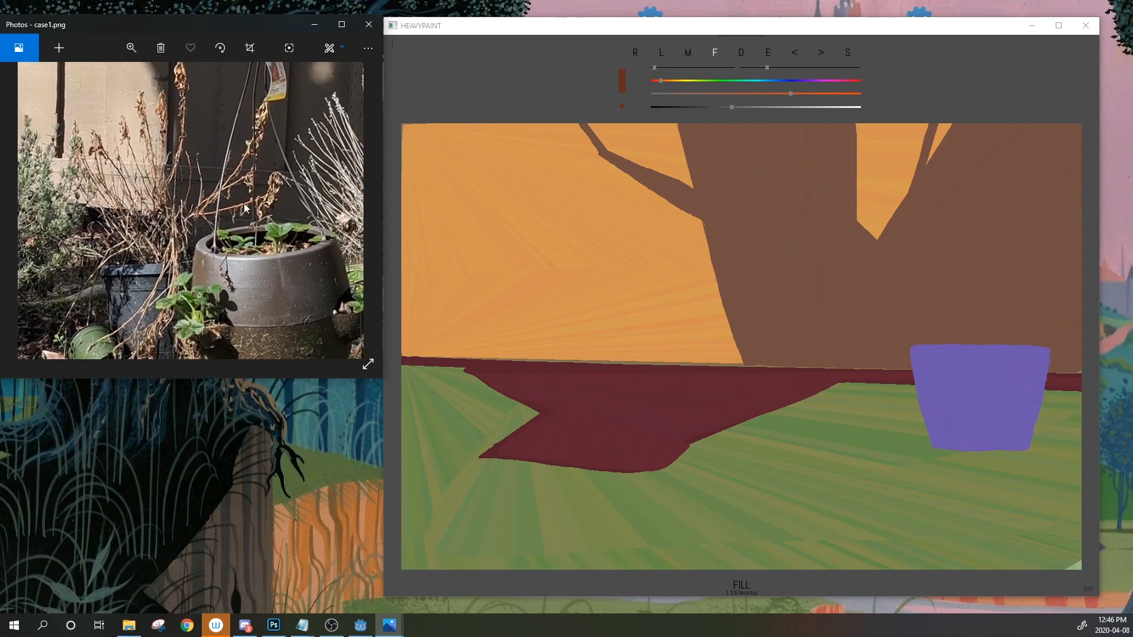
{"action": "scroll", "coordinate": [254, 214], "scroll_direction": "down", "scroll_amount": 3}
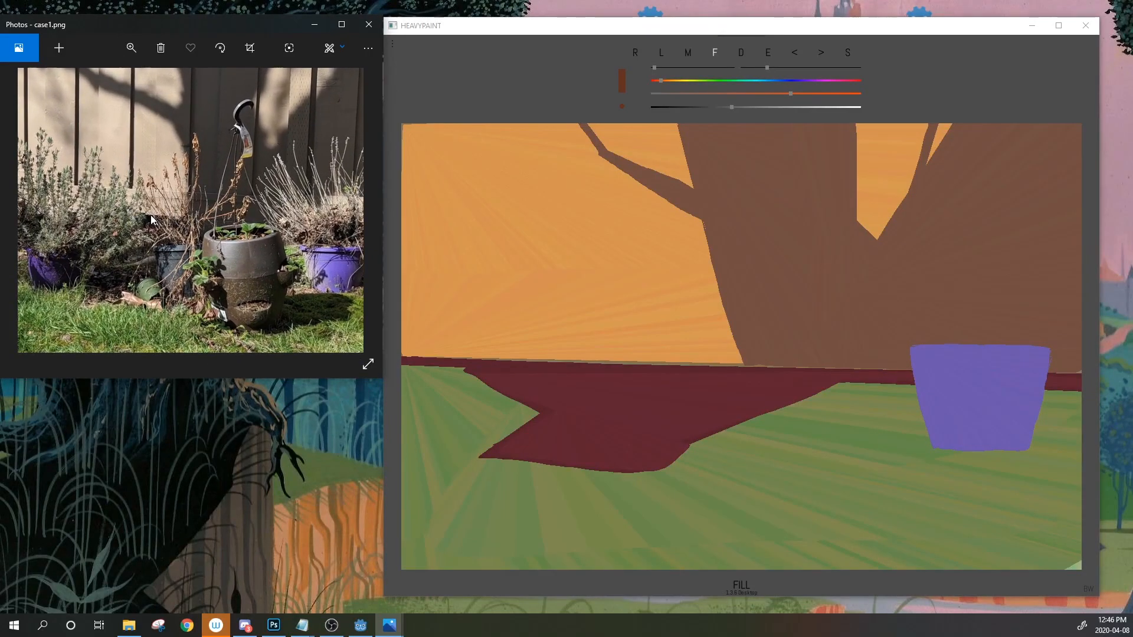
{"action": "scroll", "coordinate": [184, 227], "scroll_direction": "up", "scroll_amount": 4}
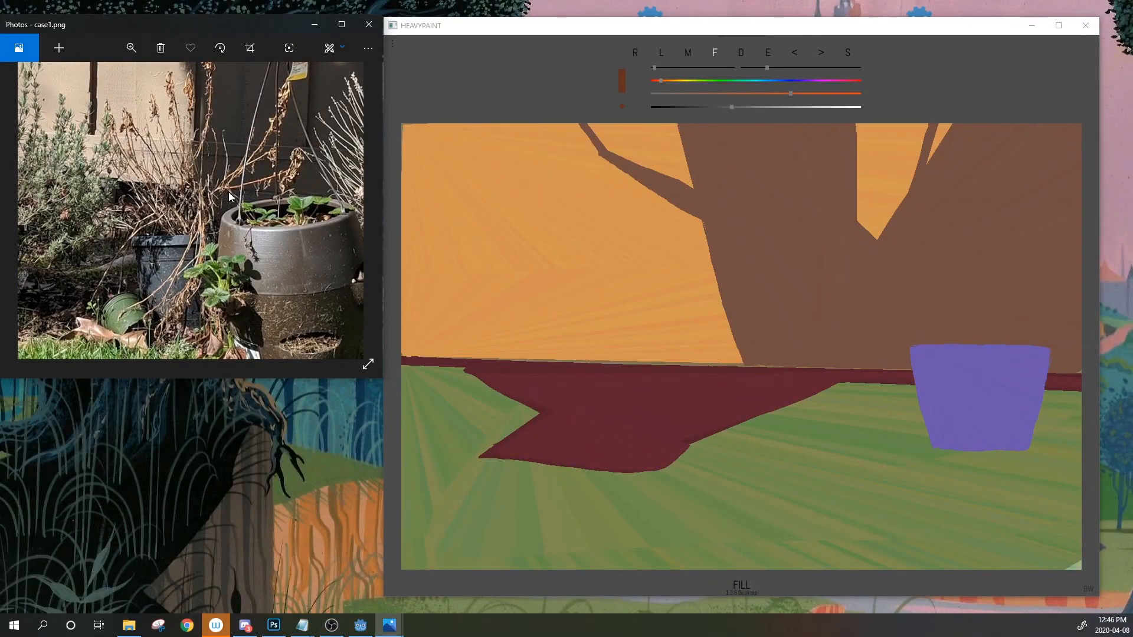
{"action": "scroll", "coordinate": [307, 201], "scroll_direction": "down", "scroll_amount": 4}
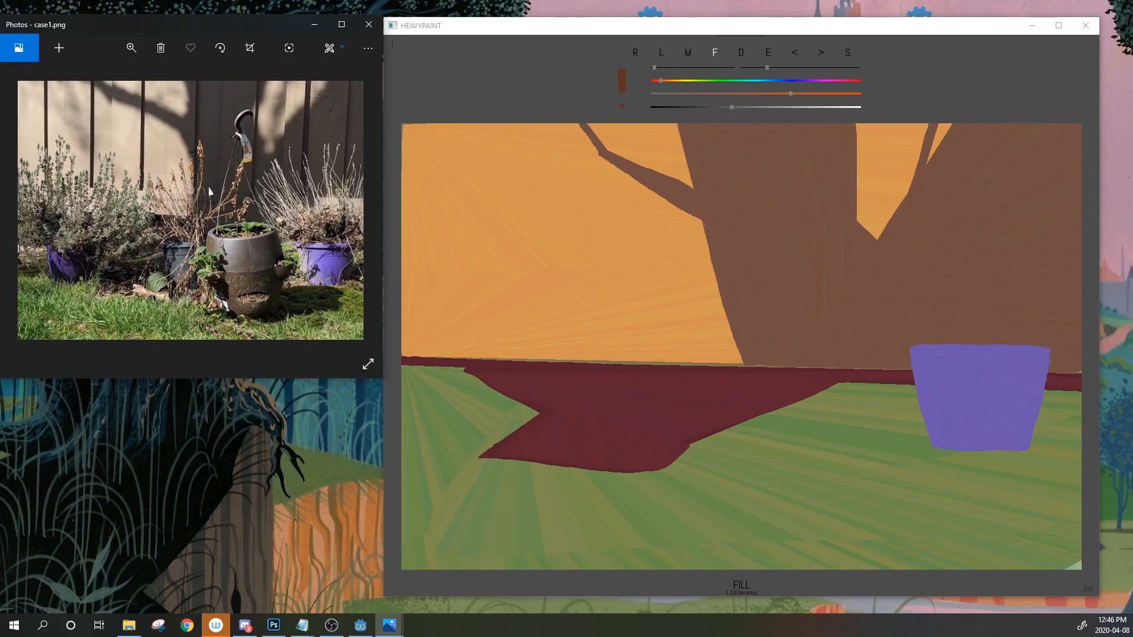
{"action": "left_click", "coordinate": [799, 374]}
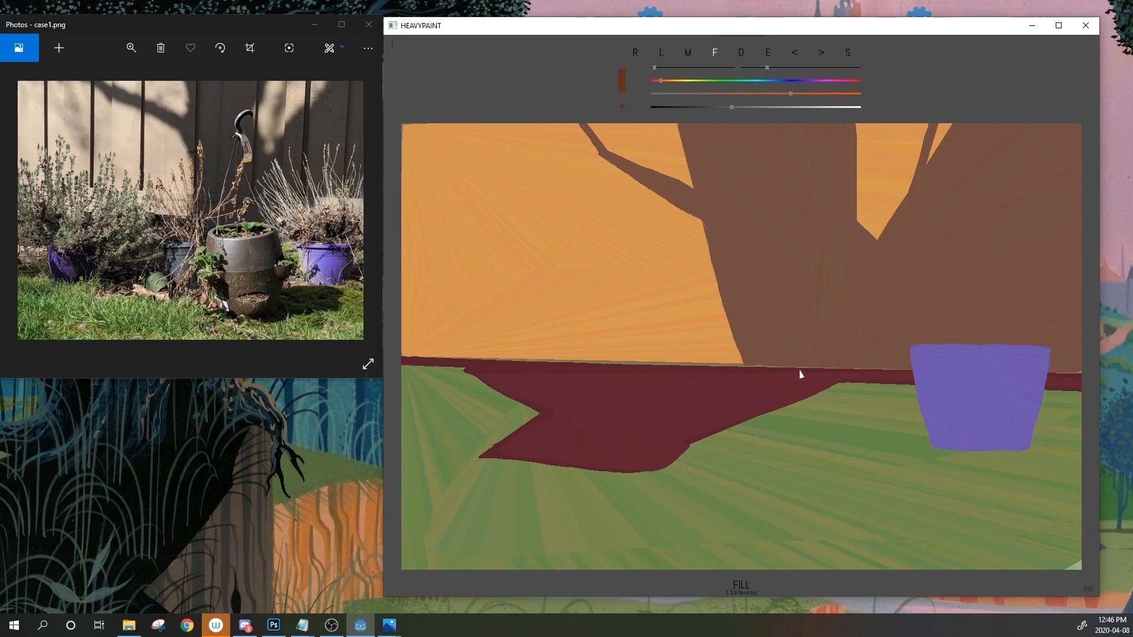
Paint the dark brown pot opening at the trunk's base and widen the trunk's left side down to the ground
{"action": "mouse_move", "coordinate": [796, 337]}
{"action": "left_mouse_down"}
{"action": "mouse_move", "coordinate": [746, 352]}
{"action": "mouse_move", "coordinate": [856, 357]}
{"action": "mouse_move", "coordinate": [800, 337]}
{"action": "left_mouse_up"}
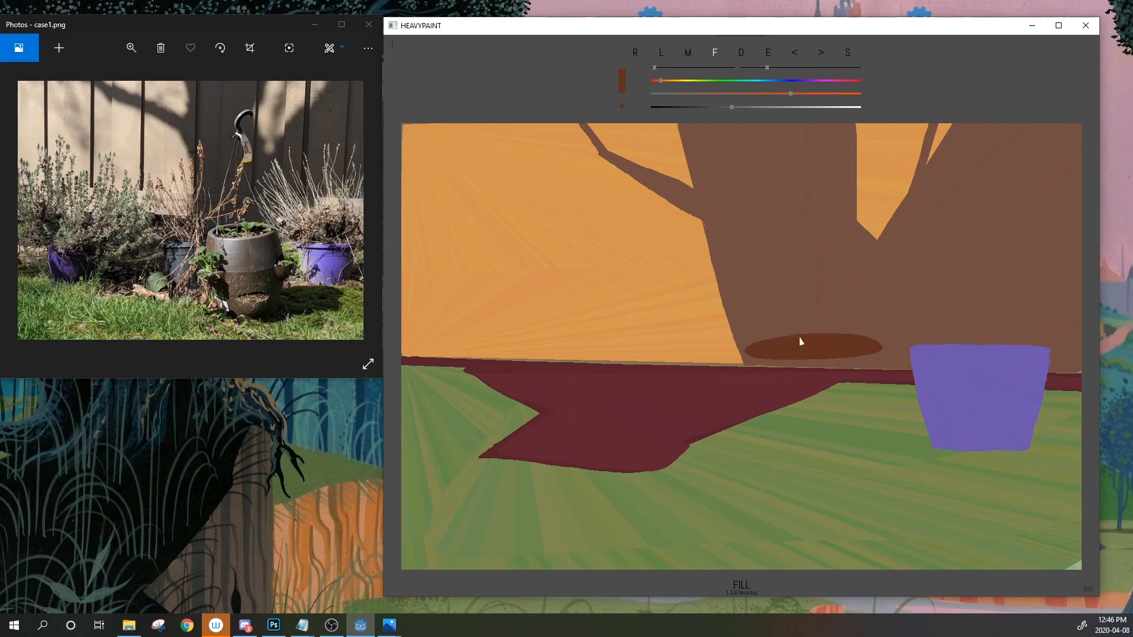
{"action": "left_click", "coordinate": [729, 247]}
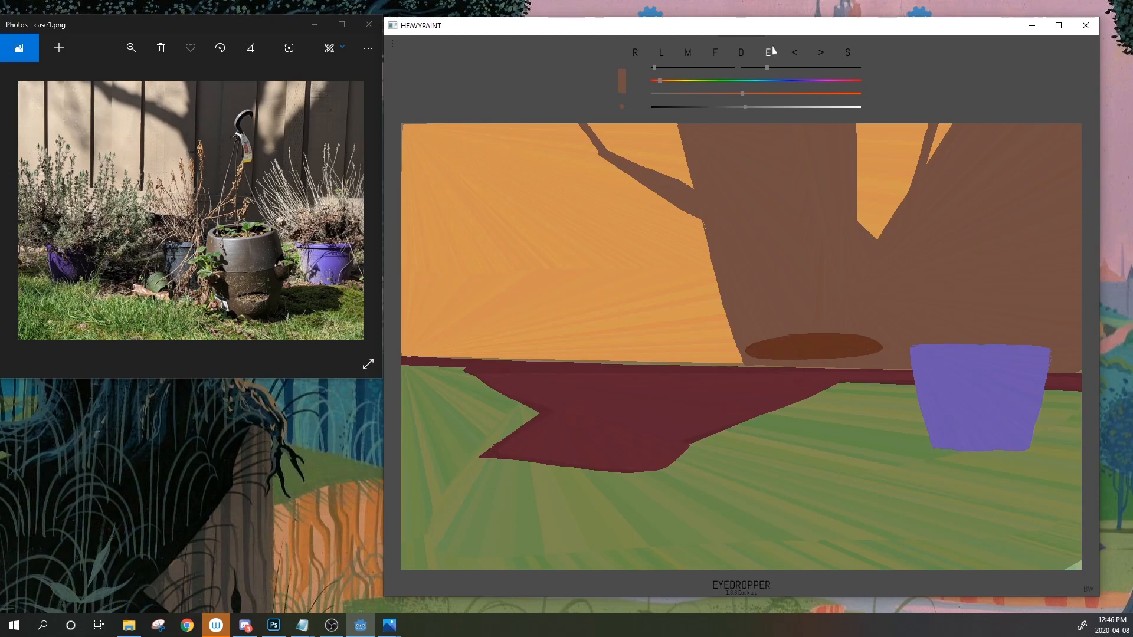
{"action": "mouse_move", "coordinate": [658, 122]}
{"action": "left_mouse_down"}
{"action": "mouse_move", "coordinate": [679, 186]}
{"action": "mouse_move", "coordinate": [700, 144]}
{"action": "mouse_move", "coordinate": [685, 129]}
{"action": "left_mouse_up"}
{"action": "mouse_move", "coordinate": [687, 210]}
{"action": "left_mouse_down"}
{"action": "mouse_move", "coordinate": [726, 361]}
{"action": "mouse_move", "coordinate": [674, 123]}
{"action": "left_mouse_up"}
{"action": "left_click_drag", "start_coordinate": [743, 365], "coordinate": [703, 263]}
Brighten the rim's dark brown to orange and fill the pot body below the rim
{"action": "left_click", "coordinate": [768, 54]}
{"action": "left_click", "coordinate": [815, 354]}
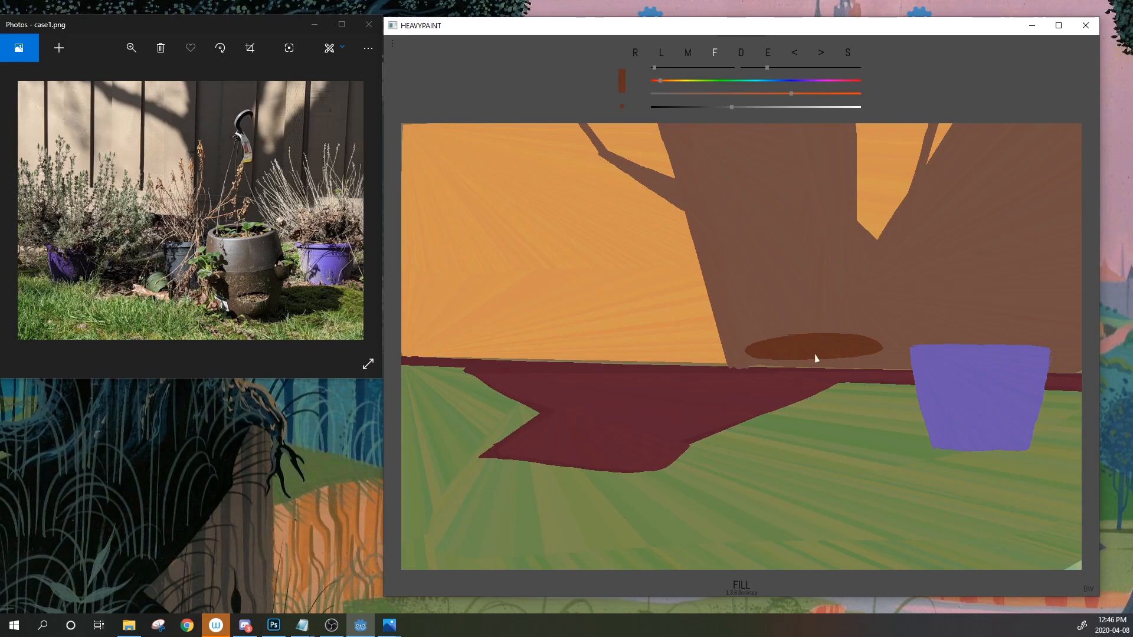
{"action": "left_click_drag", "start_coordinate": [732, 107], "coordinate": [790, 94]}
{"action": "left_click_drag", "start_coordinate": [742, 367], "coordinate": [766, 481]}
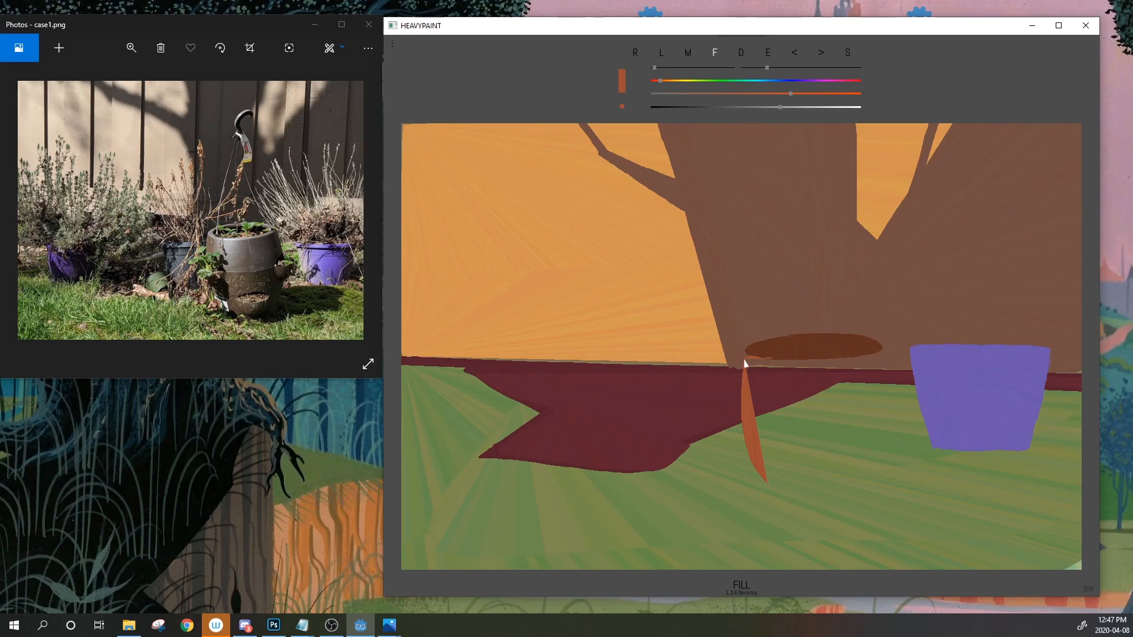
{"action": "mouse_move", "coordinate": [757, 364]}
{"action": "left_mouse_down"}
{"action": "mouse_move", "coordinate": [749, 382]}
{"action": "mouse_move", "coordinate": [780, 493]}
{"action": "mouse_move", "coordinate": [862, 475]}
{"action": "mouse_move", "coordinate": [882, 393]}
{"action": "mouse_move", "coordinate": [751, 363]}
{"action": "mouse_move", "coordinate": [802, 373]}
{"action": "left_mouse_up"}
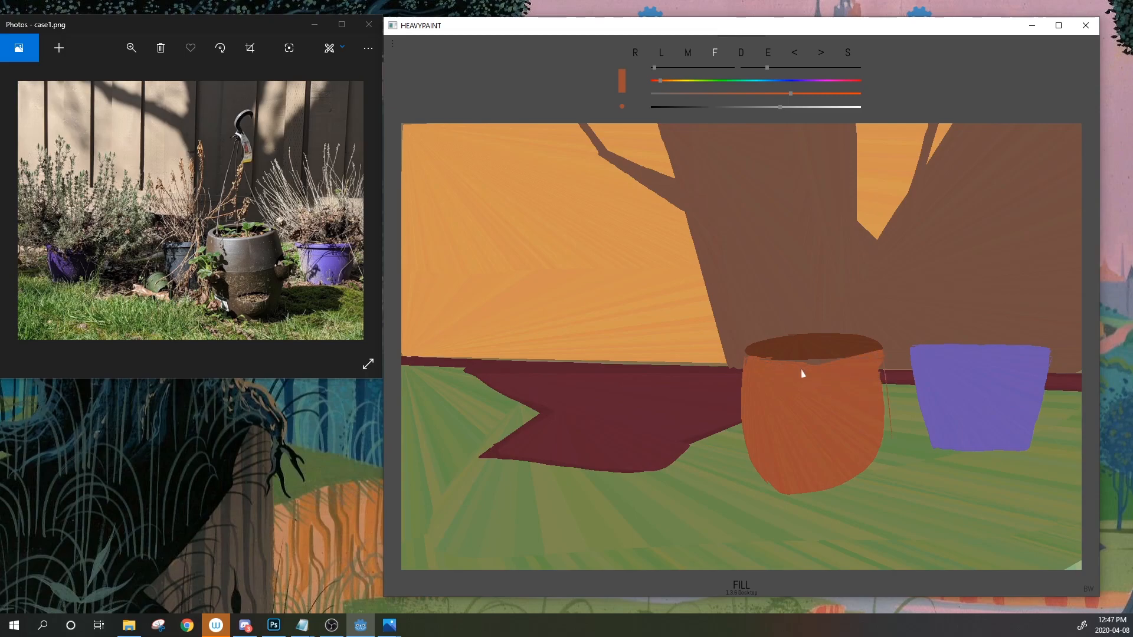
{"action": "left_click", "coordinate": [795, 53]}
{"action": "left_click_drag", "start_coordinate": [884, 354], "coordinate": [886, 466]}
{"action": "left_click_drag", "start_coordinate": [882, 367], "coordinate": [881, 459]}
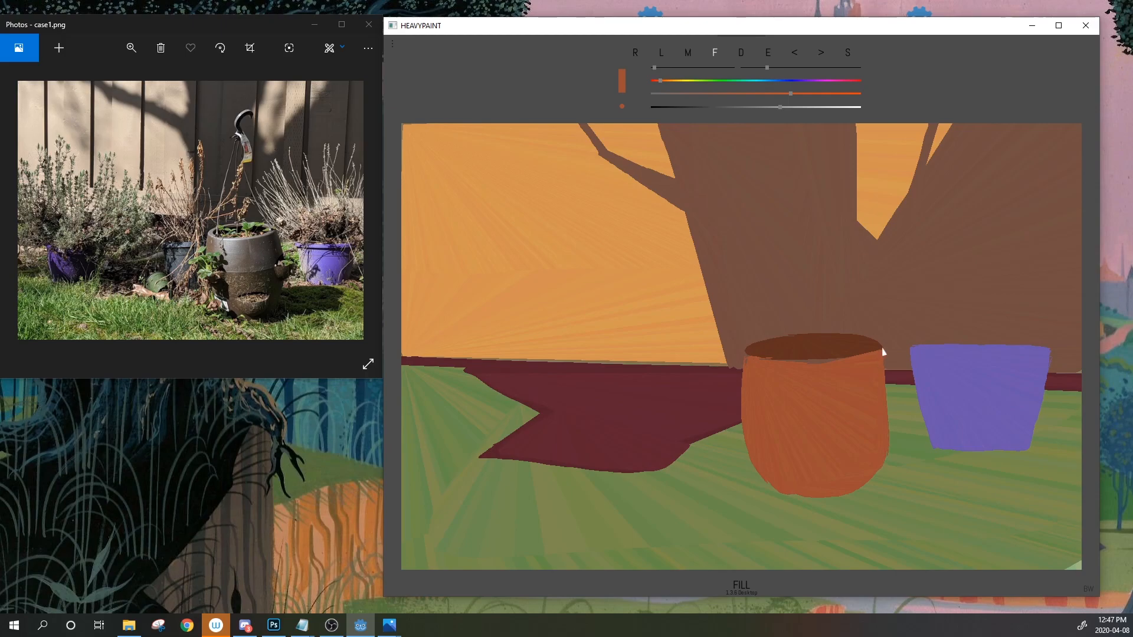
Tidy the orange pot's outline, patching the lower-right edge and smoothing the left edge
{"action": "mouse_move", "coordinate": [649, 224]}
{"action": "left_mouse_down"}
{"action": "mouse_move", "coordinate": [644, 322]}
{"action": "mouse_move", "coordinate": [939, 194]}
{"action": "mouse_move", "coordinate": [755, 534]}
{"action": "mouse_move", "coordinate": [652, 230]}
{"action": "left_mouse_up"}
{"action": "left_click", "coordinate": [797, 54]}
{"action": "mouse_move", "coordinate": [746, 355]}
{"action": "left_mouse_down"}
{"action": "mouse_move", "coordinate": [771, 487]}
{"action": "mouse_move", "coordinate": [845, 497]}
{"action": "left_mouse_up"}
{"action": "left_click", "coordinate": [796, 54]}
{"action": "left_click_drag", "start_coordinate": [885, 461], "coordinate": [878, 475]}
{"action": "left_click_drag", "start_coordinate": [741, 371], "coordinate": [737, 413]}
Bring back the case1.png backyard reference and move its window to the lower left
{"action": "left_click", "coordinate": [256, 269]}
{"action": "key", "text": "Left"}
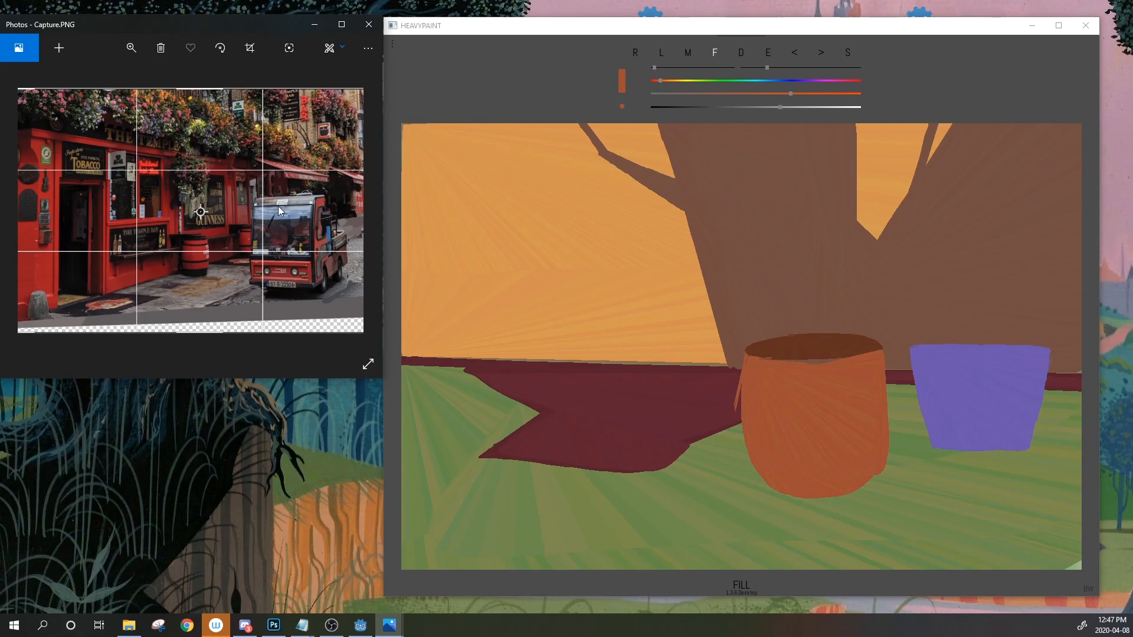
{"action": "left_click", "coordinate": [313, 27]}
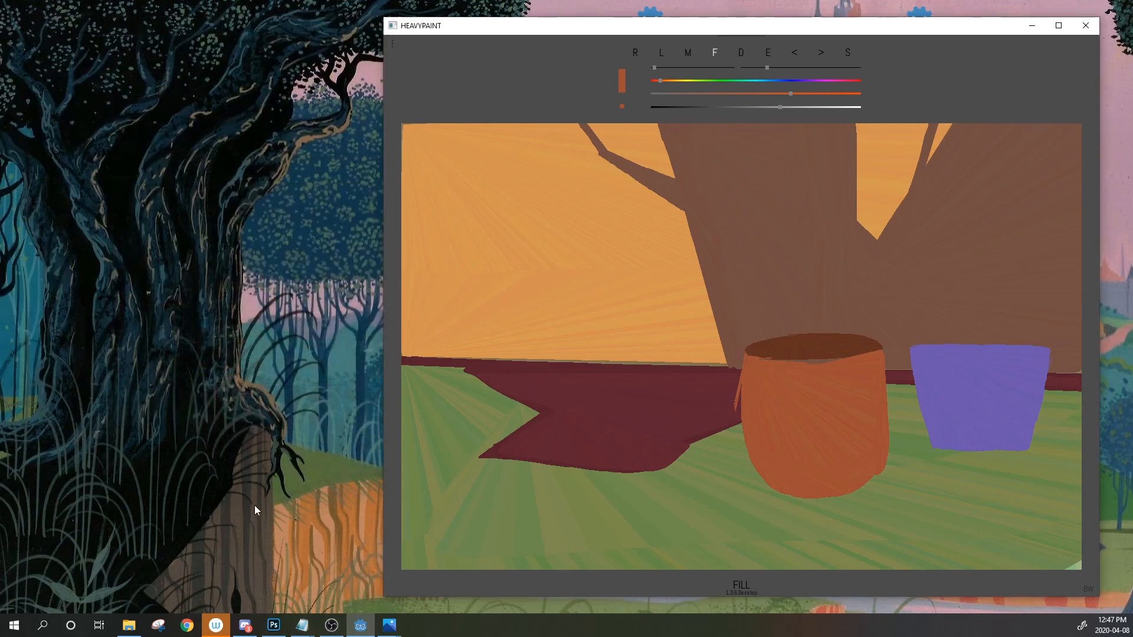
{"action": "mouse_move", "coordinate": [129, 625]}
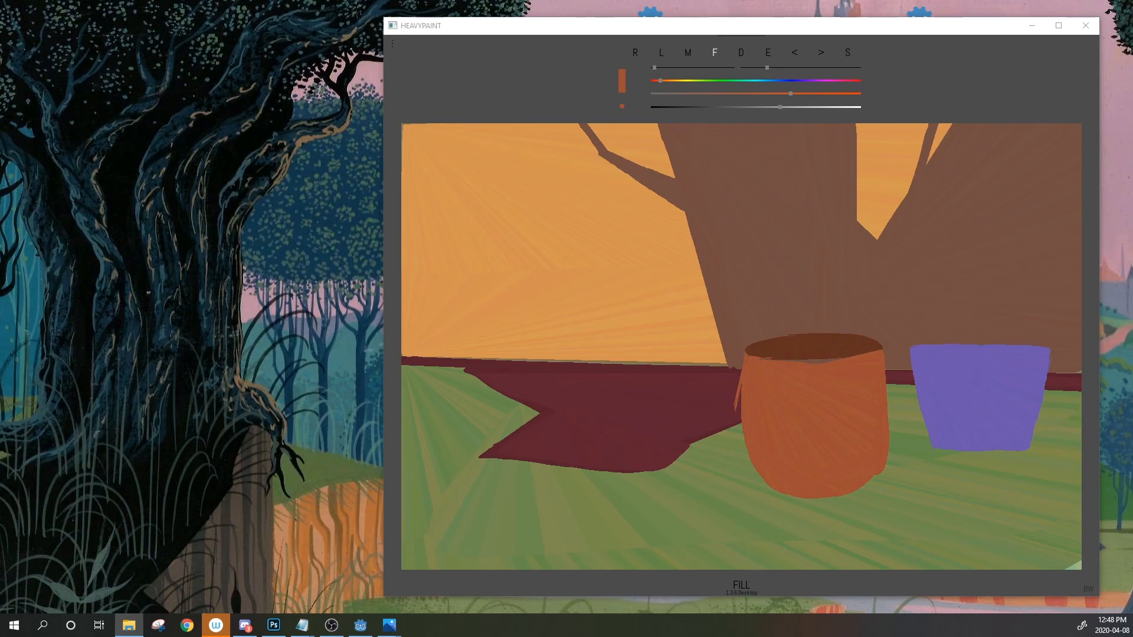
{"action": "key", "text": "alt+Tab"}
{"action": "left_click_drag", "start_coordinate": [222, 274], "coordinate": [216, 221]}
{"action": "left_click", "coordinate": [749, 30]}
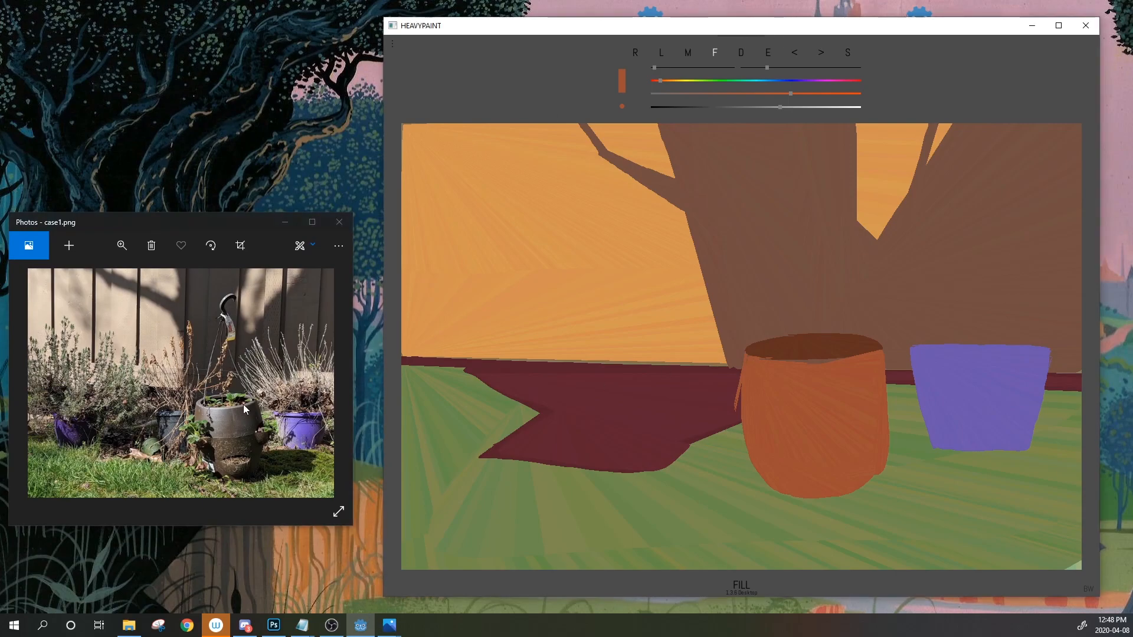
Zoom into the reference photo and pan to the grey strawberry pot
{"action": "scroll", "coordinate": [224, 433], "scroll_direction": "up", "scroll_amount": 5}
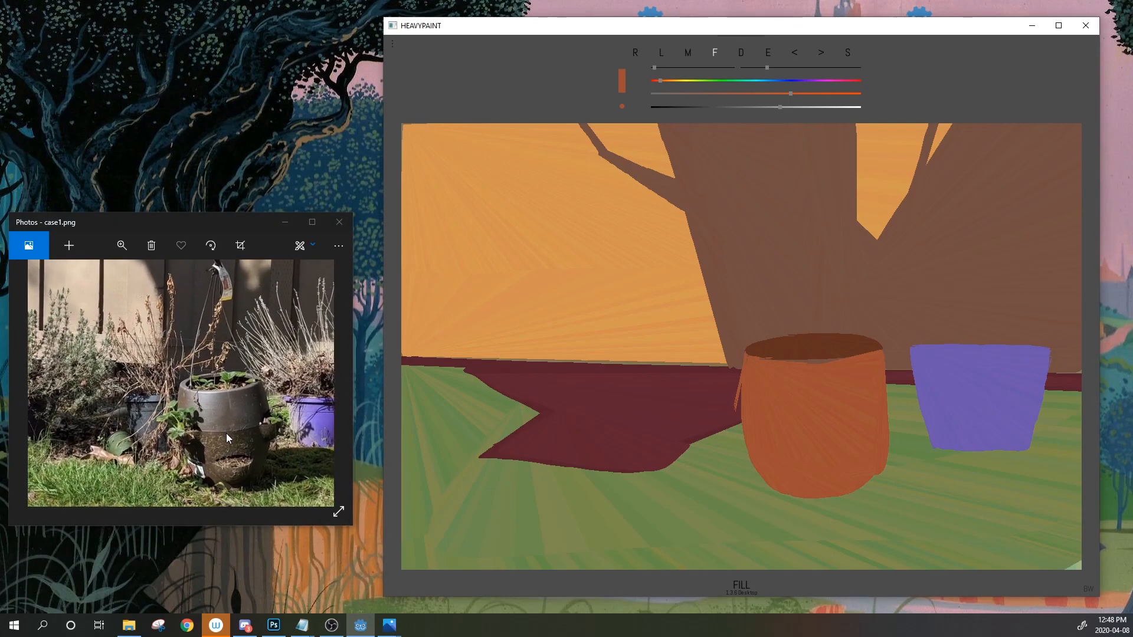
{"action": "scroll", "coordinate": [221, 434], "scroll_direction": "up", "scroll_amount": 3}
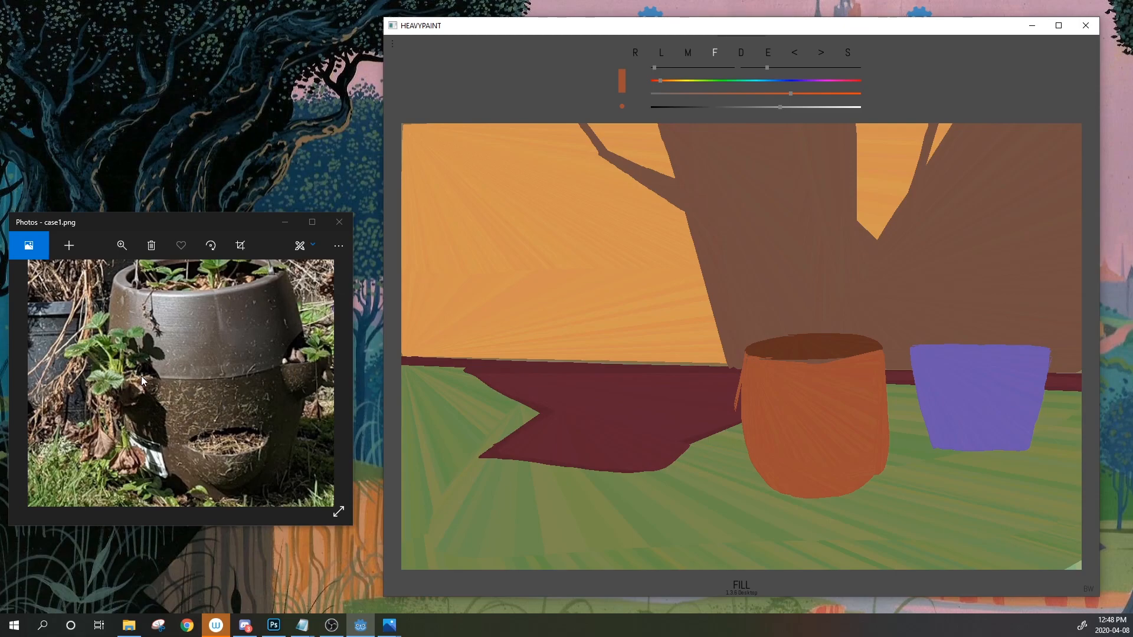
{"action": "left_click_drag", "start_coordinate": [213, 365], "coordinate": [168, 350]}
Lighten the paint to pale orange and fill a peach band across the pot's top and right edge
{"action": "left_click", "coordinate": [769, 389]}
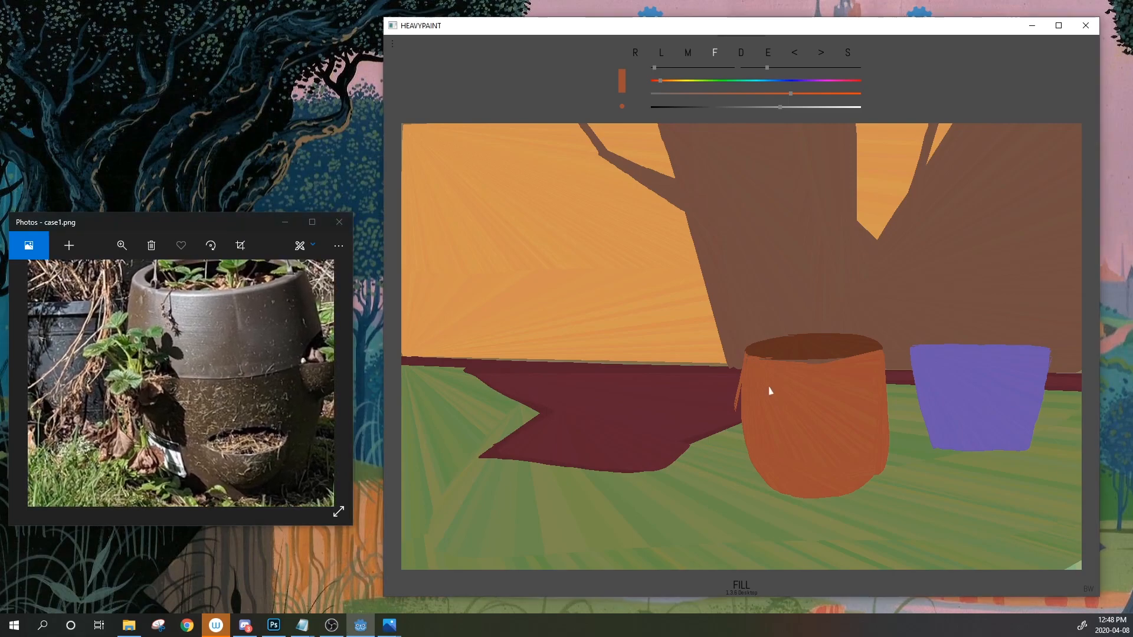
{"action": "left_click_drag", "start_coordinate": [788, 108], "coordinate": [745, 94]}
{"action": "mouse_move", "coordinate": [749, 356]}
{"action": "left_mouse_down"}
{"action": "mouse_move", "coordinate": [832, 406]}
{"action": "mouse_move", "coordinate": [767, 362]}
{"action": "mouse_move", "coordinate": [742, 372]}
{"action": "mouse_move", "coordinate": [740, 407]}
{"action": "left_mouse_up"}
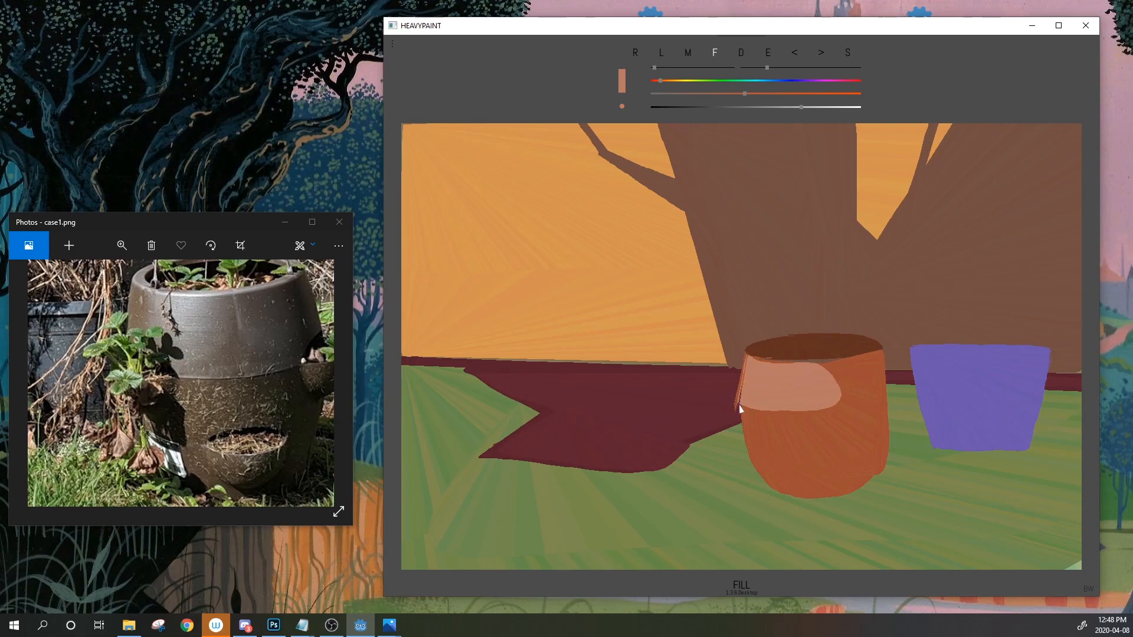
{"action": "mouse_move", "coordinate": [756, 366]}
{"action": "left_mouse_down"}
{"action": "mouse_move", "coordinate": [881, 354]}
{"action": "mouse_move", "coordinate": [881, 401]}
{"action": "mouse_move", "coordinate": [835, 407]}
{"action": "left_mouse_up"}
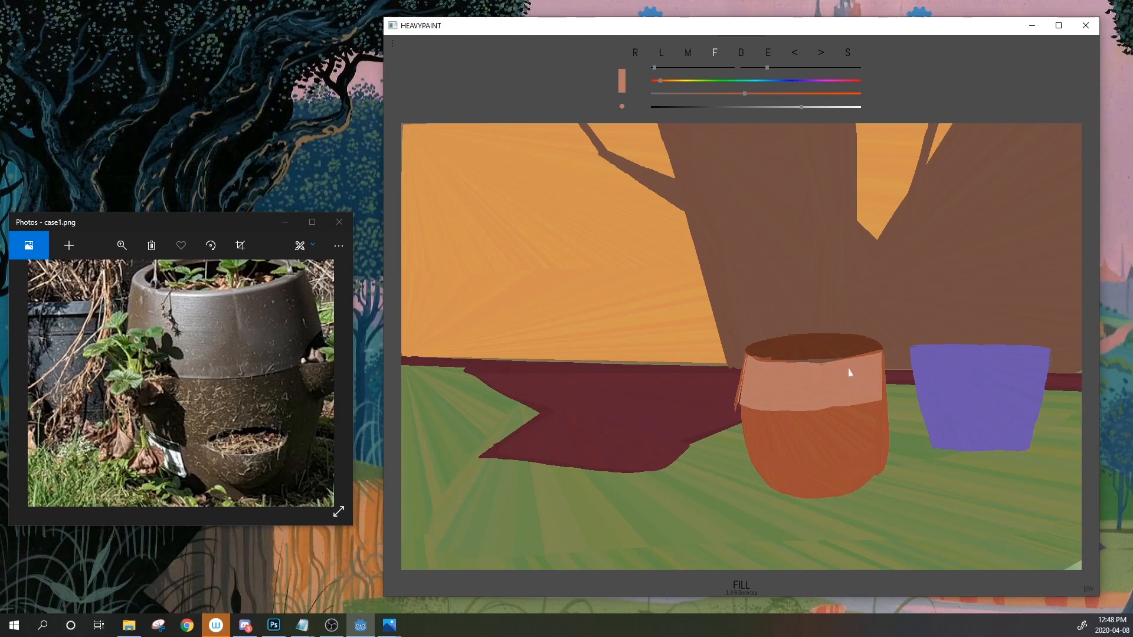
{"action": "left_click_drag", "start_coordinate": [881, 354], "coordinate": [892, 402]}
{"action": "mouse_move", "coordinate": [745, 358]}
{"action": "left_mouse_down"}
{"action": "mouse_move", "coordinate": [810, 417]}
{"action": "mouse_move", "coordinate": [874, 411]}
{"action": "mouse_move", "coordinate": [885, 378]}
{"action": "left_mouse_up"}
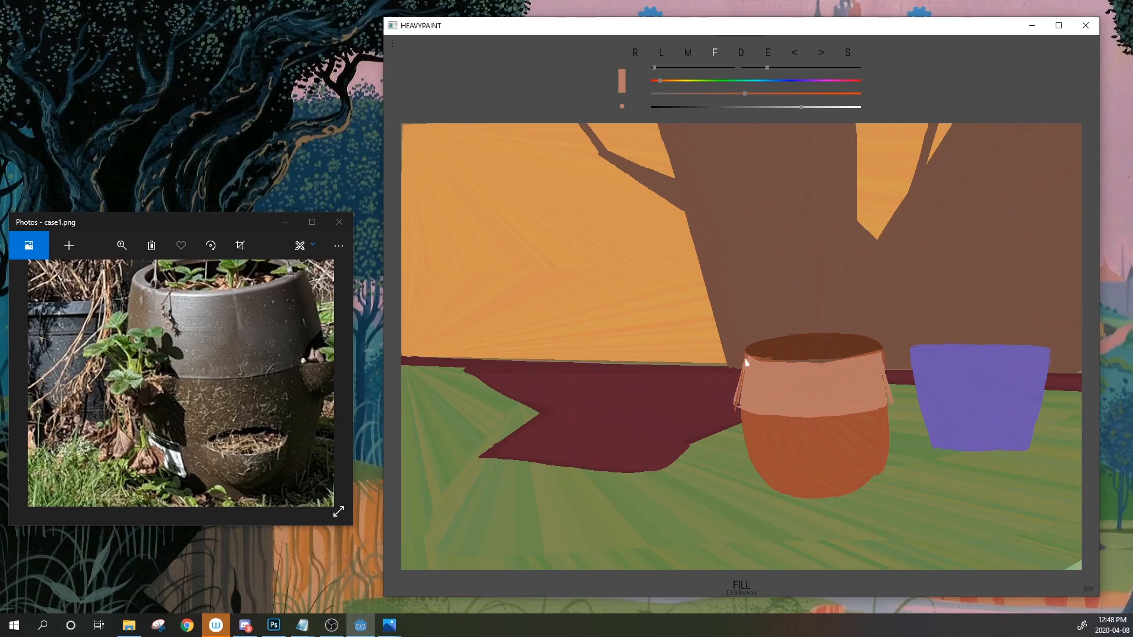
Sample the pot's darker orange and fill its ragged left, lower and right edges
{"action": "left_click", "coordinate": [769, 54]}
{"action": "left_click", "coordinate": [795, 447]}
{"action": "left_click_drag", "start_coordinate": [741, 440], "coordinate": [755, 474]}
{"action": "left_click_drag", "start_coordinate": [736, 407], "coordinate": [744, 437]}
{"action": "left_click_drag", "start_coordinate": [893, 405], "coordinate": [891, 428]}
{"action": "mouse_move", "coordinate": [754, 473]}
{"action": "left_mouse_down"}
{"action": "mouse_move", "coordinate": [779, 513]}
{"action": "mouse_move", "coordinate": [838, 514]}
{"action": "mouse_move", "coordinate": [874, 485]}
{"action": "left_mouse_up"}
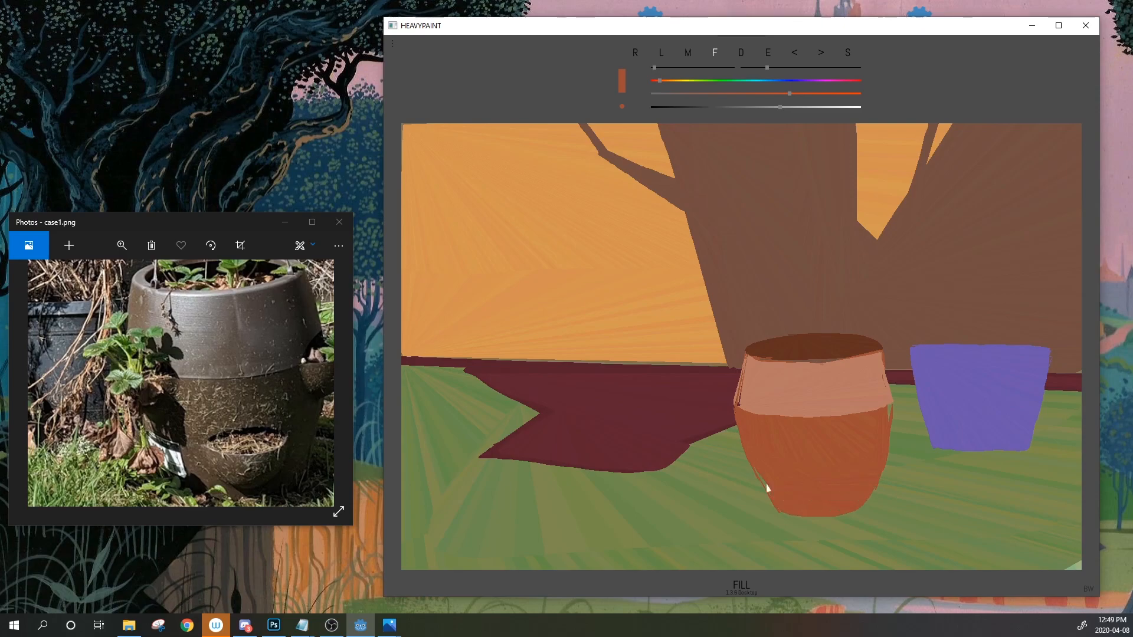
{"action": "mouse_move", "coordinate": [753, 468]}
{"action": "left_mouse_down"}
{"action": "mouse_move", "coordinate": [771, 506]}
{"action": "mouse_move", "coordinate": [797, 516]}
{"action": "left_mouse_up"}
{"action": "left_click_drag", "start_coordinate": [891, 405], "coordinate": [883, 421]}
{"action": "left_click_drag", "start_coordinate": [892, 405], "coordinate": [866, 508]}
{"action": "mouse_move", "coordinate": [906, 405]}
{"action": "left_mouse_down"}
{"action": "mouse_move", "coordinate": [900, 479]}
{"action": "mouse_move", "coordinate": [912, 416]}
{"action": "left_mouse_up"}
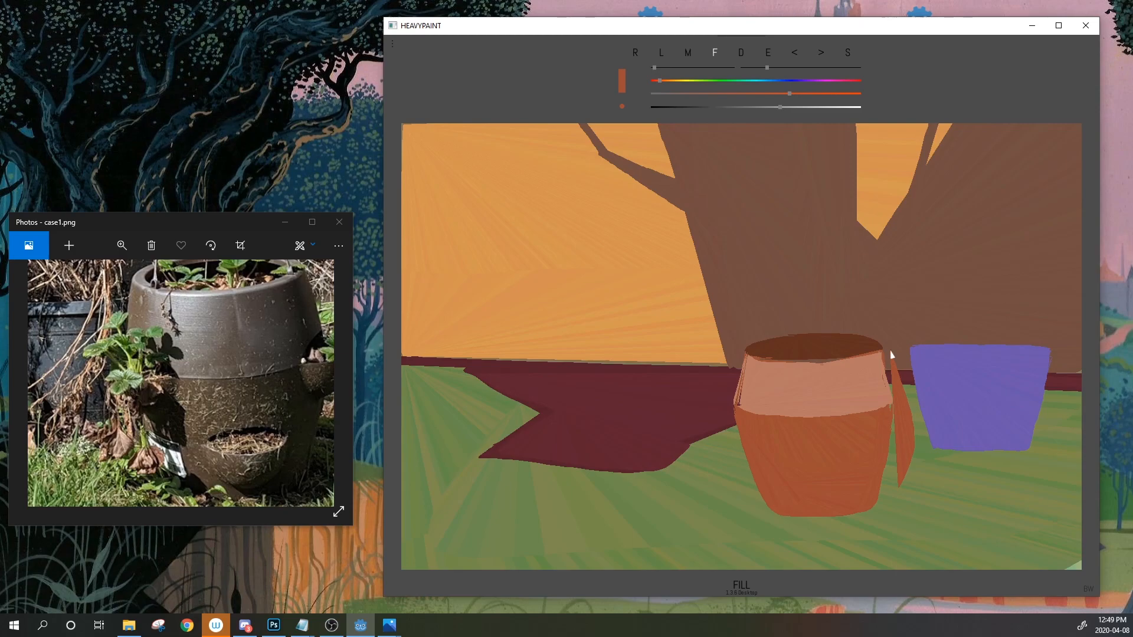
Undo the stray handle shape and set up a smaller Line brush with the pot's darker orange
{"action": "left_click", "coordinate": [797, 58]}
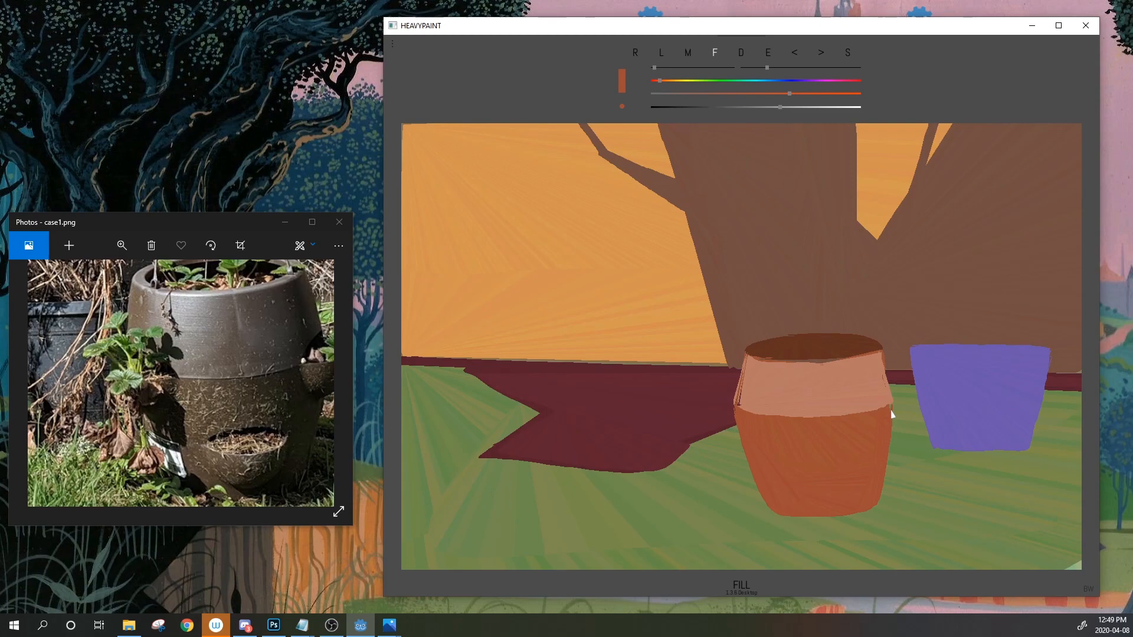
{"action": "left_click", "coordinate": [661, 52]}
{"action": "left_click", "coordinate": [769, 53]}
{"action": "left_click_drag", "start_coordinate": [767, 67], "coordinate": [756, 67]}
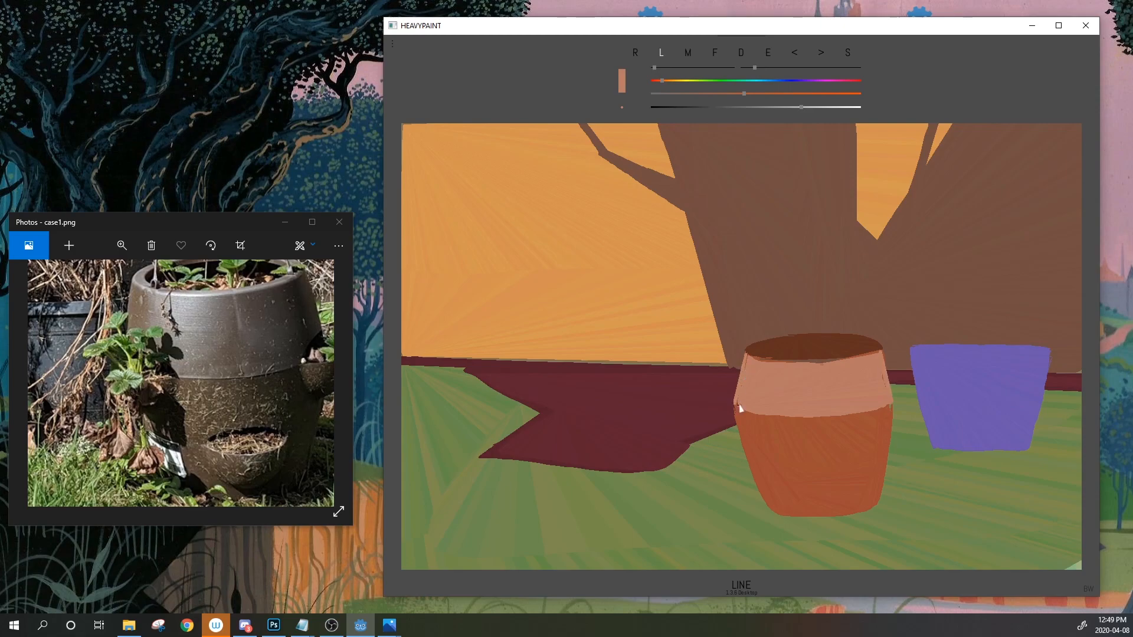
{"action": "left_click", "coordinate": [770, 53]}
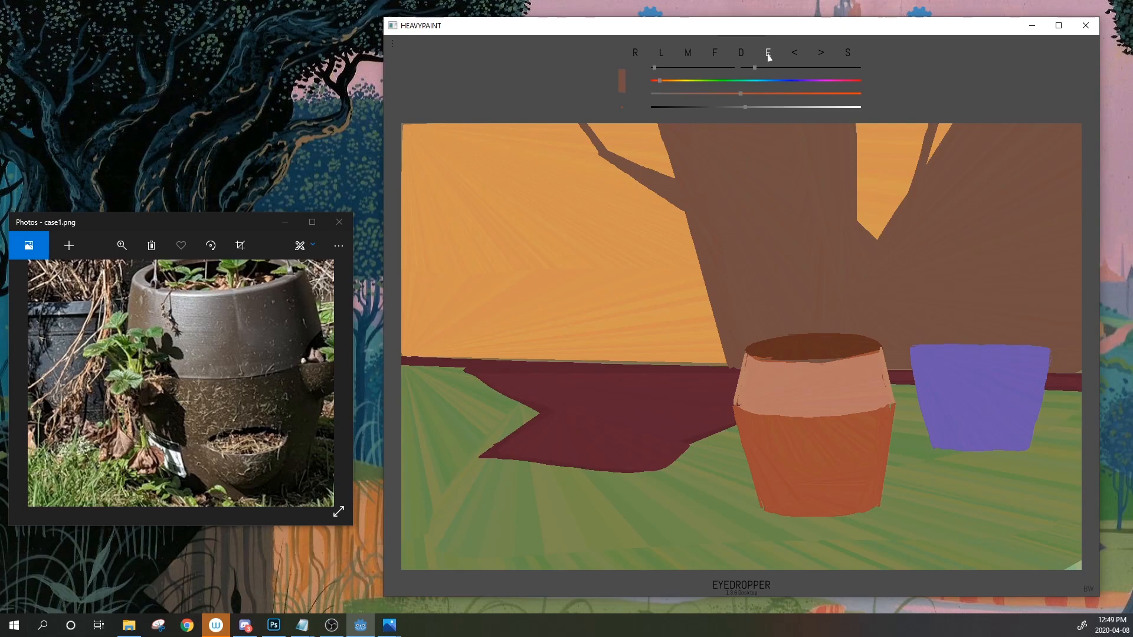
Switch to filled-shape painting in a darker colour and reframe the reference on the pot's side lugs
{"action": "key", "text": "l"}
{"action": "left_click", "coordinate": [714, 53]}
{"action": "key", "text": "Down"}
{"action": "left_click_drag", "start_coordinate": [285, 322], "coordinate": [221, 338]}
{"action": "left_click_drag", "start_coordinate": [191, 420], "coordinate": [204, 332]}
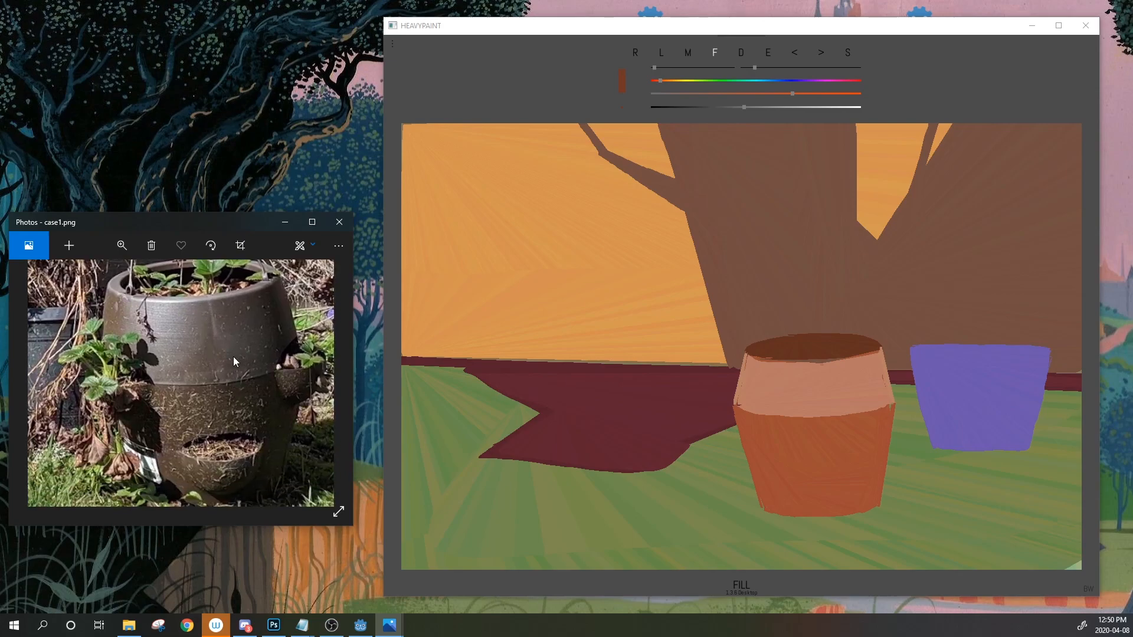
Paint dark brown ear-shaped handles on both sides of the orange pot and a thin line across its front
{"action": "left_click", "coordinate": [774, 441]}
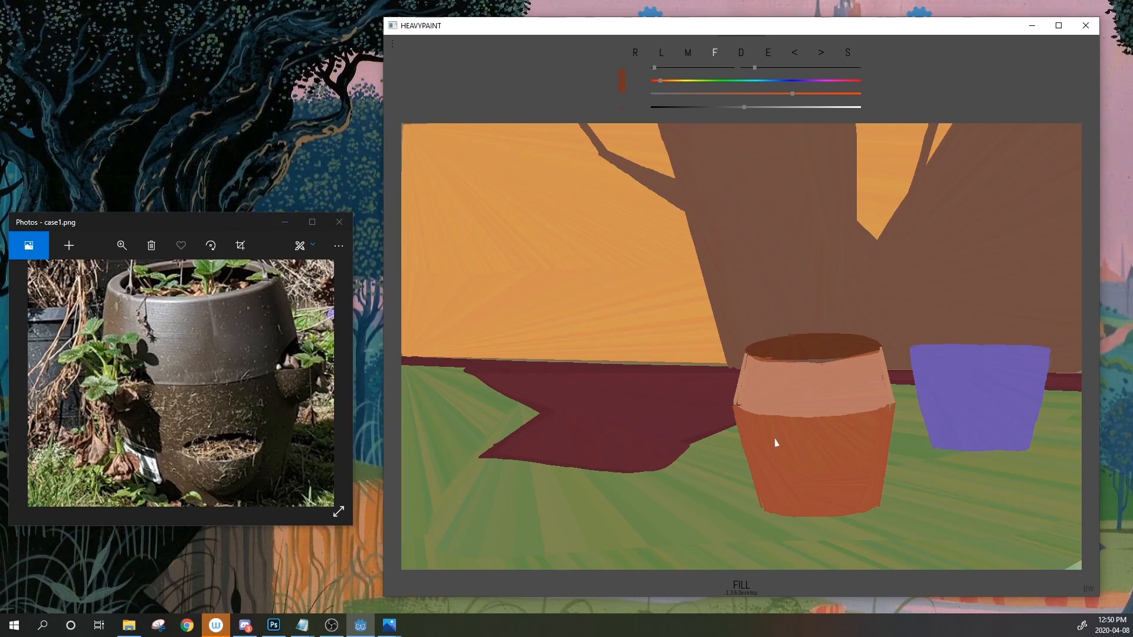
{"action": "mouse_move", "coordinate": [752, 420]}
{"action": "left_mouse_down"}
{"action": "mouse_move", "coordinate": [732, 415]}
{"action": "mouse_move", "coordinate": [745, 437]}
{"action": "mouse_move", "coordinate": [749, 427]}
{"action": "mouse_move", "coordinate": [726, 418]}
{"action": "left_mouse_up"}
{"action": "mouse_move", "coordinate": [888, 408]}
{"action": "left_mouse_down"}
{"action": "mouse_move", "coordinate": [877, 417]}
{"action": "mouse_move", "coordinate": [896, 444]}
{"action": "mouse_move", "coordinate": [885, 421]}
{"action": "left_mouse_up"}
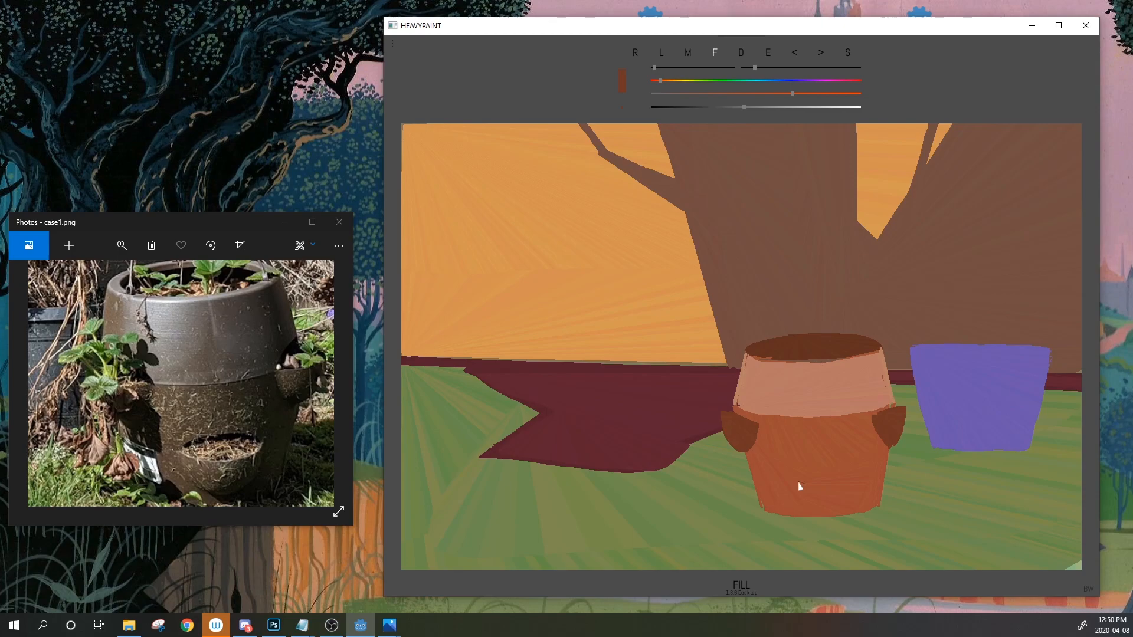
{"action": "left_click_drag", "start_coordinate": [797, 486], "coordinate": [843, 479]}
Eyedrop the pot's lighter orange and partly cover the right handle with it
{"action": "left_click", "coordinate": [767, 53]}
{"action": "left_click", "coordinate": [846, 458]}
{"action": "mouse_move", "coordinate": [874, 418]}
{"action": "left_mouse_down"}
{"action": "mouse_move", "coordinate": [891, 441]}
{"action": "mouse_move", "coordinate": [878, 438]}
{"action": "mouse_move", "coordinate": [898, 435]}
{"action": "left_mouse_up"}
Sample the rim's dark brown and paint a dark mouth shape on the pot's front
{"action": "left_click", "coordinate": [768, 52]}
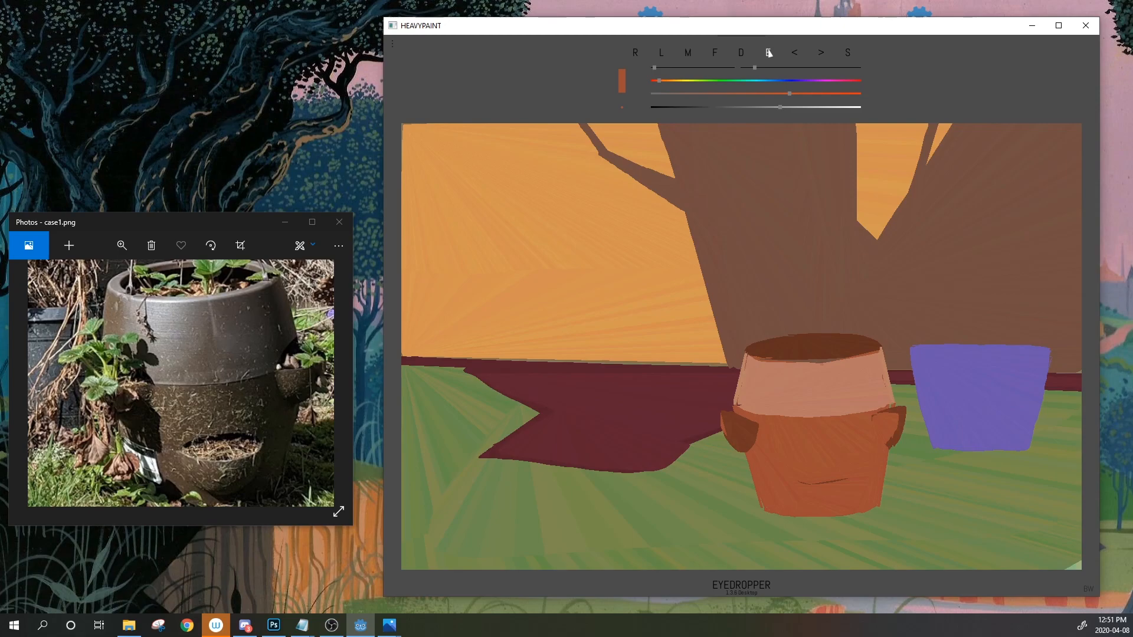
{"action": "left_click", "coordinate": [819, 352]}
{"action": "mouse_move", "coordinate": [790, 478]}
{"action": "left_mouse_down"}
{"action": "mouse_move", "coordinate": [859, 478]}
{"action": "mouse_move", "coordinate": [785, 489]}
{"action": "left_mouse_up"}
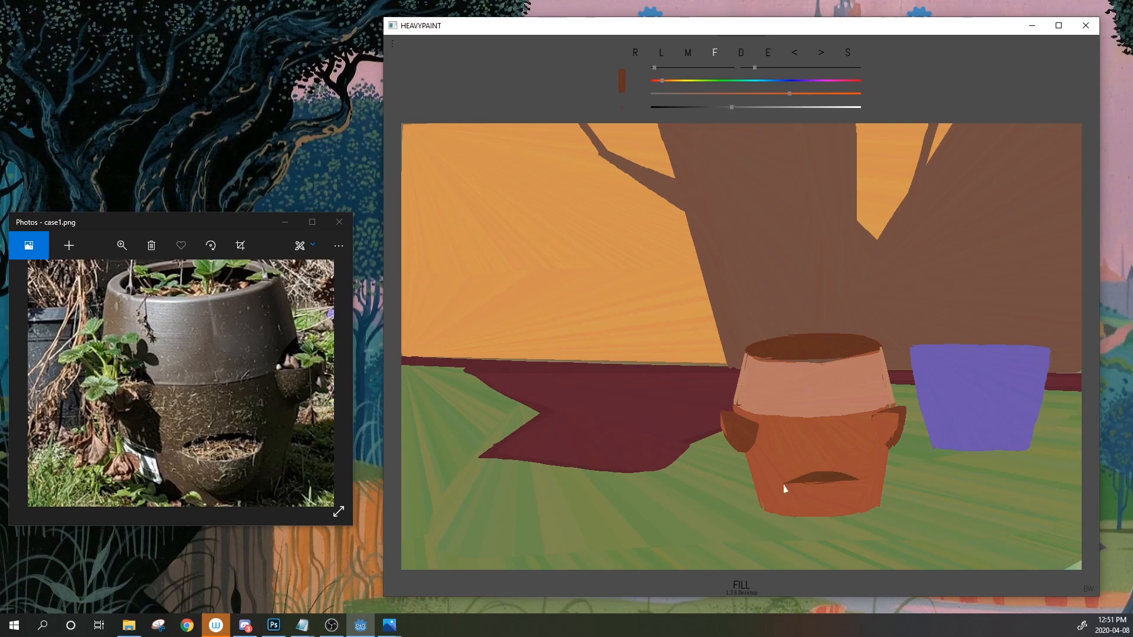
Sample the pot body's orange-brown and extend the pot's base downward onto the grass
{"action": "left_click", "coordinate": [768, 53]}
{"action": "left_click", "coordinate": [797, 509]}
{"action": "mouse_move", "coordinate": [766, 509]}
{"action": "left_mouse_down"}
{"action": "mouse_move", "coordinate": [822, 522]}
{"action": "mouse_move", "coordinate": [879, 507]}
{"action": "left_mouse_up"}
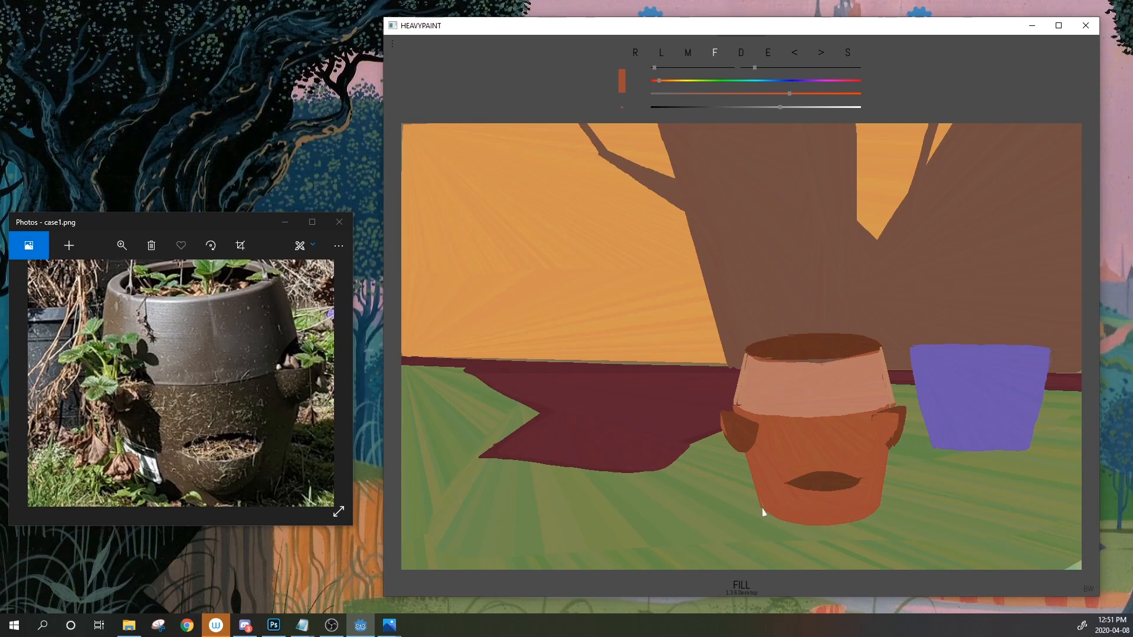
{"action": "left_click", "coordinate": [768, 52]}
{"action": "left_click", "coordinate": [798, 469]}
{"action": "left_click", "coordinate": [768, 54]}
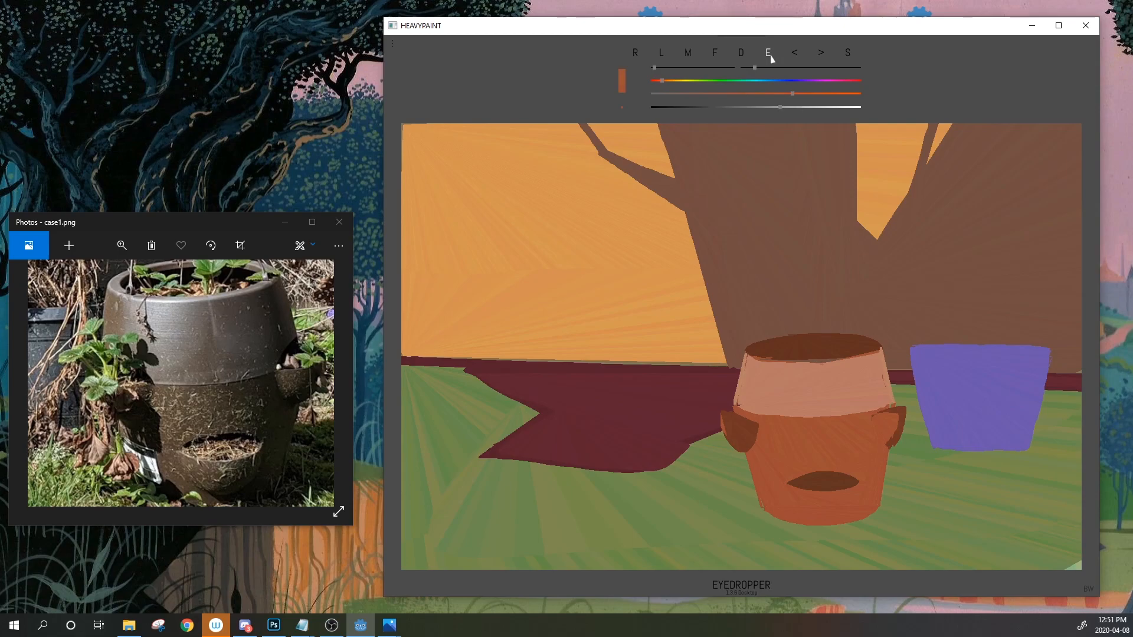
{"action": "left_click", "coordinate": [799, 446]}
Zoom and pan the garden reference photo to inspect the pot's lower and right areas
{"action": "left_click_drag", "start_coordinate": [239, 315], "coordinate": [251, 357]}
{"action": "scroll", "coordinate": [251, 357], "scroll_direction": "down", "scroll_amount": 5}
{"action": "left_click_drag", "start_coordinate": [203, 399], "coordinate": [240, 398]}
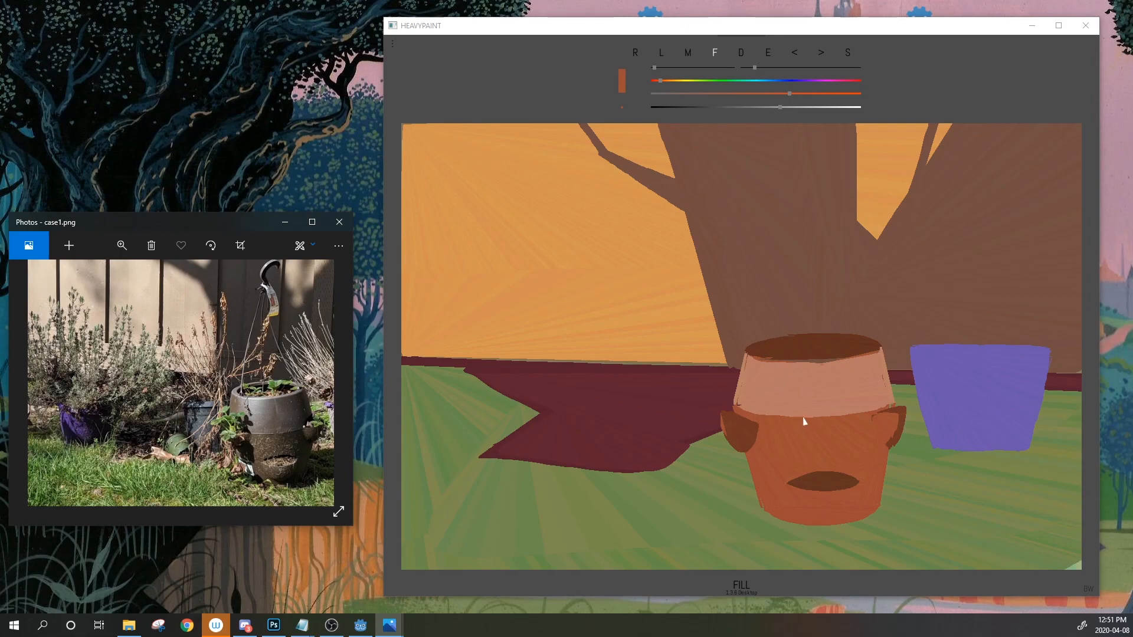
{"action": "scroll", "coordinate": [246, 438], "scroll_direction": "up", "scroll_amount": 3}
{"action": "left_click_drag", "start_coordinate": [214, 355], "coordinate": [203, 377]}
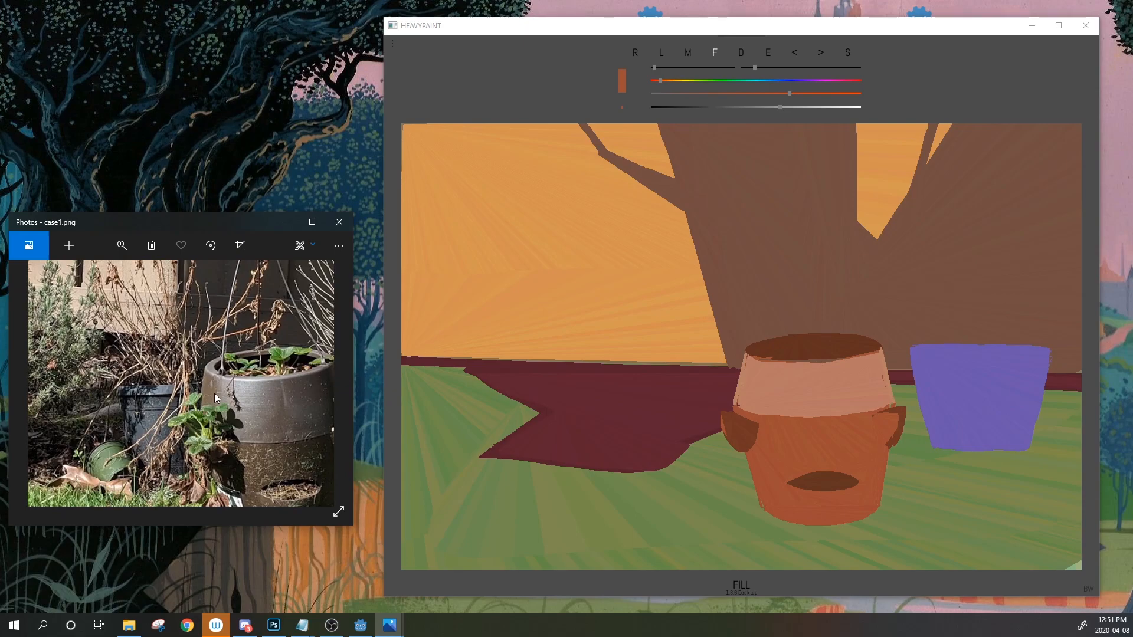
{"action": "scroll", "coordinate": [150, 382], "scroll_direction": "down", "scroll_amount": 1}
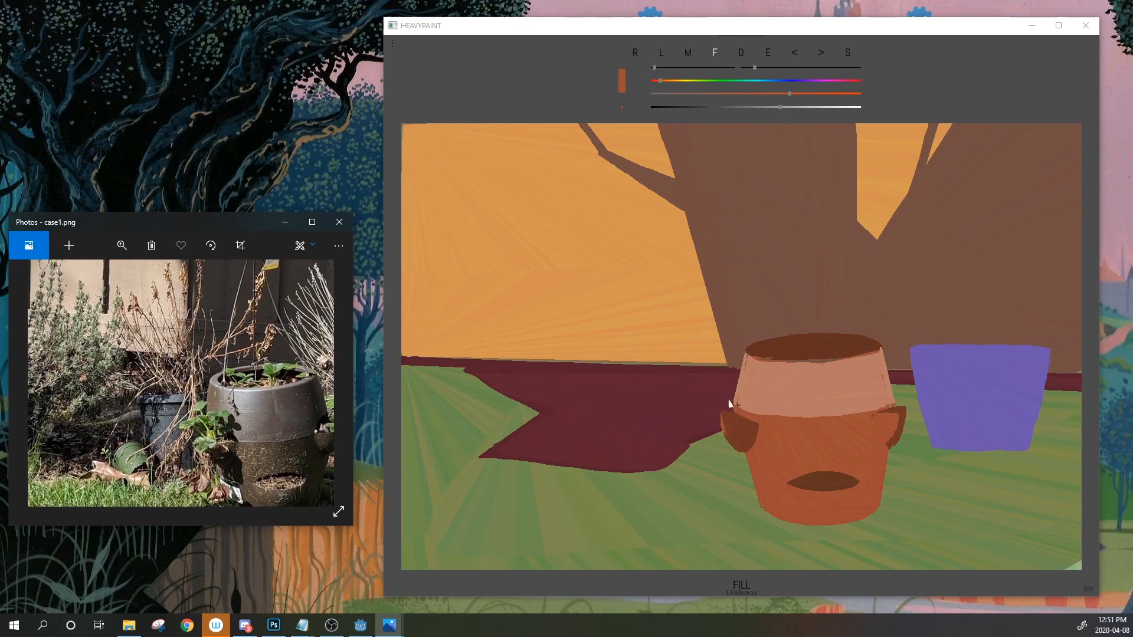
{"action": "scroll", "coordinate": [228, 363], "scroll_direction": "up", "scroll_amount": 2}
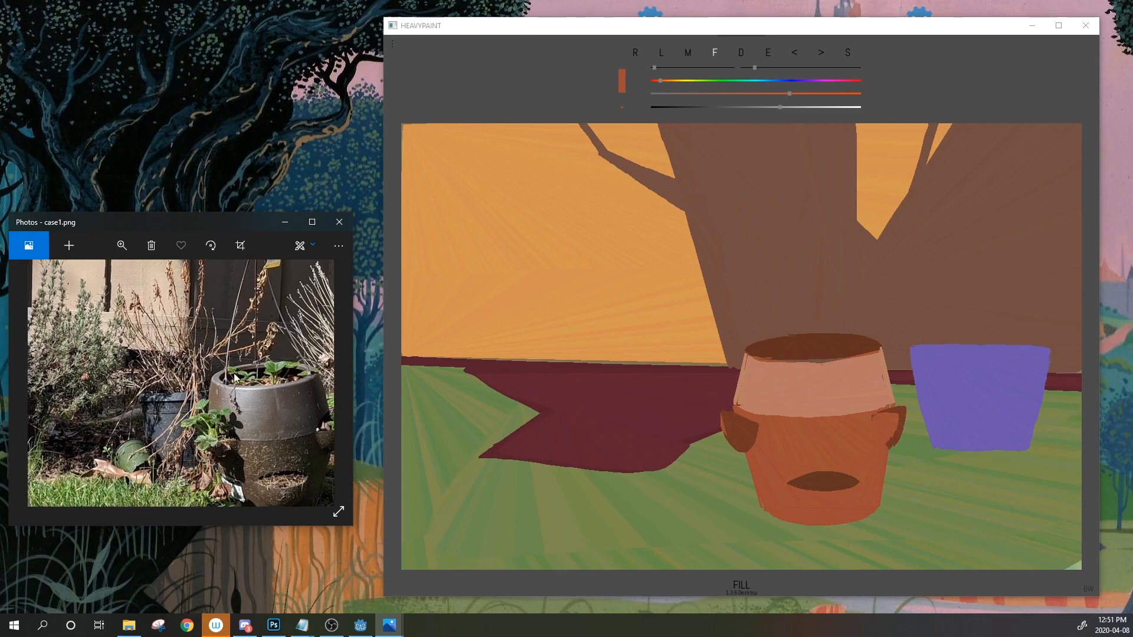
{"action": "scroll", "coordinate": [196, 399], "scroll_direction": "up", "scroll_amount": 1}
{"action": "left_click_drag", "start_coordinate": [196, 399], "coordinate": [228, 391]}
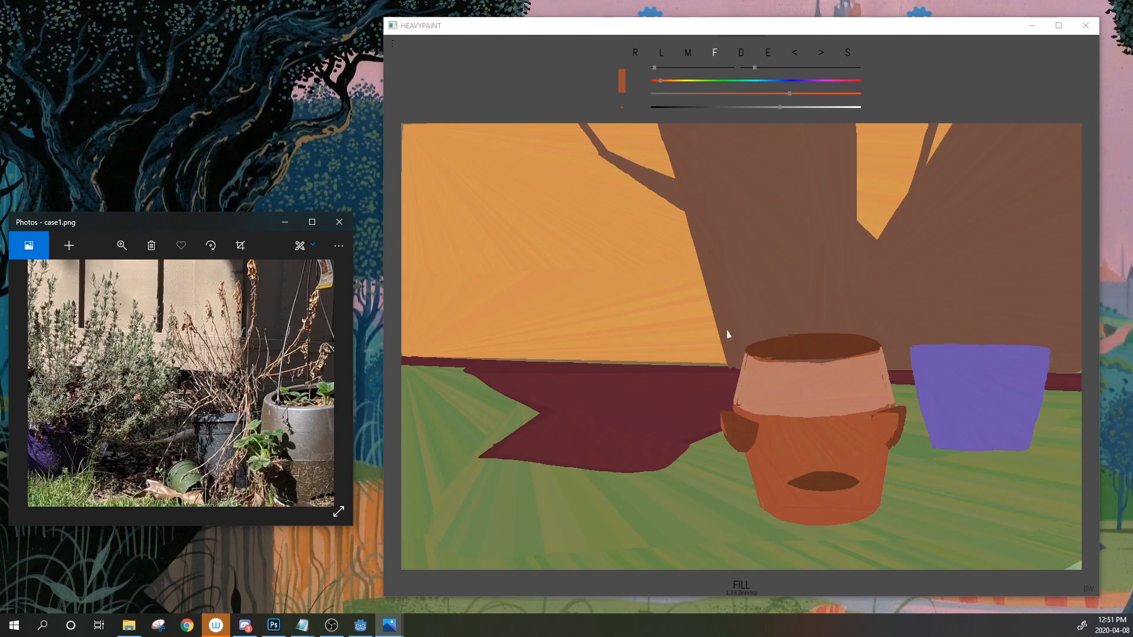
Sample the pot band's light pink, then the dark brown of the pot opening
{"action": "left_click", "coordinate": [768, 54]}
{"action": "left_click", "coordinate": [789, 405]}
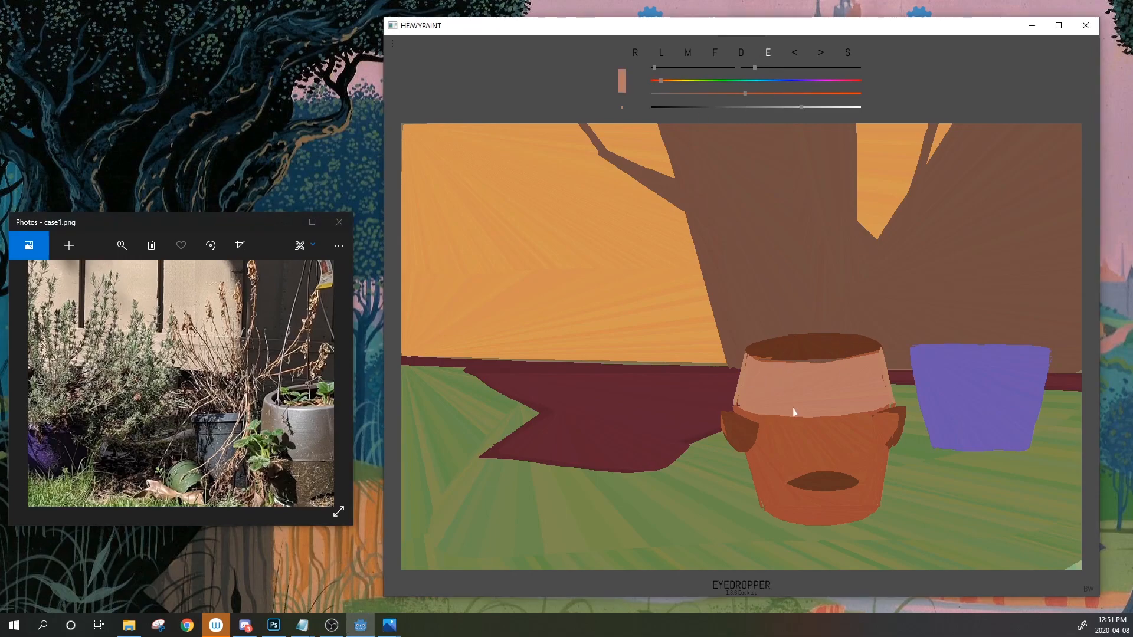
{"action": "left_click_drag", "start_coordinate": [793, 408], "coordinate": [833, 348]}
Pan the reference to show the lavender and purple pot, then sample the pot's orange-brown
{"action": "left_click_drag", "start_coordinate": [236, 388], "coordinate": [210, 361]}
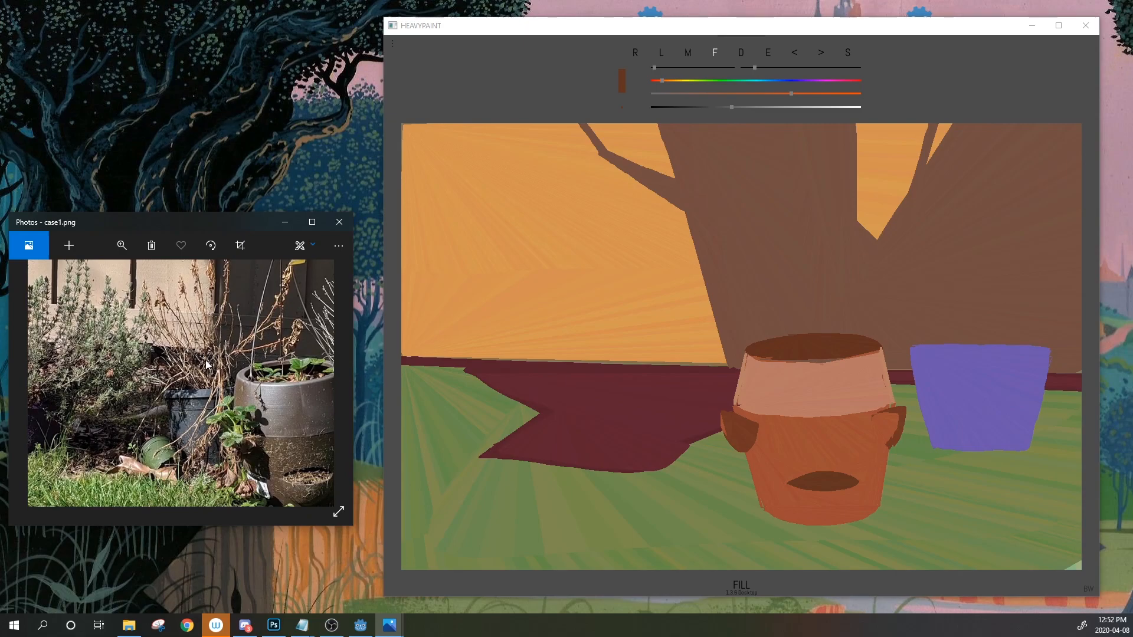
{"action": "left_click_drag", "start_coordinate": [304, 356], "coordinate": [211, 319]}
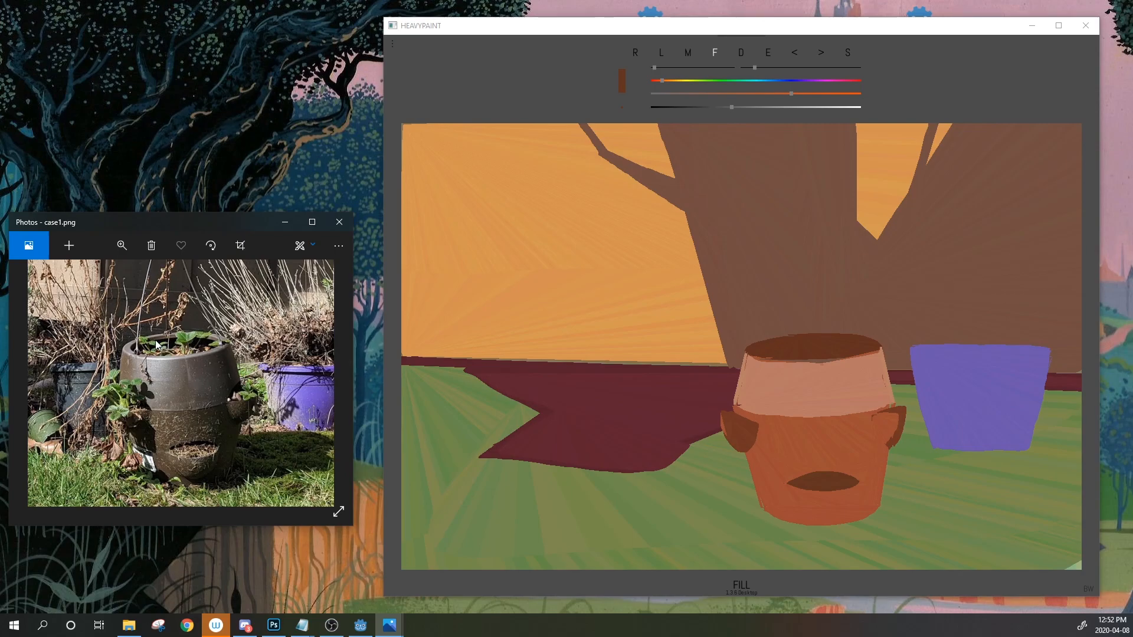
{"action": "left_click_drag", "start_coordinate": [153, 340], "coordinate": [135, 336]}
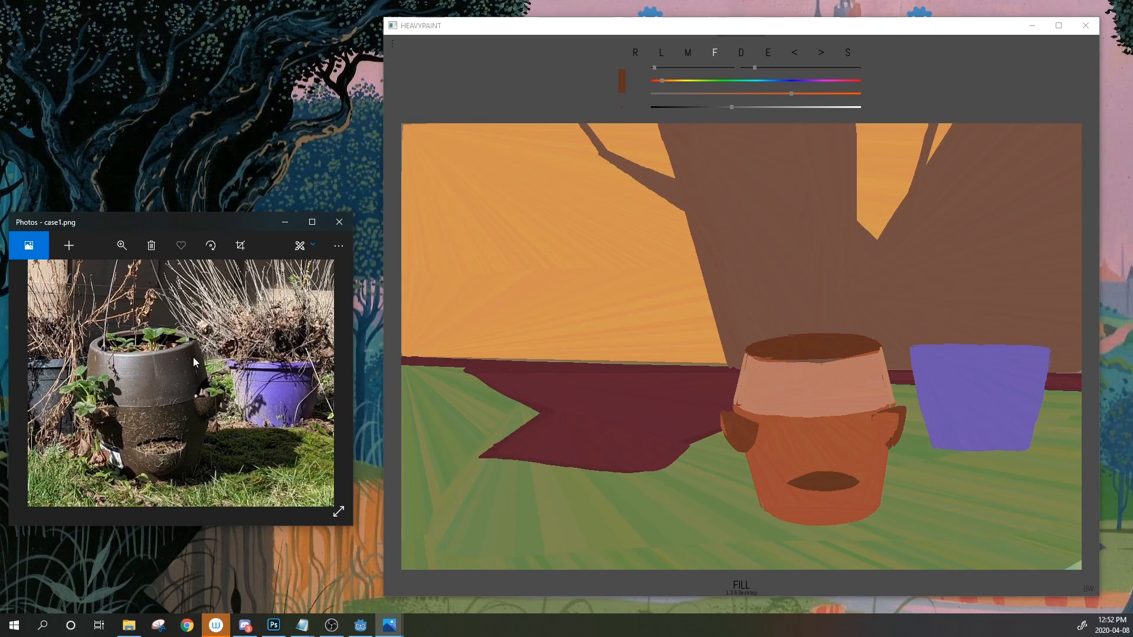
{"action": "scroll", "coordinate": [268, 369], "scroll_direction": "up", "scroll_amount": 5}
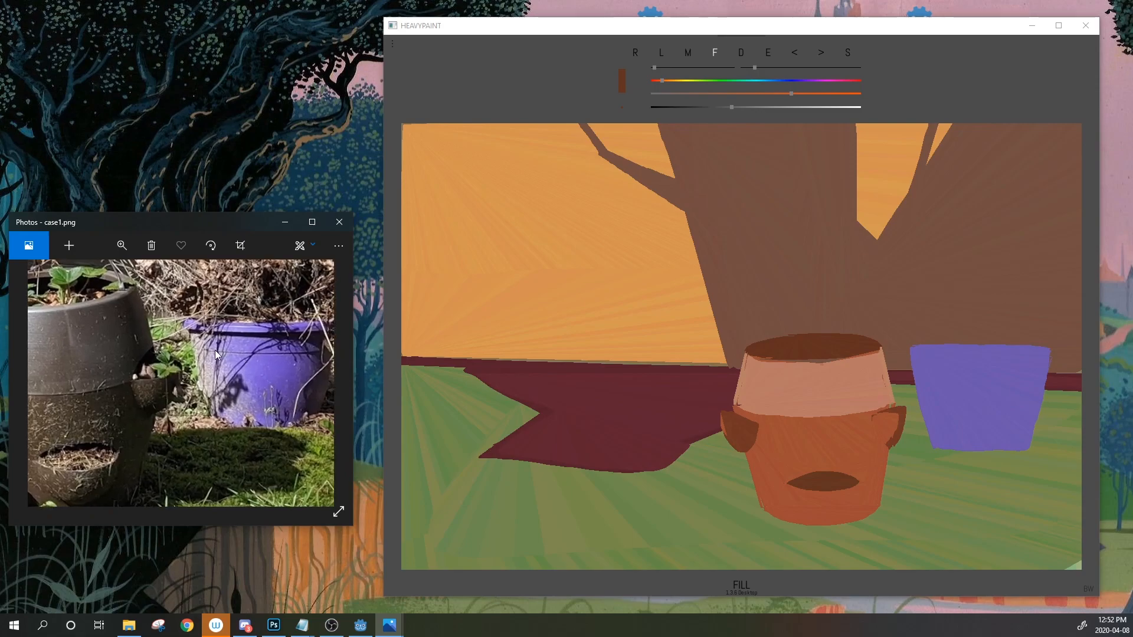
{"action": "scroll", "coordinate": [214, 349], "scroll_direction": "down", "scroll_amount": 5}
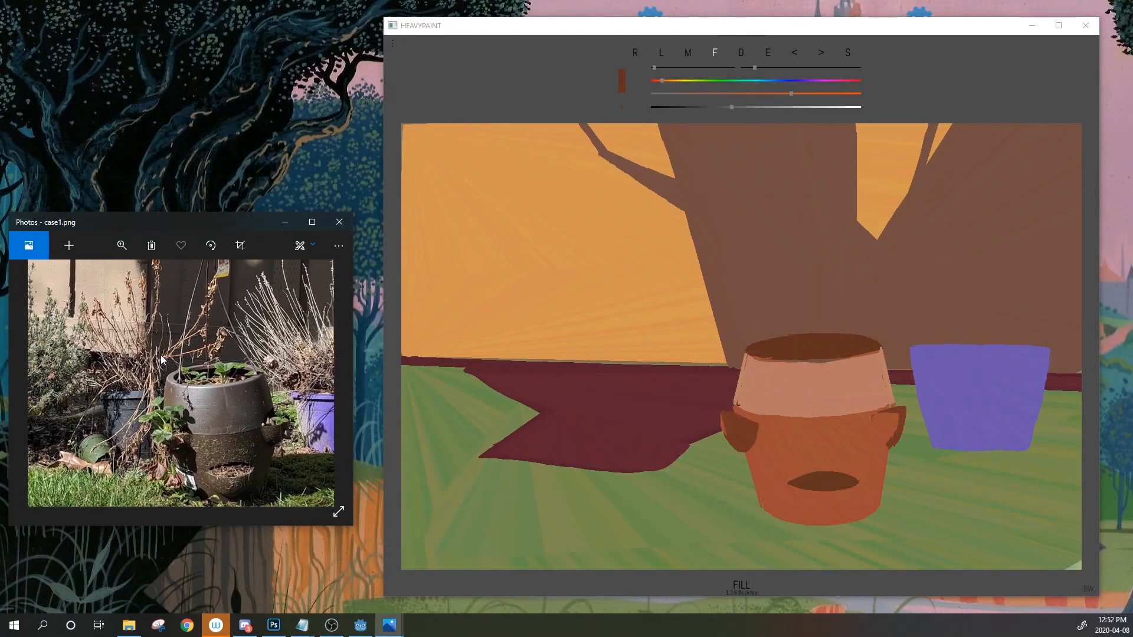
{"action": "scroll", "coordinate": [164, 356], "scroll_direction": "down", "scroll_amount": 3}
{"action": "scroll", "coordinate": [212, 388], "scroll_direction": "up", "scroll_amount": 3}
{"action": "left_click_drag", "start_coordinate": [164, 381], "coordinate": [205, 348]}
{"action": "scroll", "coordinate": [228, 343], "scroll_direction": "down", "scroll_amount": 4}
{"action": "scroll", "coordinate": [219, 347], "scroll_direction": "up", "scroll_amount": 3}
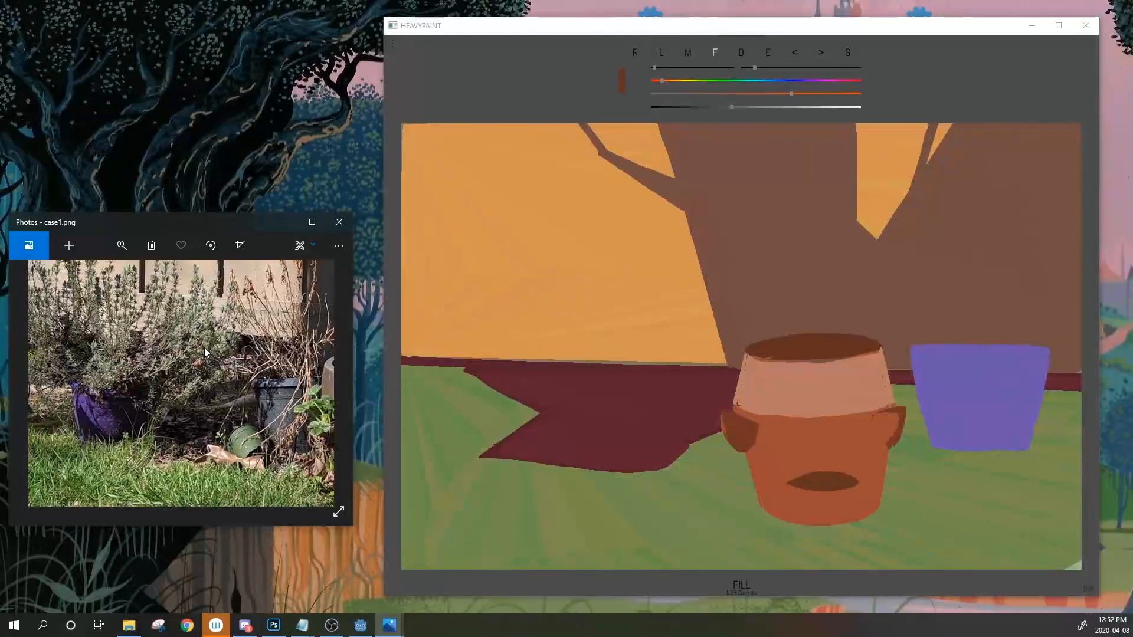
{"action": "left_click", "coordinate": [768, 52]}
{"action": "left_click", "coordinate": [788, 431]}
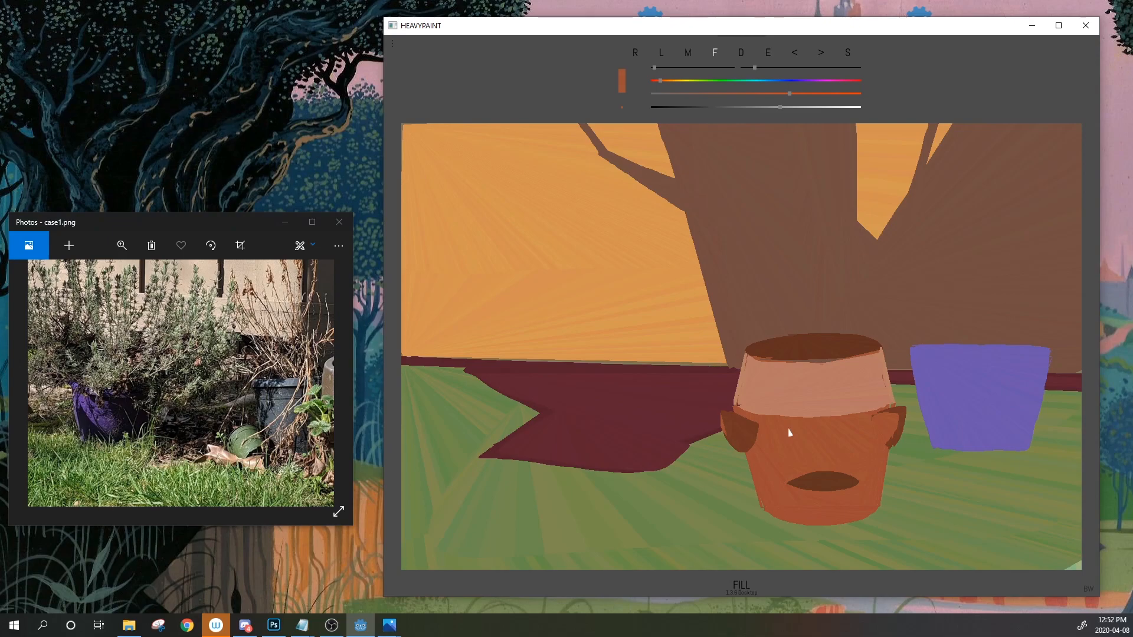
Shift the hue to green and lower its saturation slightly for a muted grass green
{"action": "left_click", "coordinate": [712, 81]}
{"action": "mouse_move", "coordinate": [778, 109]}
{"action": "left_mouse_down"}
{"action": "mouse_move", "coordinate": [782, 95]}
{"action": "mouse_move", "coordinate": [769, 94]}
{"action": "left_mouse_up"}
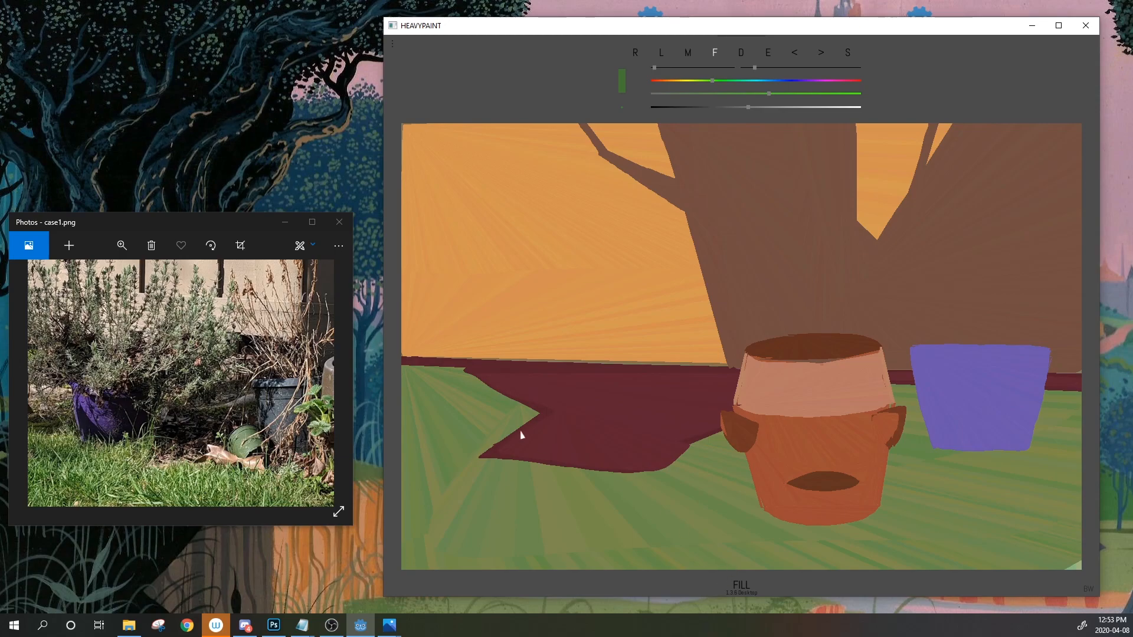
{"action": "left_click_drag", "start_coordinate": [314, 381], "coordinate": [129, 359]}
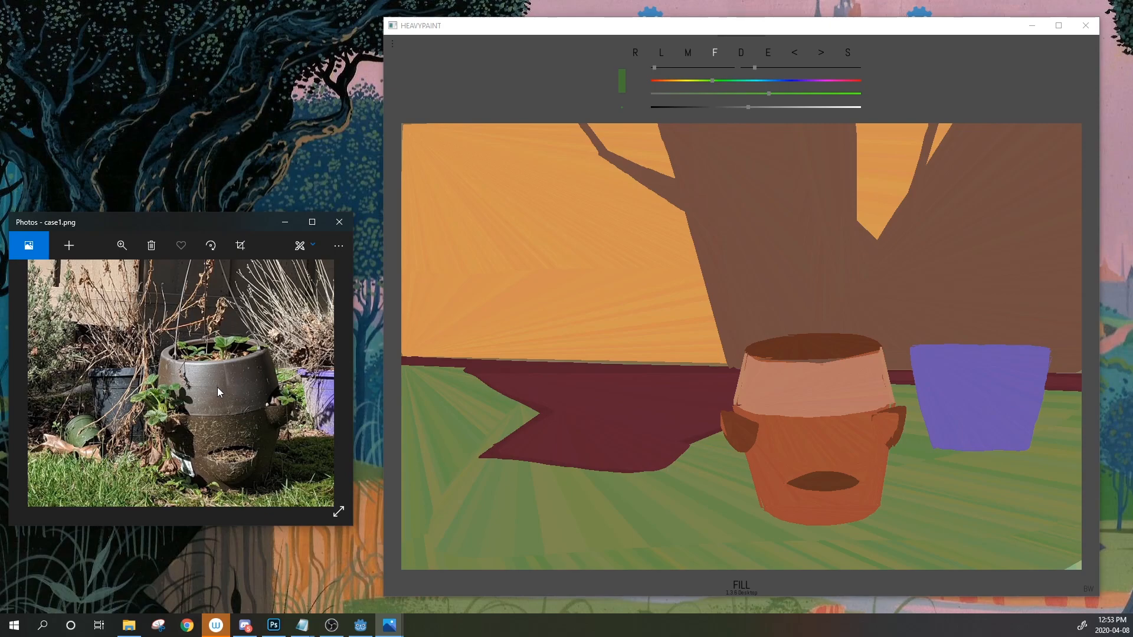
Pan the reference across the garden to centre the strawberry pot, then ready the eyedropper
{"action": "left_click_drag", "start_coordinate": [217, 387], "coordinate": [141, 364]}
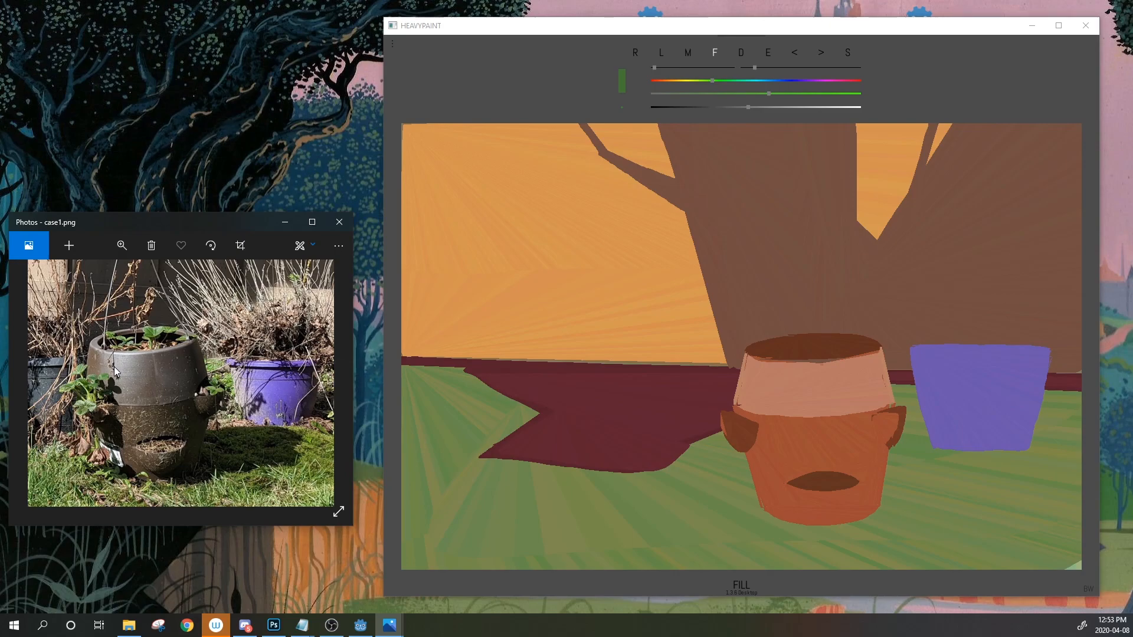
{"action": "left_click_drag", "start_coordinate": [98, 393], "coordinate": [150, 378]}
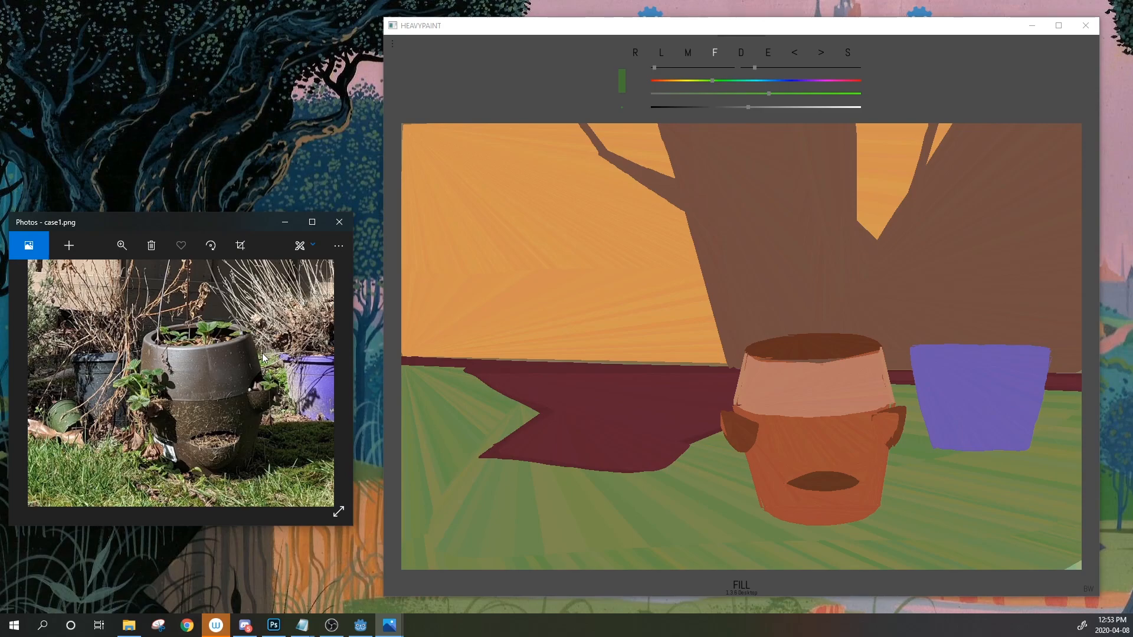
{"action": "scroll", "coordinate": [271, 340], "scroll_direction": "up", "scroll_amount": 1}
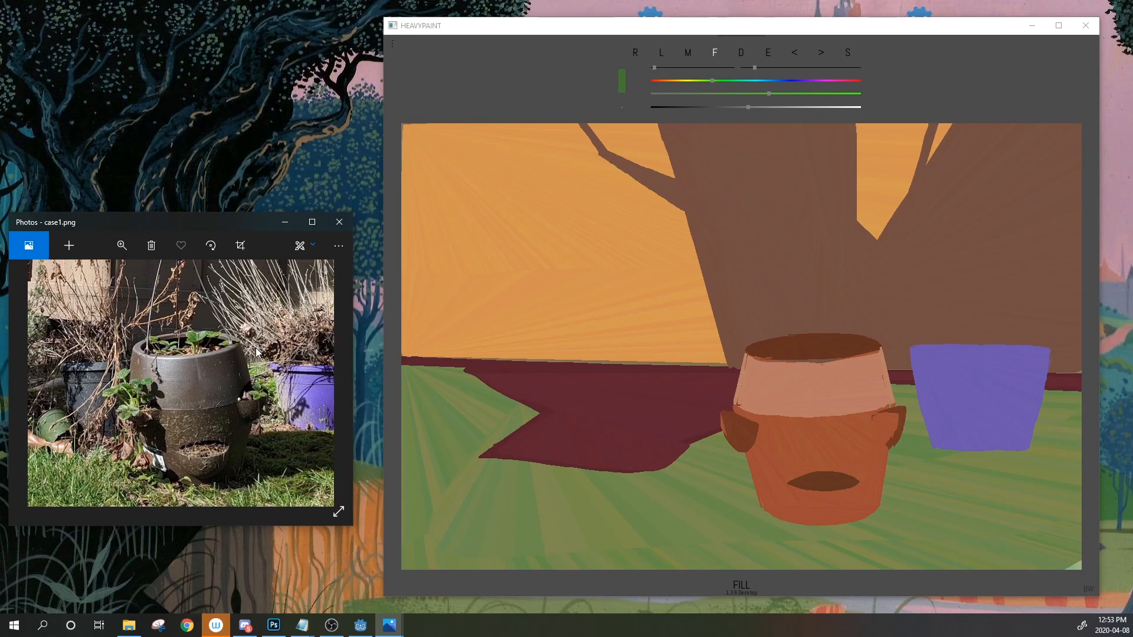
{"action": "left_click_drag", "start_coordinate": [248, 356], "coordinate": [225, 349]}
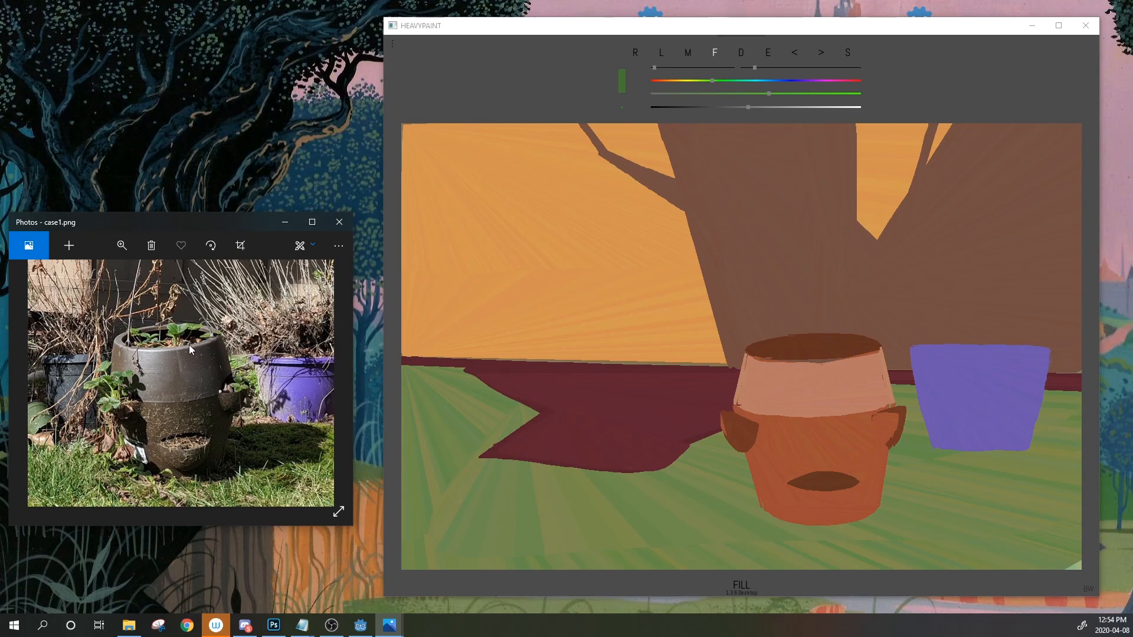
{"action": "left_click_drag", "start_coordinate": [188, 345], "coordinate": [232, 355]}
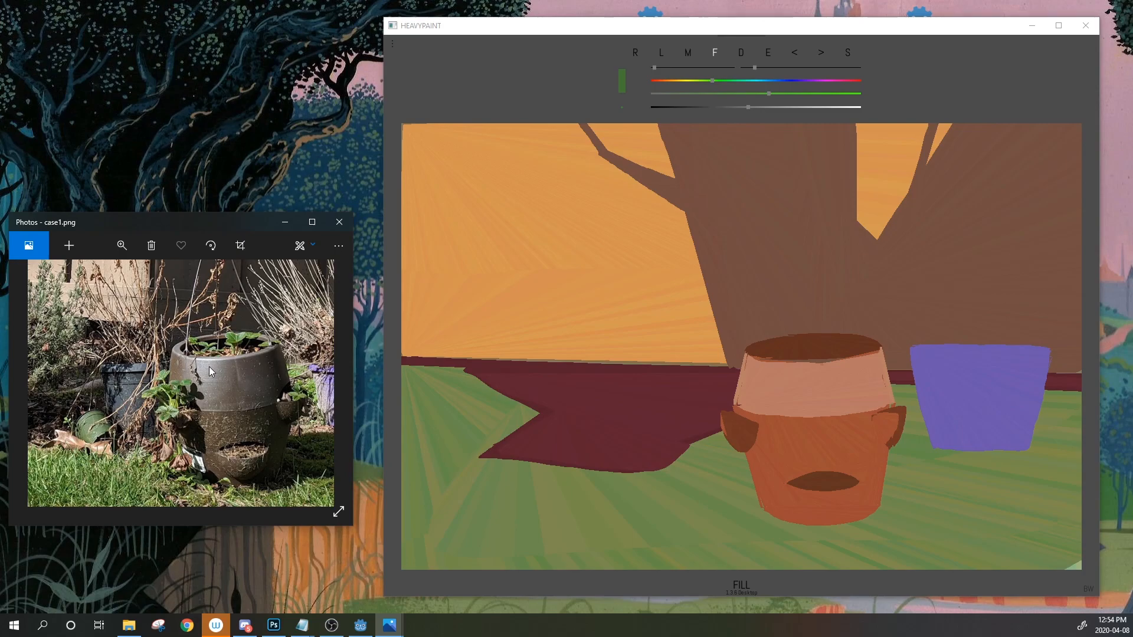
{"action": "left_click_drag", "start_coordinate": [141, 355], "coordinate": [188, 372]}
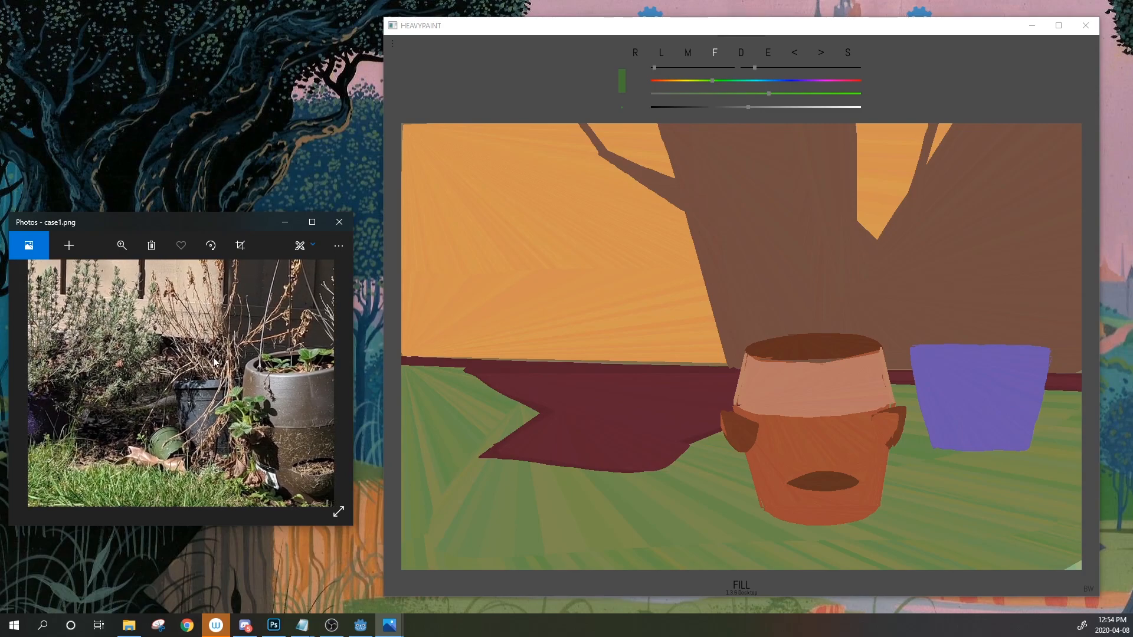
{"action": "left_click_drag", "start_coordinate": [260, 334], "coordinate": [177, 340]}
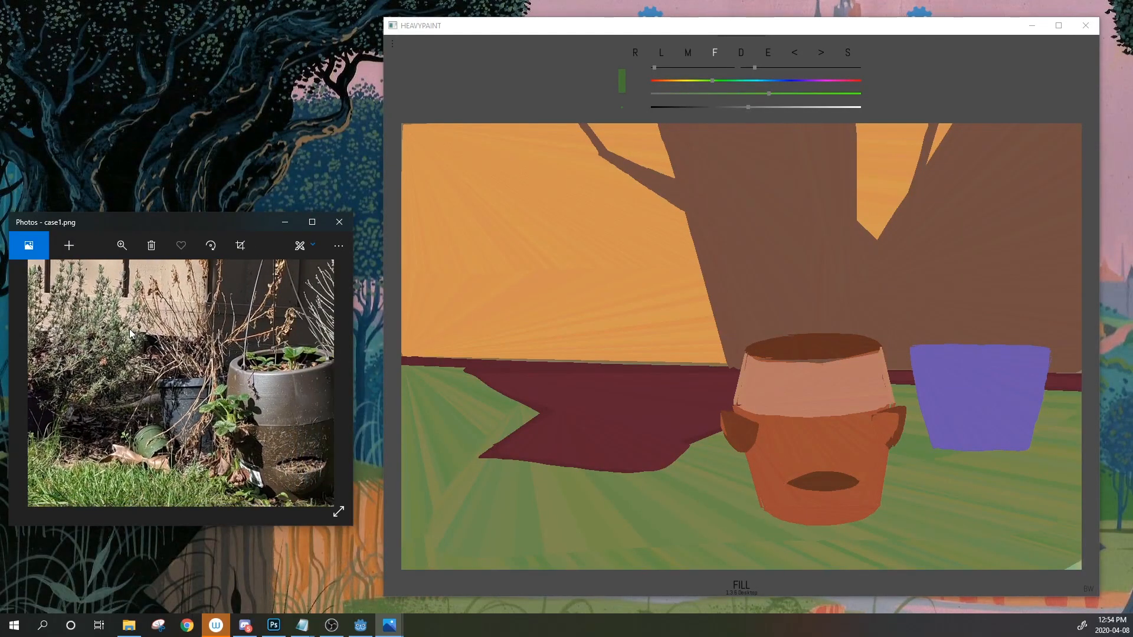
{"action": "left_click", "coordinate": [768, 54]}
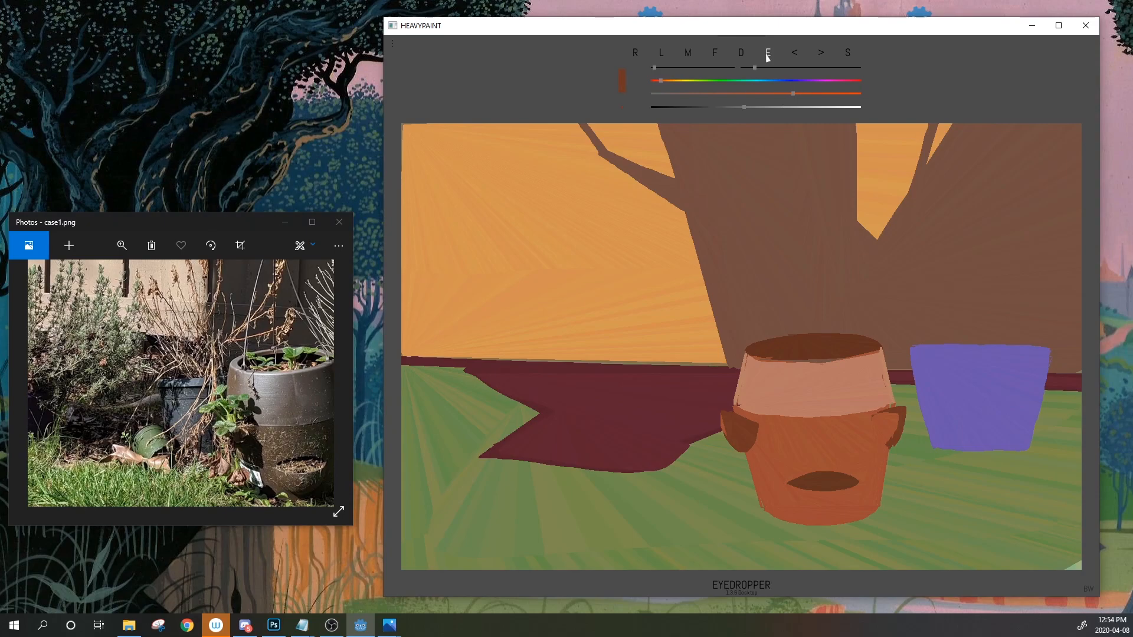
Sample the pot's orange-brown and tune hue, saturation and brightness toward a muted teal
{"action": "left_click", "coordinate": [780, 443]}
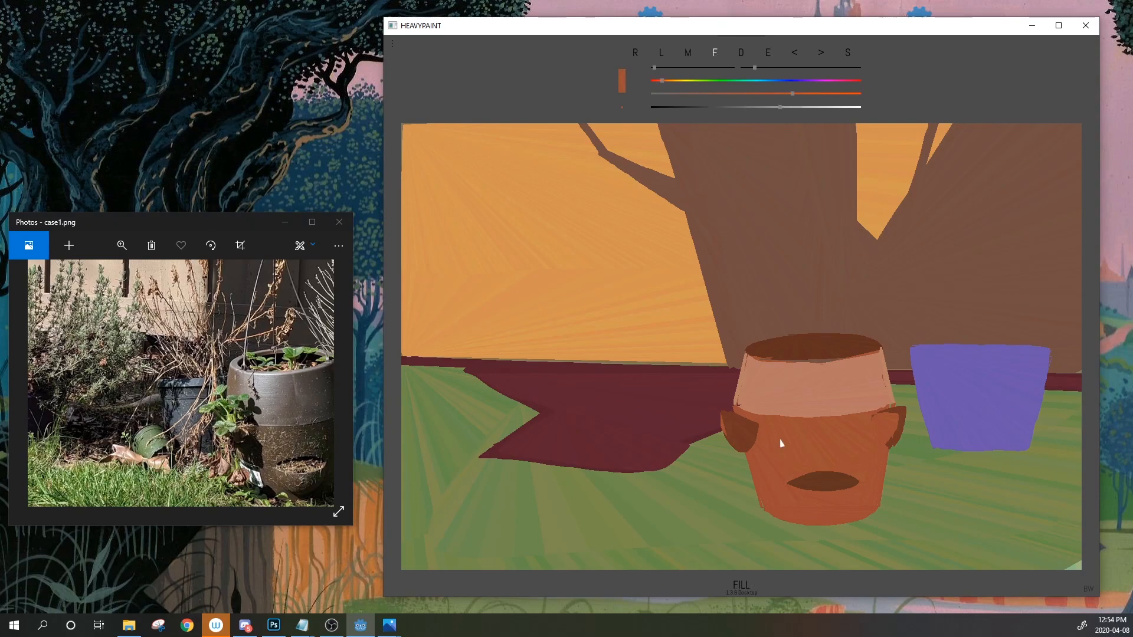
{"action": "scroll", "coordinate": [690, 74], "scroll_direction": "down", "scroll_amount": 3}
{"action": "left_click", "coordinate": [703, 80]}
{"action": "left_click_drag", "start_coordinate": [747, 107], "coordinate": [737, 107]}
{"action": "left_click", "coordinate": [696, 81]}
{"action": "left_click", "coordinate": [728, 107]}
{"action": "left_click", "coordinate": [732, 80]}
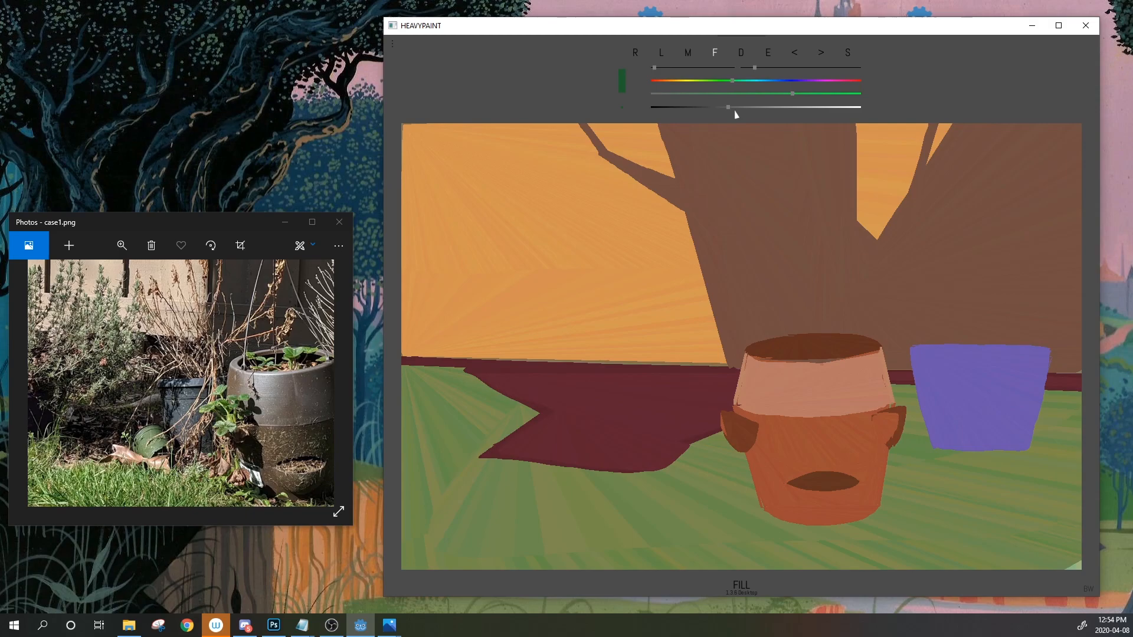
{"action": "left_click", "coordinate": [766, 93]}
{"action": "left_click", "coordinate": [728, 82]}
Paint a thin teal ledge across the shadow left of the orange pot, thickening its left end
{"action": "left_click_drag", "start_coordinate": [718, 407], "coordinate": [661, 411]}
{"action": "left_click", "coordinate": [733, 83]}
{"action": "left_click", "coordinate": [800, 53]}
{"action": "left_click", "coordinate": [659, 408]}
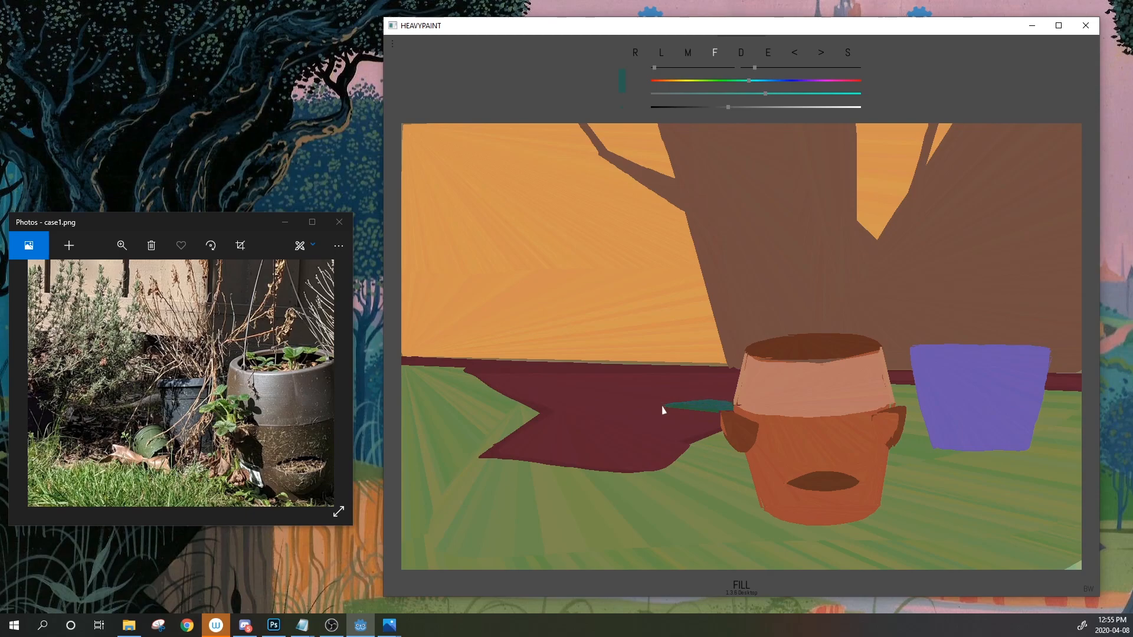
{"action": "left_click", "coordinate": [659, 408]}
{"action": "left_click", "coordinate": [656, 411]}
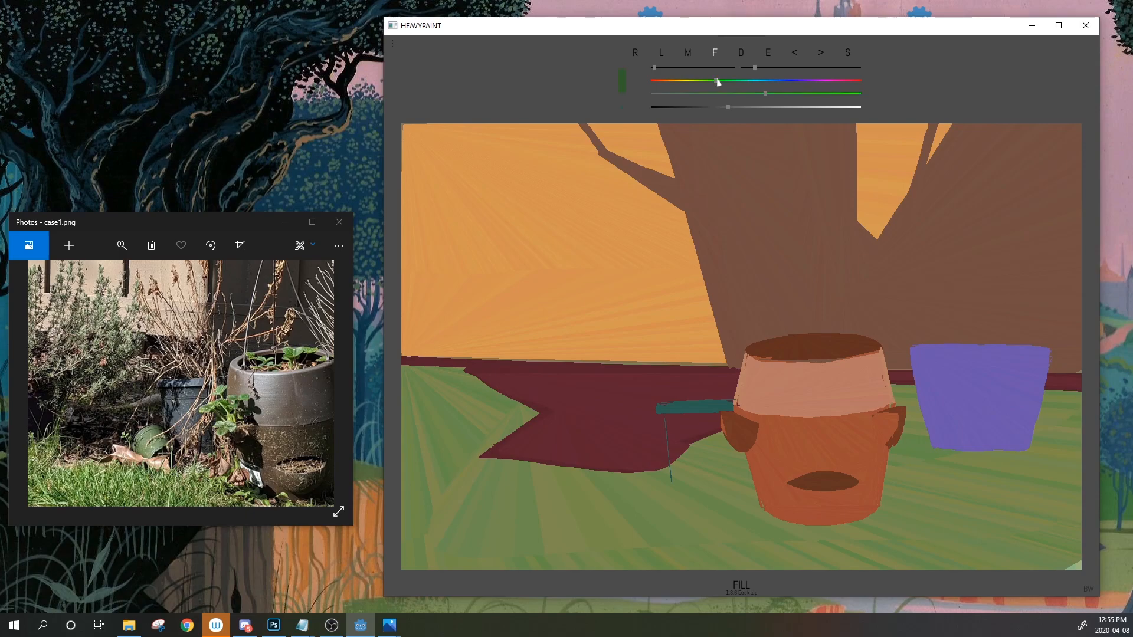
Brighten the colour and fill the teal pot's body beside the orange pot's handle
{"action": "left_click_drag", "start_coordinate": [769, 95], "coordinate": [752, 107]}
{"action": "mouse_move", "coordinate": [768, 52]}
{"action": "left_mouse_down"}
{"action": "mouse_move", "coordinate": [718, 437]}
{"action": "mouse_move", "coordinate": [717, 408]}
{"action": "left_mouse_up"}
{"action": "mouse_move", "coordinate": [767, 52]}
{"action": "left_mouse_down"}
{"action": "mouse_move", "coordinate": [702, 406]}
{"action": "mouse_move", "coordinate": [721, 446]}
{"action": "left_mouse_up"}
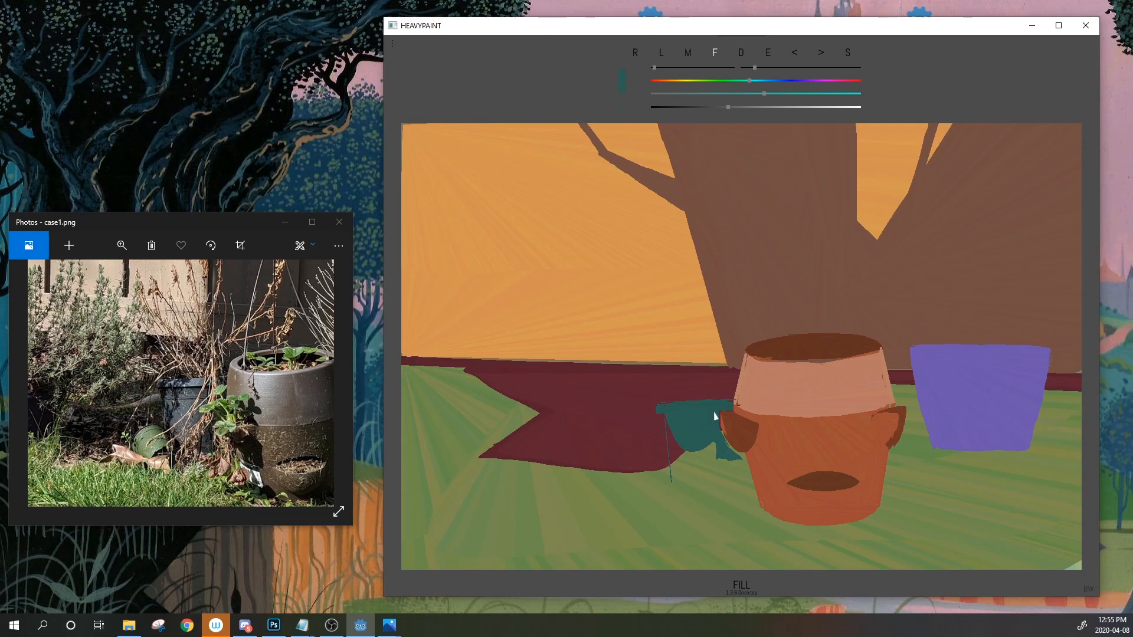
{"action": "mouse_move", "coordinate": [720, 432]}
{"action": "left_mouse_down"}
{"action": "mouse_move", "coordinate": [724, 459]}
{"action": "mouse_move", "coordinate": [737, 460]}
{"action": "left_mouse_up"}
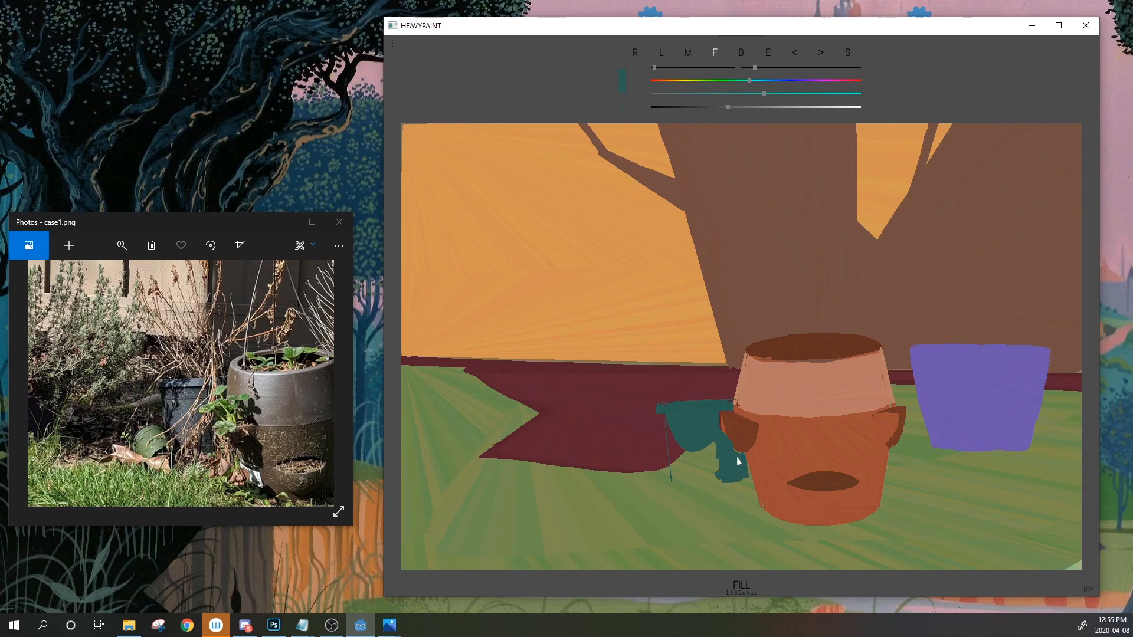
{"action": "mouse_move", "coordinate": [672, 482]}
{"action": "left_mouse_down"}
{"action": "mouse_move", "coordinate": [722, 481]}
{"action": "mouse_move", "coordinate": [672, 484]}
{"action": "left_mouse_up"}
Paint a darker teal patch on the pot, then sample and adjust toward a lighter green
{"action": "left_click", "coordinate": [711, 107]}
{"action": "mouse_move", "coordinate": [729, 404]}
{"action": "left_mouse_down"}
{"action": "mouse_move", "coordinate": [706, 408]}
{"action": "mouse_move", "coordinate": [711, 434]}
{"action": "mouse_move", "coordinate": [740, 454]}
{"action": "mouse_move", "coordinate": [732, 480]}
{"action": "mouse_move", "coordinate": [747, 456]}
{"action": "mouse_move", "coordinate": [749, 479]}
{"action": "mouse_move", "coordinate": [712, 482]}
{"action": "left_mouse_up"}
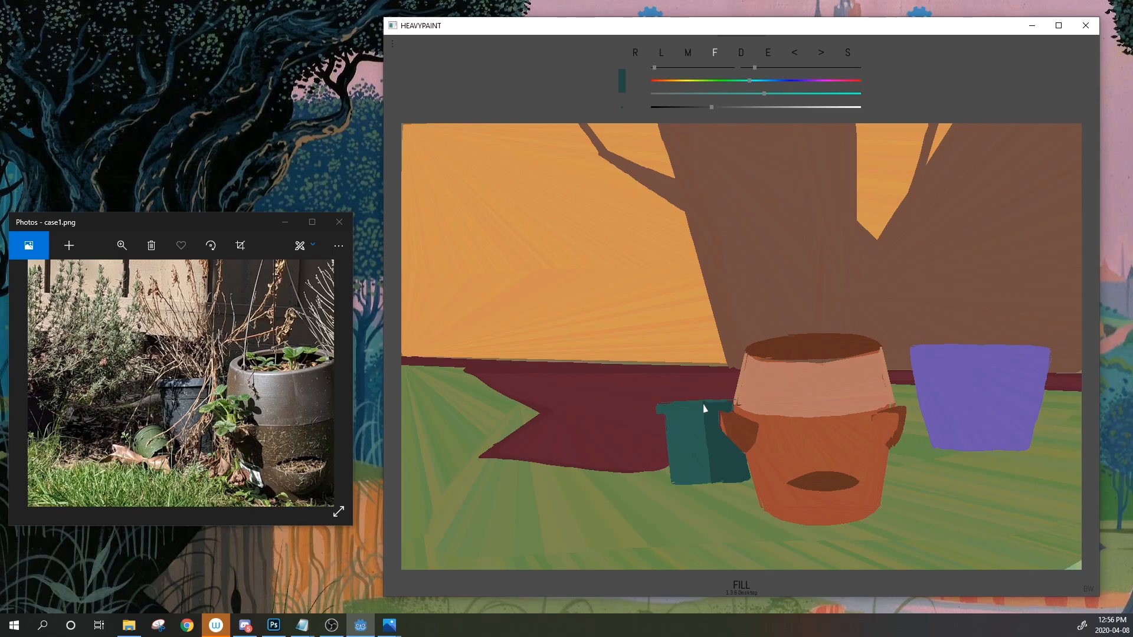
{"action": "left_click", "coordinate": [767, 54]}
{"action": "left_click", "coordinate": [733, 425]}
{"action": "left_click", "coordinate": [682, 80]}
{"action": "left_click_drag", "start_coordinate": [671, 80], "coordinate": [687, 87]}
{"action": "left_click", "coordinate": [762, 107]}
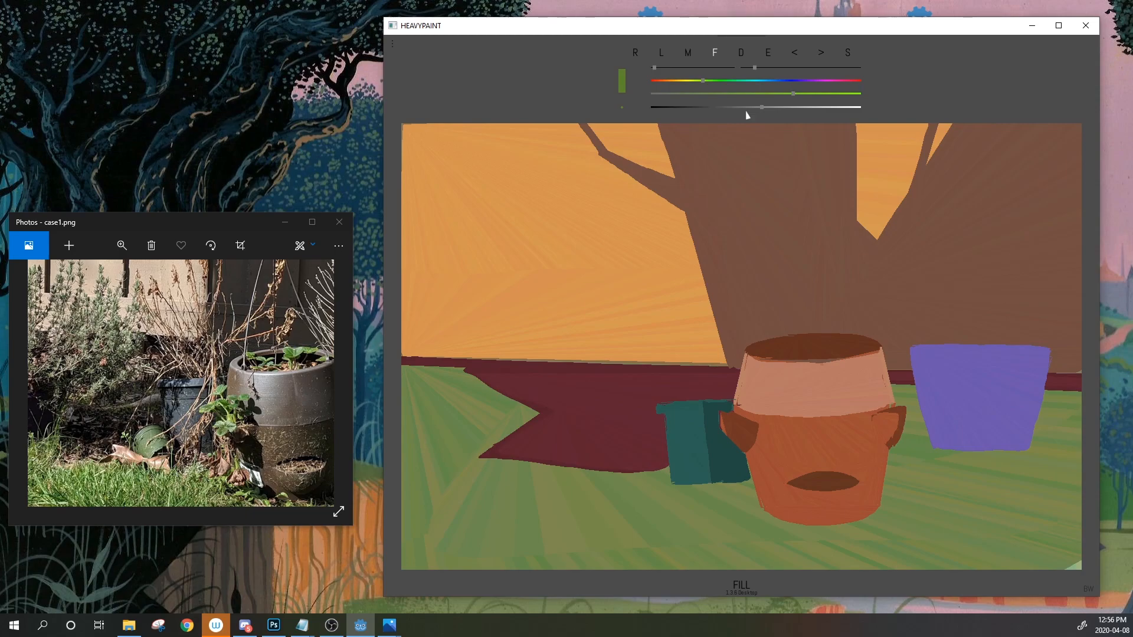
Undo stray teal fills and extend the pot's top into a wider teal lip
{"action": "mouse_move", "coordinate": [767, 53]}
{"action": "left_mouse_down"}
{"action": "mouse_move", "coordinate": [685, 413]}
{"action": "mouse_move", "coordinate": [735, 390]}
{"action": "mouse_move", "coordinate": [706, 399]}
{"action": "mouse_move", "coordinate": [715, 379]}
{"action": "mouse_move", "coordinate": [694, 360]}
{"action": "mouse_move", "coordinate": [715, 380]}
{"action": "left_mouse_up"}
{"action": "left_click", "coordinate": [796, 52]}
{"action": "left_click", "coordinate": [796, 53]}
{"action": "left_click", "coordinate": [797, 52]}
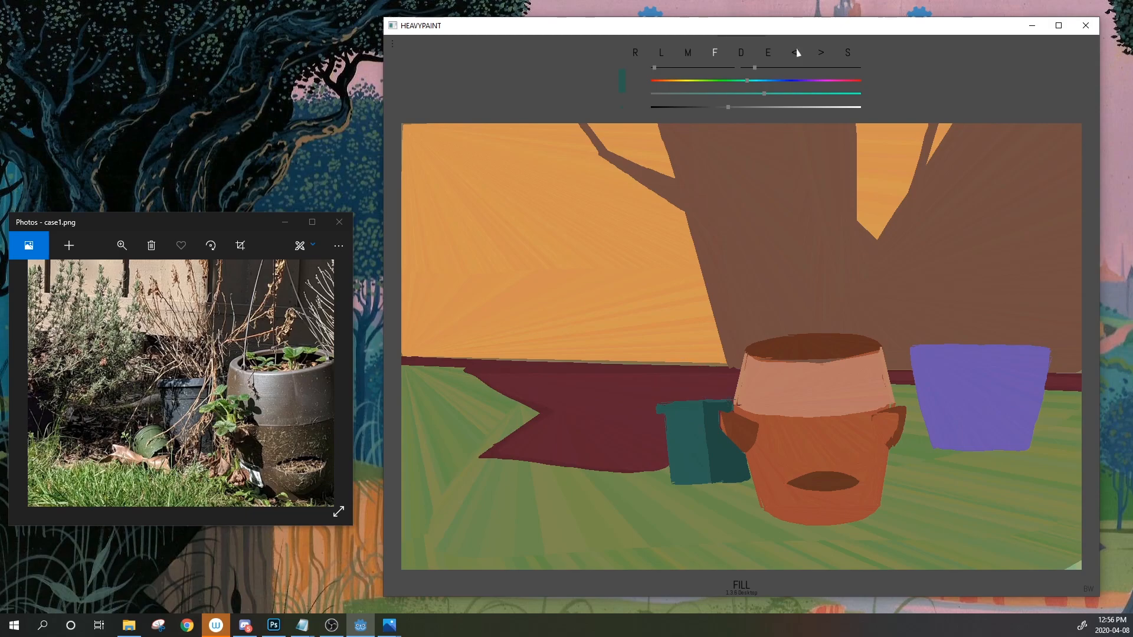
{"action": "left_click_drag", "start_coordinate": [737, 389], "coordinate": [651, 398]}
Recolour the lip's right part in the pot's dark teal and pick up the trunk brown
{"action": "left_click", "coordinate": [768, 52]}
{"action": "left_click", "coordinate": [714, 412]}
{"action": "left_click_drag", "start_coordinate": [733, 405], "coordinate": [737, 389]}
{"action": "left_click_drag", "start_coordinate": [703, 394], "coordinate": [734, 341]}
{"action": "left_click", "coordinate": [796, 55]}
{"action": "left_click", "coordinate": [768, 54]}
{"action": "left_click", "coordinate": [710, 221]}
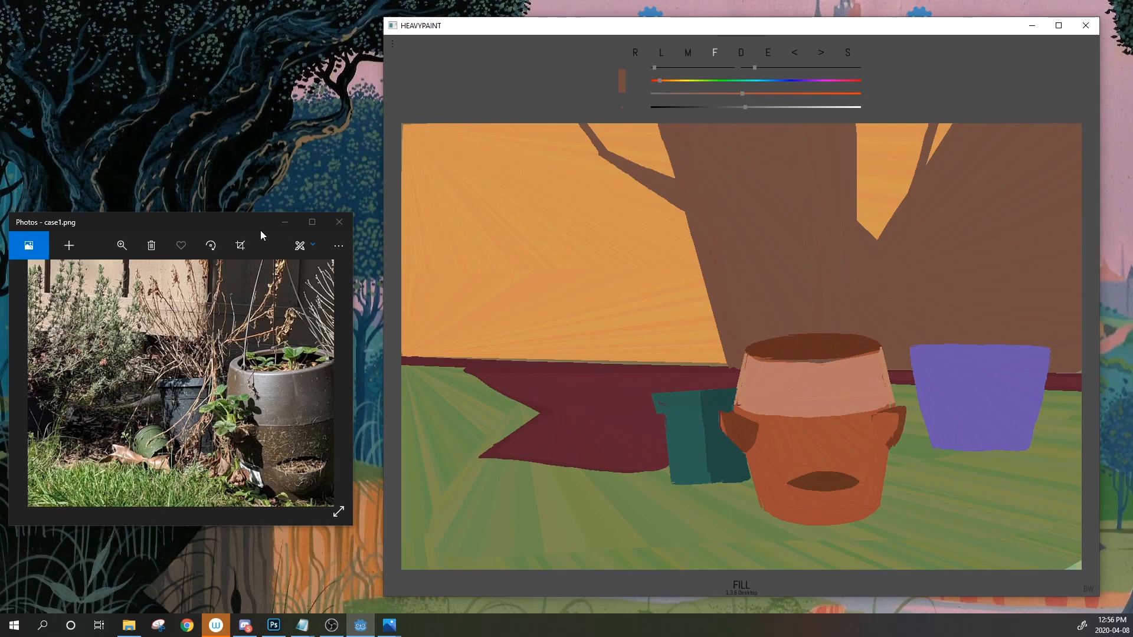
Sample the trunk brown and try branch fills left of the trunk, undoing the stray shapes
{"action": "scroll", "coordinate": [196, 270], "scroll_direction": "down", "scroll_amount": 2}
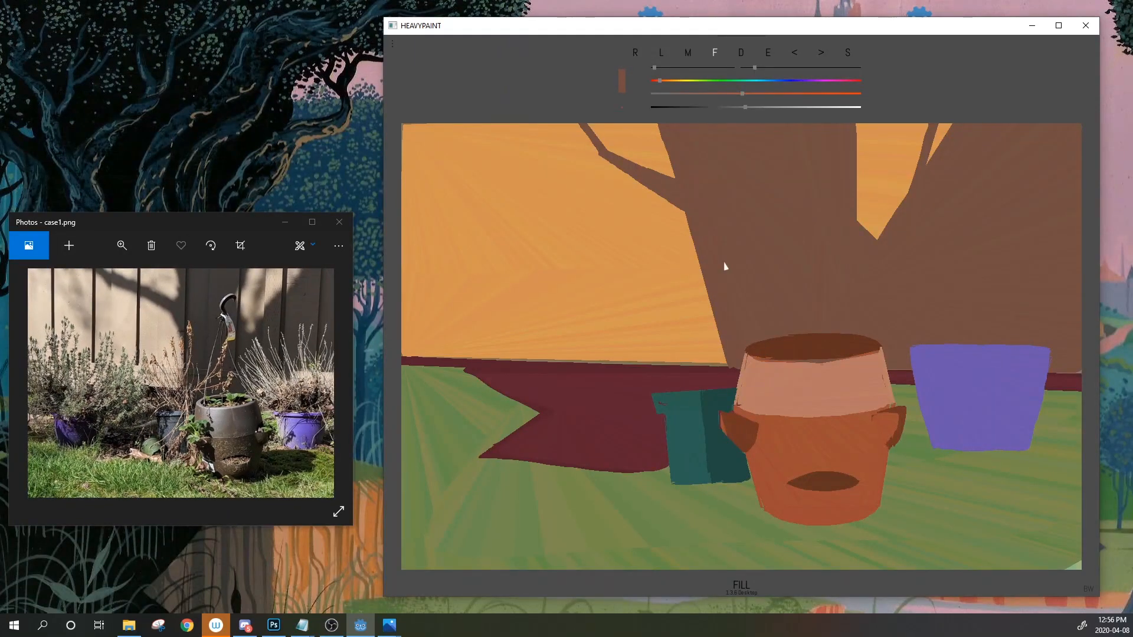
{"action": "left_click_drag", "start_coordinate": [768, 52], "coordinate": [709, 228]}
{"action": "left_click_drag", "start_coordinate": [768, 53], "coordinate": [704, 189]}
{"action": "mouse_move", "coordinate": [653, 238]}
{"action": "left_mouse_down"}
{"action": "mouse_move", "coordinate": [652, 223]}
{"action": "mouse_move", "coordinate": [685, 220]}
{"action": "left_mouse_up"}
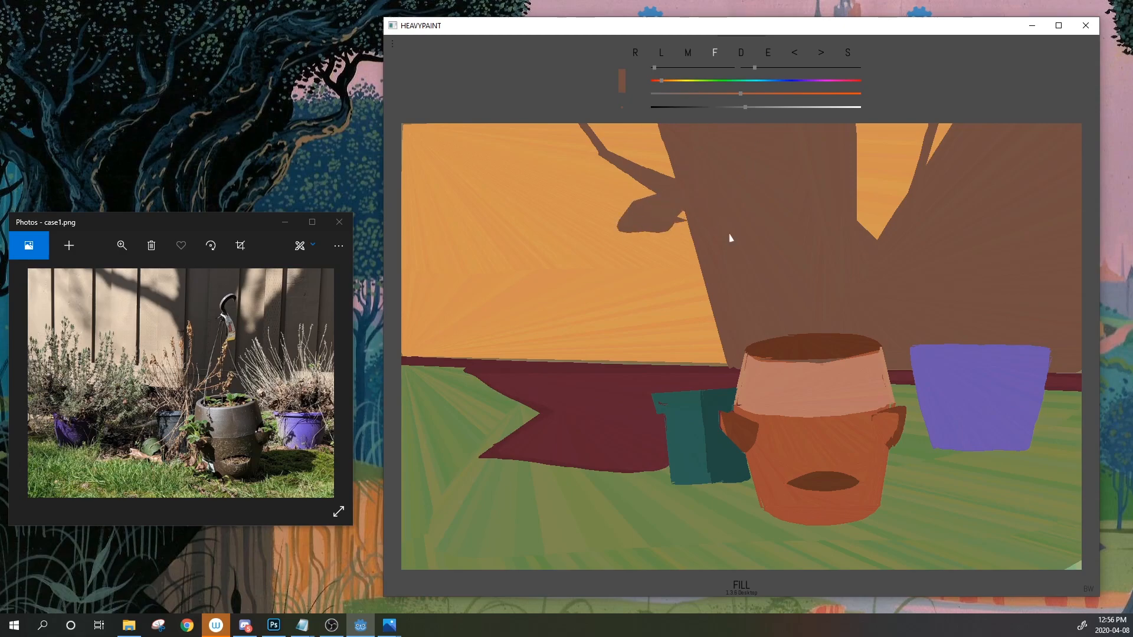
{"action": "left_click", "coordinate": [795, 54]}
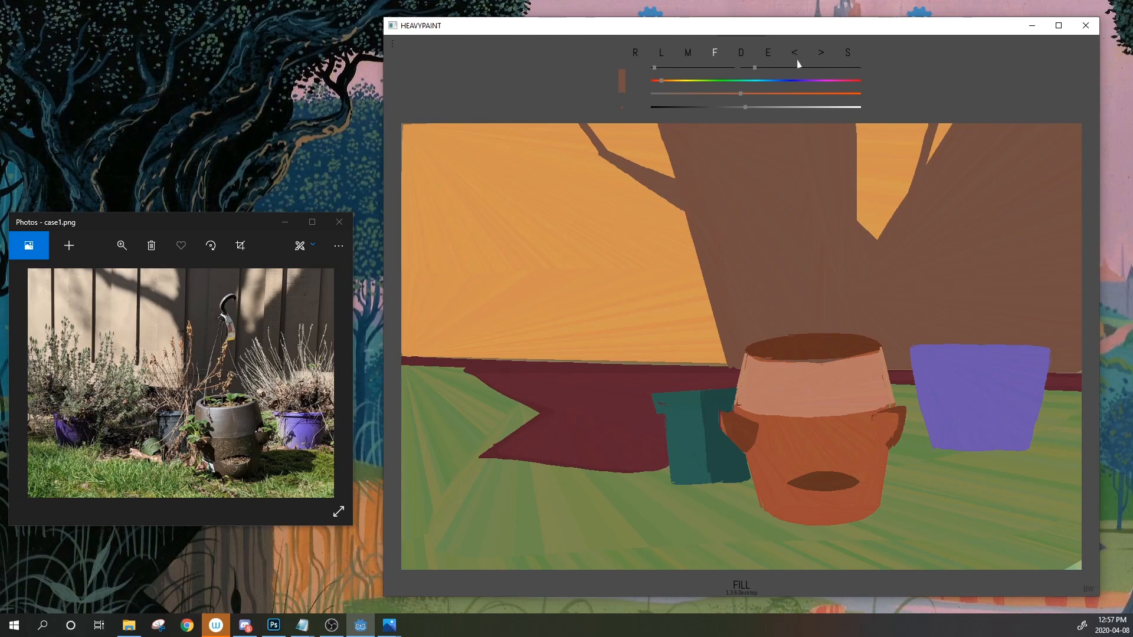
{"action": "left_click_drag", "start_coordinate": [645, 143], "coordinate": [675, 217]}
{"action": "mouse_move", "coordinate": [624, 141]}
{"action": "left_mouse_down"}
{"action": "mouse_move", "coordinate": [648, 124]}
{"action": "mouse_move", "coordinate": [622, 127]}
{"action": "left_mouse_up"}
{"action": "left_click", "coordinate": [797, 54]}
Widen the trunk's left edge in brown all the way up to the canvas top
{"action": "mouse_move", "coordinate": [701, 352]}
{"action": "left_mouse_down"}
{"action": "mouse_move", "coordinate": [694, 264]}
{"action": "mouse_move", "coordinate": [661, 152]}
{"action": "mouse_move", "coordinate": [635, 122]}
{"action": "mouse_move", "coordinate": [672, 124]}
{"action": "mouse_move", "coordinate": [705, 296]}
{"action": "left_mouse_up"}
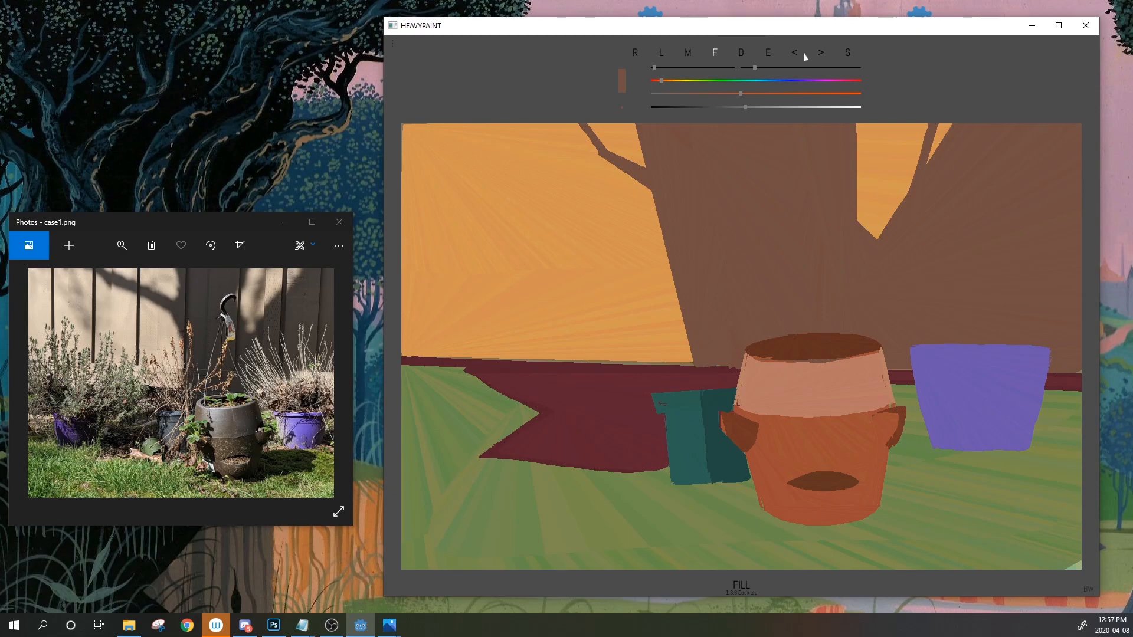
{"action": "mouse_move", "coordinate": [694, 368]}
{"action": "left_mouse_down"}
{"action": "mouse_move", "coordinate": [669, 341]}
{"action": "mouse_move", "coordinate": [642, 186]}
{"action": "left_mouse_up"}
{"action": "mouse_move", "coordinate": [633, 147]}
{"action": "left_mouse_down"}
{"action": "mouse_move", "coordinate": [623, 124]}
{"action": "mouse_move", "coordinate": [657, 308]}
{"action": "mouse_move", "coordinate": [701, 364]}
{"action": "left_mouse_up"}
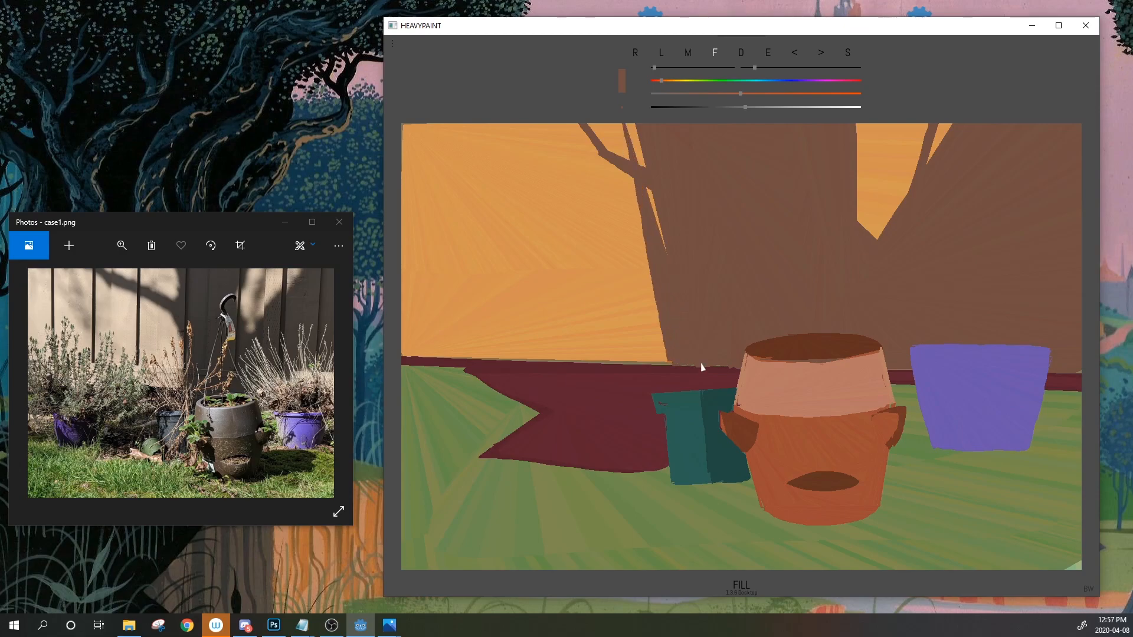
{"action": "left_click_drag", "start_coordinate": [672, 260], "coordinate": [628, 124]}
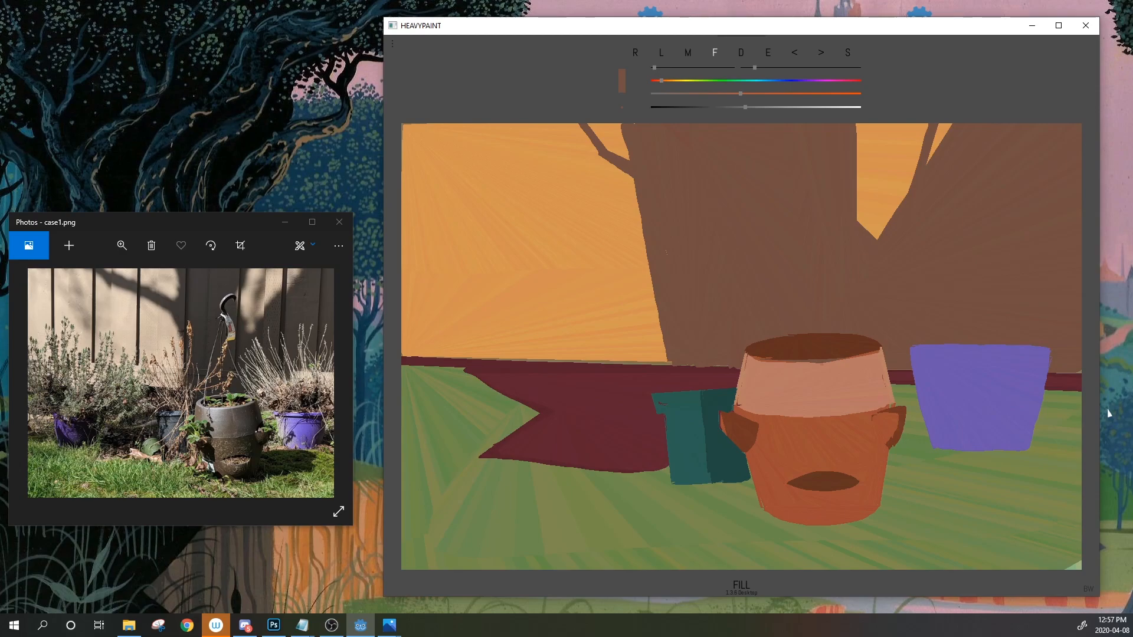
Sample the orange pot's salmon band and undo a trial salmon fill over the pot
{"action": "left_click", "coordinate": [768, 52]}
{"action": "left_click", "coordinate": [826, 399]}
{"action": "mouse_move", "coordinate": [796, 297]}
{"action": "left_mouse_down"}
{"action": "mouse_move", "coordinate": [732, 325]}
{"action": "mouse_move", "coordinate": [964, 389]}
{"action": "mouse_move", "coordinate": [951, 370]}
{"action": "left_mouse_up"}
{"action": "left_click", "coordinate": [795, 52]}
Sample the teal pot's shades and the trunk brown, undoing a trial brown strip under the trunk
{"action": "left_click", "coordinate": [768, 52]}
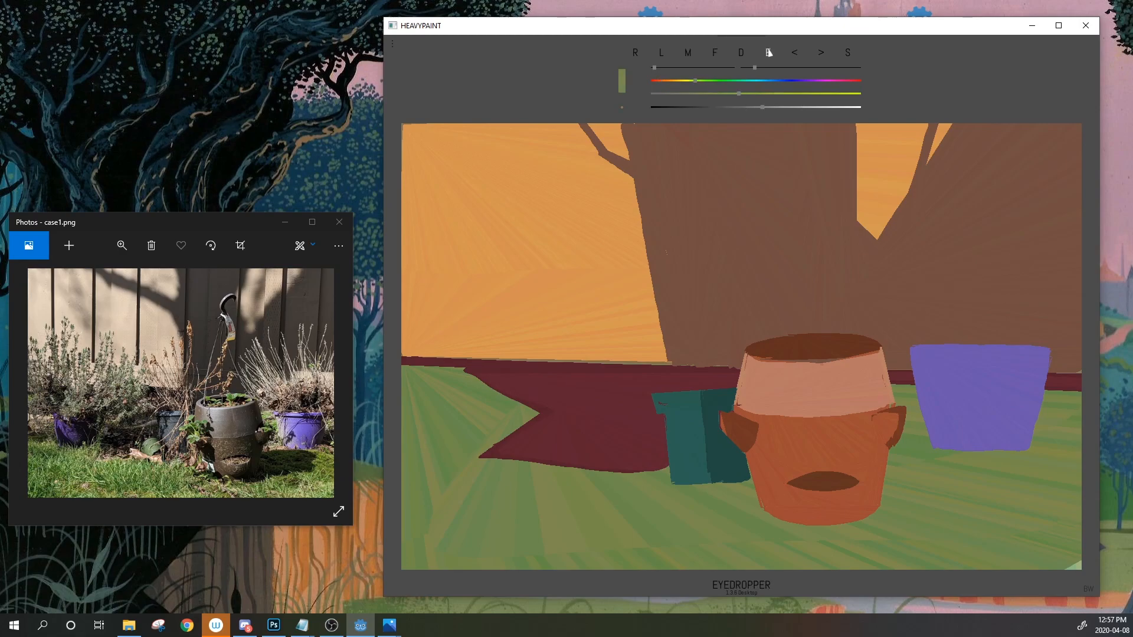
{"action": "left_click", "coordinate": [679, 407]}
{"action": "left_click", "coordinate": [768, 52]}
{"action": "left_click", "coordinate": [719, 462]}
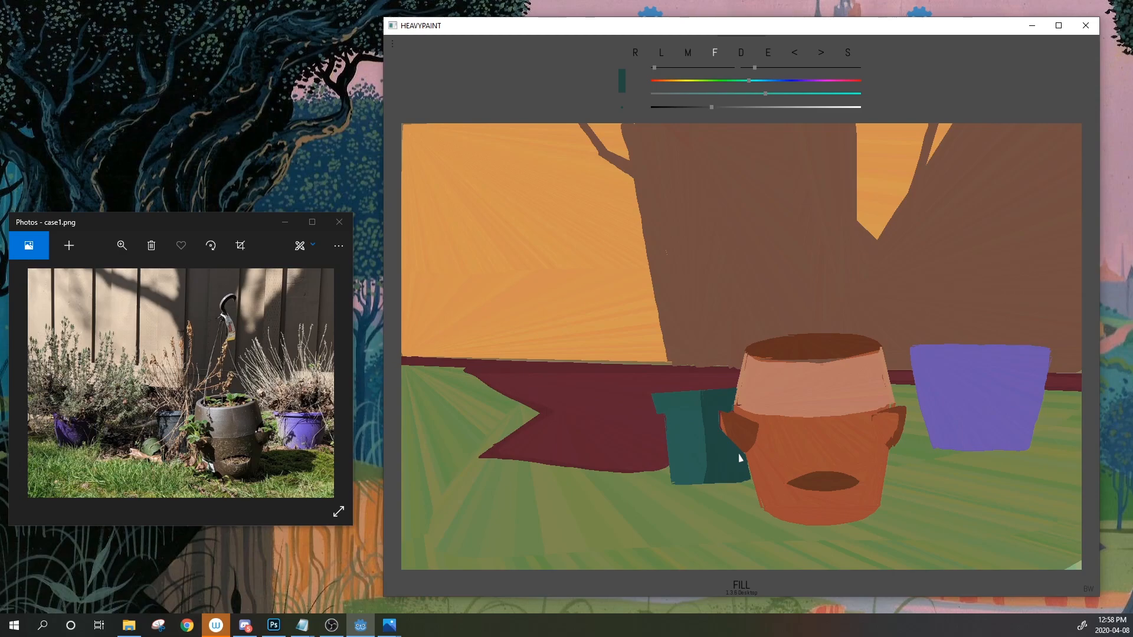
{"action": "left_click", "coordinate": [768, 53]}
{"action": "left_click", "coordinate": [672, 358]}
{"action": "left_click", "coordinate": [670, 360]}
{"action": "left_click", "coordinate": [799, 55]}
Repeatedly sample colours from the orange pot and the grass green
{"action": "left_click", "coordinate": [768, 53]}
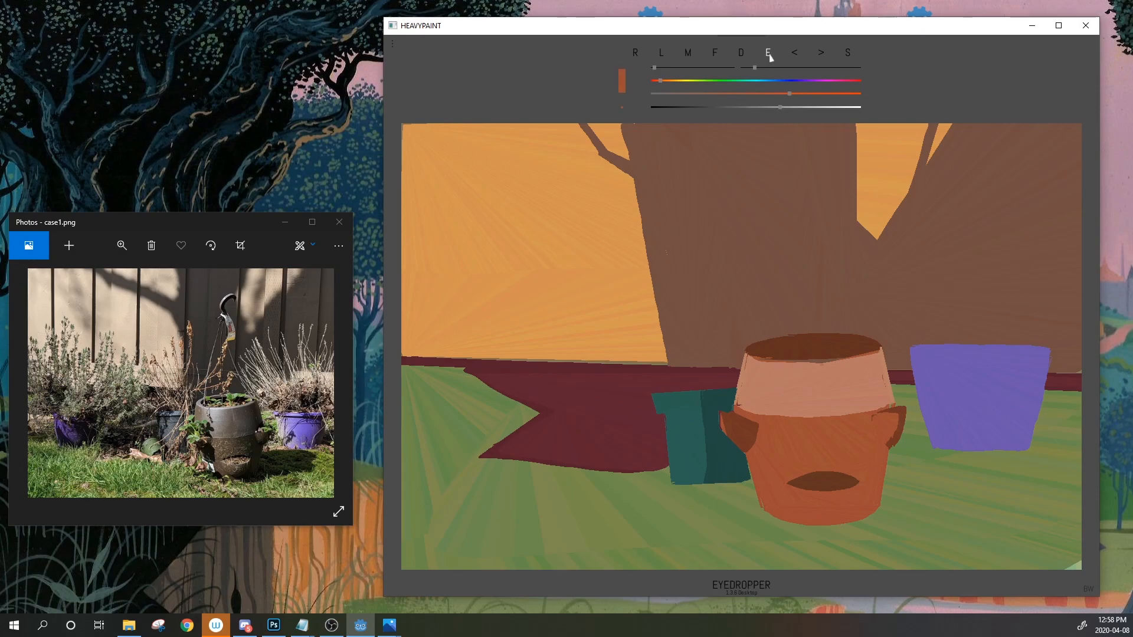
{"action": "left_click", "coordinate": [770, 57]}
{"action": "left_click", "coordinate": [770, 57]}
{"action": "left_click", "coordinate": [769, 58]}
{"action": "left_click", "coordinate": [769, 57]}
{"action": "left_click", "coordinate": [769, 57]}
{"action": "left_click", "coordinate": [770, 58]}
{"action": "left_click", "coordinate": [769, 58]}
{"action": "left_click", "coordinate": [770, 57]}
{"action": "left_click", "coordinate": [769, 58]}
{"action": "left_click", "coordinate": [770, 57]}
{"action": "left_click", "coordinate": [769, 57]}
{"action": "left_click", "coordinate": [770, 57]}
{"action": "left_click", "coordinate": [769, 57]}
{"action": "left_click", "coordinate": [769, 58]}
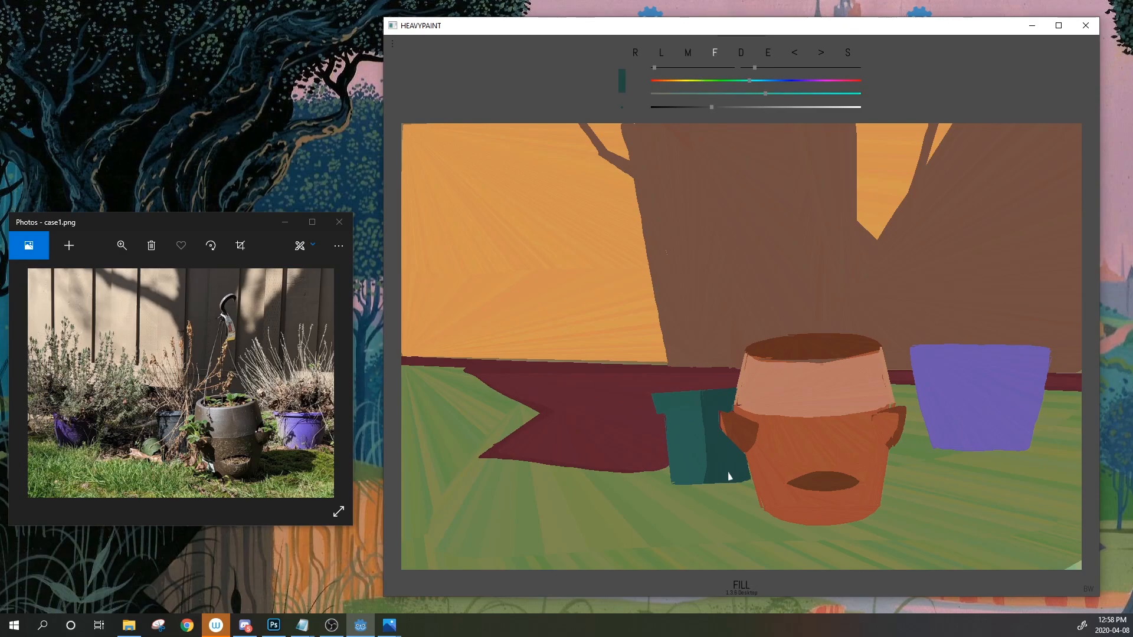
Pick up the right-hand pot's lavender purple as the active paint colour
{"action": "left_click", "coordinate": [769, 57]}
{"action": "left_click", "coordinate": [769, 57]}
{"action": "left_click", "coordinate": [769, 57]}
{"action": "left_click", "coordinate": [768, 58]}
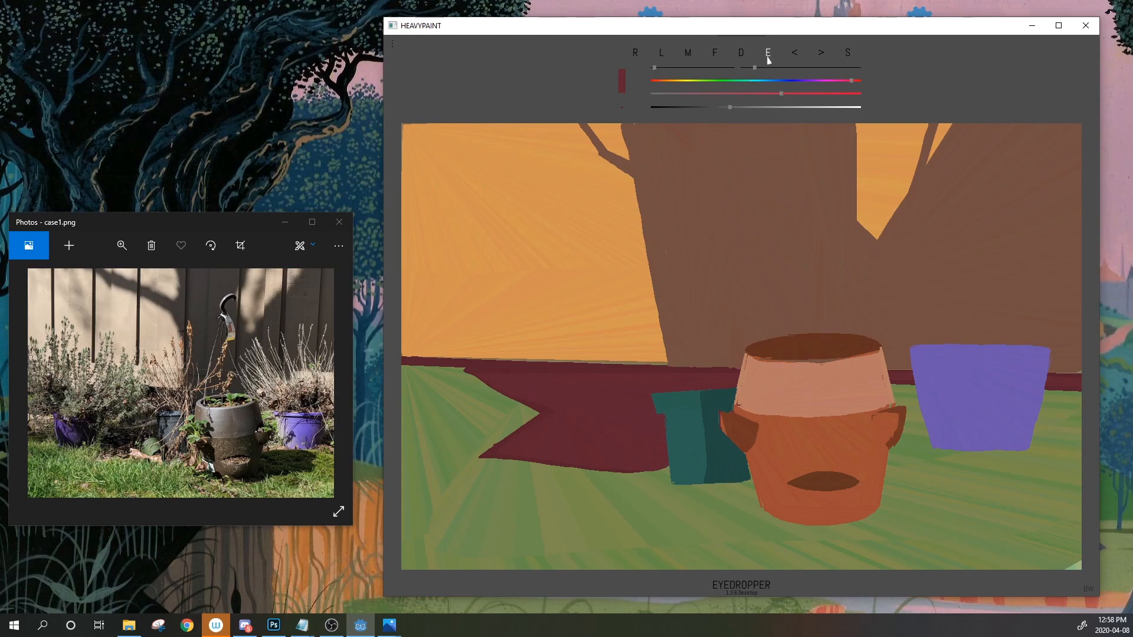
{"action": "left_click", "coordinate": [965, 409]}
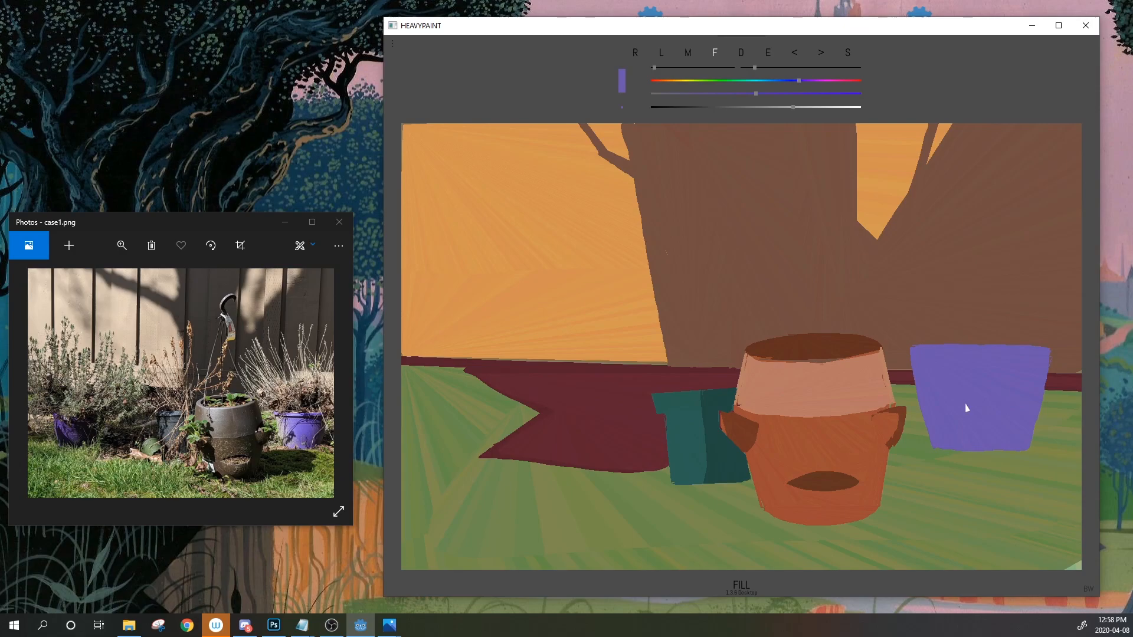
Deepen the purple and lasso-fill a lavender pot shape at the left of the ground strip
{"action": "mouse_move", "coordinate": [765, 95]}
{"action": "left_mouse_down"}
{"action": "mouse_move", "coordinate": [781, 94]}
{"action": "mouse_move", "coordinate": [786, 110]}
{"action": "mouse_move", "coordinate": [772, 94]}
{"action": "left_mouse_up"}
{"action": "mouse_move", "coordinate": [448, 405]}
{"action": "left_mouse_down"}
{"action": "mouse_move", "coordinate": [490, 457]}
{"action": "mouse_move", "coordinate": [513, 456]}
{"action": "mouse_move", "coordinate": [535, 390]}
{"action": "mouse_move", "coordinate": [444, 385]}
{"action": "mouse_move", "coordinate": [544, 407]}
{"action": "mouse_move", "coordinate": [535, 459]}
{"action": "left_mouse_up"}
{"action": "mouse_move", "coordinate": [499, 379]}
{"action": "left_mouse_down"}
{"action": "mouse_move", "coordinate": [549, 404]}
{"action": "mouse_move", "coordinate": [540, 459]}
{"action": "left_mouse_up"}
{"action": "mouse_move", "coordinate": [449, 378]}
{"action": "left_mouse_down"}
{"action": "mouse_move", "coordinate": [565, 382]}
{"action": "mouse_move", "coordinate": [546, 450]}
{"action": "left_mouse_up"}
{"action": "mouse_move", "coordinate": [479, 345]}
{"action": "left_mouse_down"}
{"action": "mouse_move", "coordinate": [521, 375]}
{"action": "mouse_move", "coordinate": [481, 345]}
{"action": "left_mouse_up"}
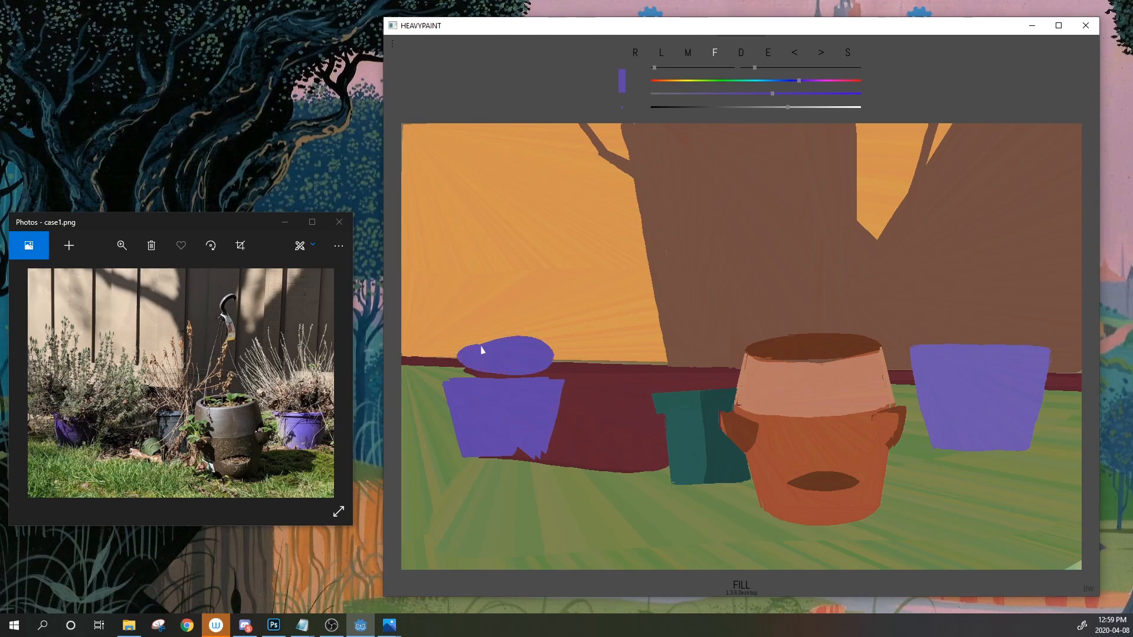
{"action": "left_click", "coordinate": [793, 53]}
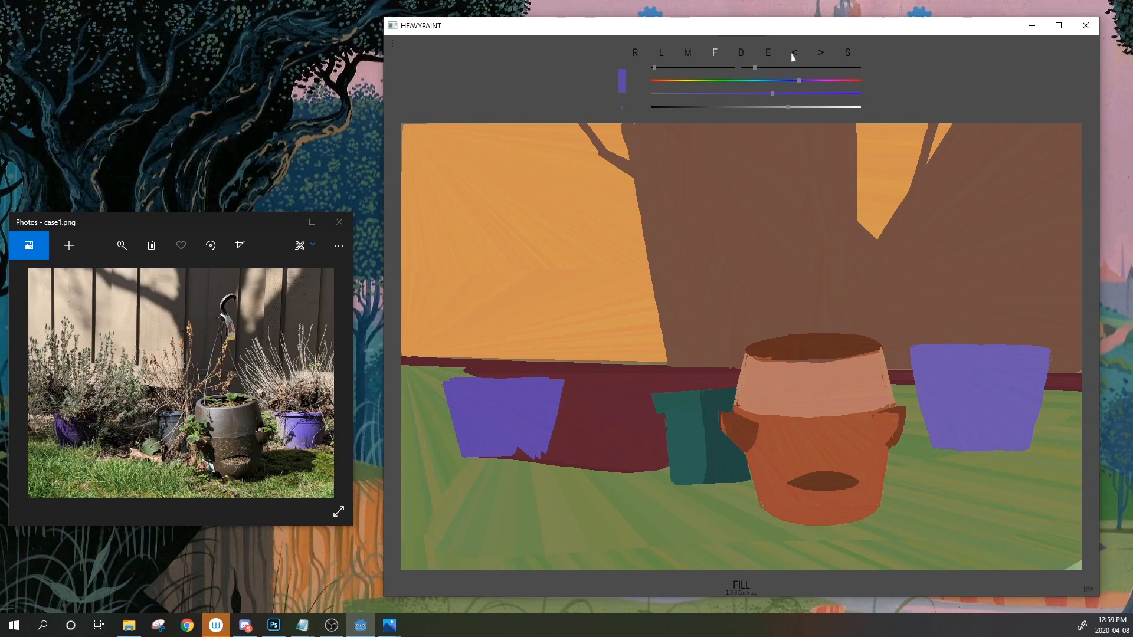
Extend the left pot down to its base, then sample the maroon shadow and shift it to brown
{"action": "left_click_drag", "start_coordinate": [470, 459], "coordinate": [468, 455]}
{"action": "mouse_move", "coordinate": [490, 357]}
{"action": "left_mouse_down"}
{"action": "mouse_move", "coordinate": [561, 379]}
{"action": "mouse_move", "coordinate": [535, 461]}
{"action": "left_mouse_up"}
{"action": "left_click", "coordinate": [796, 55]}
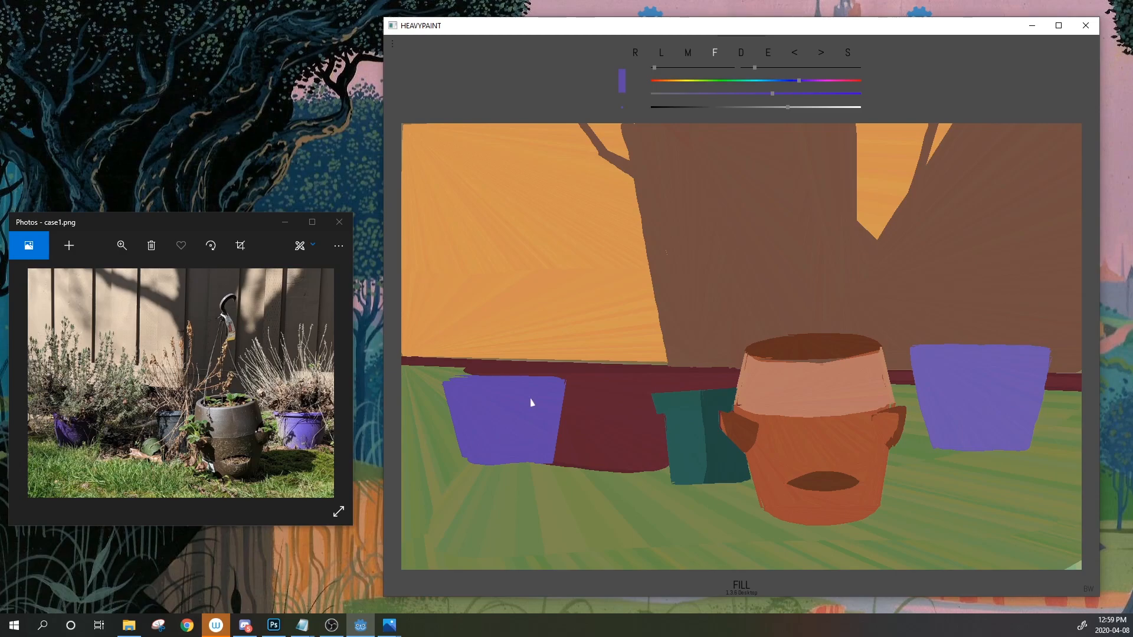
{"action": "left_click_drag", "start_coordinate": [466, 463], "coordinate": [548, 465]}
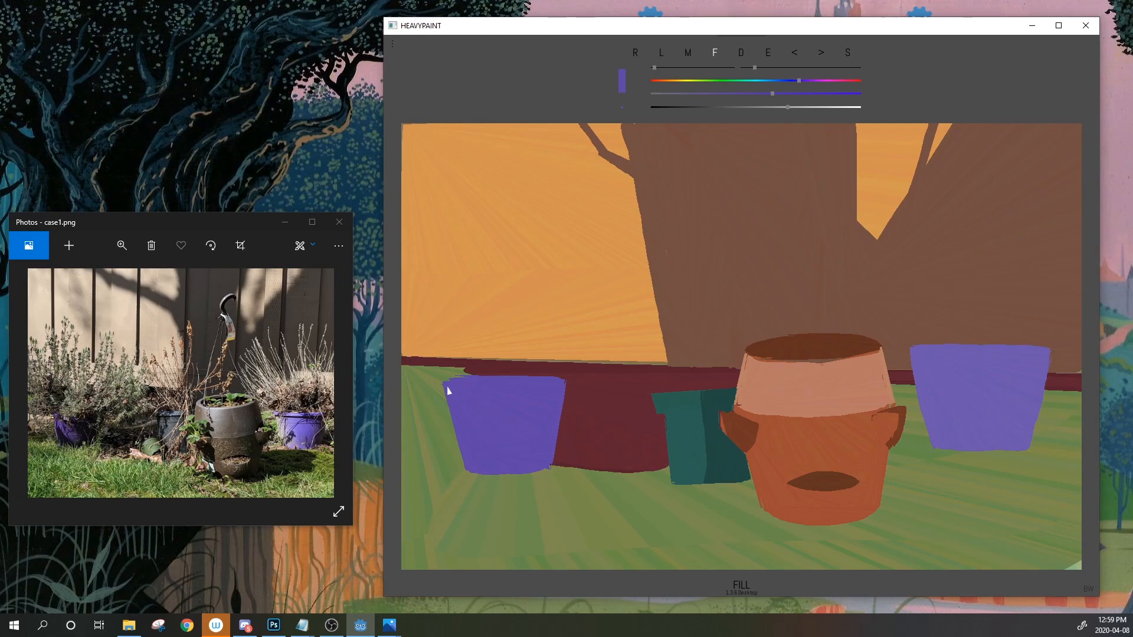
{"action": "left_click_drag", "start_coordinate": [768, 56], "coordinate": [598, 455]}
{"action": "left_click_drag", "start_coordinate": [681, 83], "coordinate": [666, 80]}
Fine-tune the brown and lasso-fill soil bands below and left of the left purple pot
{"action": "left_click_drag", "start_coordinate": [730, 107], "coordinate": [739, 106]}
{"action": "left_click_drag", "start_coordinate": [674, 84], "coordinate": [667, 81]}
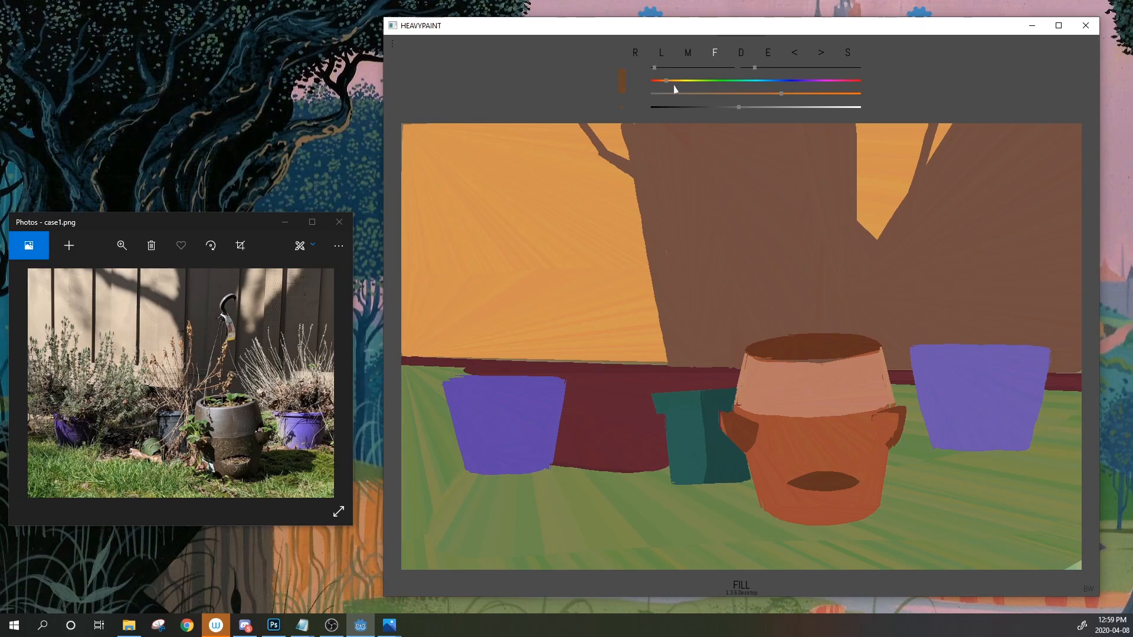
{"action": "mouse_move", "coordinate": [546, 469]}
{"action": "left_mouse_down"}
{"action": "mouse_move", "coordinate": [646, 486]}
{"action": "mouse_move", "coordinate": [668, 467]}
{"action": "mouse_move", "coordinate": [560, 466]}
{"action": "left_mouse_up"}
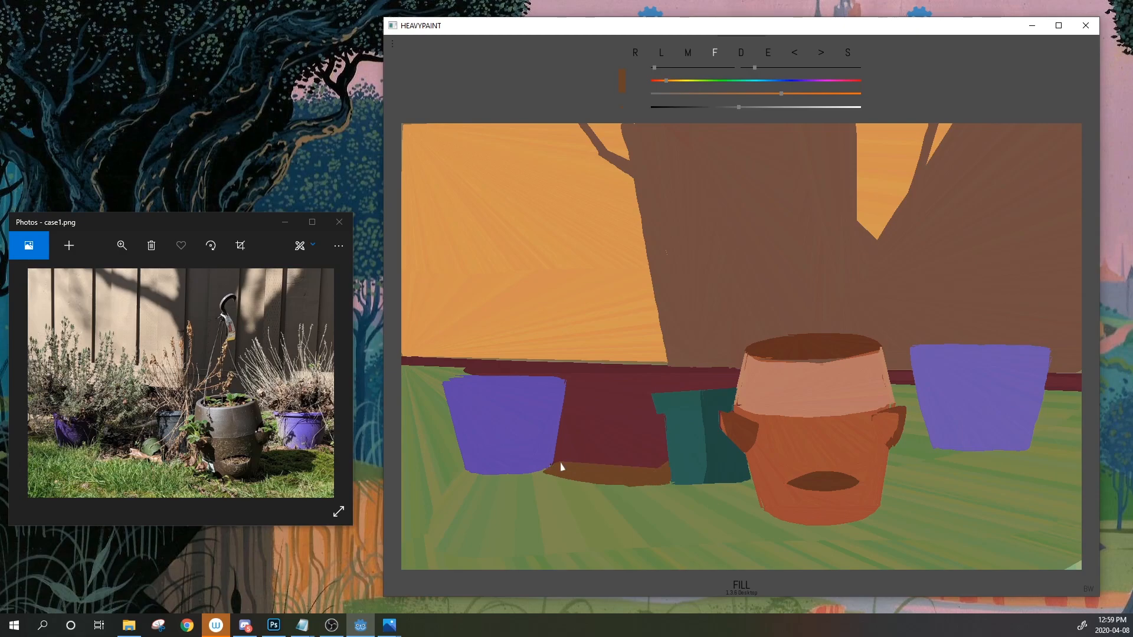
{"action": "mouse_move", "coordinate": [460, 469]}
{"action": "left_mouse_down"}
{"action": "mouse_move", "coordinate": [413, 437]}
{"action": "mouse_move", "coordinate": [463, 474]}
{"action": "left_mouse_up"}
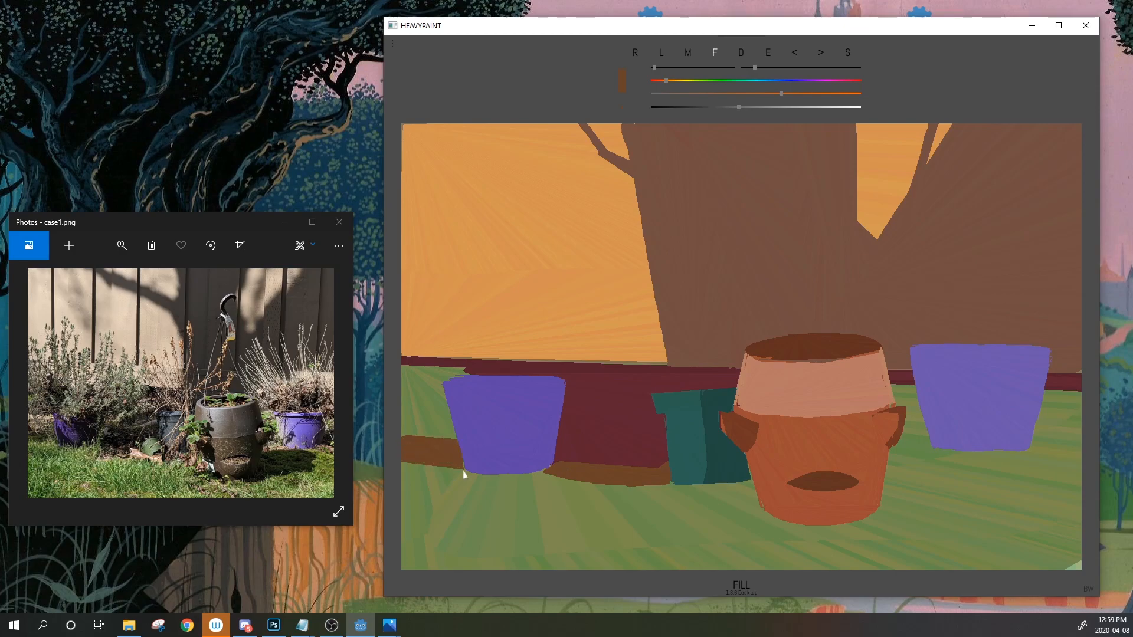
{"action": "left_click_drag", "start_coordinate": [446, 384], "coordinate": [400, 401]}
{"action": "mouse_move", "coordinate": [467, 370]}
{"action": "left_mouse_down"}
{"action": "mouse_move", "coordinate": [407, 368]}
{"action": "mouse_move", "coordinate": [404, 385]}
{"action": "mouse_move", "coordinate": [402, 369]}
{"action": "left_mouse_up"}
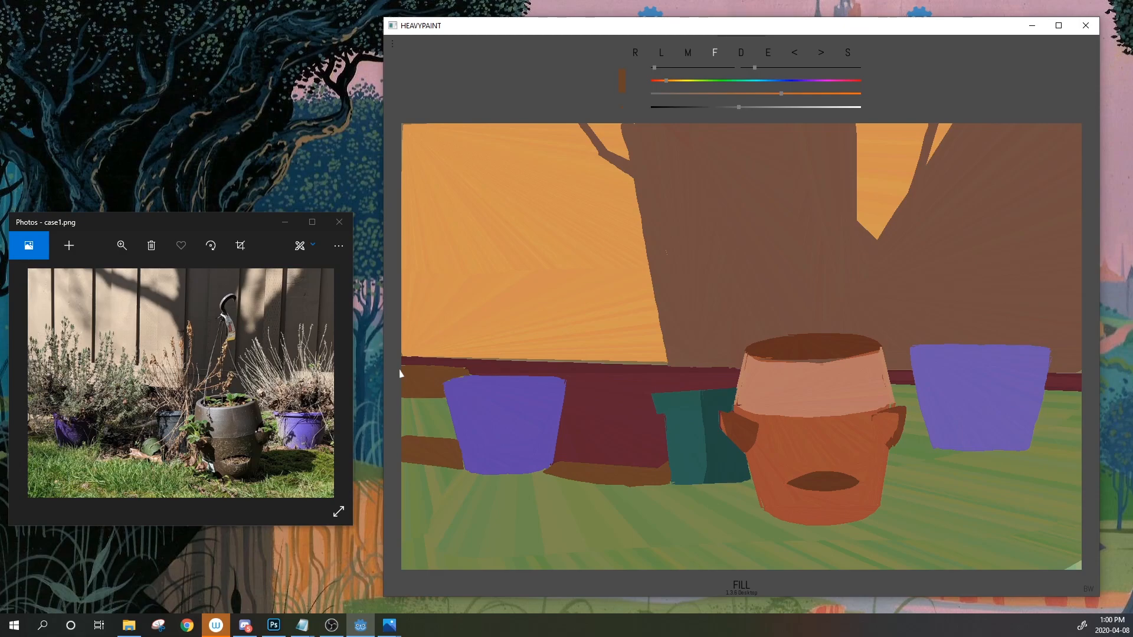
Sample the ground strip's brown and extend the brown ground over to the right pot
{"action": "left_click", "coordinate": [770, 53]}
{"action": "left_click", "coordinate": [431, 432]}
{"action": "mouse_move", "coordinate": [562, 414]}
{"action": "left_mouse_down"}
{"action": "mouse_move", "coordinate": [589, 422]}
{"action": "mouse_move", "coordinate": [561, 418]}
{"action": "left_mouse_up"}
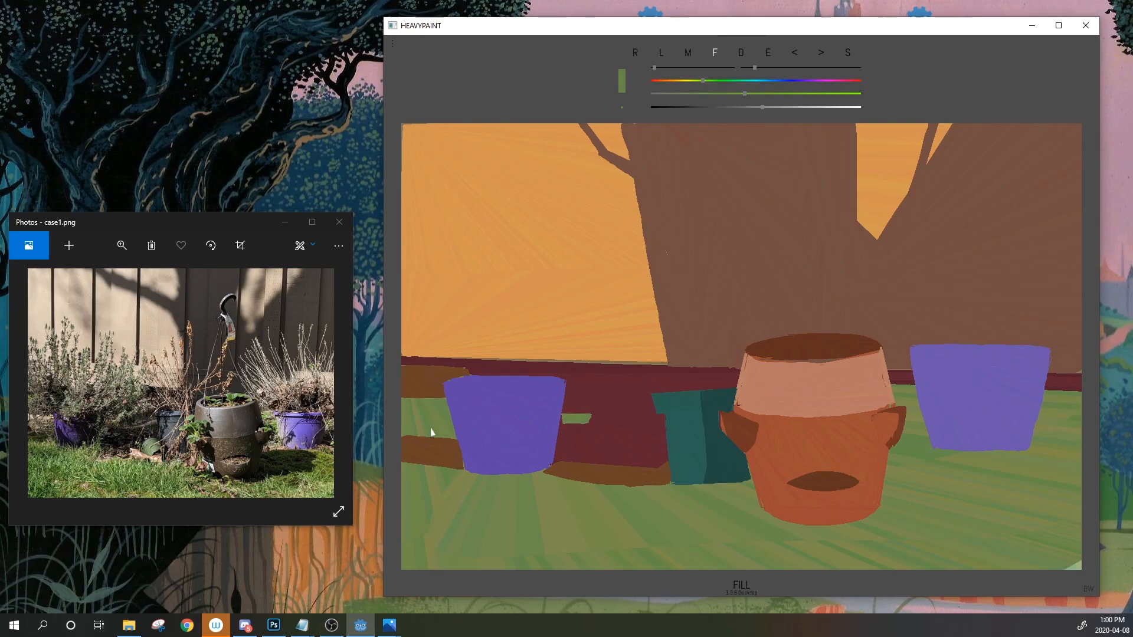
{"action": "left_click", "coordinate": [795, 55]}
{"action": "left_click", "coordinate": [769, 53]}
{"action": "left_click", "coordinate": [620, 443]}
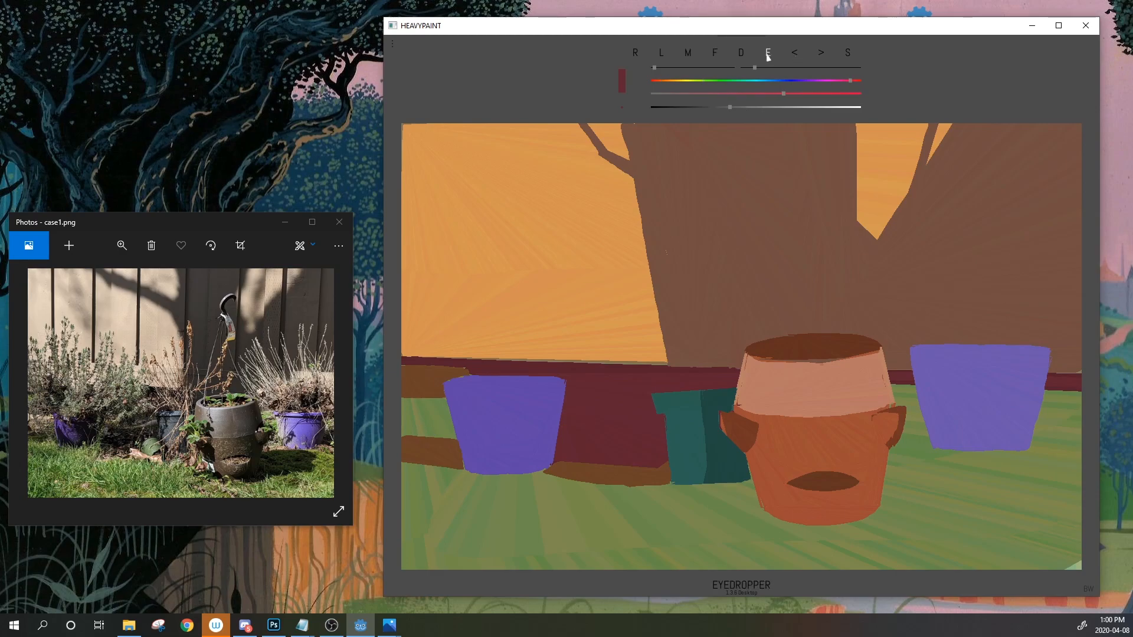
{"action": "left_click", "coordinate": [772, 51]}
{"action": "left_click", "coordinate": [628, 485]}
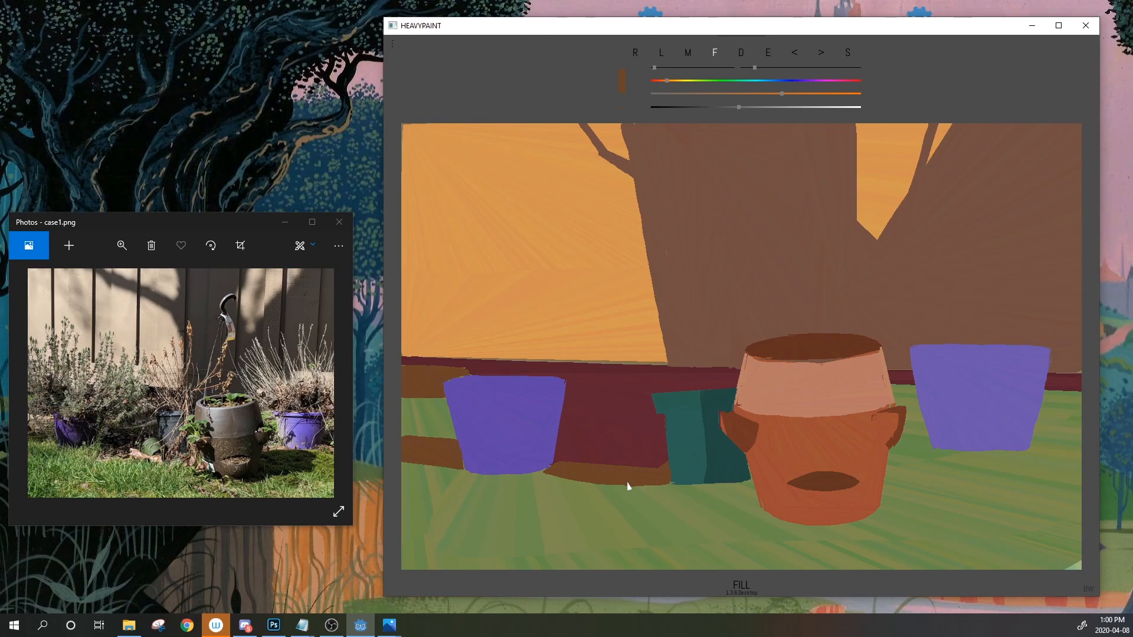
{"action": "left_click_drag", "start_coordinate": [885, 472], "coordinate": [984, 451]}
{"action": "mouse_move", "coordinate": [996, 425]}
{"action": "left_mouse_down"}
{"action": "mouse_move", "coordinate": [1023, 351]}
{"action": "mouse_move", "coordinate": [1048, 348]}
{"action": "mouse_move", "coordinate": [987, 455]}
{"action": "left_mouse_up"}
Sample the right pot's purple, darken it, and repaint the pot's right side darker purple
{"action": "left_click", "coordinate": [768, 54]}
{"action": "left_click", "coordinate": [1020, 425]}
{"action": "left_click_drag", "start_coordinate": [779, 107], "coordinate": [775, 108]}
{"action": "mouse_move", "coordinate": [1023, 350]}
{"action": "left_mouse_down"}
{"action": "mouse_move", "coordinate": [1004, 451]}
{"action": "mouse_move", "coordinate": [1035, 430]}
{"action": "mouse_move", "coordinate": [1049, 350]}
{"action": "left_mouse_up"}
{"action": "left_click_drag", "start_coordinate": [774, 107], "coordinate": [751, 107]}
{"action": "mouse_move", "coordinate": [1021, 349]}
{"action": "left_mouse_down"}
{"action": "mouse_move", "coordinate": [1003, 449]}
{"action": "mouse_move", "coordinate": [1037, 413]}
{"action": "mouse_move", "coordinate": [1050, 348]}
{"action": "left_mouse_up"}
Sample the ground brown and fill a thin brown shadow across the grass beside the pots
{"action": "left_click", "coordinate": [768, 53]}
{"action": "left_click", "coordinate": [652, 486]}
{"action": "mouse_move", "coordinate": [885, 474]}
{"action": "left_mouse_down"}
{"action": "mouse_move", "coordinate": [903, 518]}
{"action": "mouse_move", "coordinate": [951, 513]}
{"action": "mouse_move", "coordinate": [1106, 483]}
{"action": "mouse_move", "coordinate": [1104, 458]}
{"action": "left_mouse_up"}
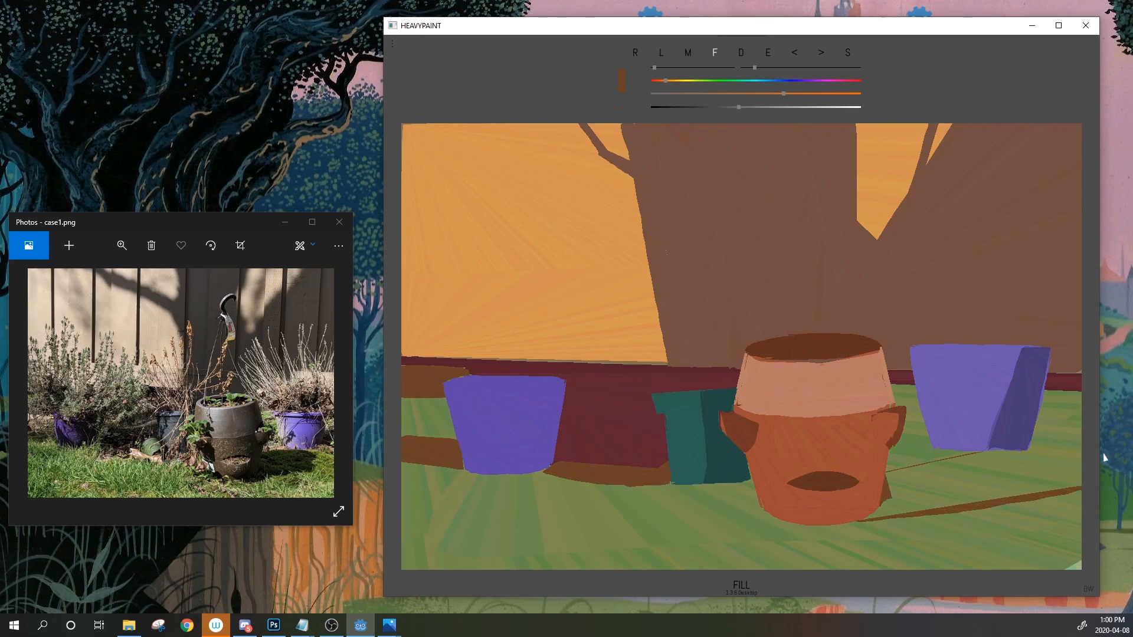
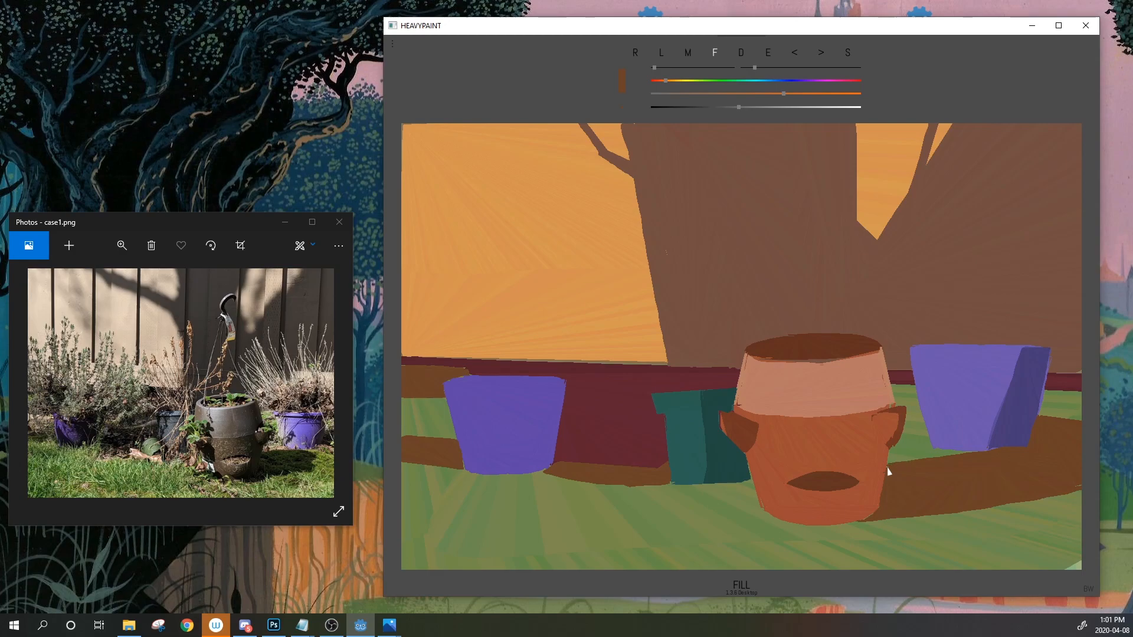
Sample the grass's olive green and paint it over the brown shadow's lower edge
{"action": "left_click", "coordinate": [770, 55]}
{"action": "left_click", "coordinate": [691, 460]}
{"action": "key", "text": "e"}
{"action": "left_click", "coordinate": [618, 501]}
{"action": "left_click_drag", "start_coordinate": [618, 505], "coordinate": [543, 475]}
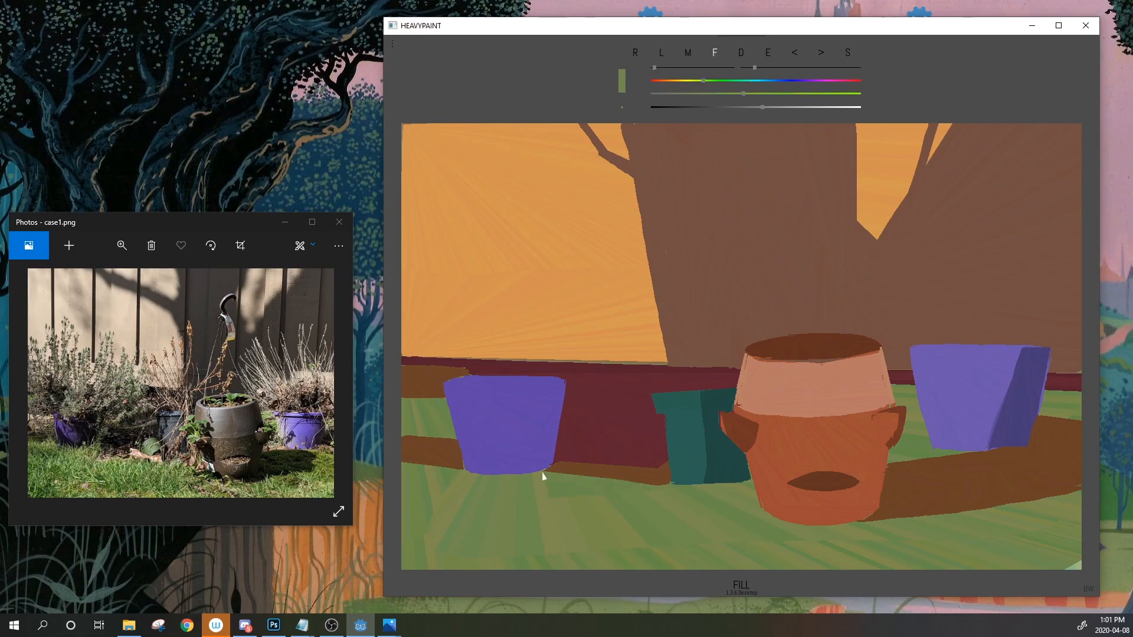
Paint the light bottom-right corner in a yellower olive, then sample the pot's purple
{"action": "left_click", "coordinate": [769, 52]}
{"action": "left_click", "coordinate": [1040, 564]}
{"action": "left_click_drag", "start_coordinate": [1040, 566], "coordinate": [1103, 553]}
{"action": "left_click", "coordinate": [769, 52]}
{"action": "left_click", "coordinate": [940, 412]}
{"action": "left_click", "coordinate": [662, 52]}
Sample the pot purple, resize the brush, and extend the right pot's rim in dark purple
{"action": "left_click", "coordinate": [768, 52]}
{"action": "left_click", "coordinate": [931, 383]}
{"action": "left_click_drag", "start_coordinate": [755, 68], "coordinate": [749, 68]}
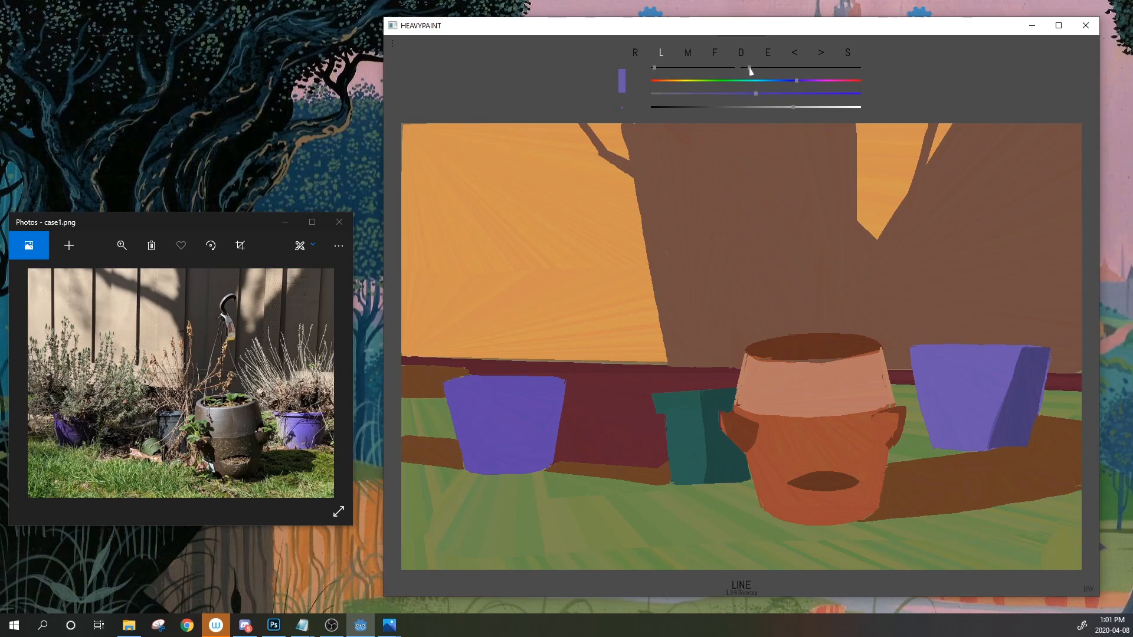
{"action": "left_click_drag", "start_coordinate": [751, 69], "coordinate": [767, 70]}
{"action": "mouse_move", "coordinate": [770, 54]}
{"action": "left_mouse_down"}
{"action": "mouse_move", "coordinate": [1035, 361]}
{"action": "mouse_move", "coordinate": [1054, 351]}
{"action": "left_mouse_up"}
{"action": "mouse_move", "coordinate": [770, 54]}
{"action": "left_mouse_down"}
{"action": "mouse_move", "coordinate": [696, 425]}
{"action": "mouse_move", "coordinate": [531, 422]}
{"action": "mouse_move", "coordinate": [485, 405]}
{"action": "left_mouse_up"}
Draw dark purple rim lines and diagonals on the left pot
{"action": "left_click", "coordinate": [768, 53]}
{"action": "left_click", "coordinate": [1022, 401]}
{"action": "left_click_drag", "start_coordinate": [494, 389], "coordinate": [523, 461]}
{"action": "left_click_drag", "start_coordinate": [452, 385], "coordinate": [546, 385]}
{"action": "mouse_move", "coordinate": [454, 381]}
{"action": "left_mouse_down"}
{"action": "mouse_move", "coordinate": [558, 383]}
{"action": "mouse_move", "coordinate": [502, 399]}
{"action": "mouse_move", "coordinate": [521, 436]}
{"action": "left_mouse_up"}
Raise colour jitter to 16 and stroke jittered shading down the left pot's right side
{"action": "mouse_move", "coordinate": [655, 68]}
{"action": "left_mouse_down"}
{"action": "mouse_move", "coordinate": [726, 67]}
{"action": "mouse_move", "coordinate": [670, 68]}
{"action": "left_mouse_up"}
{"action": "left_click_drag", "start_coordinate": [506, 392], "coordinate": [526, 451]}
{"action": "left_click_drag", "start_coordinate": [520, 392], "coordinate": [528, 455]}
{"action": "left_click_drag", "start_coordinate": [530, 394], "coordinate": [533, 454]}
{"action": "left_click_drag", "start_coordinate": [543, 393], "coordinate": [538, 454]}
{"action": "left_click_drag", "start_coordinate": [553, 392], "coordinate": [547, 454]}
{"action": "left_click_drag", "start_coordinate": [559, 388], "coordinate": [550, 455]}
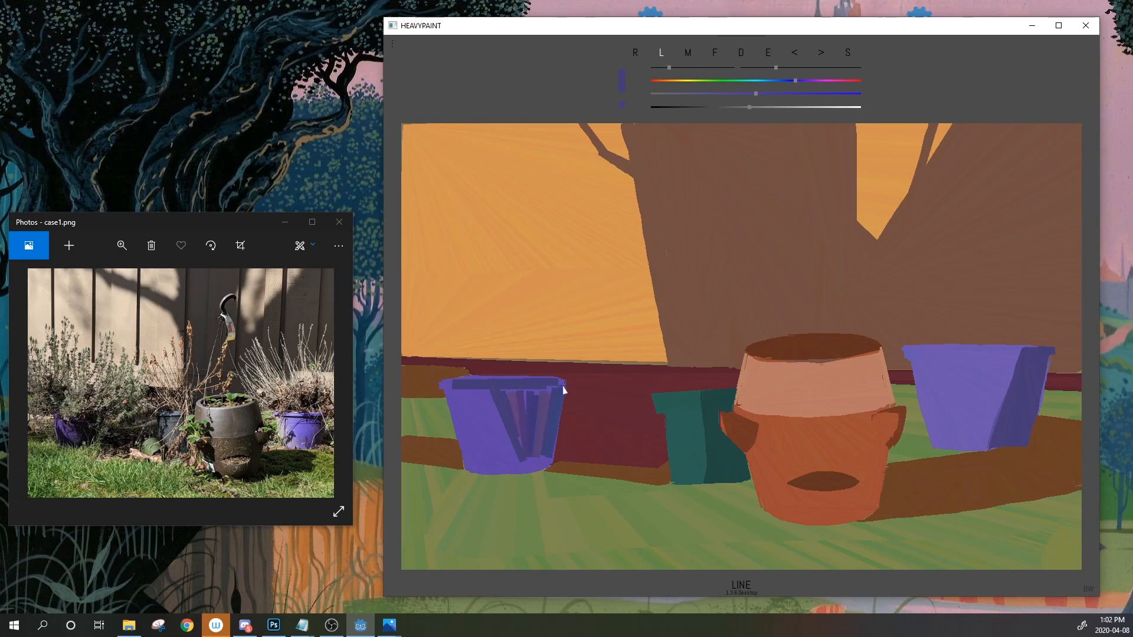
{"action": "mouse_move", "coordinate": [563, 388]}
{"action": "left_mouse_down"}
{"action": "mouse_move", "coordinate": [525, 472]}
{"action": "mouse_move", "coordinate": [501, 396]}
{"action": "left_mouse_up"}
{"action": "left_click_drag", "start_coordinate": [559, 392], "coordinate": [536, 470]}
Streak shading down the right pot's shaded side, then lower colour jitter to 6 and resample purple
{"action": "left_click_drag", "start_coordinate": [1042, 377], "coordinate": [995, 447]}
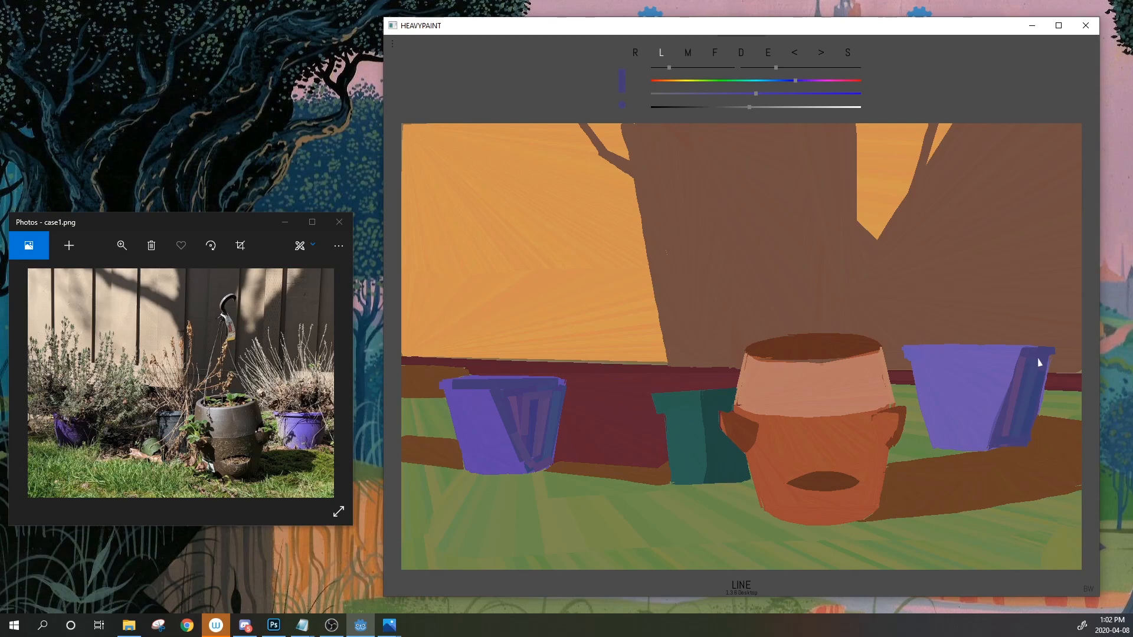
{"action": "left_click", "coordinate": [716, 54]}
{"action": "left_click", "coordinate": [795, 55]}
{"action": "left_click", "coordinate": [767, 56]}
{"action": "left_click", "coordinate": [1009, 425]}
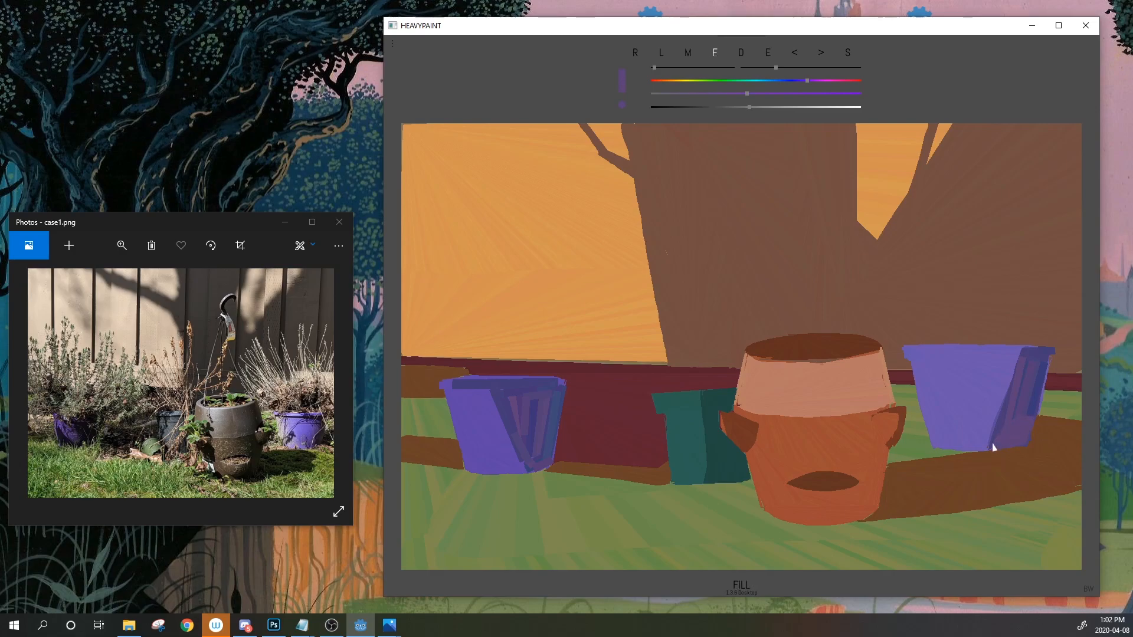
{"action": "left_click", "coordinate": [687, 53]}
Smooth the right pot's shaded side by blending it
{"action": "left_click_drag", "start_coordinate": [1027, 427], "coordinate": [1009, 432]}
{"action": "left_click", "coordinate": [768, 53]}
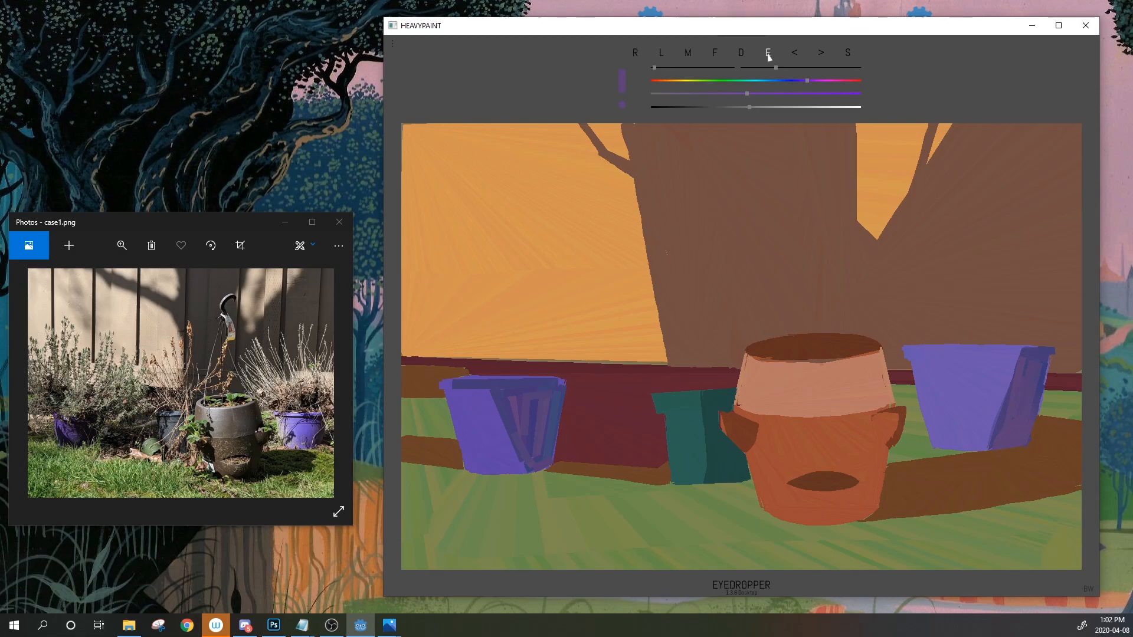
{"action": "left_click", "coordinate": [520, 389]}
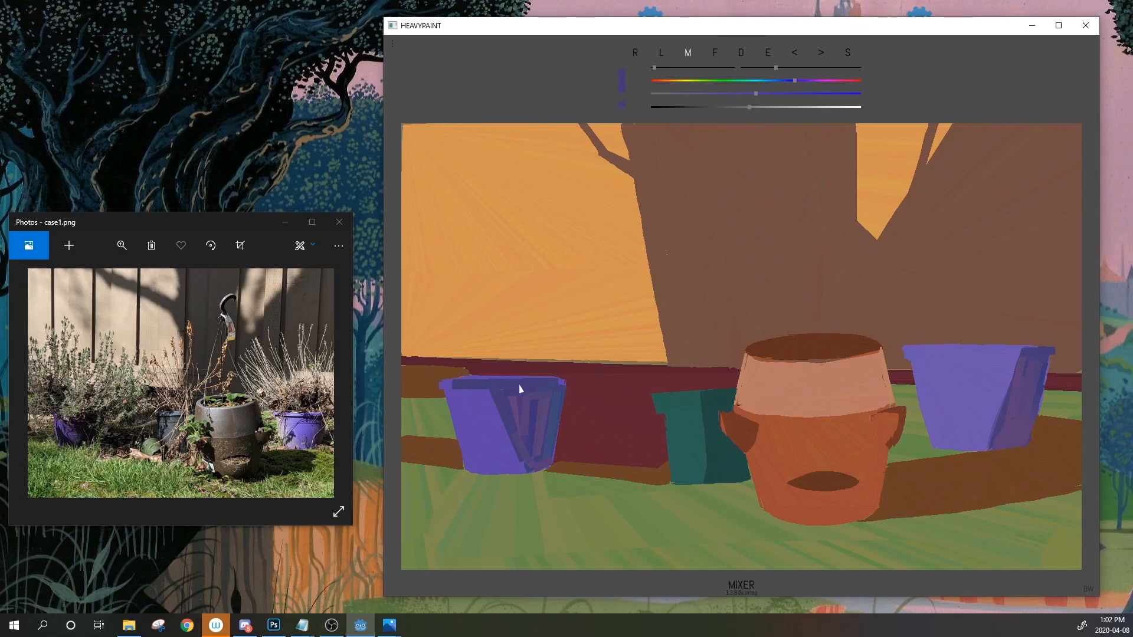
{"action": "left_click", "coordinate": [768, 52]}
{"action": "left_click", "coordinate": [736, 432]}
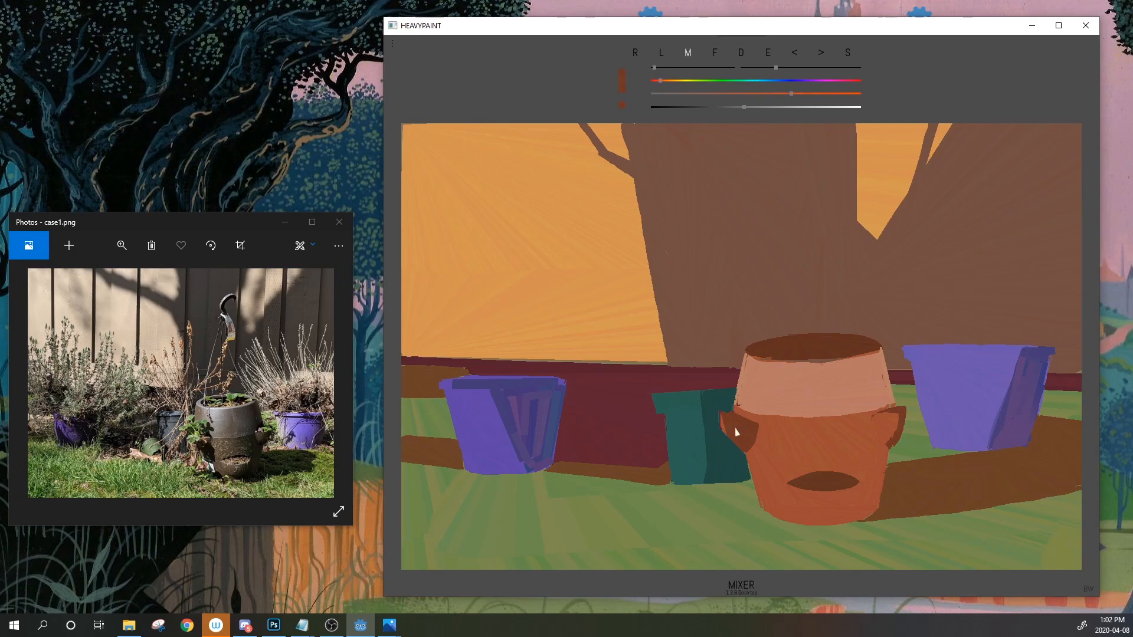
Mix an olive green on the hue and brightness sliders and paint a small leaf on the teal pot
{"action": "left_click", "coordinate": [704, 80]}
{"action": "left_click", "coordinate": [715, 53]}
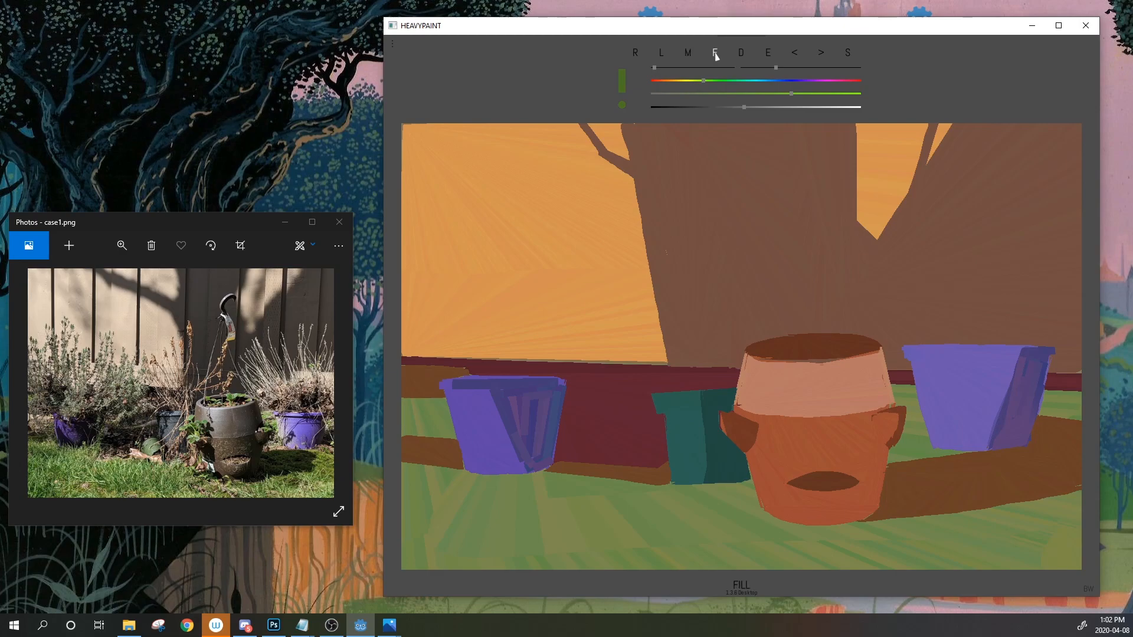
{"action": "left_click", "coordinate": [690, 80]}
{"action": "left_click", "coordinate": [750, 107]}
{"action": "left_click", "coordinate": [753, 108]}
{"action": "left_click", "coordinate": [696, 82]}
{"action": "left_click_drag", "start_coordinate": [726, 418], "coordinate": [724, 412]}
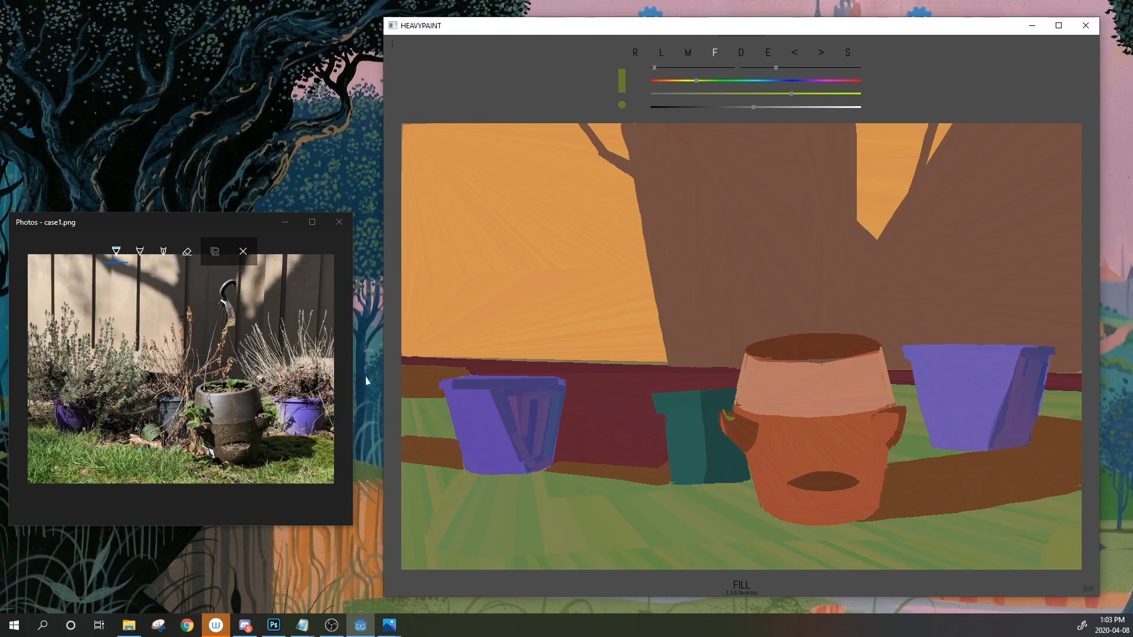
{"action": "mouse_move", "coordinate": [728, 419]}
{"action": "left_mouse_down"}
{"action": "mouse_move", "coordinate": [735, 400]}
{"action": "mouse_move", "coordinate": [728, 422]}
{"action": "left_mouse_up"}
{"action": "left_click", "coordinate": [789, 56]}
{"action": "mouse_move", "coordinate": [713, 394]}
{"action": "left_mouse_down"}
{"action": "mouse_move", "coordinate": [732, 385]}
{"action": "mouse_move", "coordinate": [711, 395]}
{"action": "mouse_move", "coordinate": [727, 403]}
{"action": "mouse_move", "coordinate": [711, 415]}
{"action": "mouse_move", "coordinate": [751, 409]}
{"action": "mouse_move", "coordinate": [734, 402]}
{"action": "left_mouse_up"}
Shift to a dark green and paint a leaf from the left edge reaching the left pot
{"action": "left_click", "coordinate": [769, 53]}
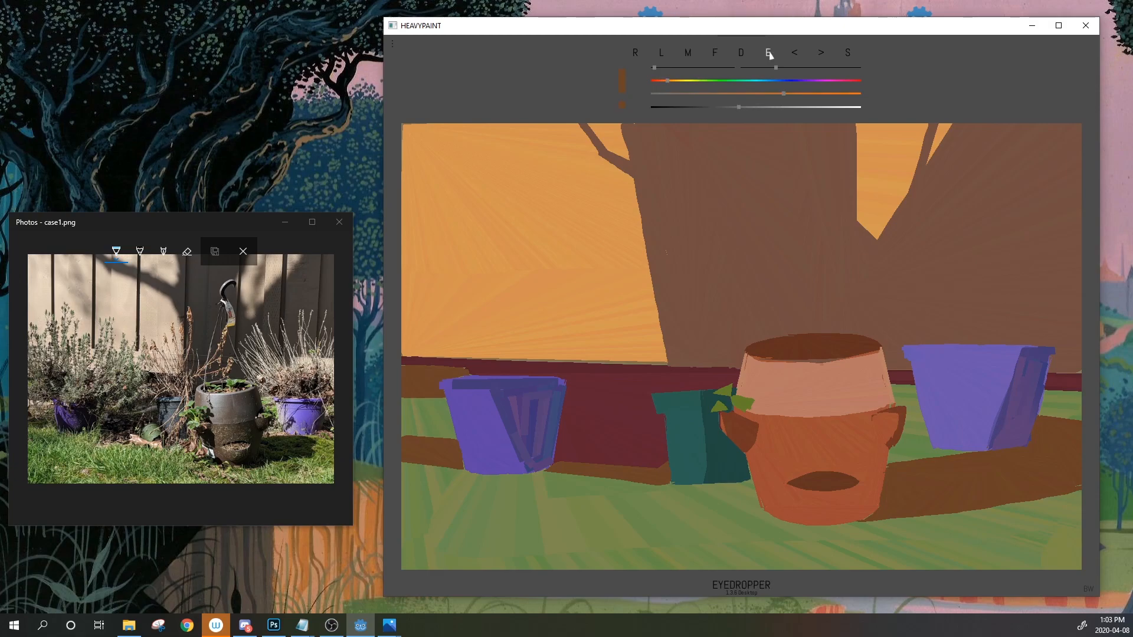
{"action": "left_click_drag", "start_coordinate": [769, 53], "coordinate": [505, 385]}
{"action": "left_click", "coordinate": [730, 80]}
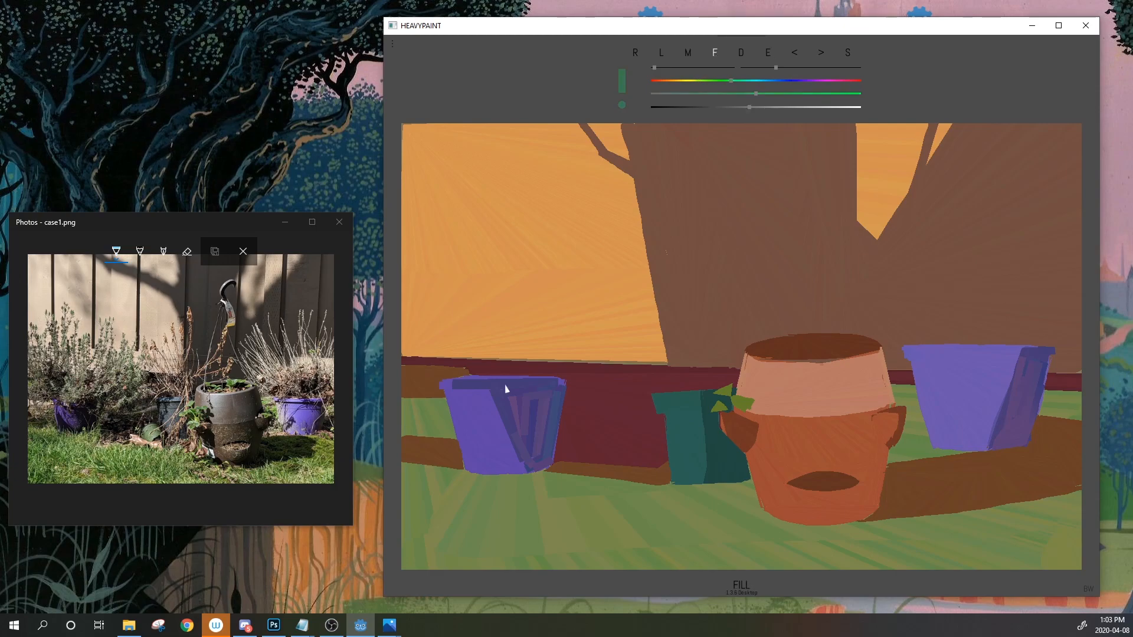
{"action": "left_click_drag", "start_coordinate": [733, 80], "coordinate": [730, 81]}
{"action": "mouse_move", "coordinate": [406, 342]}
{"action": "left_mouse_down"}
{"action": "mouse_move", "coordinate": [445, 383]}
{"action": "mouse_move", "coordinate": [430, 367]}
{"action": "mouse_move", "coordinate": [476, 378]}
{"action": "mouse_move", "coordinate": [406, 341]}
{"action": "left_mouse_up"}
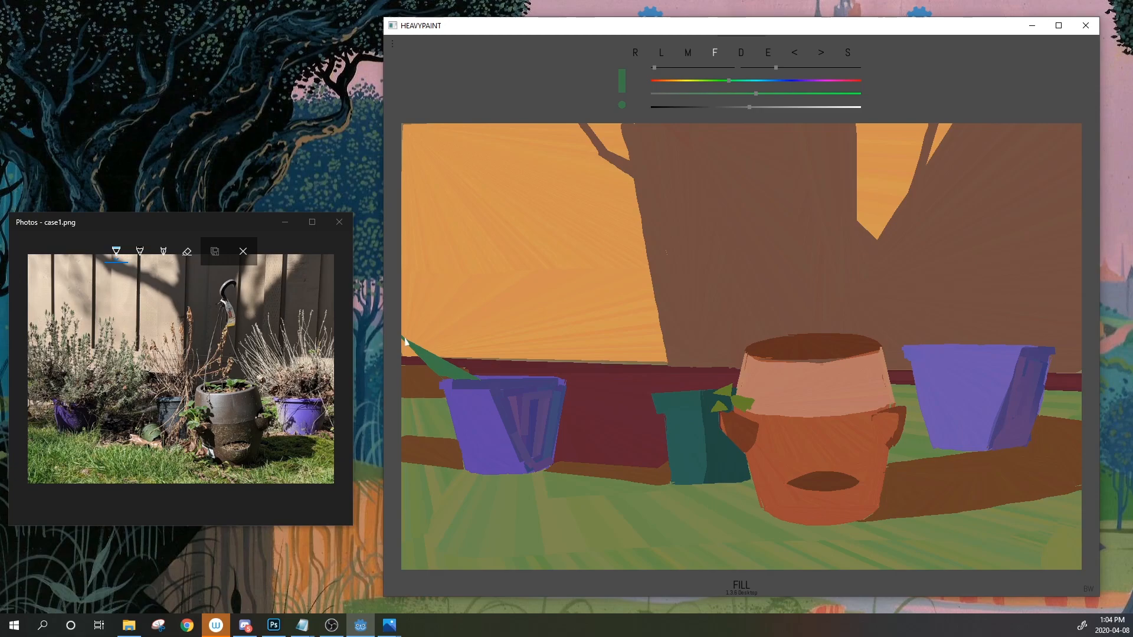
Build up a large leaf above the left pot, shaping its edges and base notch
{"action": "mouse_move", "coordinate": [403, 335]}
{"action": "left_mouse_down"}
{"action": "mouse_move", "coordinate": [413, 298]}
{"action": "mouse_move", "coordinate": [469, 374]}
{"action": "left_mouse_up"}
{"action": "left_click_drag", "start_coordinate": [419, 289], "coordinate": [478, 378]}
{"action": "left_click_drag", "start_coordinate": [421, 348], "coordinate": [400, 332]}
{"action": "left_click", "coordinate": [768, 52]}
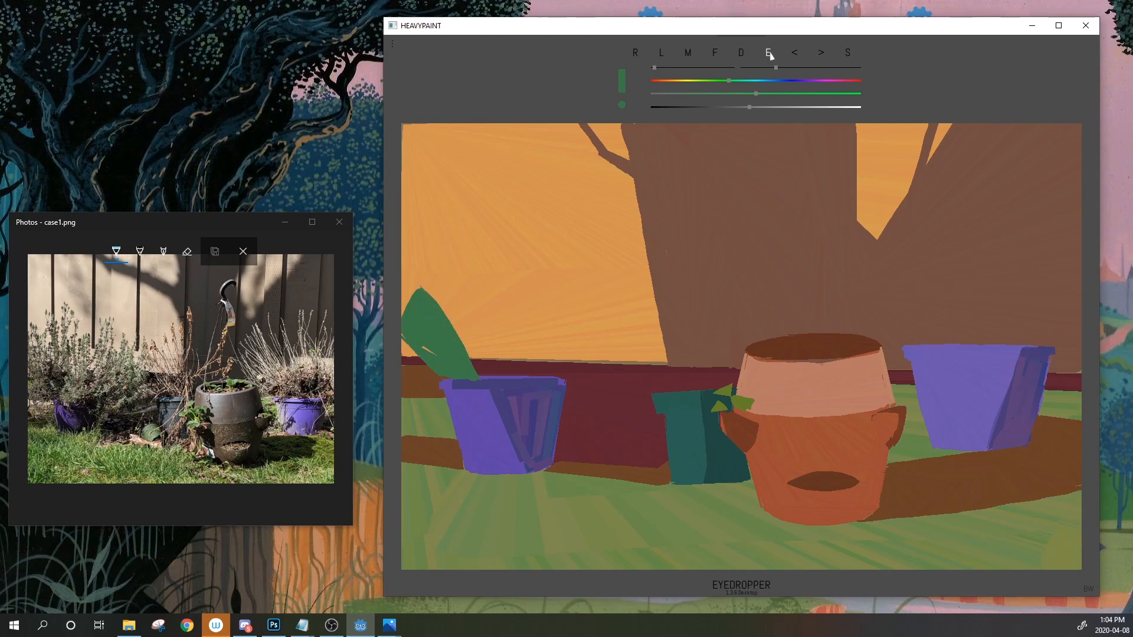
{"action": "left_click_drag", "start_coordinate": [412, 295], "coordinate": [409, 294]}
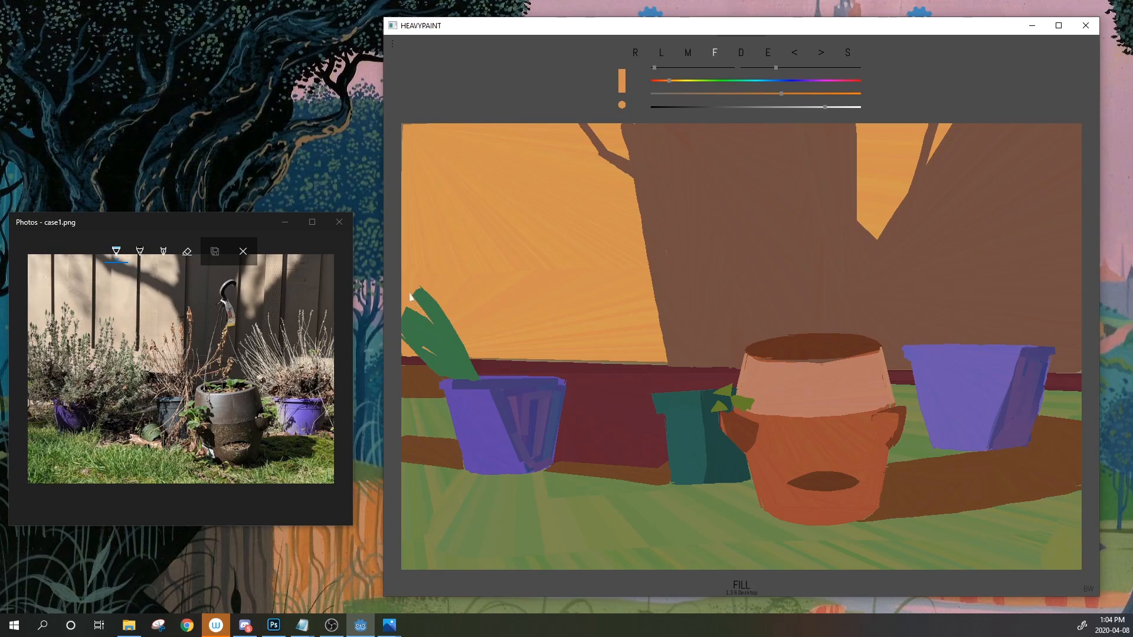
{"action": "left_click", "coordinate": [772, 52]}
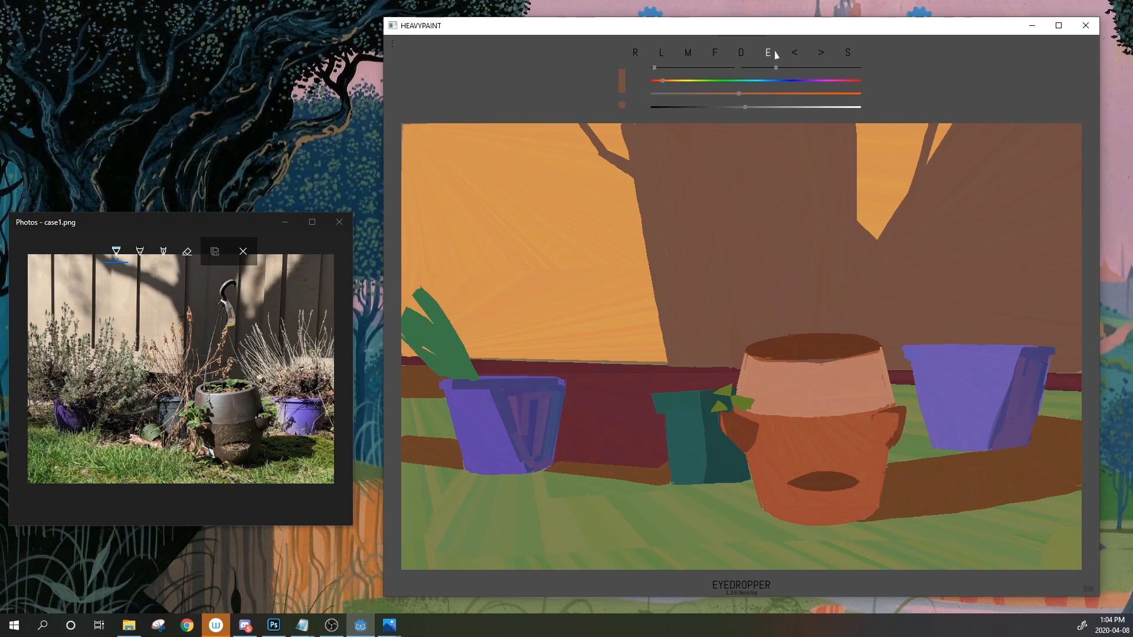
{"action": "left_click", "coordinate": [459, 347]}
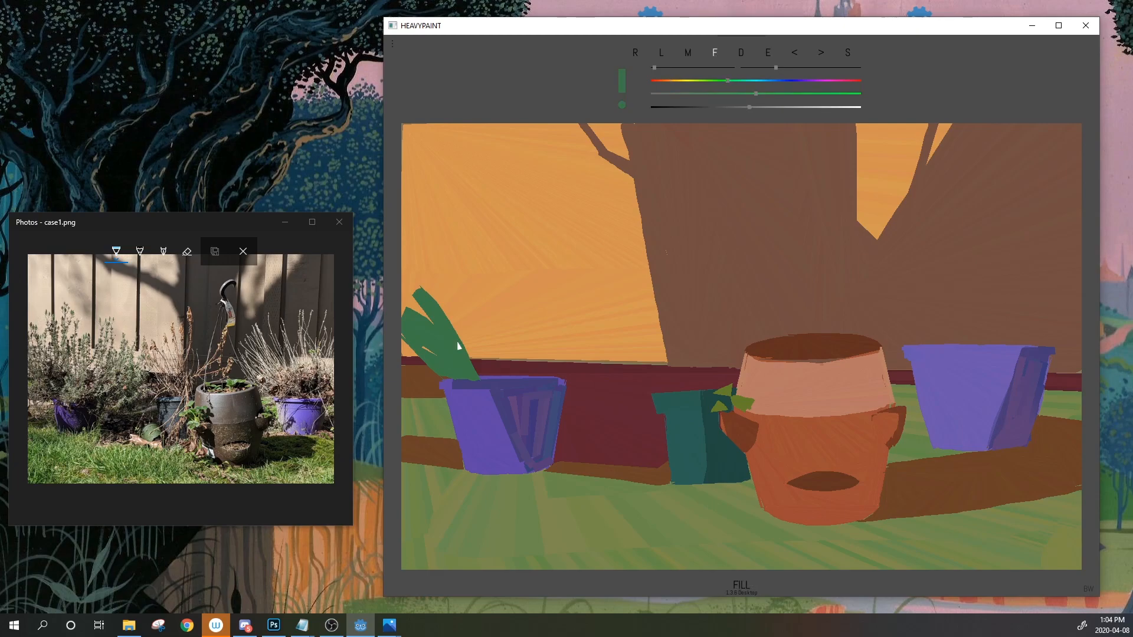
Resample the leaf green and fill a new leaf pointing up to the right
{"action": "left_click", "coordinate": [769, 53]}
{"action": "mouse_move", "coordinate": [540, 385]}
{"action": "left_mouse_down"}
{"action": "mouse_move", "coordinate": [555, 401]}
{"action": "mouse_move", "coordinate": [461, 354]}
{"action": "mouse_move", "coordinate": [444, 292]}
{"action": "mouse_move", "coordinate": [451, 343]}
{"action": "left_mouse_up"}
{"action": "left_click", "coordinate": [441, 342]}
{"action": "left_click", "coordinate": [794, 54]}
{"action": "left_click_drag", "start_coordinate": [435, 278], "coordinate": [415, 298]}
{"action": "left_click_drag", "start_coordinate": [415, 299], "coordinate": [414, 299]}
With jittered line strokes, straighten and thicken the leaf edges and fill light gaps near the tips
{"action": "left_click", "coordinate": [661, 52]}
{"action": "left_click_drag", "start_coordinate": [780, 71], "coordinate": [767, 71]}
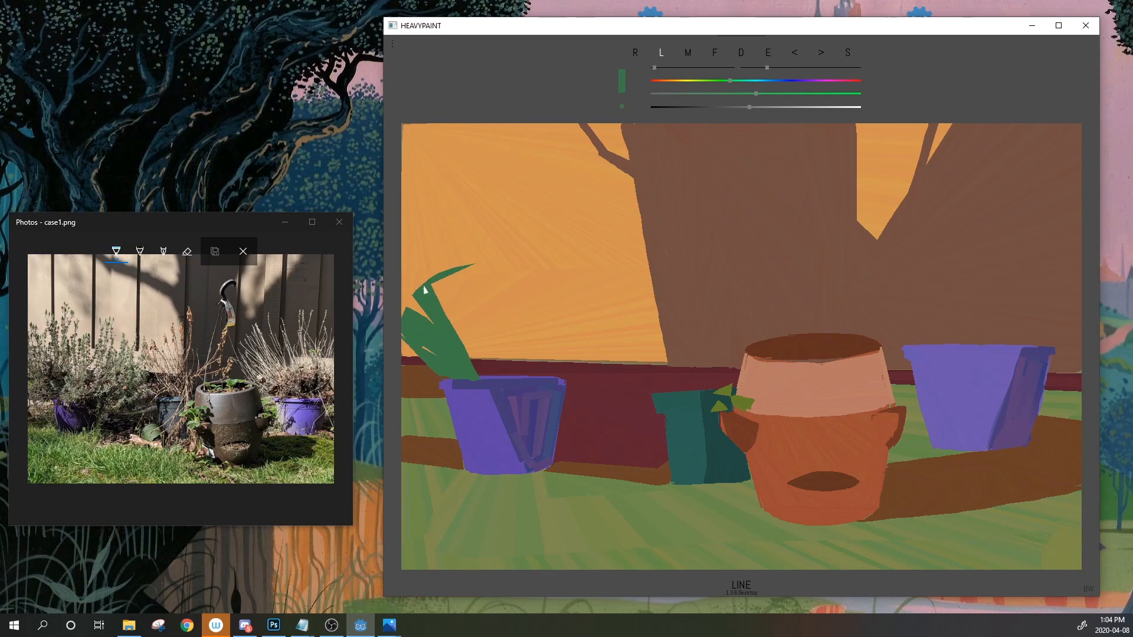
{"action": "left_click_drag", "start_coordinate": [655, 68], "coordinate": [670, 69]}
{"action": "mouse_move", "coordinate": [468, 371]}
{"action": "left_mouse_down"}
{"action": "mouse_move", "coordinate": [430, 286]}
{"action": "mouse_move", "coordinate": [438, 295]}
{"action": "left_mouse_up"}
{"action": "left_click_drag", "start_coordinate": [459, 373], "coordinate": [415, 328]}
{"action": "left_click_drag", "start_coordinate": [474, 374], "coordinate": [436, 283]}
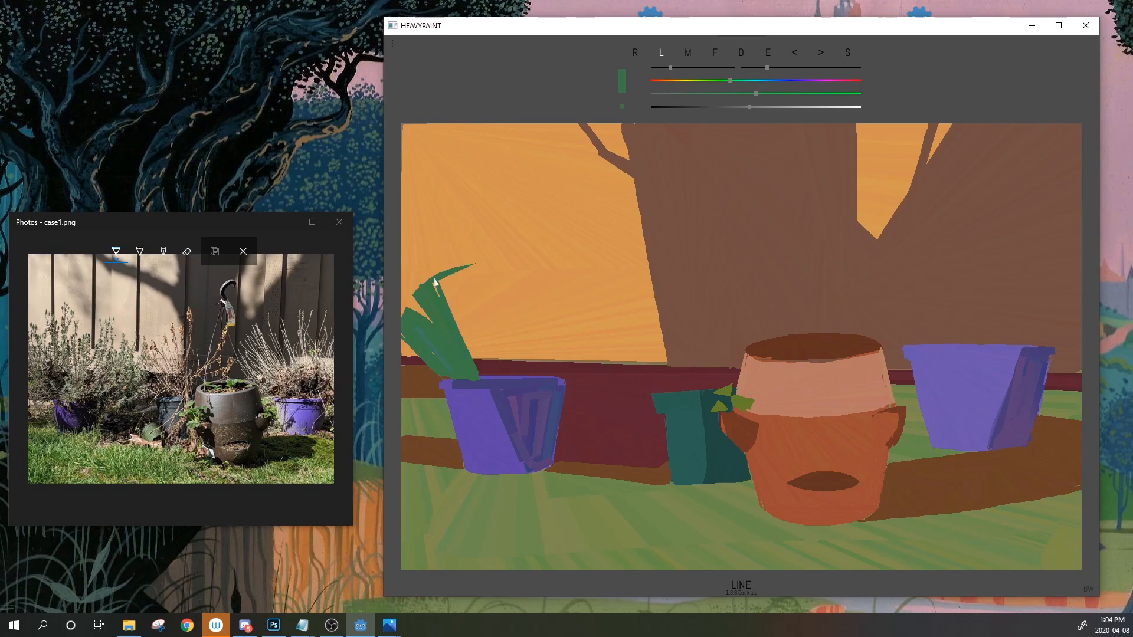
{"action": "mouse_move", "coordinate": [477, 370]}
{"action": "left_mouse_down"}
{"action": "mouse_move", "coordinate": [444, 276]}
{"action": "mouse_move", "coordinate": [479, 372]}
{"action": "left_mouse_up"}
{"action": "left_click_drag", "start_coordinate": [441, 281], "coordinate": [474, 372]}
{"action": "mouse_move", "coordinate": [456, 275]}
{"action": "left_mouse_down"}
{"action": "mouse_move", "coordinate": [483, 372]}
{"action": "mouse_move", "coordinate": [454, 255]}
{"action": "left_mouse_up"}
Paint tall and thin upright blades right of the leaves, some forking from the pot rim
{"action": "mouse_move", "coordinate": [486, 346]}
{"action": "left_mouse_down"}
{"action": "mouse_move", "coordinate": [469, 247]}
{"action": "mouse_move", "coordinate": [498, 346]}
{"action": "left_mouse_up"}
{"action": "mouse_move", "coordinate": [498, 345]}
{"action": "left_mouse_down"}
{"action": "mouse_move", "coordinate": [500, 268]}
{"action": "mouse_move", "coordinate": [554, 268]}
{"action": "left_mouse_up"}
{"action": "left_click", "coordinate": [794, 55]}
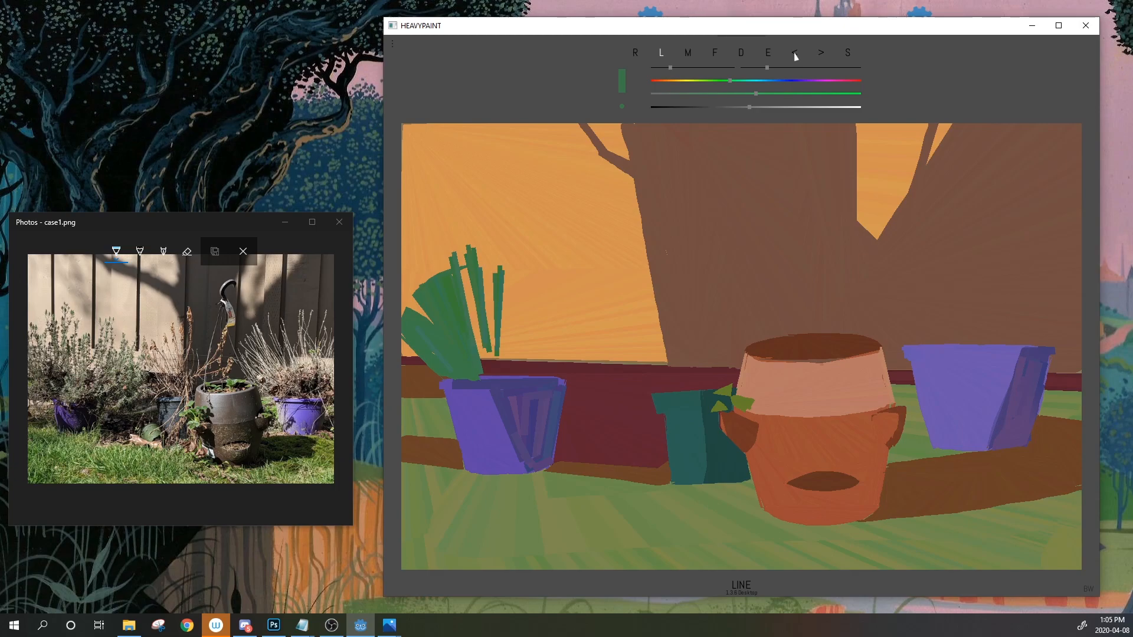
{"action": "left_click_drag", "start_coordinate": [501, 354], "coordinate": [518, 287]}
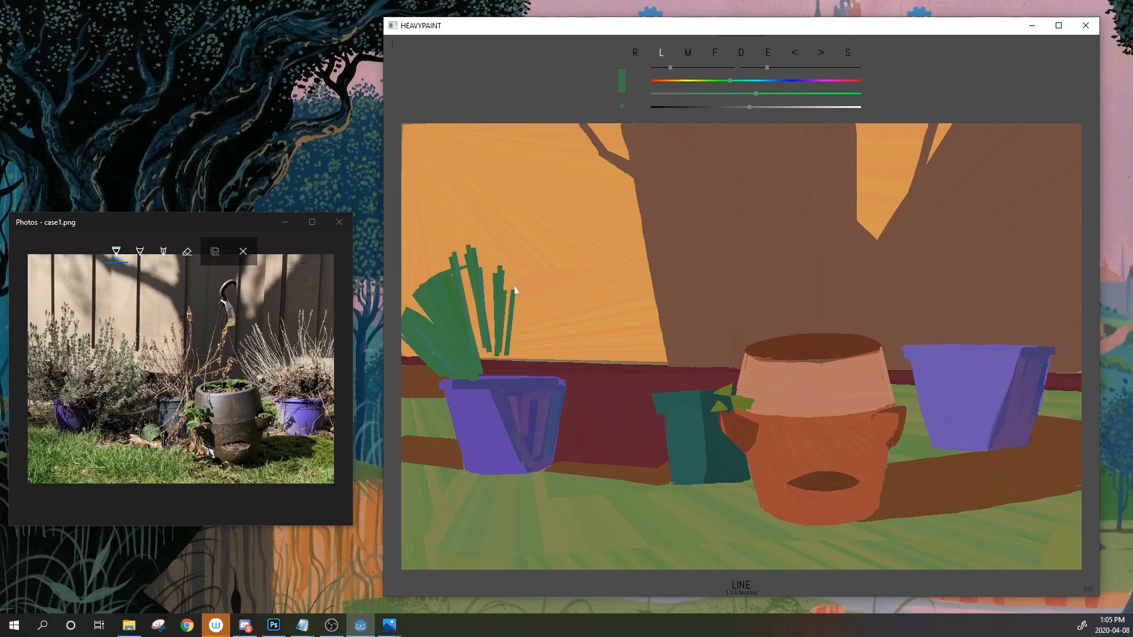
{"action": "left_click_drag", "start_coordinate": [511, 354], "coordinate": [527, 275]}
{"action": "mouse_move", "coordinate": [516, 351]}
{"action": "left_mouse_down"}
{"action": "mouse_move", "coordinate": [538, 258]}
{"action": "mouse_move", "coordinate": [556, 254]}
{"action": "left_mouse_up"}
{"action": "left_click_drag", "start_coordinate": [530, 351], "coordinate": [560, 296]}
{"action": "left_click_drag", "start_coordinate": [594, 338], "coordinate": [556, 385]}
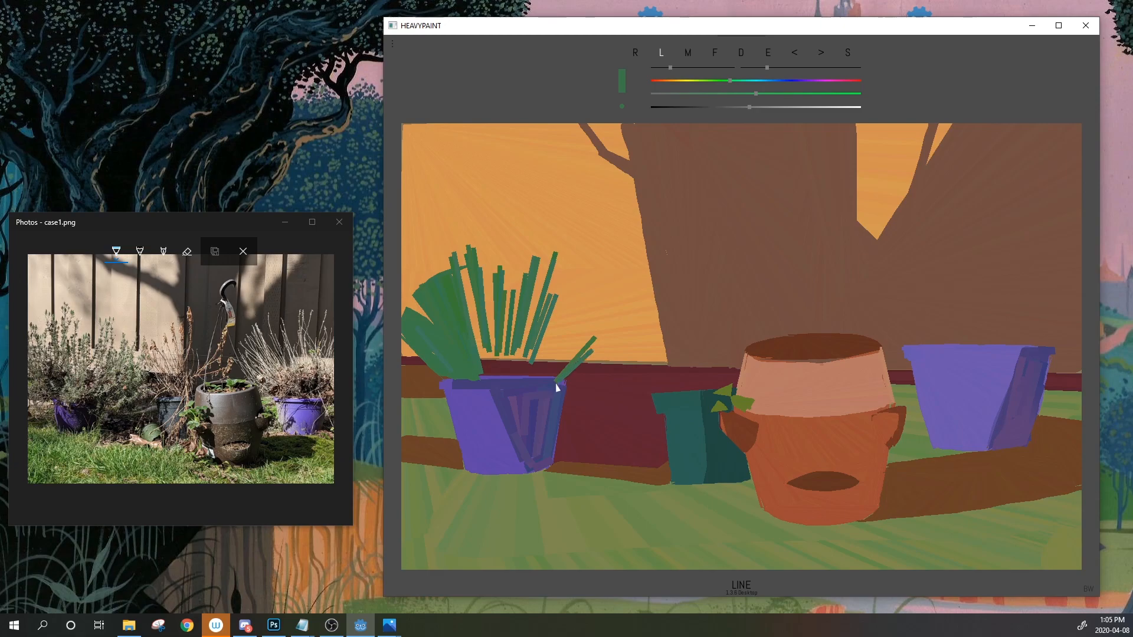
{"action": "mouse_move", "coordinate": [615, 338]}
{"action": "left_mouse_down"}
{"action": "mouse_move", "coordinate": [560, 380]}
{"action": "mouse_move", "coordinate": [608, 352]}
{"action": "left_mouse_up"}
Fill a green mound above the pot's rim and widen the right-centre blade
{"action": "left_click", "coordinate": [715, 52]}
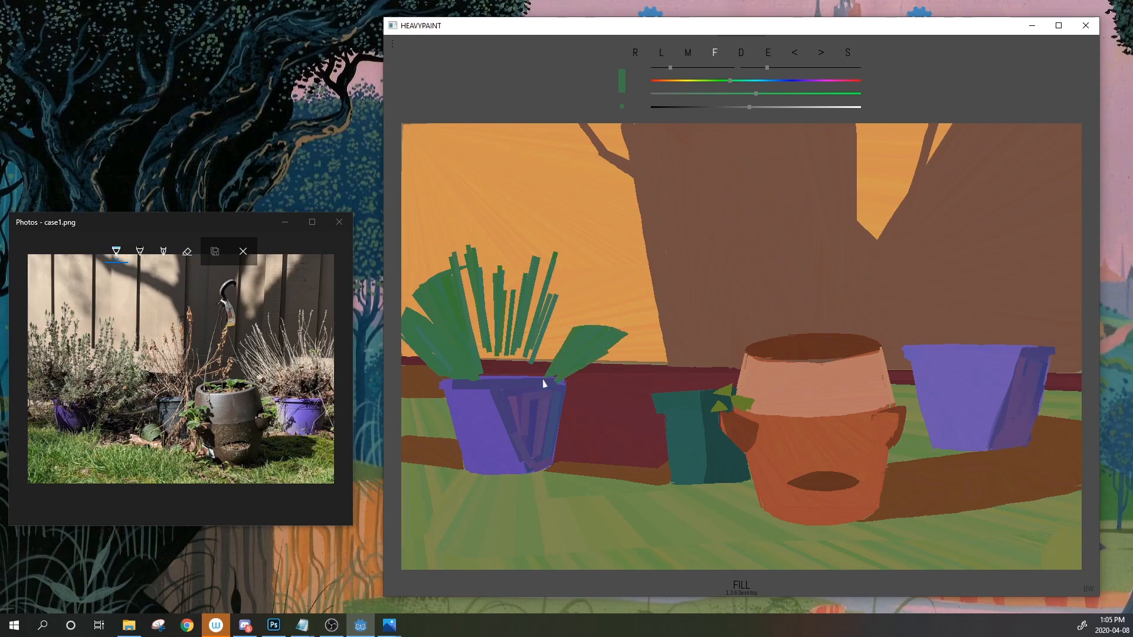
{"action": "mouse_move", "coordinate": [544, 379]}
{"action": "left_mouse_down"}
{"action": "mouse_move", "coordinate": [481, 354]}
{"action": "mouse_move", "coordinate": [481, 377]}
{"action": "mouse_move", "coordinate": [470, 349]}
{"action": "mouse_move", "coordinate": [475, 361]}
{"action": "mouse_move", "coordinate": [547, 331]}
{"action": "mouse_move", "coordinate": [535, 358]}
{"action": "left_mouse_up"}
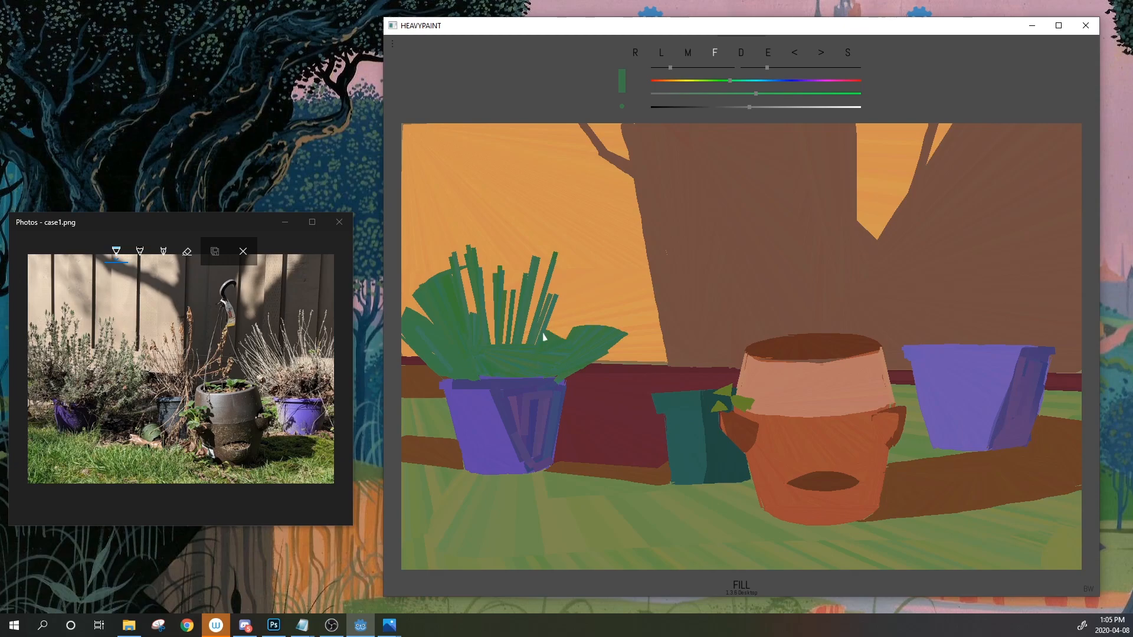
{"action": "mouse_move", "coordinate": [534, 258]}
{"action": "left_mouse_down"}
{"action": "mouse_move", "coordinate": [541, 281]}
{"action": "mouse_move", "coordinate": [525, 341]}
{"action": "left_mouse_up"}
Patch the blade's base, then zoom and pan the reference photo onto the lavender bush and purple pot
{"action": "left_click_drag", "start_coordinate": [532, 260], "coordinate": [525, 344]}
{"action": "left_click", "coordinate": [246, 254]}
{"action": "scroll", "coordinate": [63, 435], "scroll_direction": "up", "scroll_amount": 7}
{"action": "left_click_drag", "start_coordinate": [79, 392], "coordinate": [226, 409]}
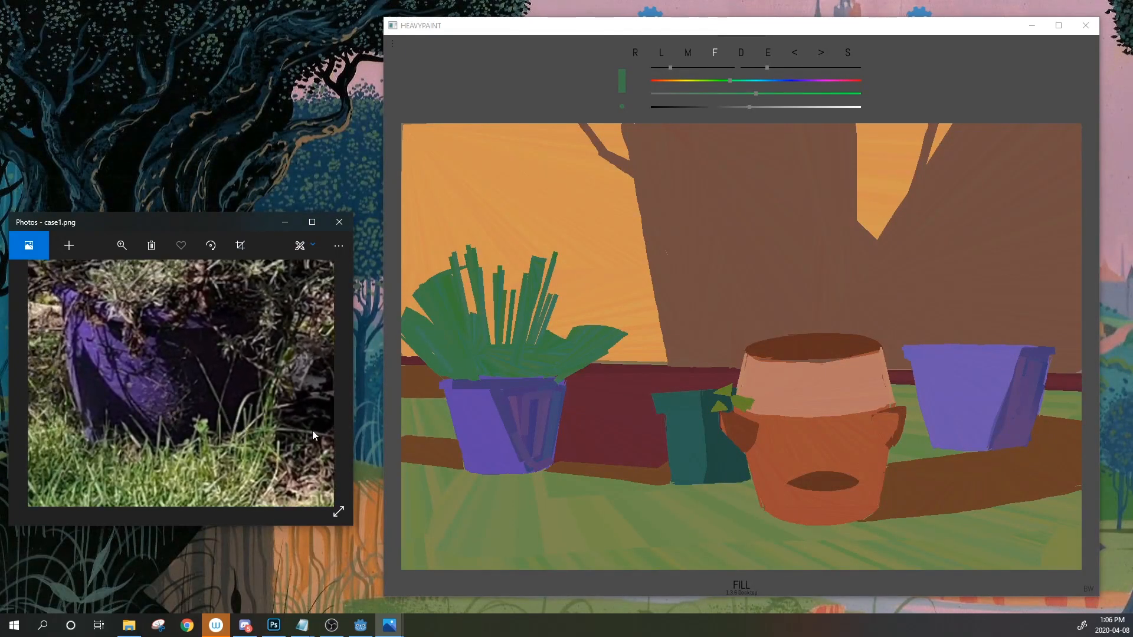
{"action": "scroll", "coordinate": [200, 379], "scroll_direction": "down", "scroll_amount": 3}
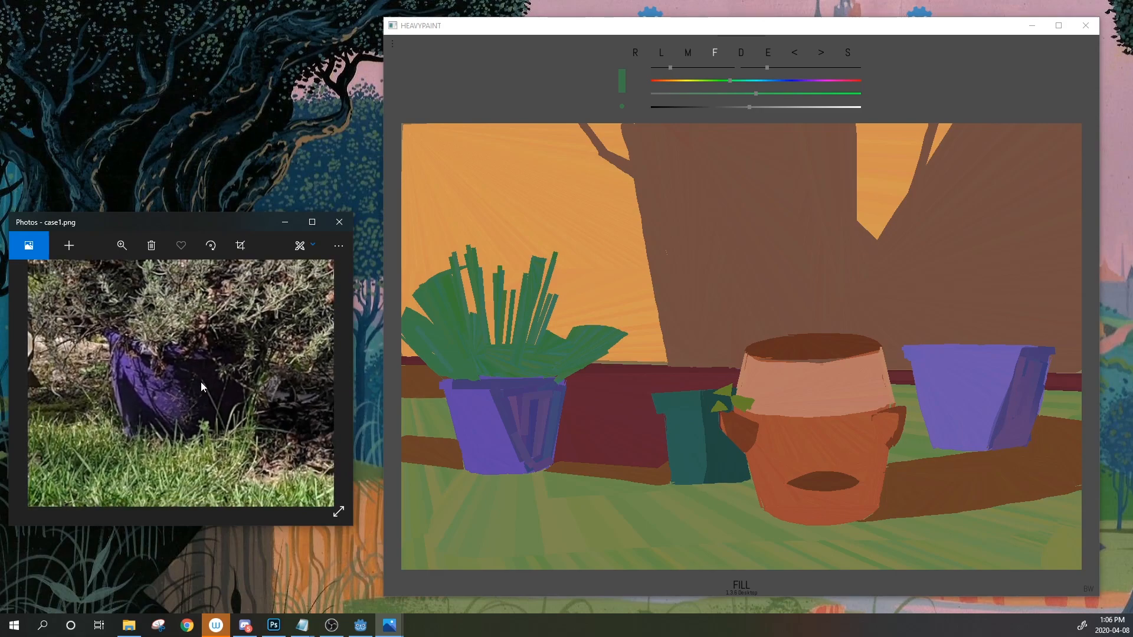
{"action": "left_click_drag", "start_coordinate": [204, 359], "coordinate": [213, 429]}
{"action": "scroll", "coordinate": [210, 422], "scroll_direction": "down", "scroll_amount": 3}
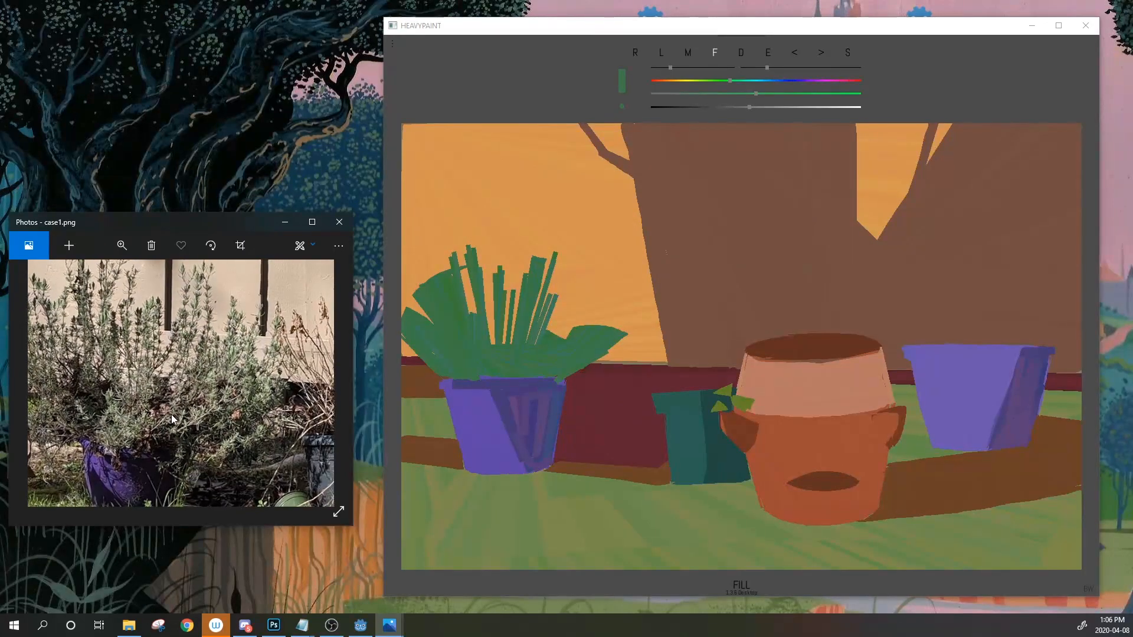
{"action": "scroll", "coordinate": [171, 414], "scroll_direction": "up", "scroll_amount": 1}
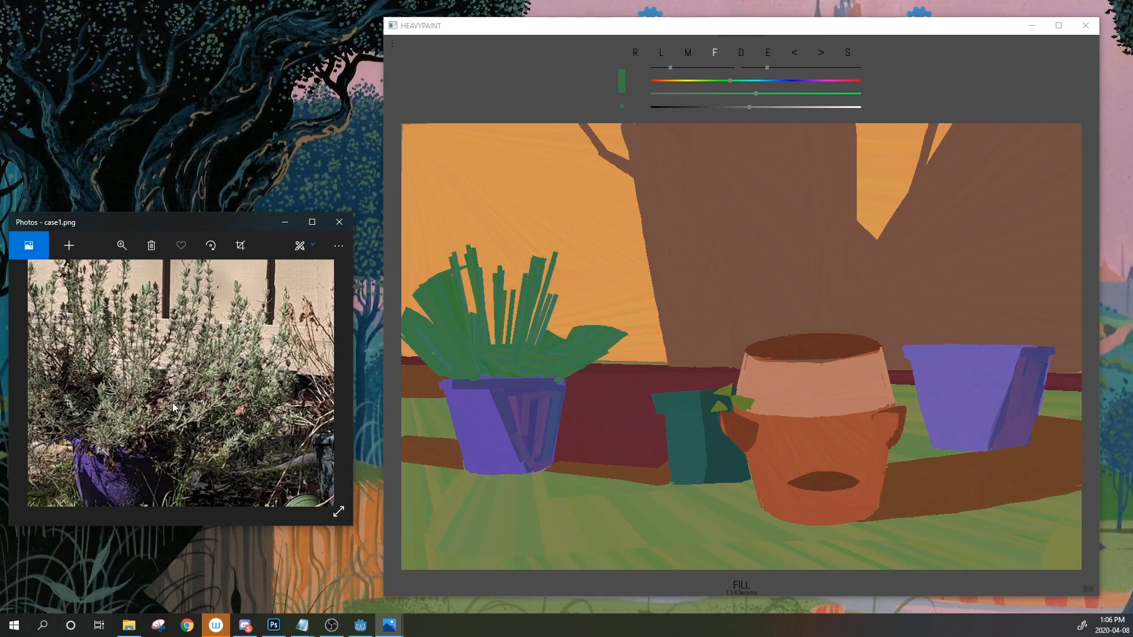
{"action": "scroll", "coordinate": [172, 406], "scroll_direction": "down", "scroll_amount": 3}
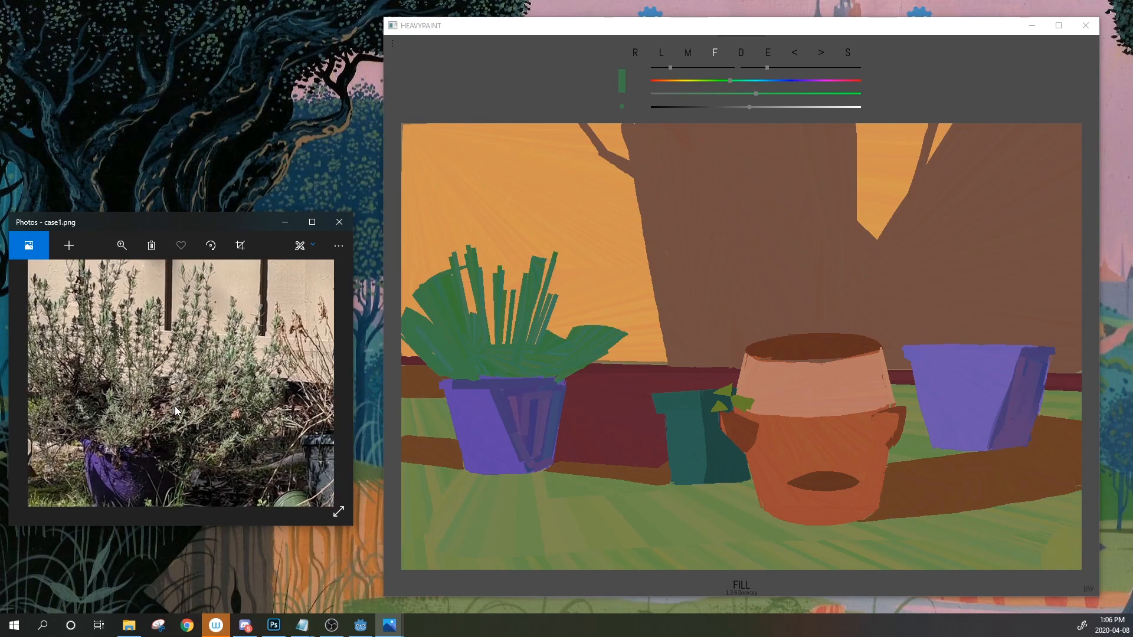
{"action": "left_click_drag", "start_coordinate": [132, 367], "coordinate": [140, 387]}
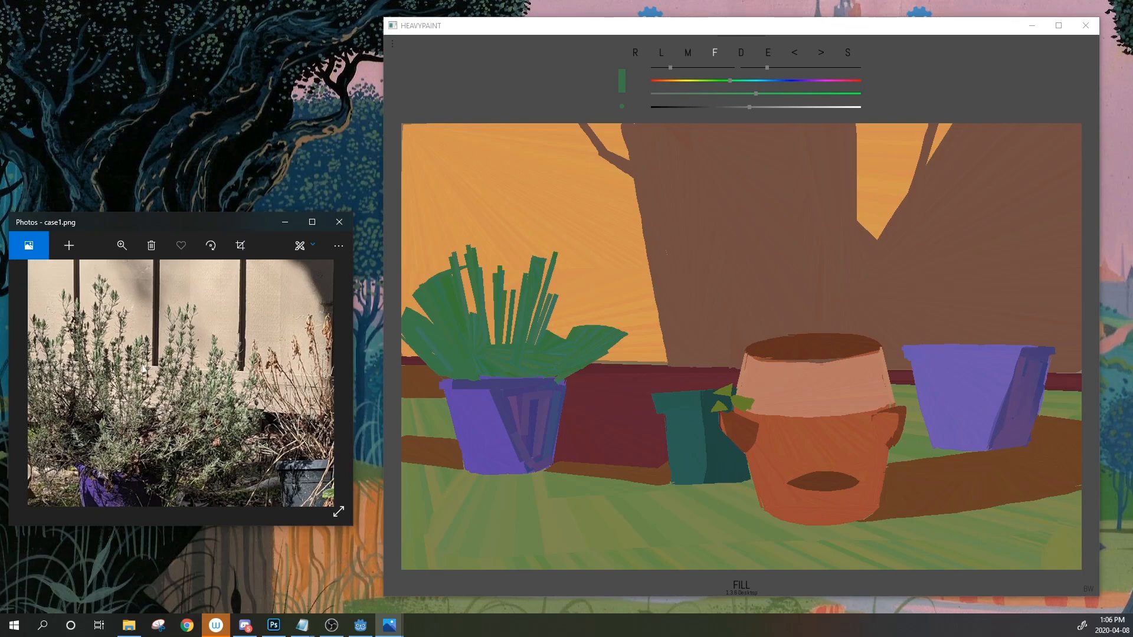
Add a small green mark above the leaf tip and start a filled shape above the leaves
{"action": "left_click", "coordinate": [635, 53]}
{"action": "left_click_drag", "start_coordinate": [533, 255], "coordinate": [528, 263]}
{"action": "left_click", "coordinate": [768, 53]}
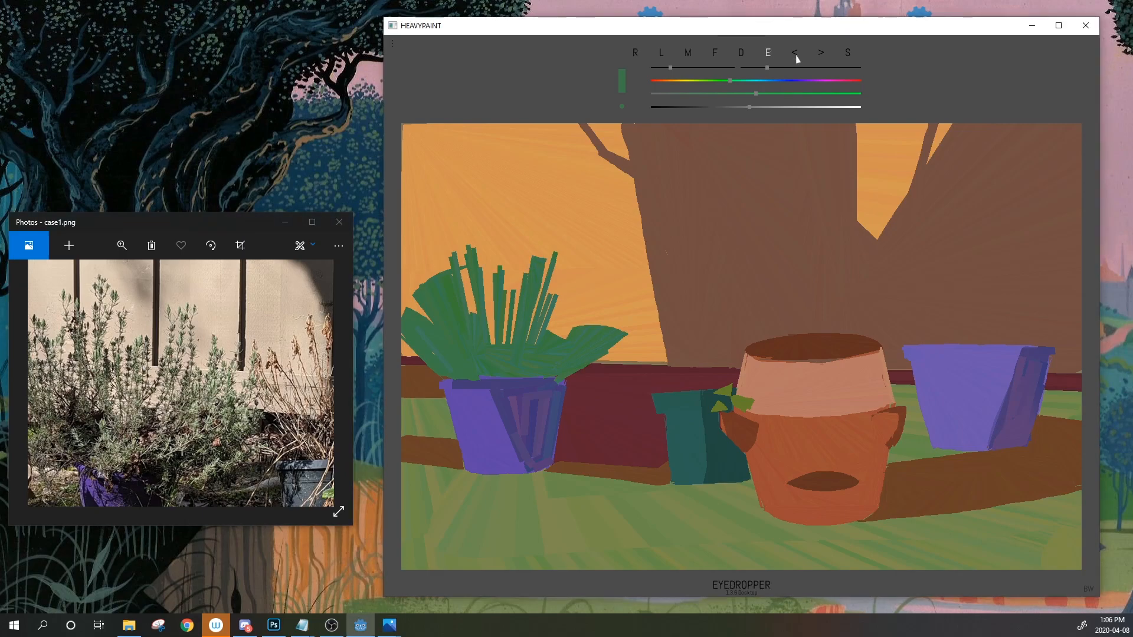
{"action": "left_click", "coordinate": [715, 54]}
{"action": "left_click_drag", "start_coordinate": [498, 269], "coordinate": [468, 269]}
Resample the plant green, fill a thin teal sliver between the leaves, and lighten the green
{"action": "left_click", "coordinate": [768, 55]}
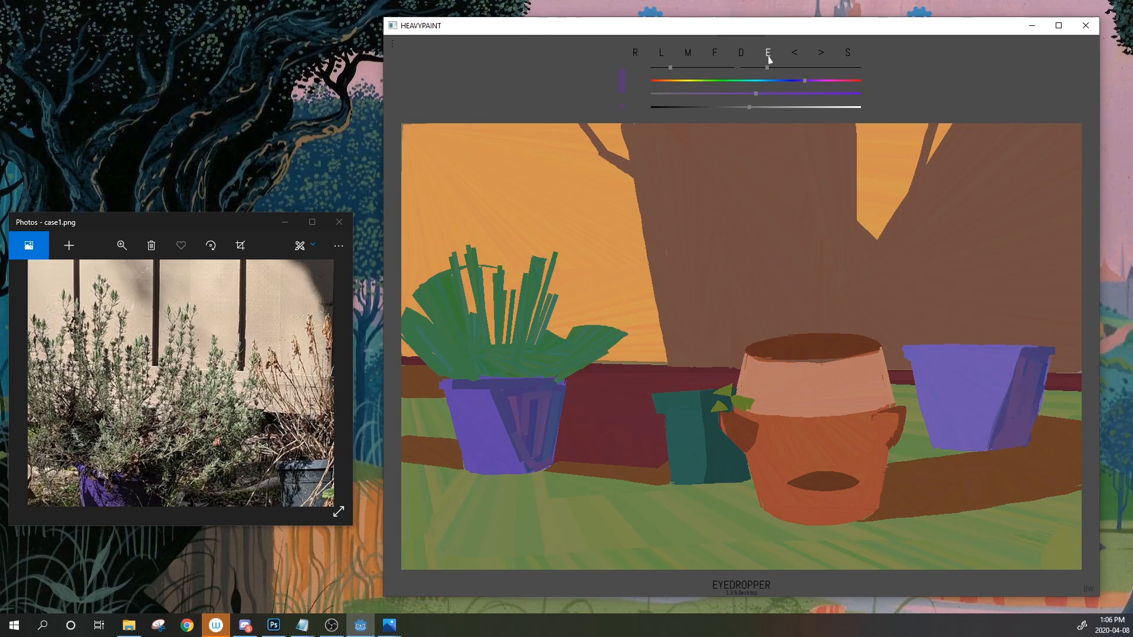
{"action": "mouse_move", "coordinate": [769, 60]}
{"action": "left_mouse_down"}
{"action": "mouse_move", "coordinate": [508, 501]}
{"action": "mouse_move", "coordinate": [507, 361]}
{"action": "left_mouse_up"}
{"action": "left_click_drag", "start_coordinate": [769, 60], "coordinate": [498, 332]}
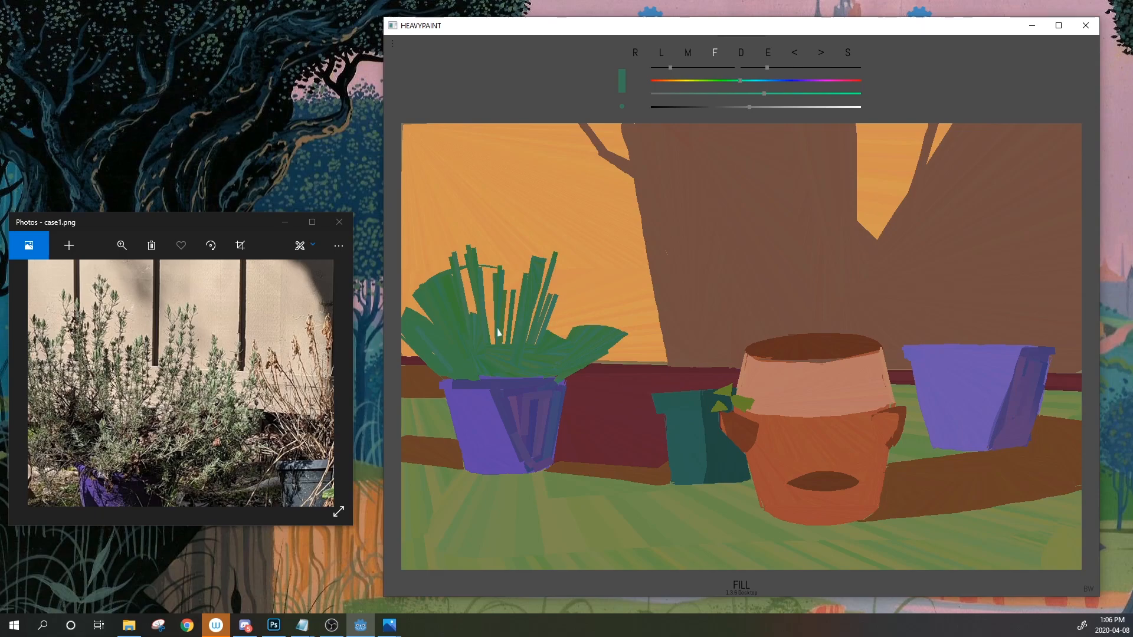
{"action": "left_click_drag", "start_coordinate": [445, 275], "coordinate": [507, 271]}
{"action": "left_click_drag", "start_coordinate": [755, 110], "coordinate": [773, 108]}
{"action": "left_click", "coordinate": [769, 54]}
{"action": "left_click", "coordinate": [521, 351]}
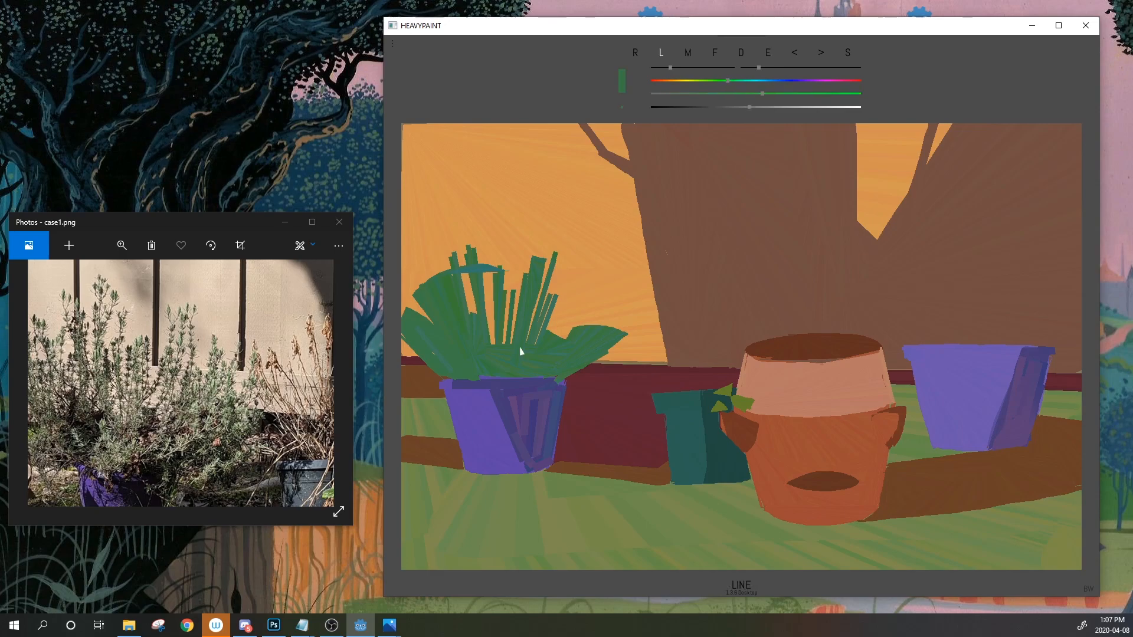
{"action": "key", "text": "Up"}
{"action": "key", "text": "Up"}
{"action": "key", "text": "Up"}
Lighten the green, enlarge the stroke, and dab light-green highlights on leaf tips and stalks
{"action": "left_click_drag", "start_coordinate": [791, 108], "coordinate": [794, 107]}
{"action": "left_click", "coordinate": [799, 108]}
{"action": "left_click", "coordinate": [767, 67]}
{"action": "mouse_move", "coordinate": [471, 257]}
{"action": "left_mouse_down"}
{"action": "mouse_move", "coordinate": [468, 248]}
{"action": "mouse_move", "coordinate": [475, 262]}
{"action": "left_mouse_up"}
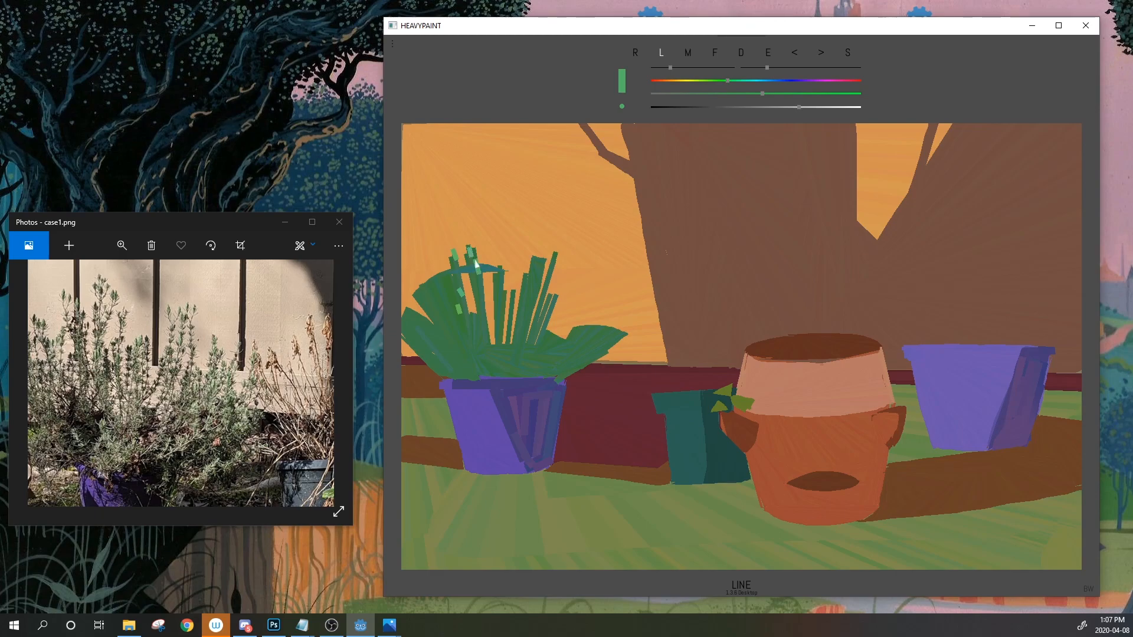
{"action": "left_click_drag", "start_coordinate": [470, 280], "coordinate": [472, 285]}
{"action": "mouse_move", "coordinate": [532, 263]}
{"action": "left_mouse_down"}
{"action": "mouse_move", "coordinate": [529, 278]}
{"action": "mouse_move", "coordinate": [541, 271]}
{"action": "left_mouse_up"}
{"action": "left_click_drag", "start_coordinate": [531, 312], "coordinate": [532, 304]}
{"action": "left_click_drag", "start_coordinate": [554, 262], "coordinate": [557, 257]}
Pick a darker stalk green and paint dark-green strokes down a plant stalk
{"action": "key", "text": "Down"}
{"action": "left_click_drag", "start_coordinate": [734, 107], "coordinate": [748, 107]}
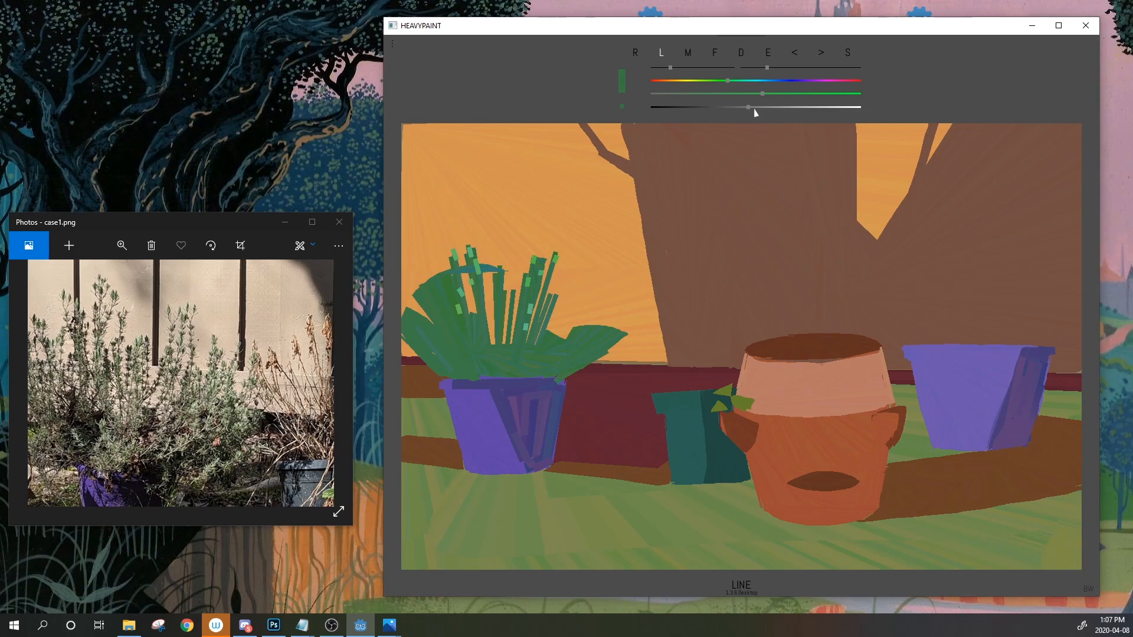
{"action": "right_click", "coordinate": [536, 277]}
{"action": "left_click_drag", "start_coordinate": [536, 295], "coordinate": [528, 341]}
Try an orange line across the plant tips, undo it, and pick orange again
{"action": "left_click", "coordinate": [512, 266], "text": "alt"}
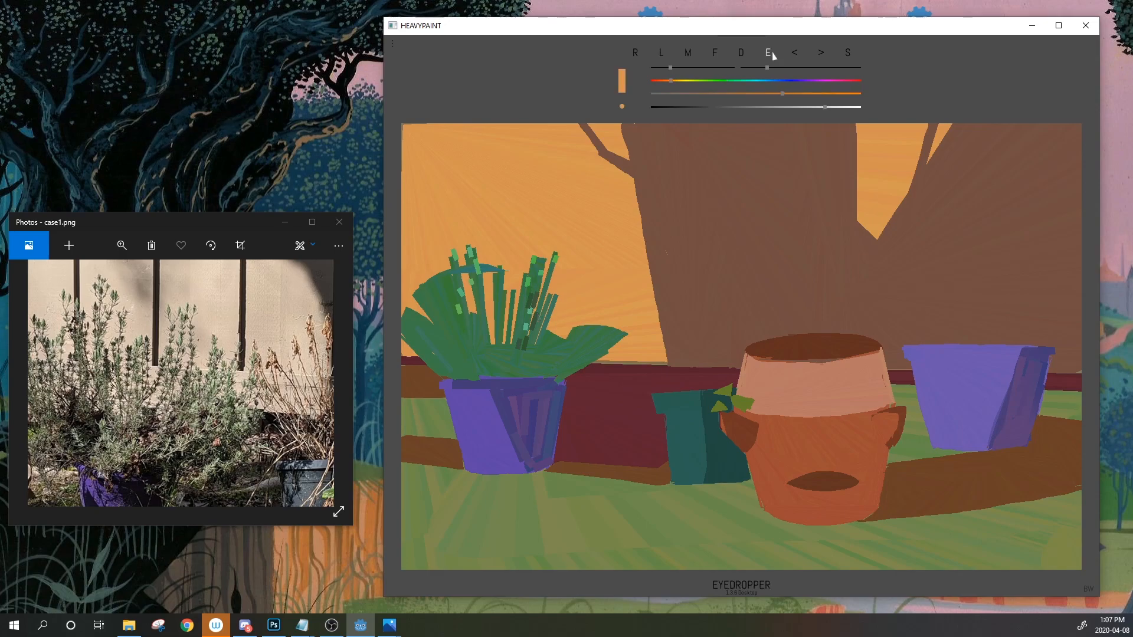
{"action": "left_click_drag", "start_coordinate": [479, 259], "coordinate": [445, 264]}
{"action": "left_click", "coordinate": [795, 53]}
{"action": "left_click", "coordinate": [715, 52]}
{"action": "left_click", "coordinate": [490, 263], "text": "alt"}
{"action": "left_click", "coordinate": [662, 58]}
Sample a plant green and paint strokes on the right-hand stems
{"action": "left_click", "coordinate": [768, 56]}
{"action": "left_click", "coordinate": [478, 272]}
{"action": "mouse_move", "coordinate": [527, 291]}
{"action": "left_mouse_down"}
{"action": "mouse_move", "coordinate": [524, 301]}
{"action": "mouse_move", "coordinate": [548, 300]}
{"action": "left_mouse_up"}
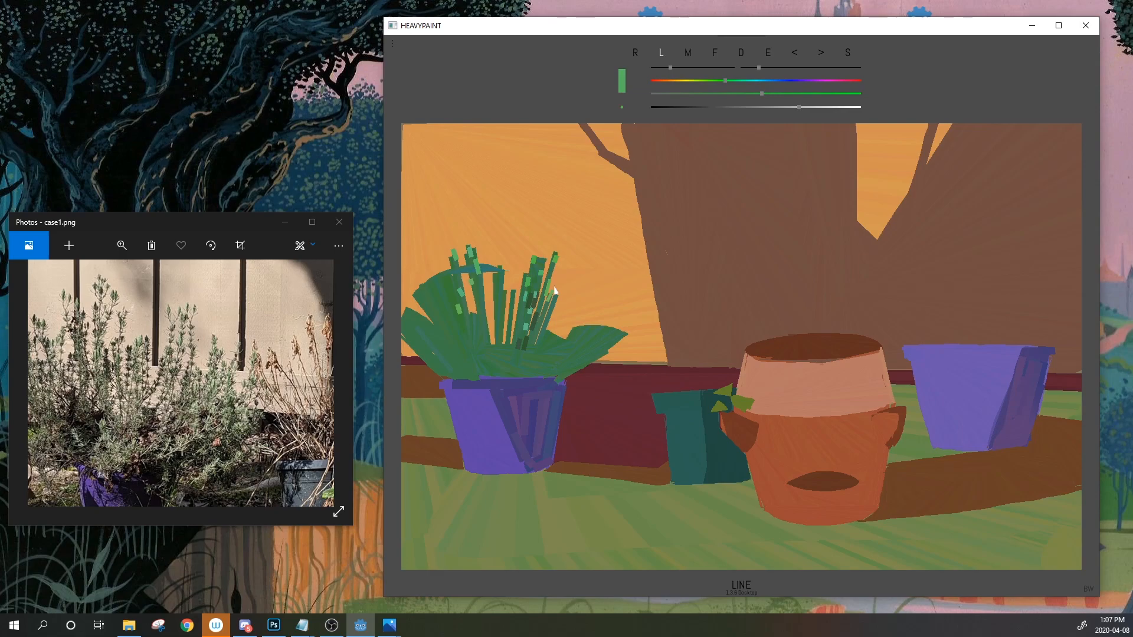
Sample dark green and fill a thin dark-green spike rising upward on the plant's right
{"action": "left_click", "coordinate": [769, 55]}
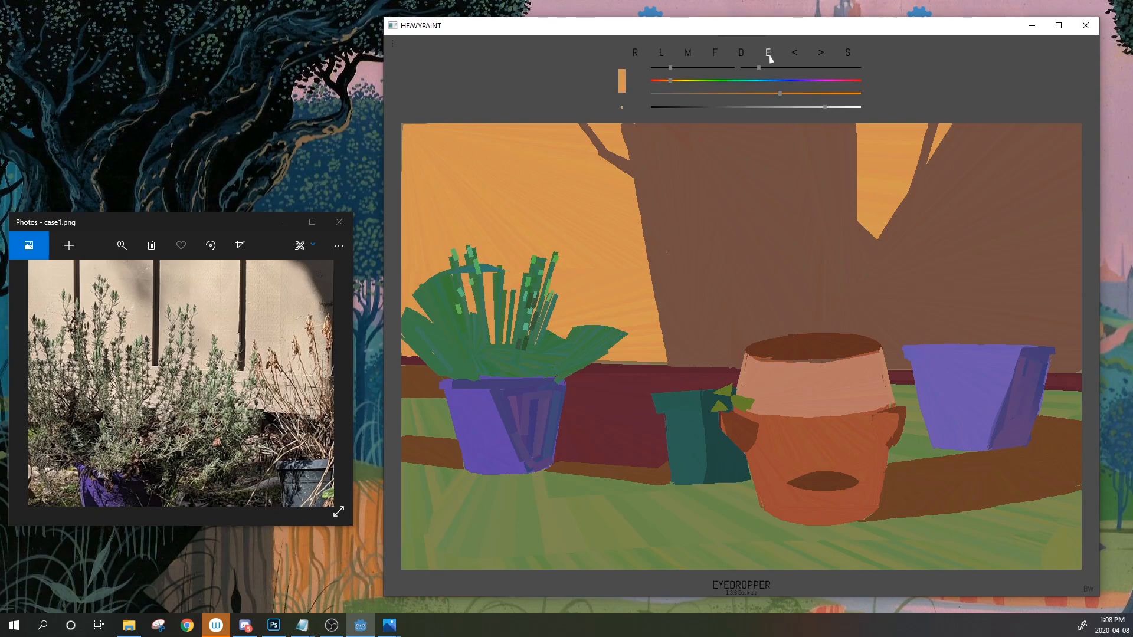
{"action": "left_click", "coordinate": [500, 307]}
{"action": "left_click", "coordinate": [554, 349]}
{"action": "left_click_drag", "start_coordinate": [553, 350], "coordinate": [568, 326]}
{"action": "left_click", "coordinate": [568, 326]}
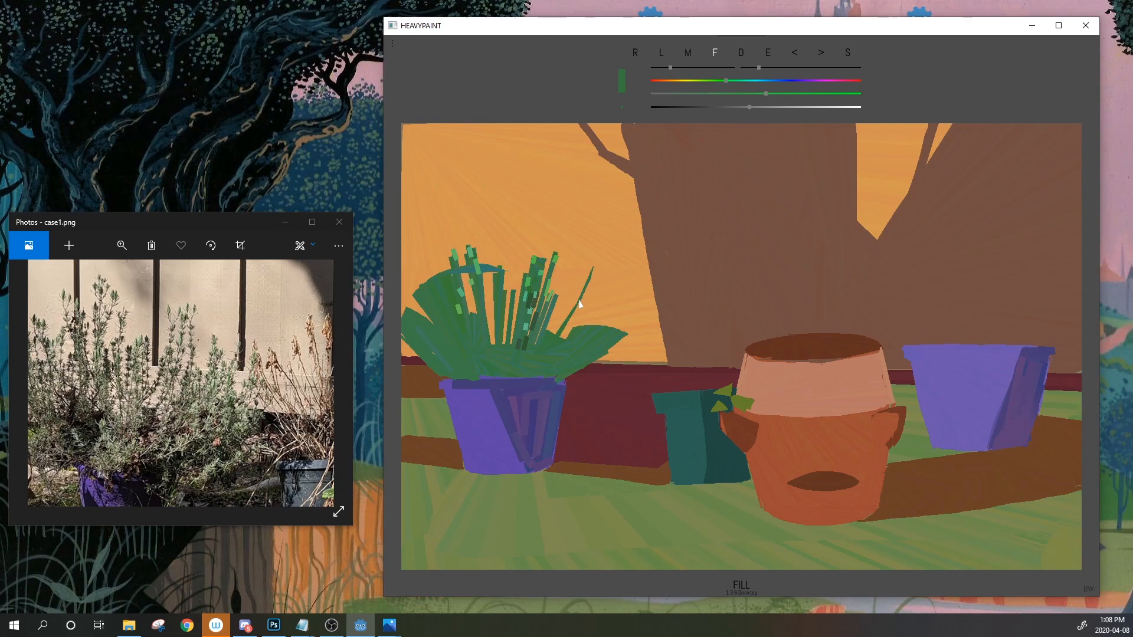
Lighten the green and fill small leaf triangles near the stem tip and lower stem
{"action": "left_click_drag", "start_coordinate": [749, 108], "coordinate": [762, 109]}
{"action": "mouse_move", "coordinate": [591, 266]}
{"action": "left_mouse_down"}
{"action": "mouse_move", "coordinate": [592, 287]}
{"action": "mouse_move", "coordinate": [567, 311]}
{"action": "left_mouse_up"}
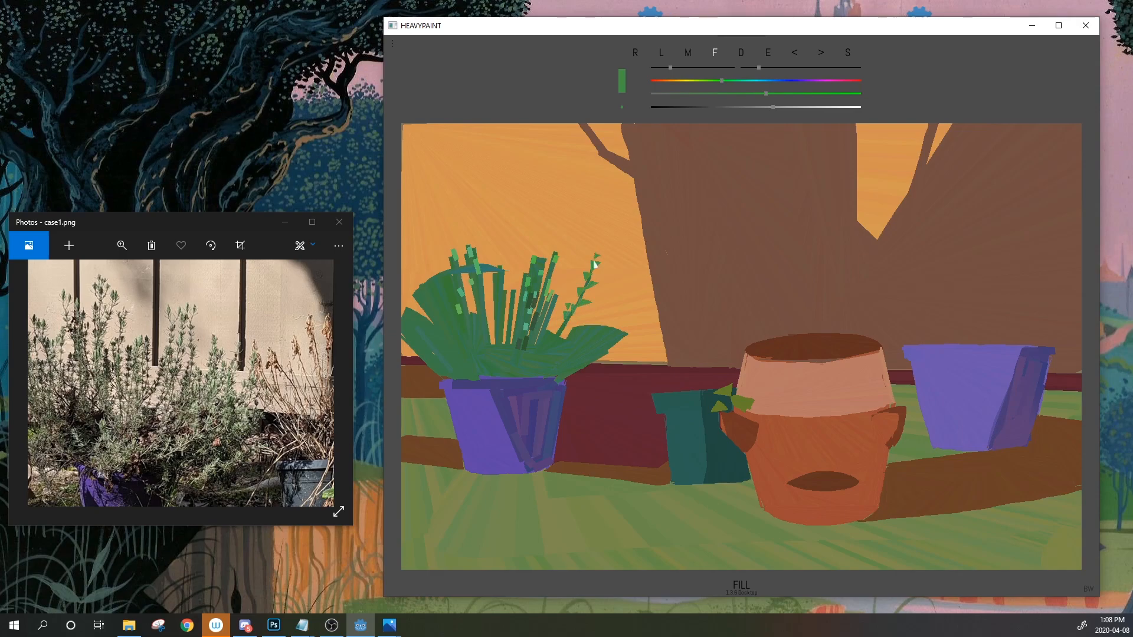
{"action": "left_click_drag", "start_coordinate": [570, 319], "coordinate": [568, 327]}
Try larger green leaf and stem fills over the plant, undoing each, and resample a lighter green
{"action": "left_click_drag", "start_coordinate": [559, 336], "coordinate": [587, 251]}
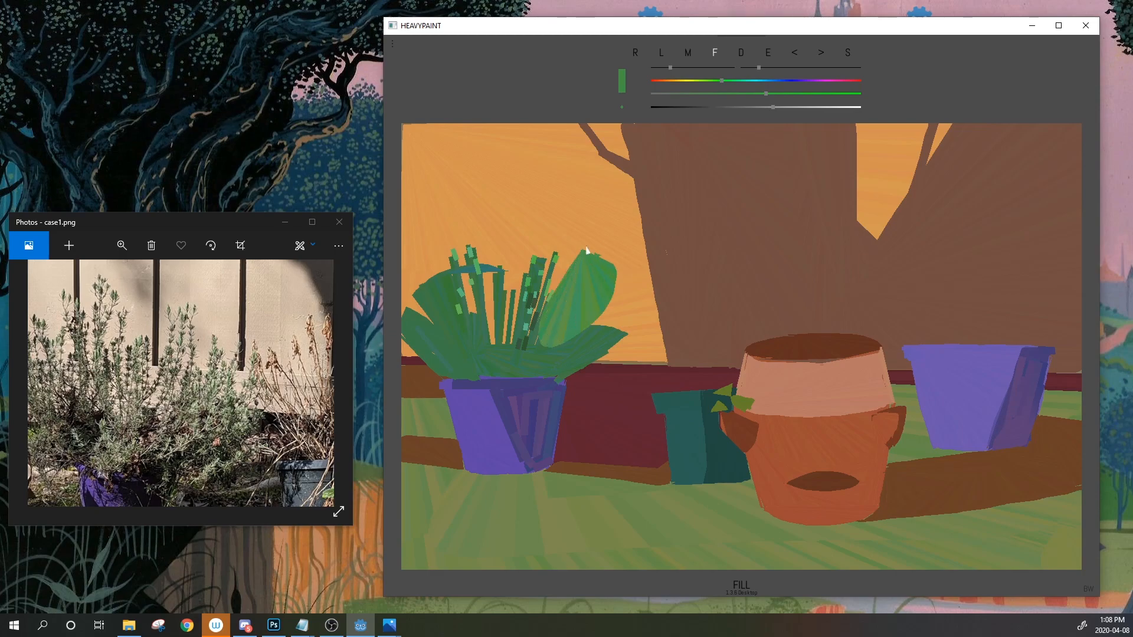
{"action": "left_click", "coordinate": [795, 53]}
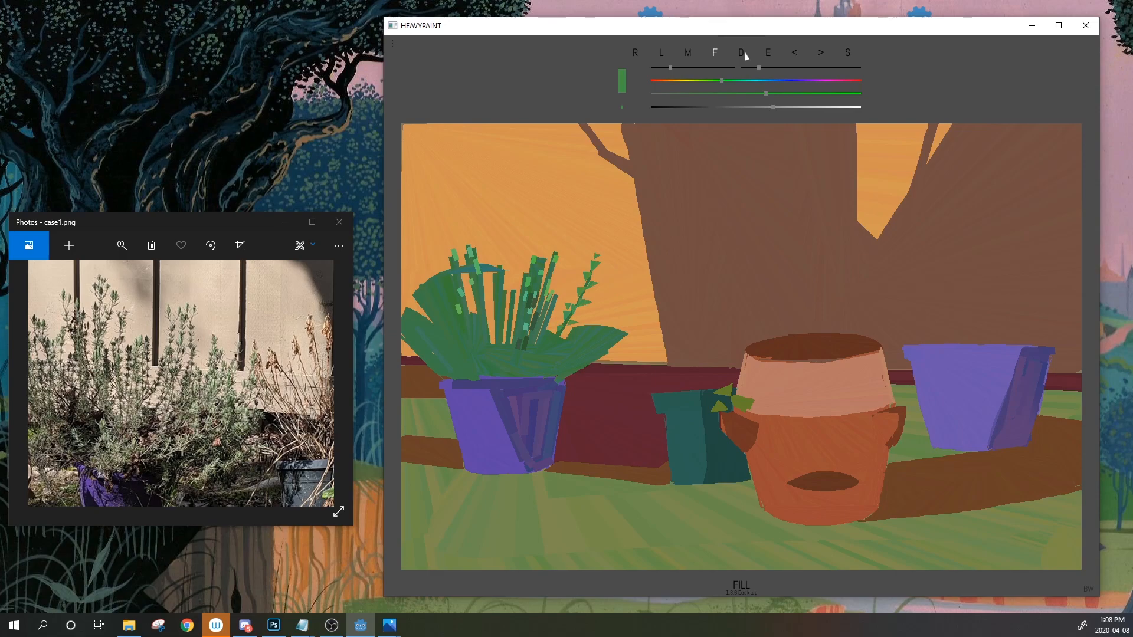
{"action": "left_click", "coordinate": [771, 54]}
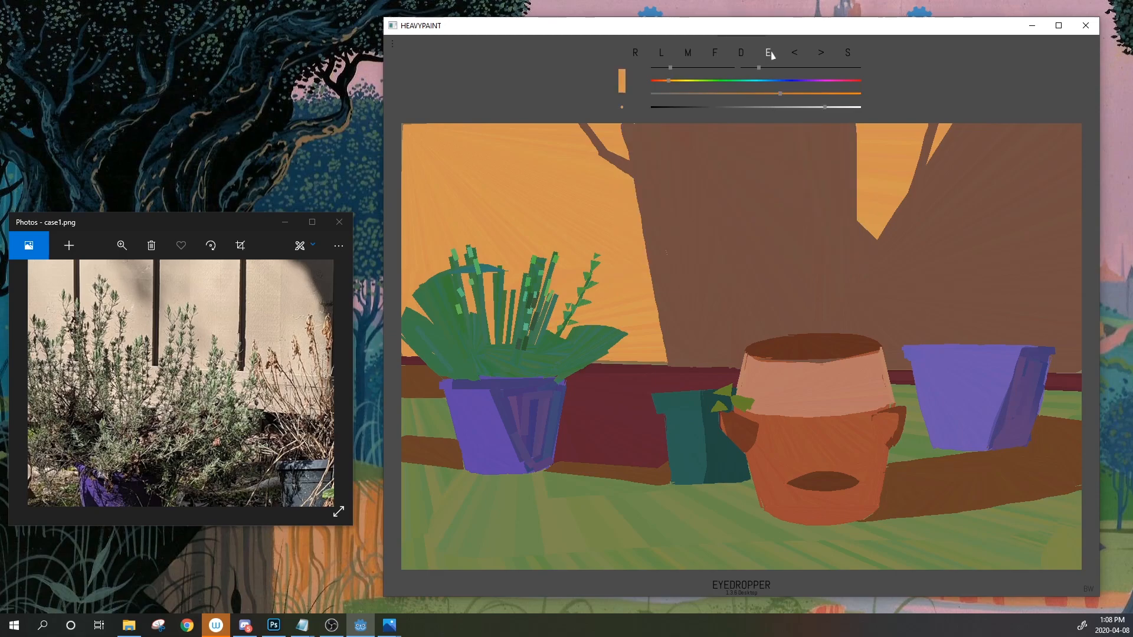
{"action": "left_click", "coordinate": [538, 290]}
{"action": "left_click", "coordinate": [538, 290]}
{"action": "left_click", "coordinate": [795, 53]}
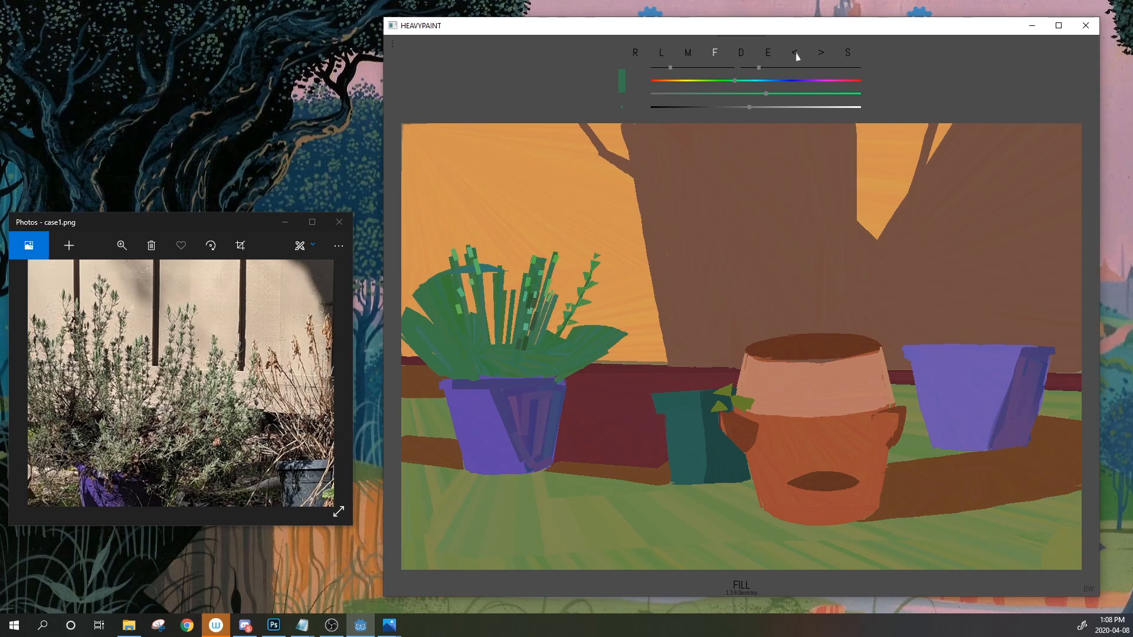
{"action": "mouse_move", "coordinate": [536, 242]}
{"action": "left_mouse_down"}
{"action": "mouse_move", "coordinate": [492, 314]}
{"action": "mouse_move", "coordinate": [541, 245]}
{"action": "left_mouse_up"}
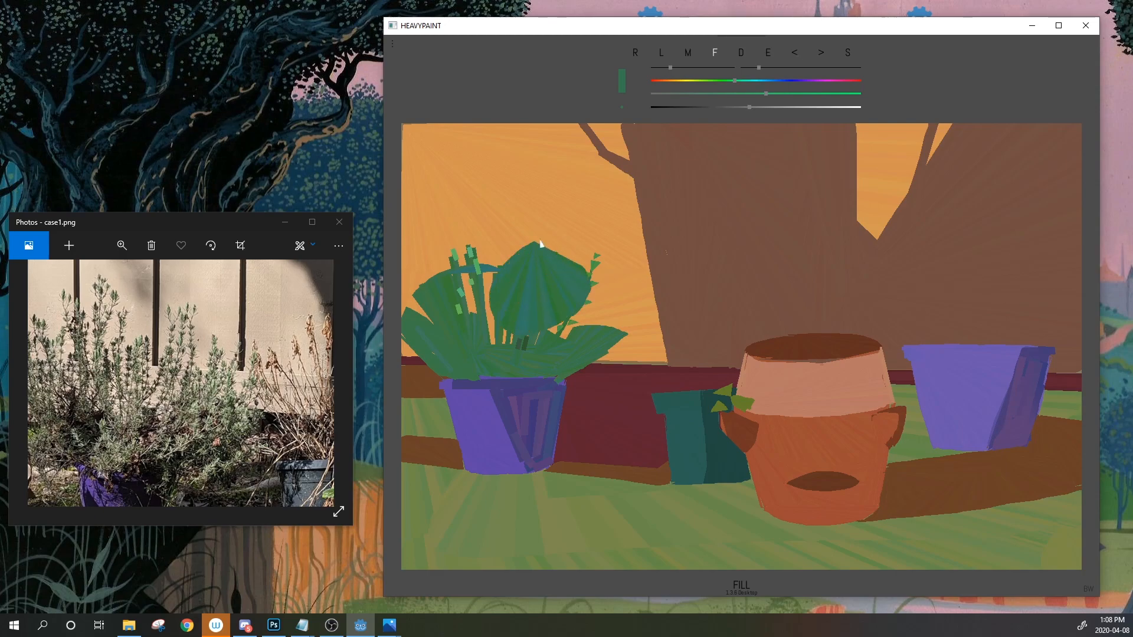
{"action": "left_click", "coordinate": [795, 56]}
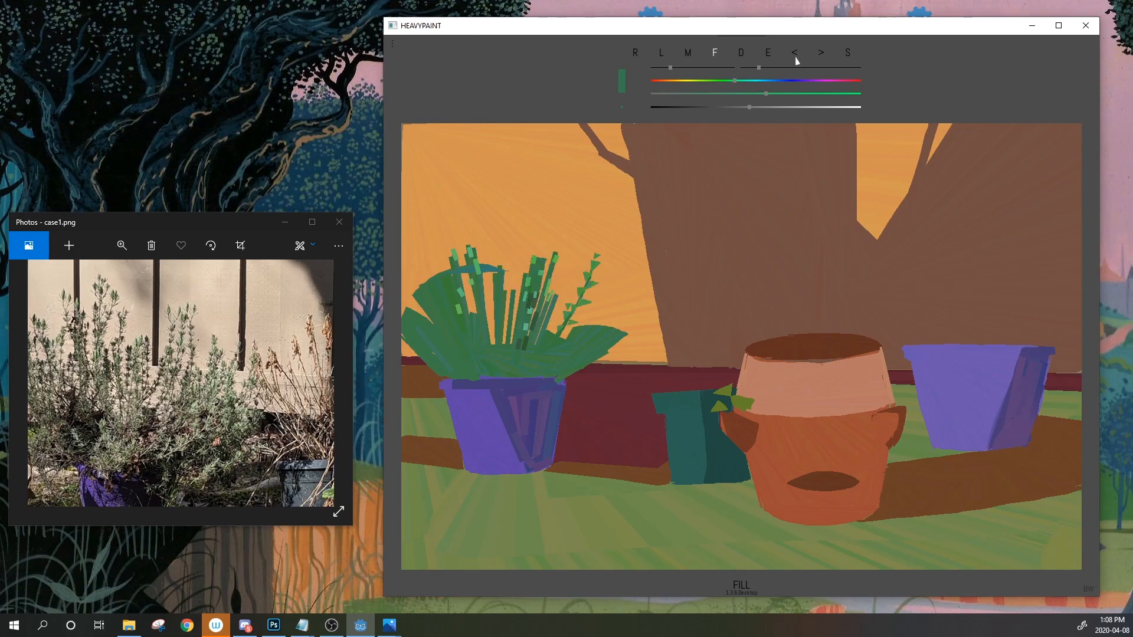
{"action": "mouse_move", "coordinate": [560, 253]}
{"action": "left_mouse_down"}
{"action": "mouse_move", "coordinate": [540, 275]}
{"action": "mouse_move", "coordinate": [553, 252]}
{"action": "left_mouse_up"}
{"action": "left_click", "coordinate": [769, 54]}
{"action": "left_click", "coordinate": [541, 273]}
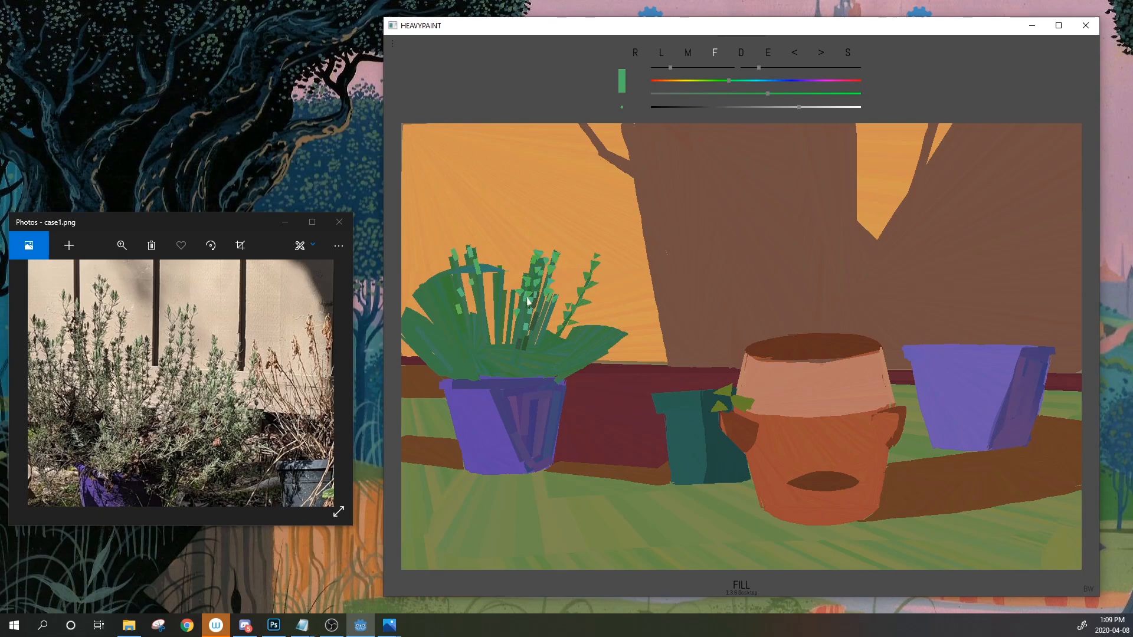
{"action": "mouse_move", "coordinate": [526, 151]}
{"action": "left_mouse_down"}
{"action": "mouse_move", "coordinate": [457, 291]}
{"action": "mouse_move", "coordinate": [608, 154]}
{"action": "mouse_move", "coordinate": [461, 207]}
{"action": "left_mouse_up"}
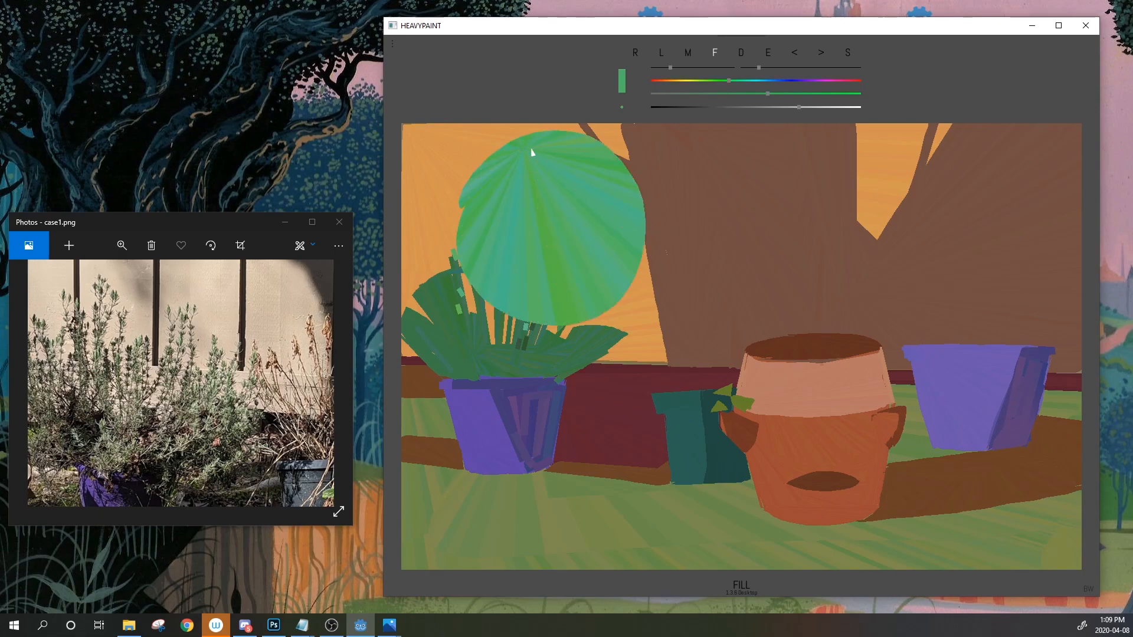
{"action": "left_click", "coordinate": [798, 52]}
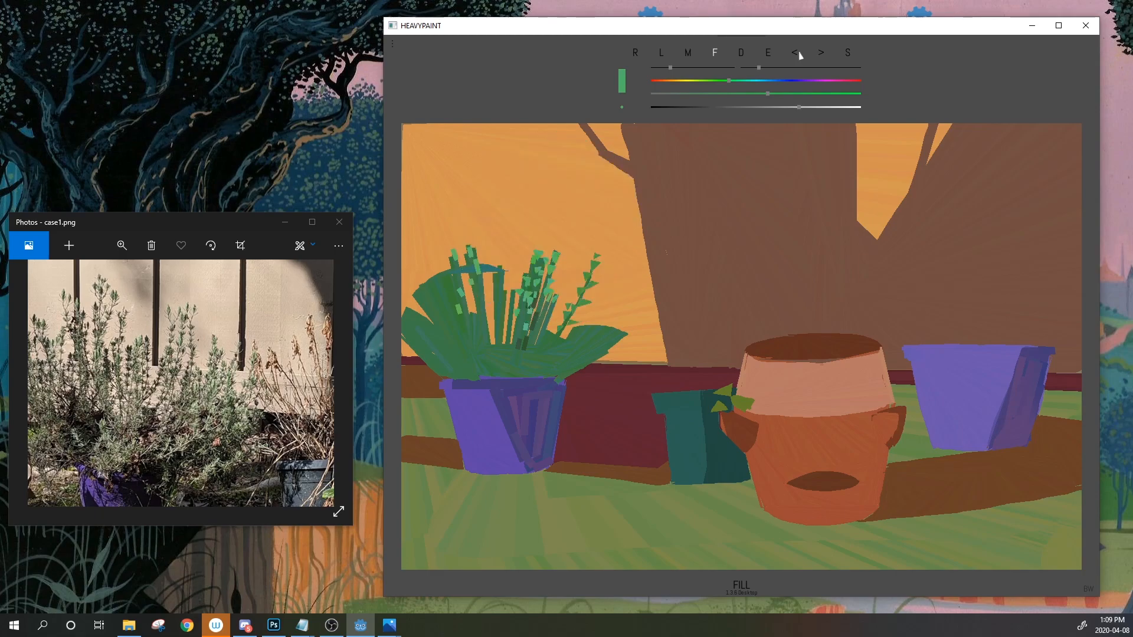
Eyedrop the orange background, darken it and shift its hue red for a rust-brown line colour
{"action": "left_click", "coordinate": [769, 51]}
{"action": "left_click_drag", "start_coordinate": [581, 351], "coordinate": [617, 295]}
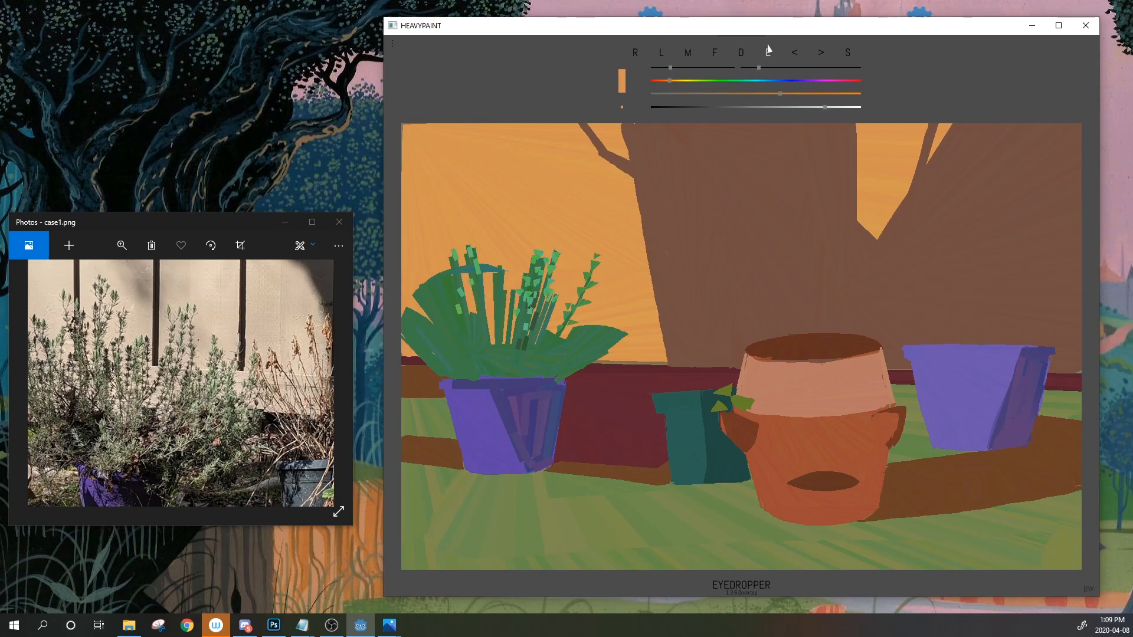
{"action": "left_click", "coordinate": [584, 245]}
{"action": "left_click_drag", "start_coordinate": [786, 109], "coordinate": [781, 108]}
{"action": "key", "text": "l"}
{"action": "left_click_drag", "start_coordinate": [521, 124], "coordinate": [520, 262]}
{"action": "left_click", "coordinate": [793, 52]}
{"action": "left_click", "coordinate": [794, 52]}
{"action": "left_click", "coordinate": [662, 80]}
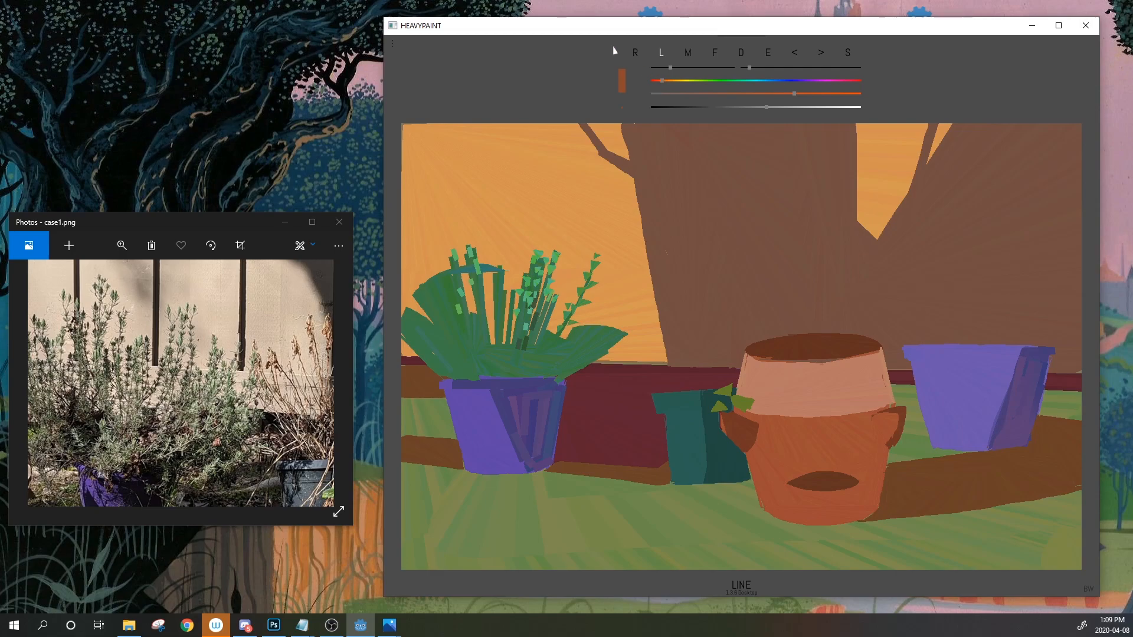
Pan and zoom out the reference photo to show the whole garden
{"action": "left_click_drag", "start_coordinate": [211, 279], "coordinate": [201, 335]}
{"action": "scroll", "coordinate": [201, 335], "scroll_direction": "down", "scroll_amount": 2}
{"action": "scroll", "coordinate": [201, 335], "scroll_direction": "down", "scroll_amount": 3}
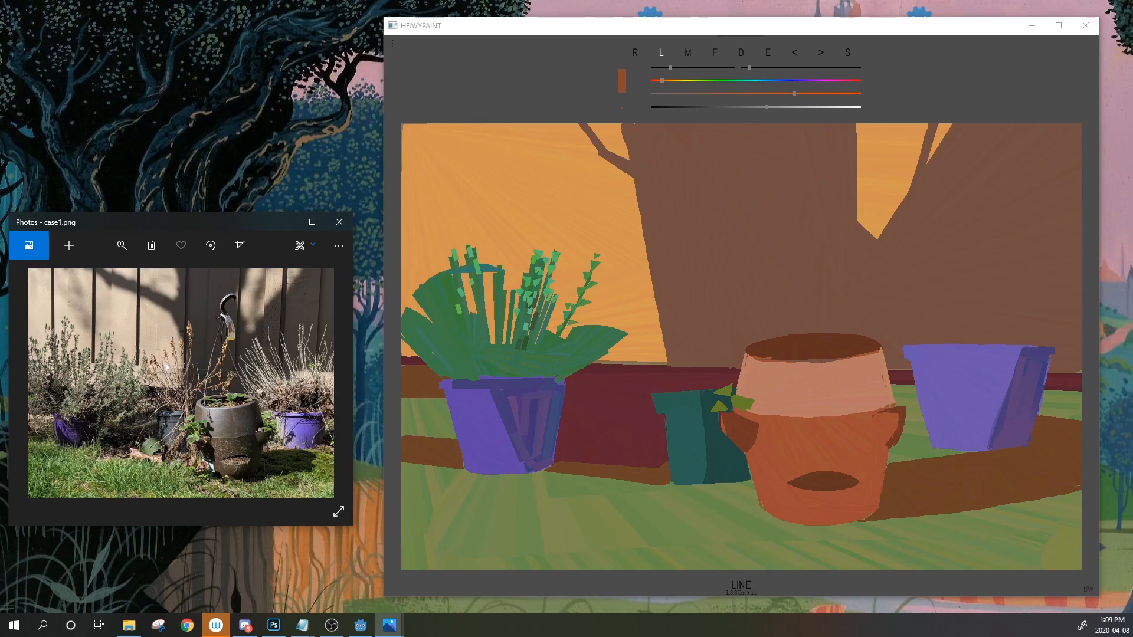
{"action": "left_click", "coordinate": [543, 127]}
Draw a red-brown vertical fence line from the canvas top, adjusting the stroke and undoing tries
{"action": "left_click_drag", "start_coordinate": [442, 124], "coordinate": [442, 272]}
{"action": "left_click", "coordinate": [796, 53]}
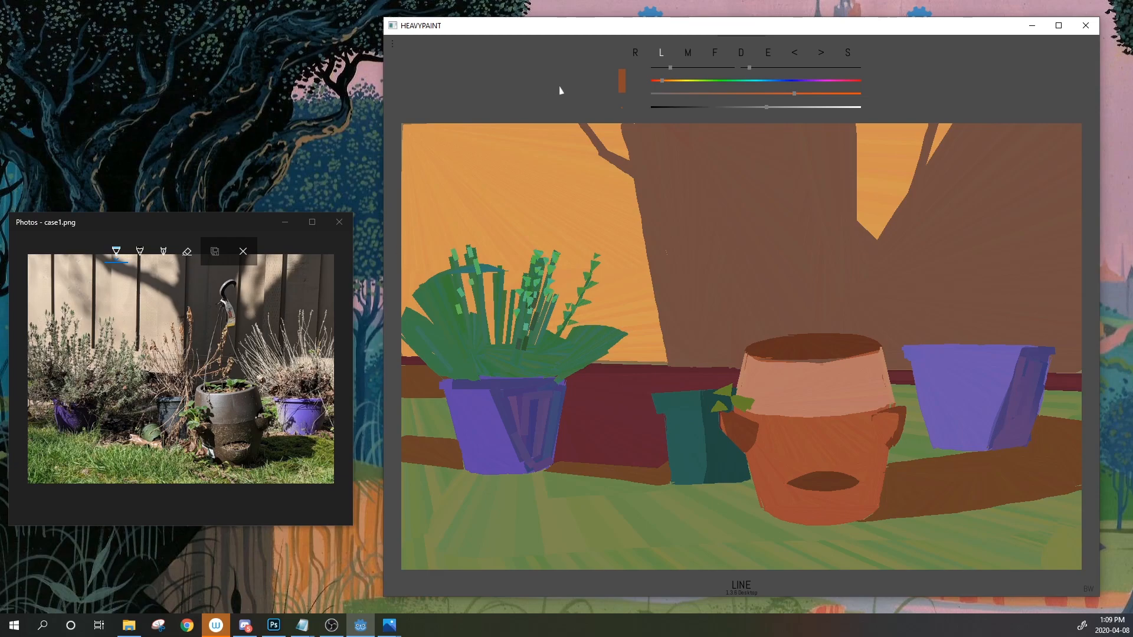
{"action": "left_click", "coordinate": [755, 68]}
{"action": "left_click", "coordinate": [796, 55]}
Draw a red-brown vertical fence line from the top, undoing stray lines across the plant
{"action": "left_click_drag", "start_coordinate": [494, 122], "coordinate": [494, 267]}
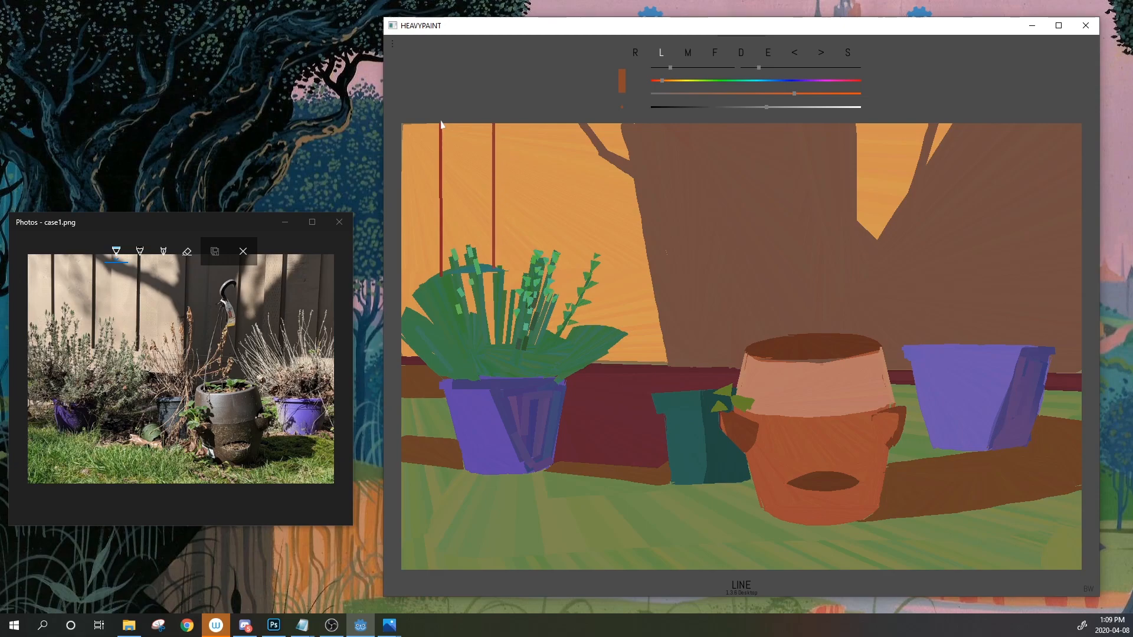
{"action": "left_click_drag", "start_coordinate": [494, 124], "coordinate": [493, 284]}
{"action": "left_click_drag", "start_coordinate": [508, 225], "coordinate": [518, 340]}
{"action": "left_click", "coordinate": [792, 53]}
{"action": "left_click", "coordinate": [795, 56]}
{"action": "left_click_drag", "start_coordinate": [504, 317], "coordinate": [479, 246]}
{"action": "left_click", "coordinate": [795, 56]}
{"action": "left_click", "coordinate": [797, 58]}
{"action": "left_click", "coordinate": [795, 57]}
Add dark red, brown and reddish vertical fence seams, setting stroke opacity to 5
{"action": "left_click_drag", "start_coordinate": [452, 122], "coordinate": [451, 267]}
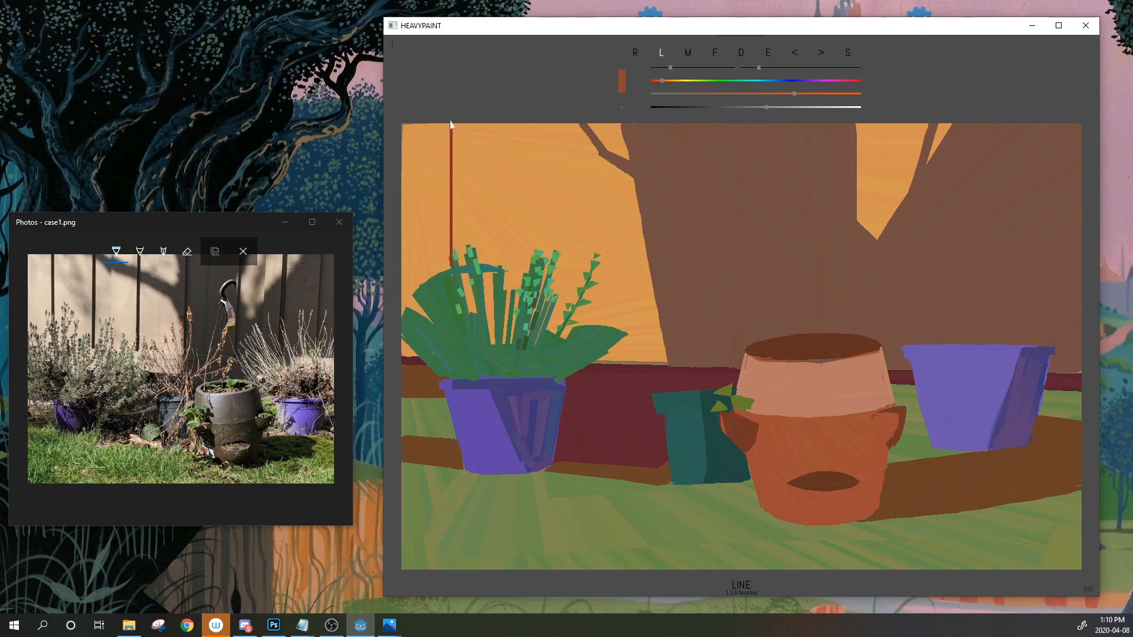
{"action": "left_click_drag", "start_coordinate": [529, 123], "coordinate": [525, 275]}
{"action": "key", "text": "5"}
{"action": "key", "text": "5"}
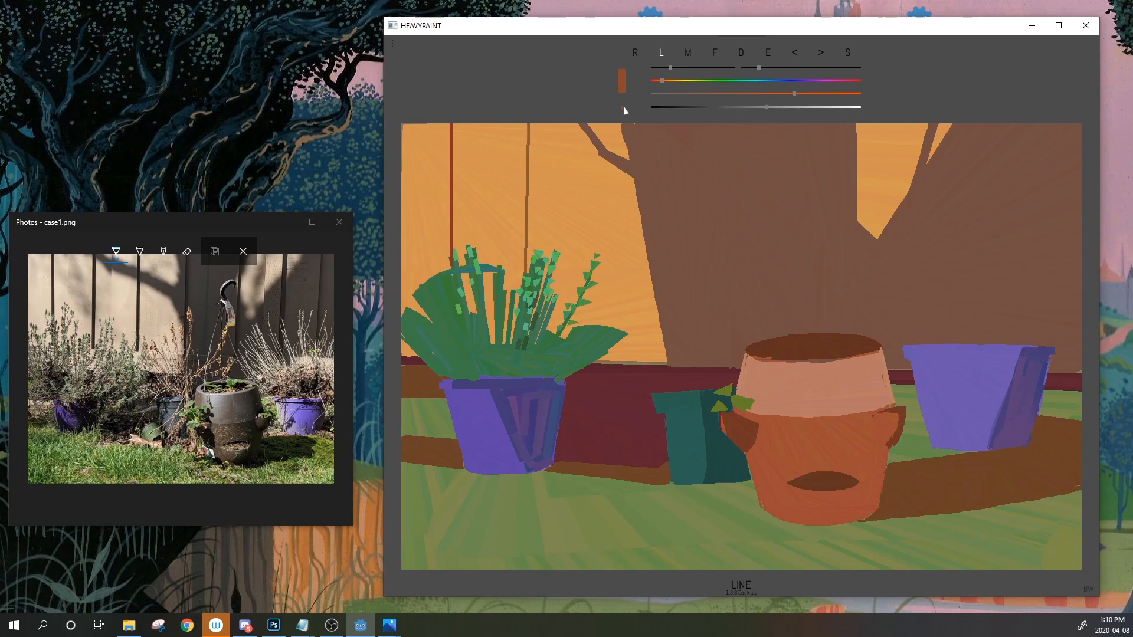
{"action": "left_click_drag", "start_coordinate": [601, 325], "coordinate": [603, 123]}
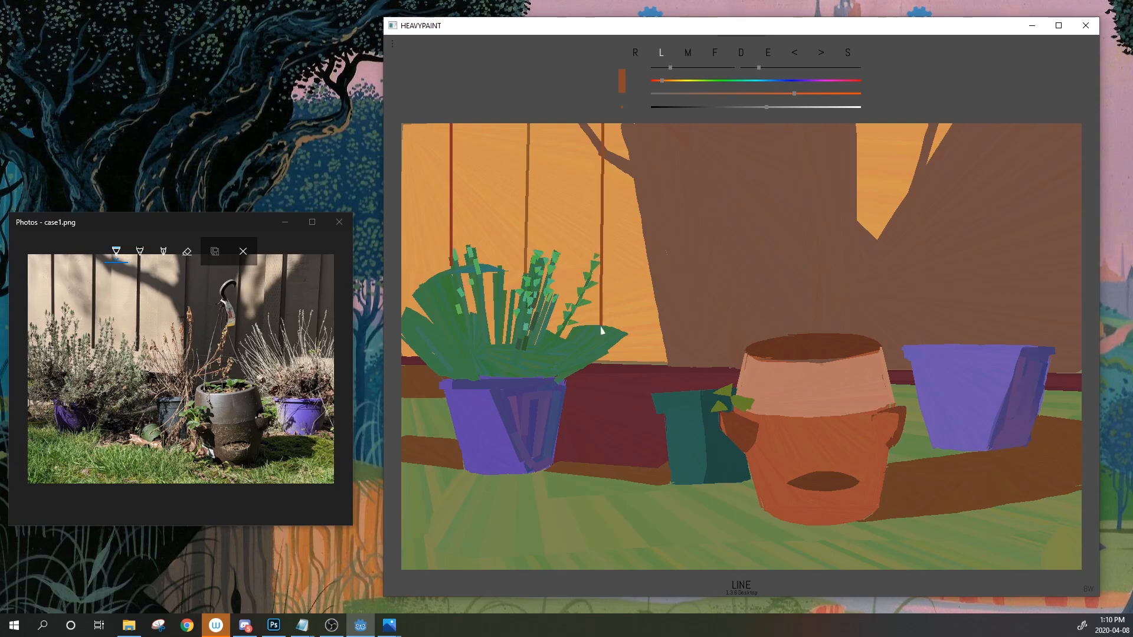
{"action": "left_click_drag", "start_coordinate": [681, 348], "coordinate": [677, 124]}
{"action": "key", "text": "ctrl+z"}
{"action": "left_click_drag", "start_coordinate": [691, 361], "coordinate": [695, 127]}
{"action": "left_click", "coordinate": [793, 53]}
{"action": "left_click_drag", "start_coordinate": [685, 363], "coordinate": [687, 125]}
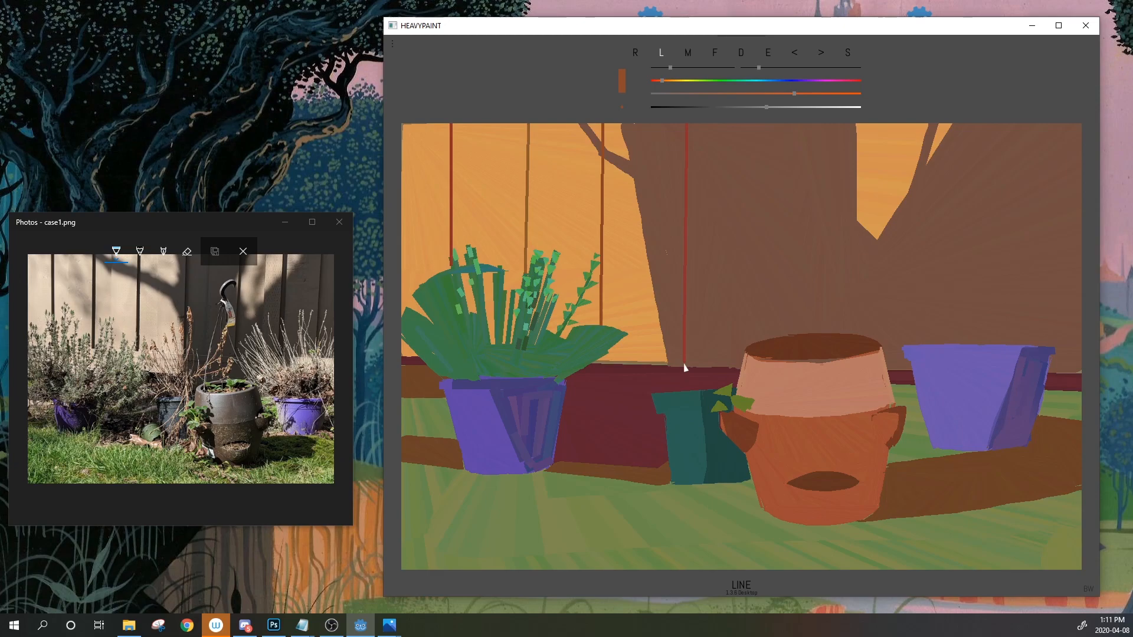
Draw ochre and red fence seams above the pots, retrying the one above the purple pot
{"action": "left_click_drag", "start_coordinate": [779, 338], "coordinate": [777, 126]}
{"action": "mouse_move", "coordinate": [834, 334]}
{"action": "left_mouse_down"}
{"action": "mouse_move", "coordinate": [837, 127]}
{"action": "mouse_move", "coordinate": [879, 347]}
{"action": "left_mouse_up"}
{"action": "left_click_drag", "start_coordinate": [919, 123], "coordinate": [919, 345]}
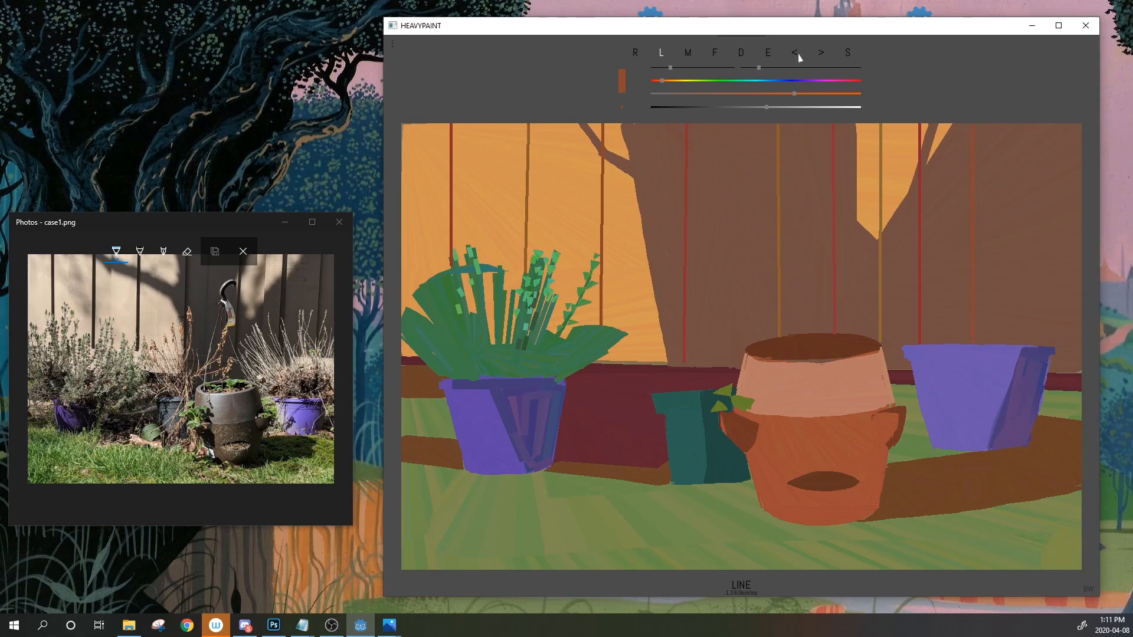
{"action": "left_click_drag", "start_coordinate": [1037, 124], "coordinate": [1036, 342]}
{"action": "left_click", "coordinate": [797, 54]}
{"action": "left_click_drag", "start_coordinate": [1038, 121], "coordinate": [1036, 341]}
{"action": "left_click", "coordinate": [791, 55]}
With a smaller fill brush, paint orange over the left plant's leaf tips
{"action": "left_click", "coordinate": [769, 53]}
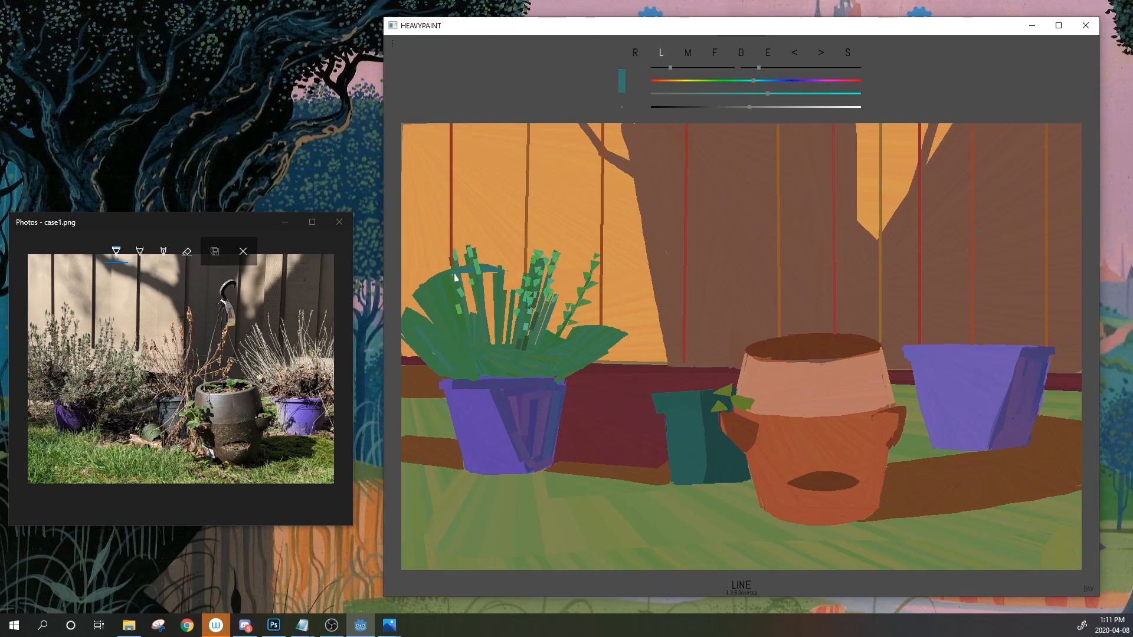
{"action": "left_click_drag", "start_coordinate": [454, 273], "coordinate": [447, 238]}
{"action": "left_click", "coordinate": [796, 53]}
{"action": "left_click", "coordinate": [796, 53]}
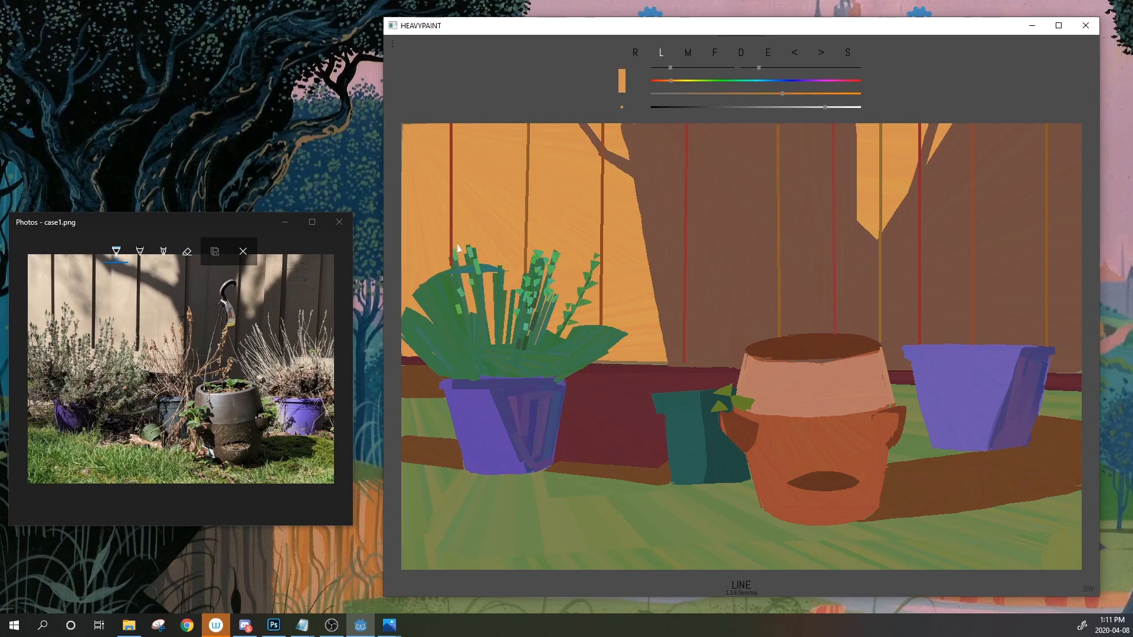
{"action": "left_click", "coordinate": [715, 53]}
{"action": "left_click_drag", "start_coordinate": [671, 68], "coordinate": [661, 68]}
{"action": "left_click_drag", "start_coordinate": [453, 267], "coordinate": [477, 244]}
{"action": "left_click", "coordinate": [794, 53]}
{"action": "left_click_drag", "start_coordinate": [666, 68], "coordinate": [660, 72]}
{"action": "left_click_drag", "start_coordinate": [454, 266], "coordinate": [475, 246]}
Sample teal from a leaf edge, extend it along the top leaf edges, and add a dark-green leaf
{"action": "left_click", "coordinate": [768, 53]}
{"action": "left_click", "coordinate": [465, 271]}
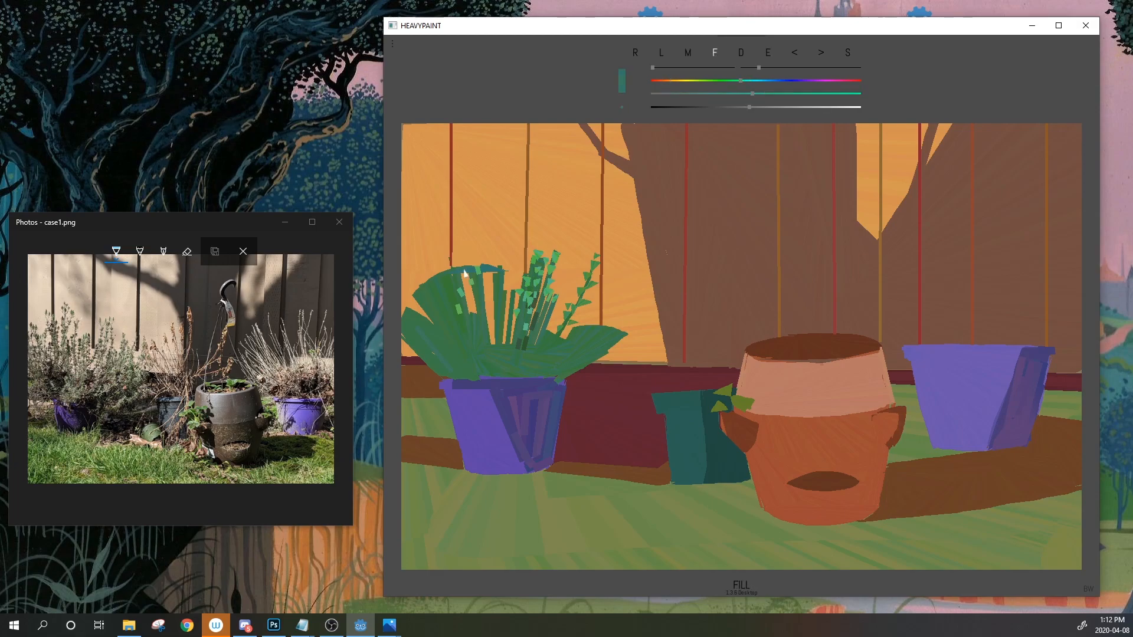
{"action": "left_click_drag", "start_coordinate": [431, 280], "coordinate": [504, 267]}
{"action": "mouse_move", "coordinate": [428, 281]}
{"action": "left_mouse_down"}
{"action": "mouse_move", "coordinate": [488, 263]}
{"action": "mouse_move", "coordinate": [414, 292]}
{"action": "left_mouse_up"}
{"action": "mouse_move", "coordinate": [555, 288]}
{"action": "left_mouse_down"}
{"action": "mouse_move", "coordinate": [592, 308]}
{"action": "mouse_move", "coordinate": [561, 332]}
{"action": "mouse_move", "coordinate": [580, 302]}
{"action": "mouse_move", "coordinate": [627, 334]}
{"action": "mouse_move", "coordinate": [576, 327]}
{"action": "mouse_move", "coordinate": [615, 326]}
{"action": "left_mouse_up"}
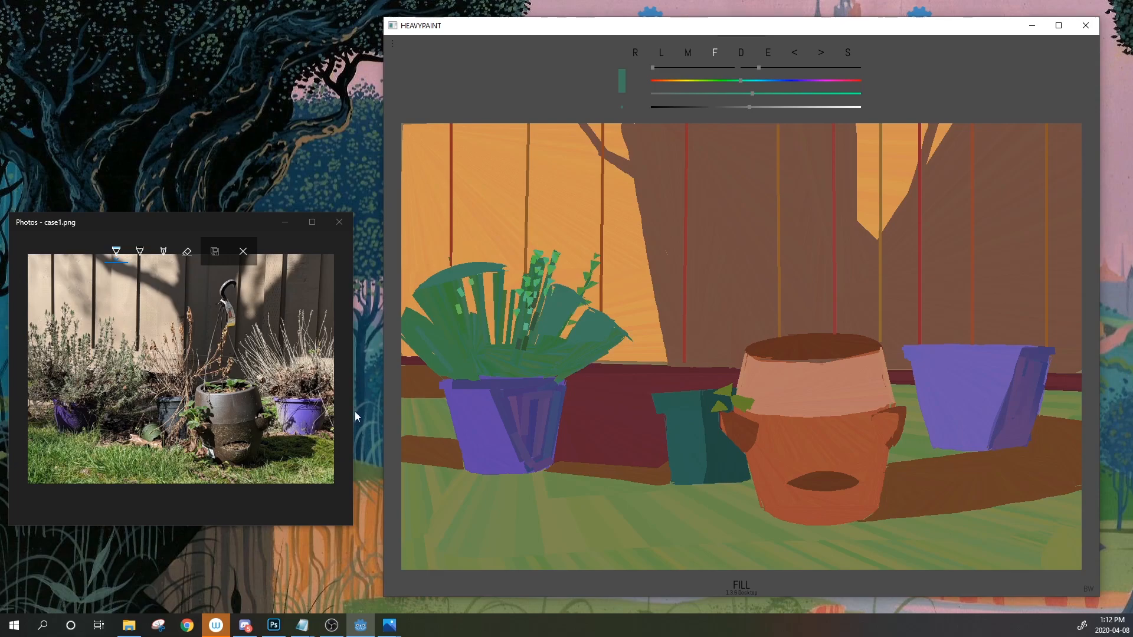
{"action": "left_click_drag", "start_coordinate": [137, 358], "coordinate": [157, 365]}
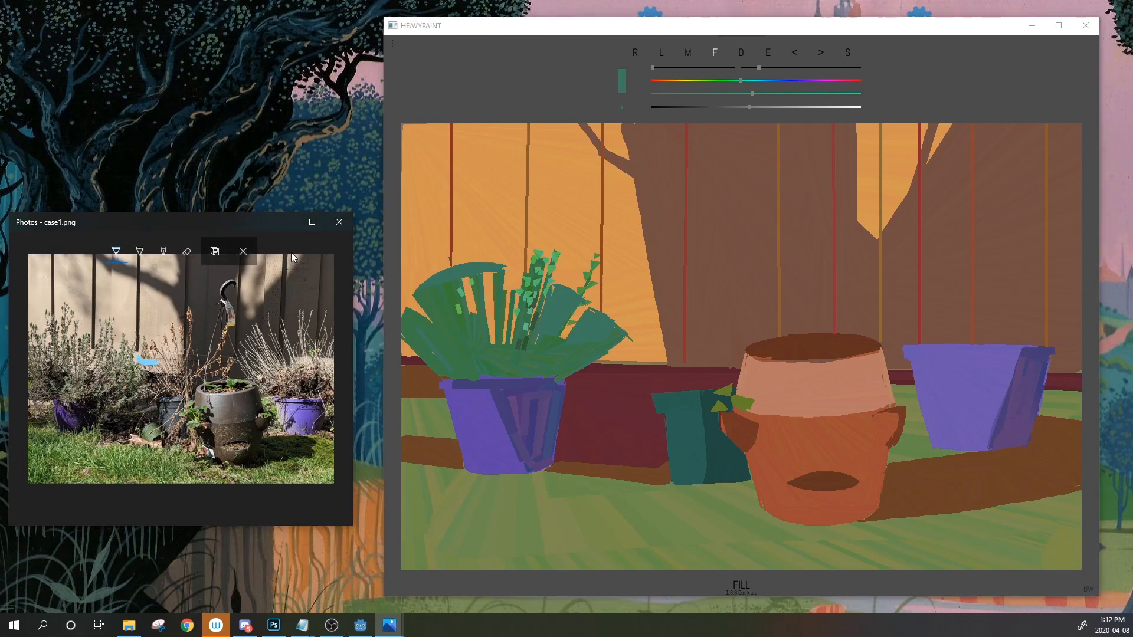
Sample teal from a leaf and try leaf shapes over the pot rim, undoing each attempt
{"action": "left_click", "coordinate": [243, 251]}
{"action": "scroll", "coordinate": [99, 363], "scroll_direction": "up", "scroll_amount": 3}
{"action": "scroll", "coordinate": [98, 362], "scroll_direction": "up", "scroll_amount": 3}
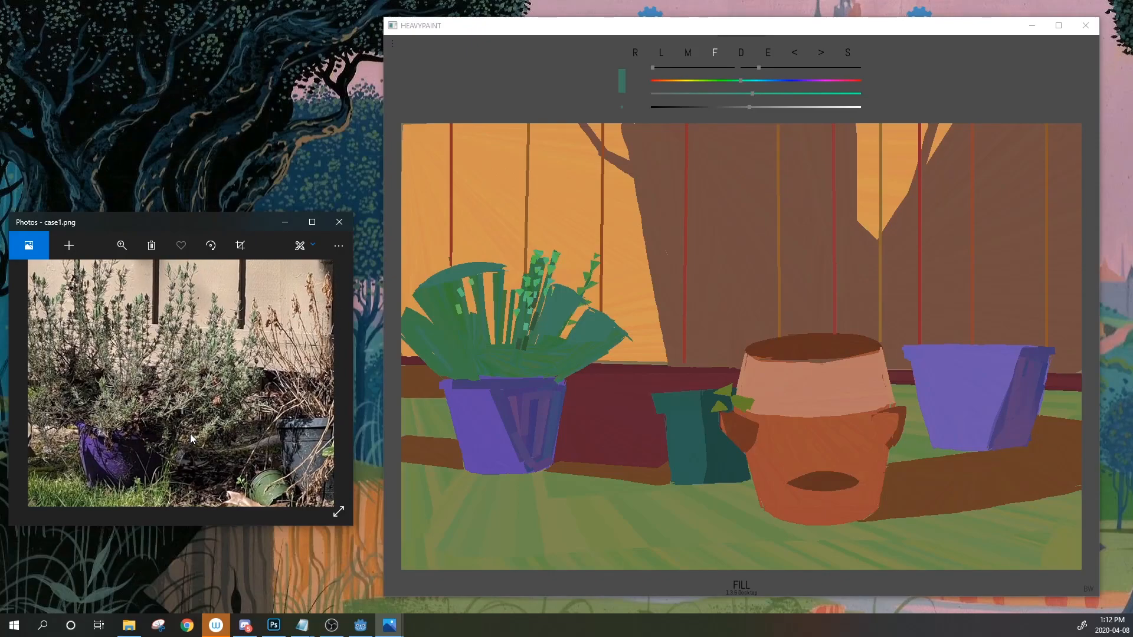
{"action": "left_click", "coordinate": [519, 377]}
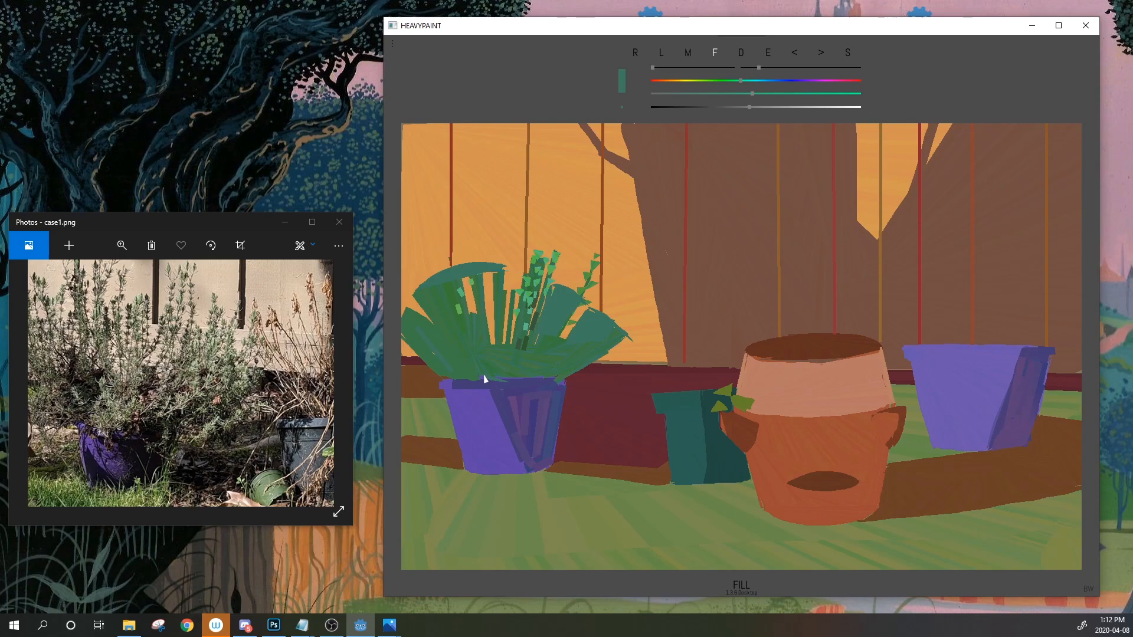
{"action": "left_click", "coordinate": [767, 52]}
{"action": "left_click", "coordinate": [550, 286]}
{"action": "mouse_move", "coordinate": [516, 383]}
{"action": "left_mouse_down"}
{"action": "mouse_move", "coordinate": [499, 380]}
{"action": "mouse_move", "coordinate": [557, 381]}
{"action": "mouse_move", "coordinate": [561, 397]}
{"action": "mouse_move", "coordinate": [612, 382]}
{"action": "mouse_move", "coordinate": [552, 388]}
{"action": "mouse_move", "coordinate": [584, 373]}
{"action": "left_mouse_up"}
{"action": "left_click", "coordinate": [792, 56]}
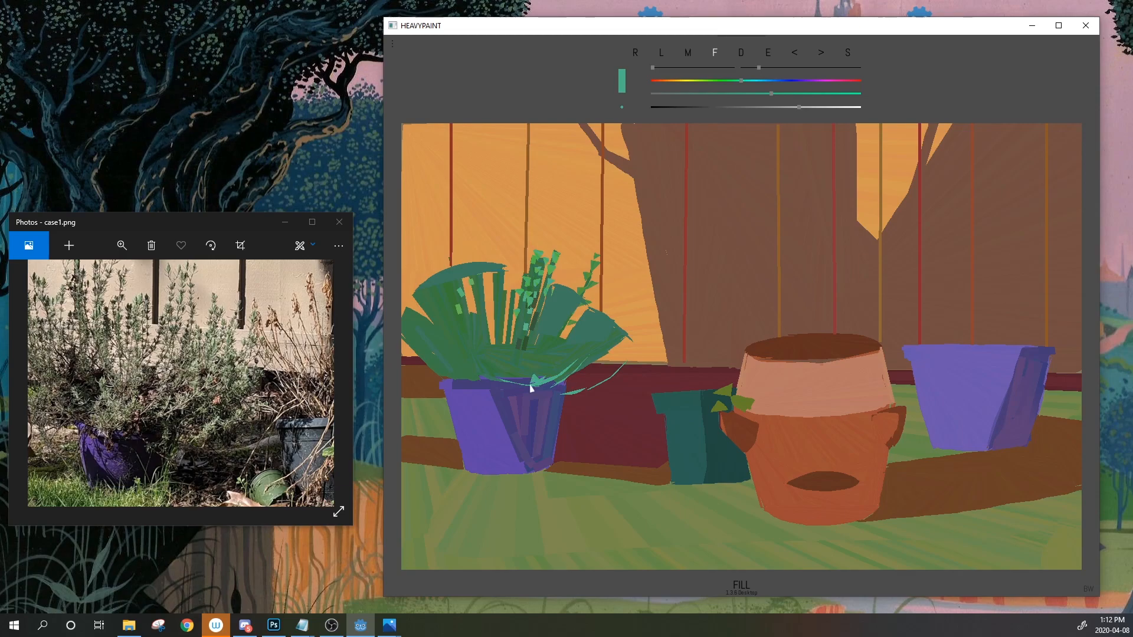
{"action": "mouse_move", "coordinate": [514, 381]}
{"action": "left_mouse_down"}
{"action": "mouse_move", "coordinate": [525, 362]}
{"action": "mouse_move", "coordinate": [514, 383]}
{"action": "left_mouse_up"}
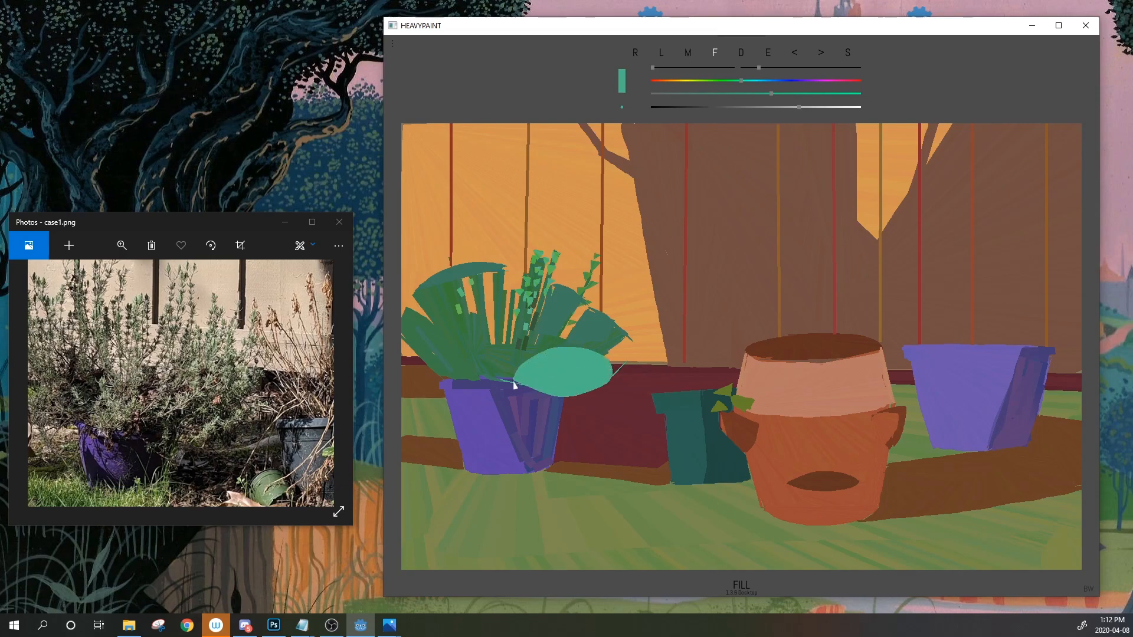
{"action": "left_click", "coordinate": [799, 55]}
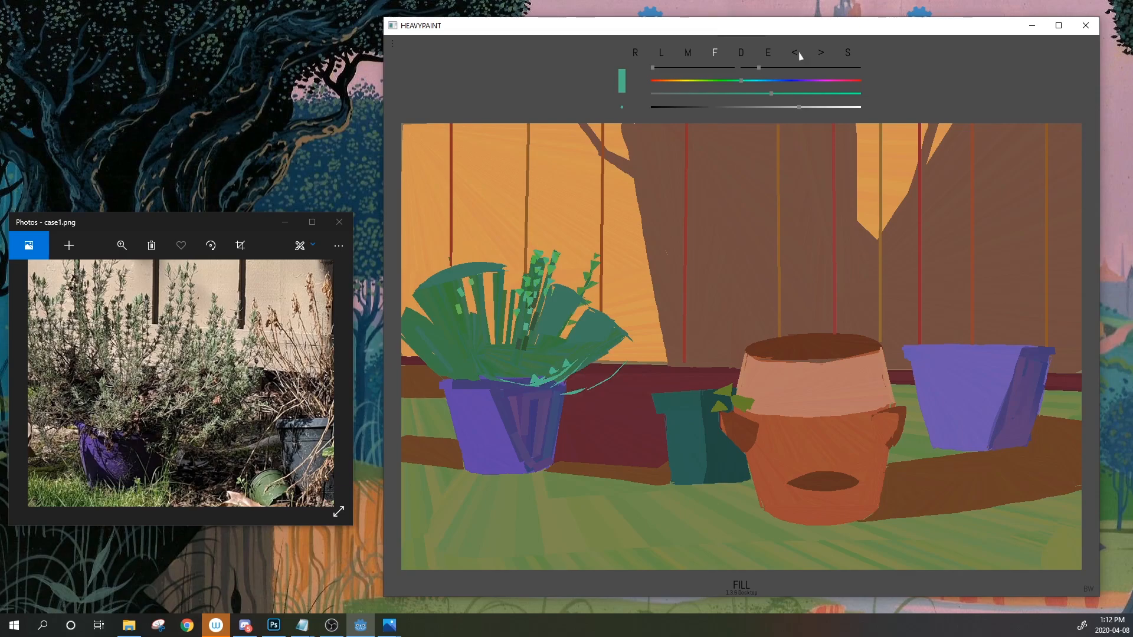
{"action": "mouse_move", "coordinate": [517, 383]}
{"action": "left_mouse_down"}
{"action": "mouse_move", "coordinate": [622, 348]}
{"action": "mouse_move", "coordinate": [507, 360]}
{"action": "mouse_move", "coordinate": [517, 381]}
{"action": "mouse_move", "coordinate": [534, 357]}
{"action": "mouse_move", "coordinate": [630, 363]}
{"action": "mouse_move", "coordinate": [518, 384]}
{"action": "mouse_move", "coordinate": [612, 356]}
{"action": "mouse_move", "coordinate": [635, 383]}
{"action": "mouse_move", "coordinate": [526, 387]}
{"action": "left_mouse_up"}
{"action": "left_click", "coordinate": [794, 52]}
{"action": "left_click", "coordinate": [793, 56]}
{"action": "left_click", "coordinate": [792, 55]}
Sample and darken a green, then paint a leaf over the pot rim plus a thin sliver left of it
{"action": "left_click", "coordinate": [768, 54]}
{"action": "left_click", "coordinate": [568, 358]}
{"action": "mouse_move", "coordinate": [524, 383]}
{"action": "left_mouse_down"}
{"action": "mouse_move", "coordinate": [627, 370]}
{"action": "mouse_move", "coordinate": [524, 387]}
{"action": "left_mouse_up"}
{"action": "left_click", "coordinate": [799, 55]}
{"action": "left_click_drag", "start_coordinate": [757, 106], "coordinate": [744, 107]}
{"action": "mouse_move", "coordinate": [628, 369]}
{"action": "left_mouse_down"}
{"action": "mouse_move", "coordinate": [616, 388]}
{"action": "mouse_move", "coordinate": [524, 386]}
{"action": "left_mouse_up"}
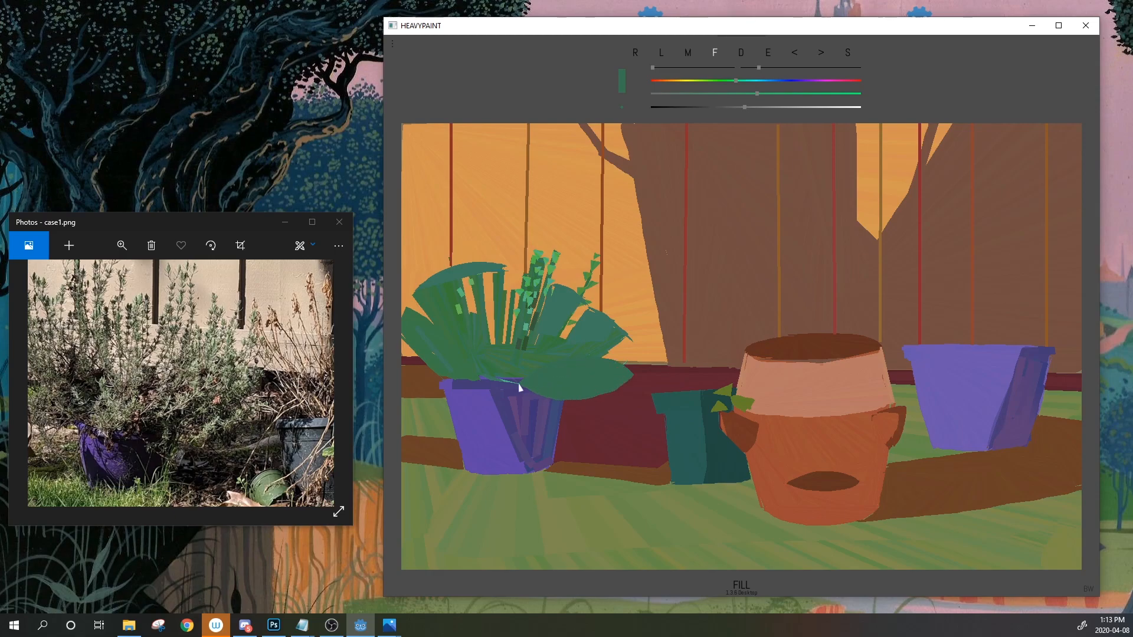
{"action": "mouse_move", "coordinate": [404, 381]}
{"action": "left_mouse_down"}
{"action": "mouse_move", "coordinate": [440, 387]}
{"action": "mouse_move", "coordinate": [404, 336]}
{"action": "left_mouse_up"}
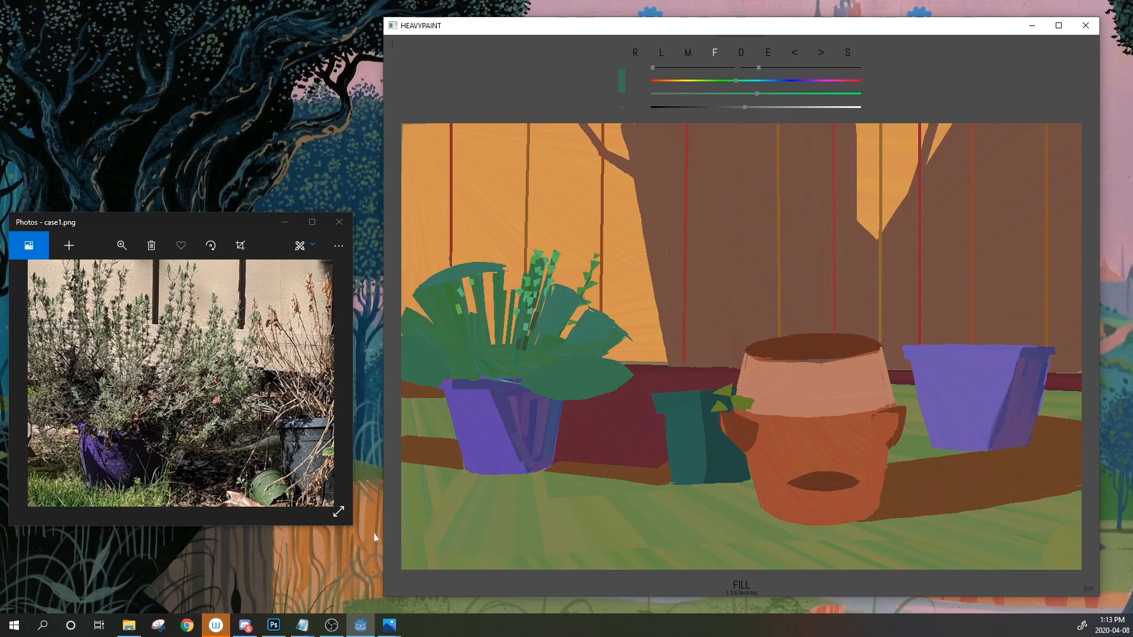
Lengthen the right-hand teal leaf into a pointed tip toward the terracotta pot, discarding a trial ellipse
{"action": "left_click", "coordinate": [220, 333]}
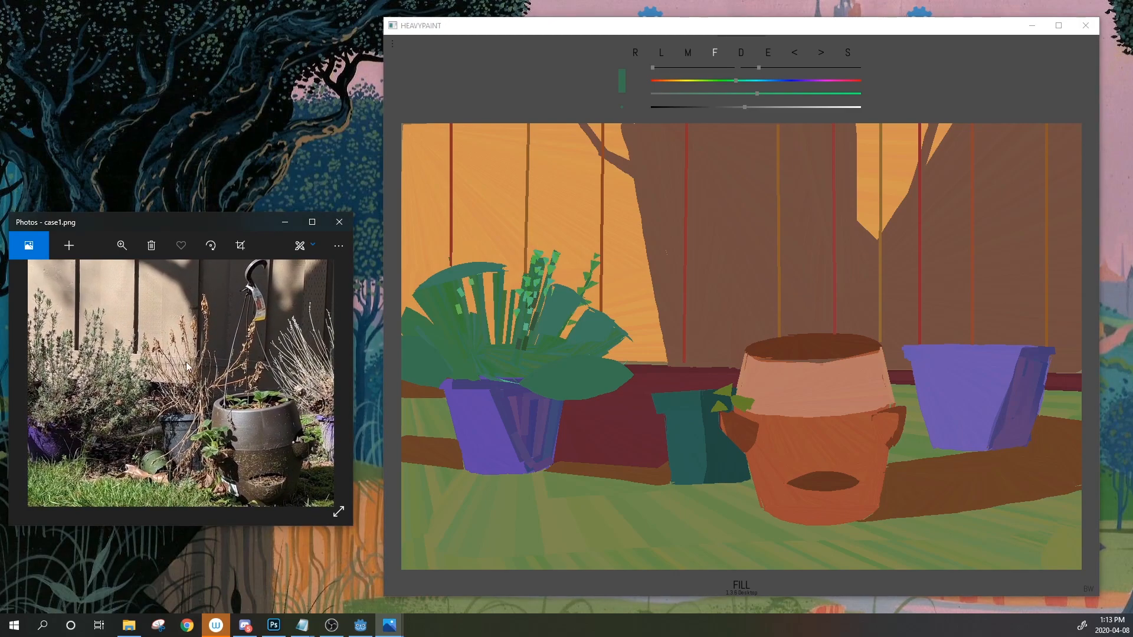
{"action": "left_click", "coordinate": [559, 377]}
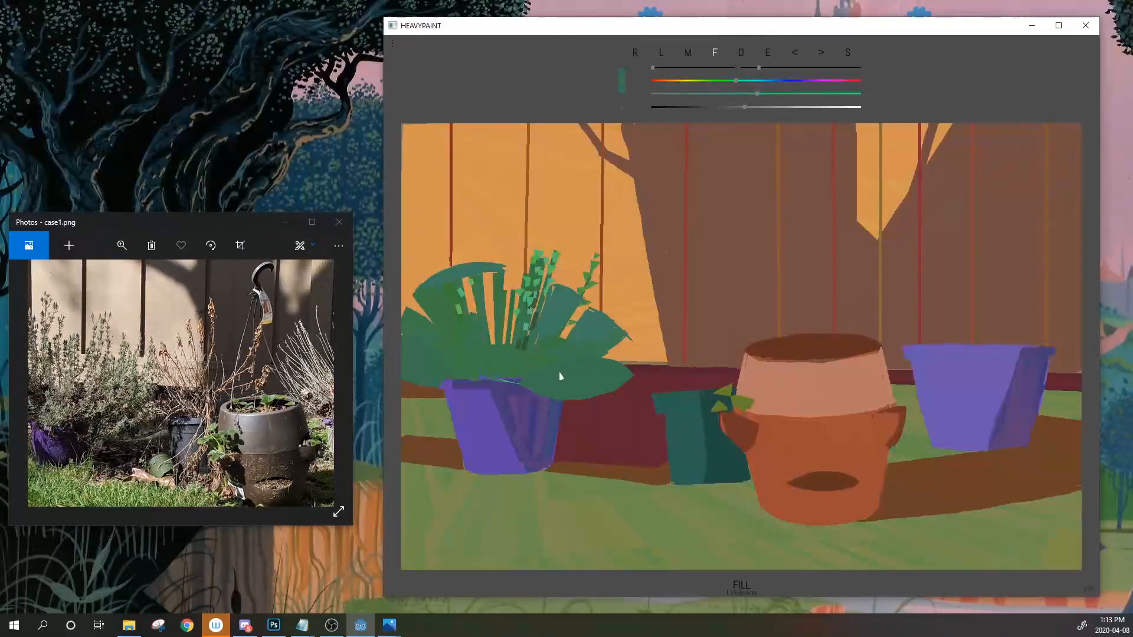
{"action": "mouse_move", "coordinate": [521, 376]}
{"action": "left_mouse_down"}
{"action": "mouse_move", "coordinate": [500, 269]}
{"action": "mouse_move", "coordinate": [466, 366]}
{"action": "left_mouse_up"}
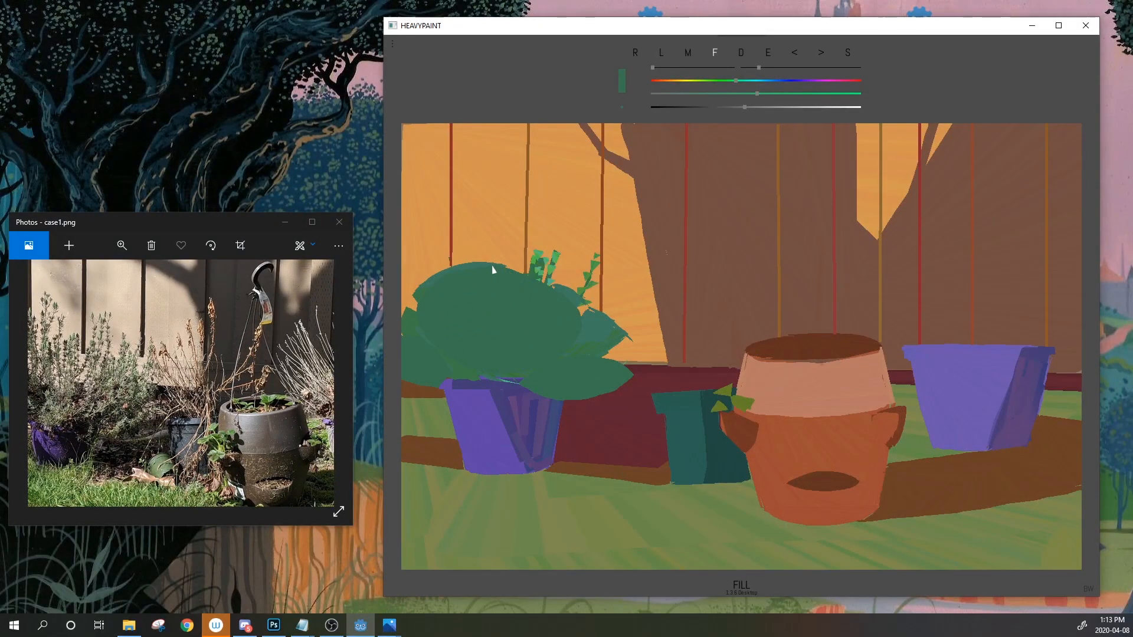
{"action": "left_click", "coordinate": [795, 54]}
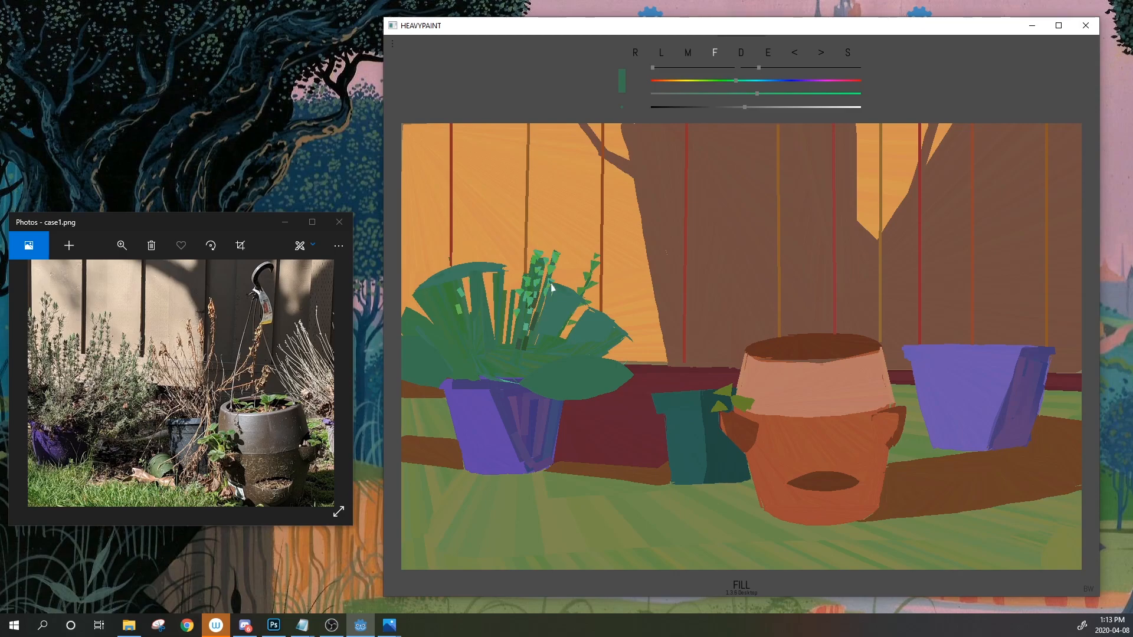
{"action": "mouse_move", "coordinate": [589, 317]}
{"action": "left_mouse_down"}
{"action": "mouse_move", "coordinate": [632, 342]}
{"action": "mouse_move", "coordinate": [621, 338]}
{"action": "left_mouse_up"}
{"action": "mouse_move", "coordinate": [626, 341]}
{"action": "left_mouse_down"}
{"action": "mouse_move", "coordinate": [608, 355]}
{"action": "mouse_move", "coordinate": [632, 345]}
{"action": "left_mouse_up"}
Sample colours, switch to Line, brighten to a pale tan and draw a short stem line
{"action": "left_click", "coordinate": [769, 54]}
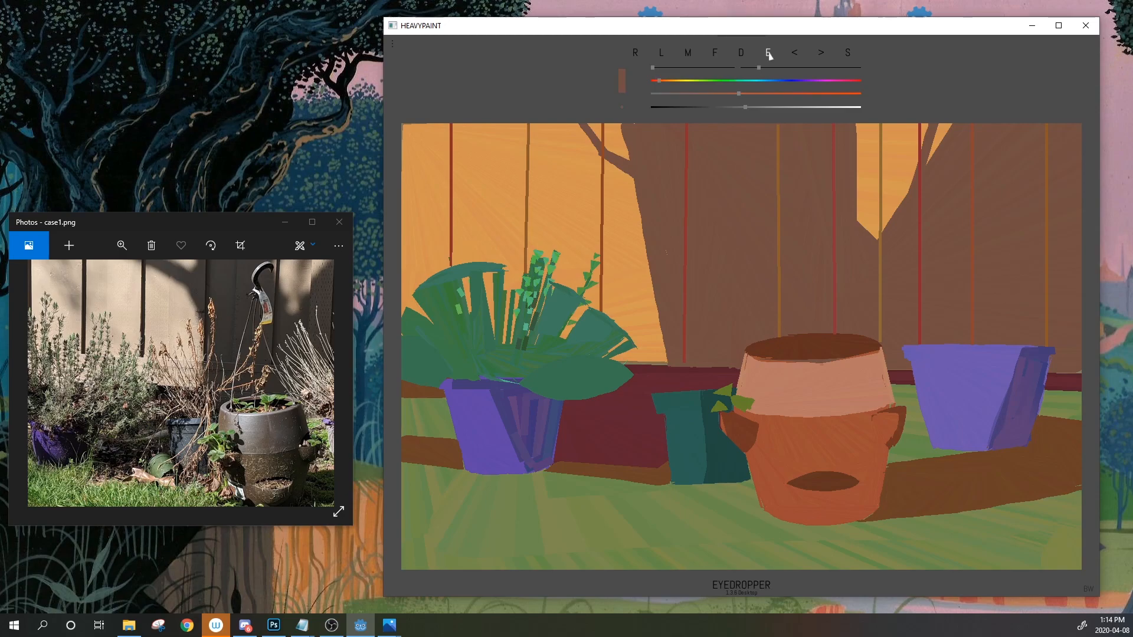
{"action": "left_click", "coordinate": [769, 55]}
{"action": "left_click", "coordinate": [769, 55]}
{"action": "left_click", "coordinate": [769, 55]}
{"action": "left_click_drag", "start_coordinate": [769, 56], "coordinate": [693, 386]}
{"action": "left_click", "coordinate": [661, 54]}
{"action": "left_click", "coordinate": [768, 53]}
{"action": "left_click_drag", "start_coordinate": [730, 107], "coordinate": [678, 80]}
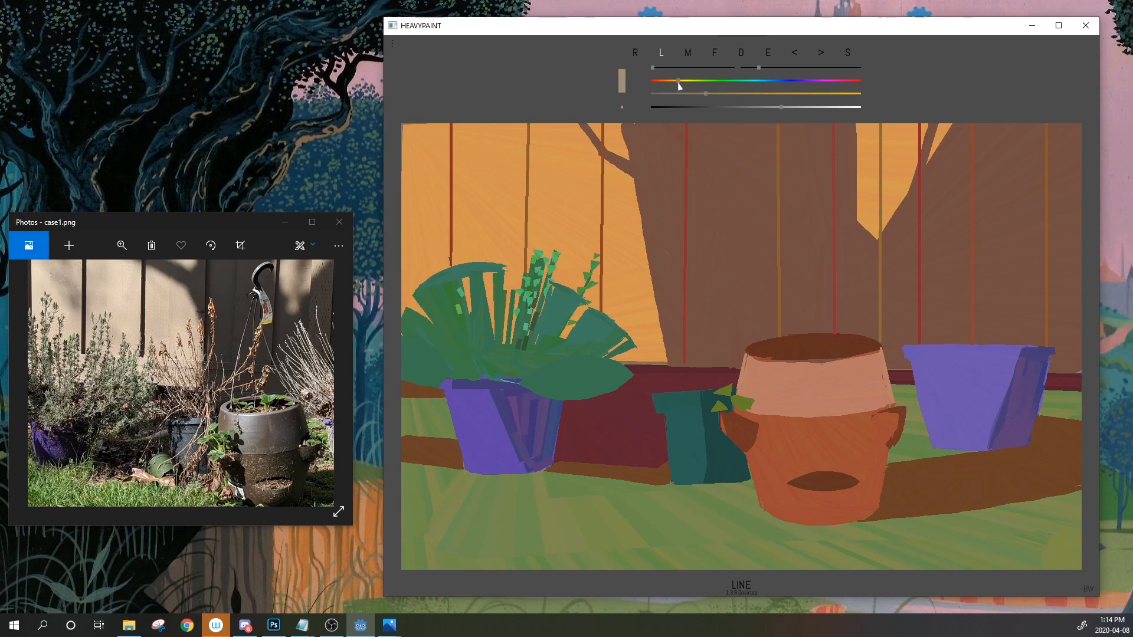
{"action": "mouse_move", "coordinate": [684, 372]}
{"action": "left_mouse_down"}
{"action": "mouse_move", "coordinate": [688, 399]}
{"action": "mouse_move", "coordinate": [694, 370]}
{"action": "mouse_move", "coordinate": [717, 357]}
{"action": "mouse_move", "coordinate": [707, 361]}
{"action": "left_mouse_up"}
Enlarge the brush and fill a tan stem clump above the teal pot with slanted strokes
{"action": "left_click", "coordinate": [235, 399]}
{"action": "scroll", "coordinate": [248, 394], "scroll_direction": "up", "scroll_amount": 3}
{"action": "scroll", "coordinate": [183, 386], "scroll_direction": "up", "scroll_amount": 3}
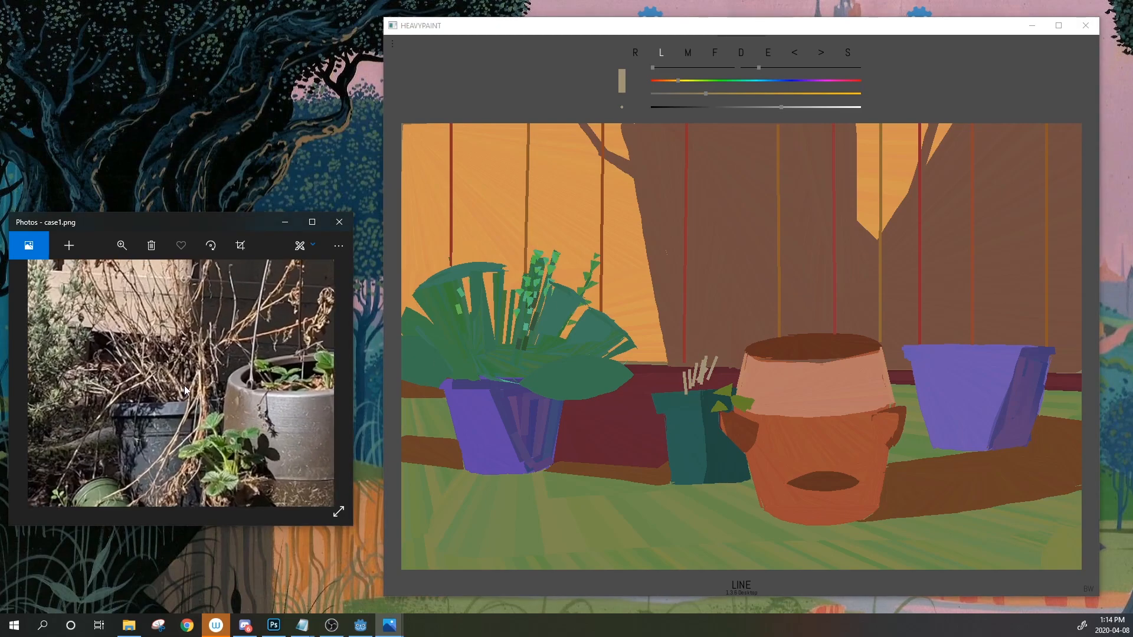
{"action": "scroll", "coordinate": [187, 387], "scroll_direction": "down", "scroll_amount": 2}
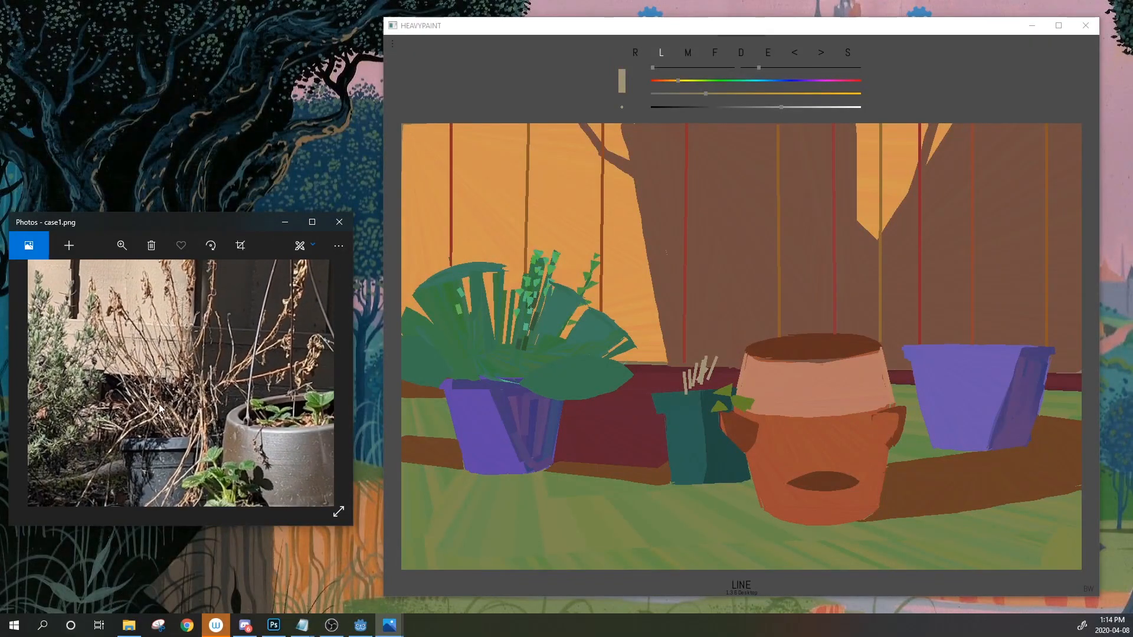
{"action": "scroll", "coordinate": [161, 382], "scroll_direction": "down", "scroll_amount": 1}
{"action": "scroll", "coordinate": [161, 382], "scroll_direction": "down", "scroll_amount": 4}
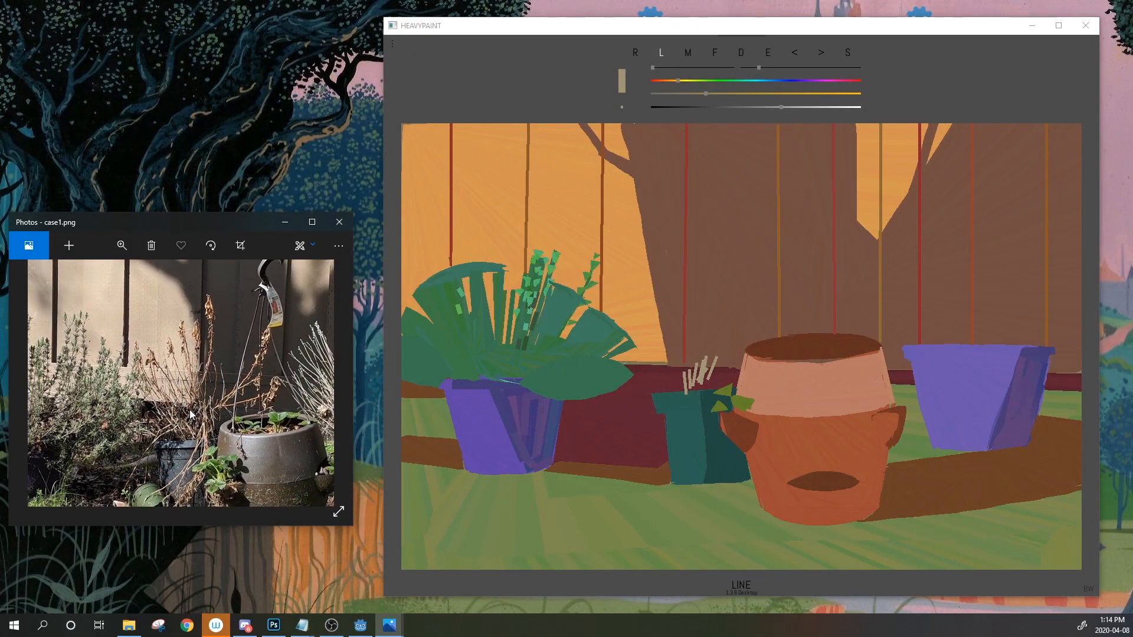
{"action": "mouse_move", "coordinate": [678, 358]}
{"action": "left_mouse_down"}
{"action": "mouse_move", "coordinate": [738, 362]}
{"action": "mouse_move", "coordinate": [676, 361]}
{"action": "mouse_move", "coordinate": [660, 392]}
{"action": "mouse_move", "coordinate": [704, 358]}
{"action": "mouse_move", "coordinate": [736, 383]}
{"action": "mouse_move", "coordinate": [730, 357]}
{"action": "mouse_move", "coordinate": [740, 363]}
{"action": "mouse_move", "coordinate": [680, 365]}
{"action": "left_mouse_up"}
{"action": "left_click_drag", "start_coordinate": [653, 68], "coordinate": [678, 68]}
{"action": "mouse_move", "coordinate": [663, 388]}
{"action": "left_mouse_down"}
{"action": "mouse_move", "coordinate": [676, 367]}
{"action": "mouse_move", "coordinate": [713, 386]}
{"action": "mouse_move", "coordinate": [686, 364]}
{"action": "left_mouse_up"}
{"action": "mouse_move", "coordinate": [679, 381]}
{"action": "left_mouse_down"}
{"action": "mouse_move", "coordinate": [697, 361]}
{"action": "mouse_move", "coordinate": [686, 364]}
{"action": "mouse_move", "coordinate": [729, 359]}
{"action": "mouse_move", "coordinate": [736, 370]}
{"action": "left_mouse_up"}
{"action": "mouse_move", "coordinate": [716, 389]}
{"action": "left_mouse_down"}
{"action": "mouse_move", "coordinate": [735, 378]}
{"action": "mouse_move", "coordinate": [697, 385]}
{"action": "mouse_move", "coordinate": [678, 369]}
{"action": "mouse_move", "coordinate": [737, 370]}
{"action": "left_mouse_up"}
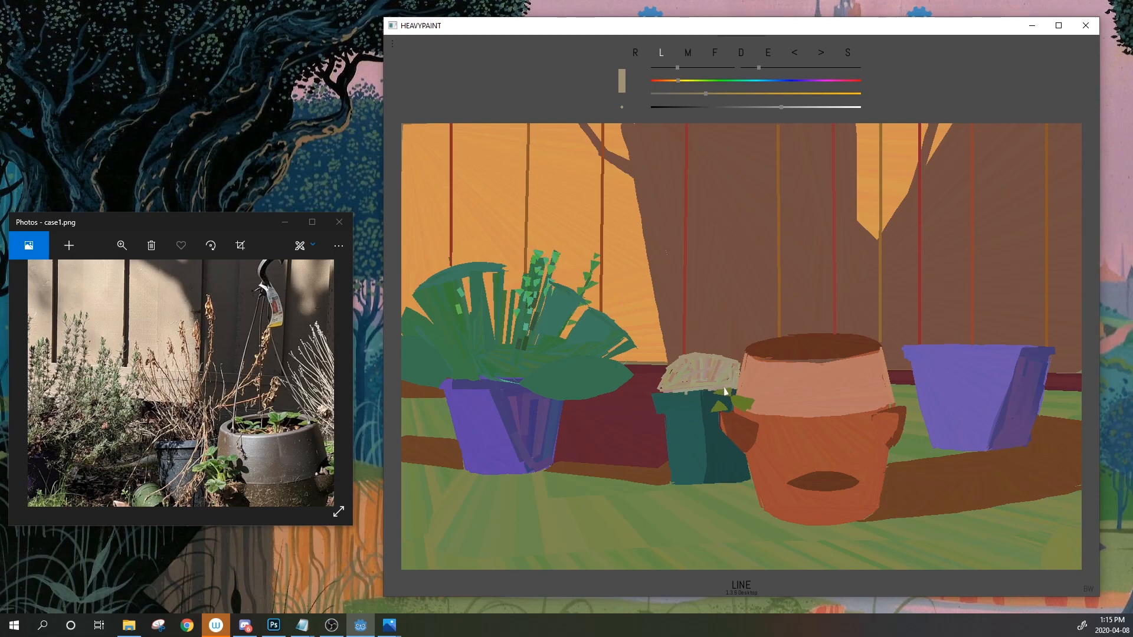
Try a tan line beside the terracotta pot and a dark teal leaf above the pot, undoing both
{"action": "left_click_drag", "start_coordinate": [740, 354], "coordinate": [771, 419]}
{"action": "left_click", "coordinate": [799, 54]}
{"action": "left_click", "coordinate": [768, 54]}
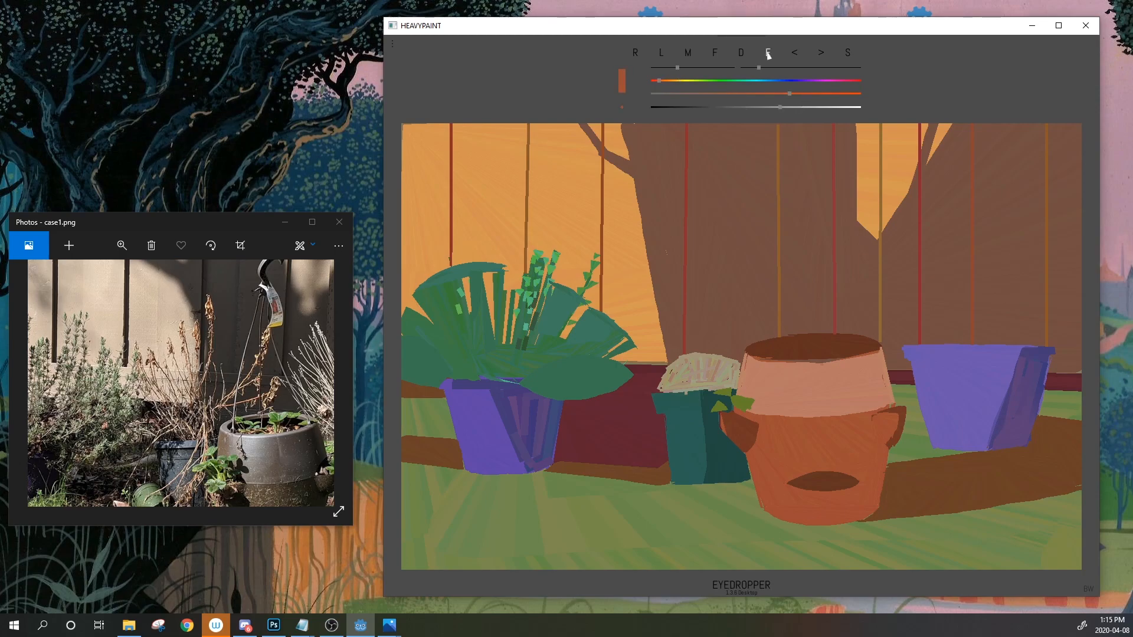
{"action": "left_click", "coordinate": [730, 395]}
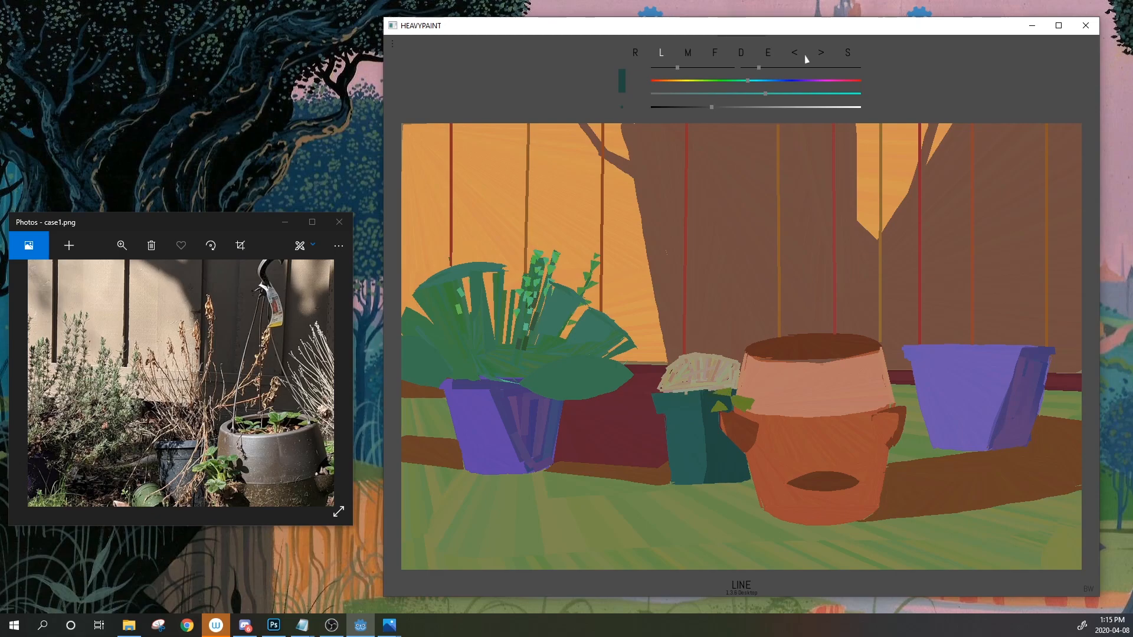
{"action": "left_click", "coordinate": [714, 53]}
{"action": "mouse_move", "coordinate": [774, 338]}
{"action": "left_mouse_down"}
{"action": "mouse_move", "coordinate": [844, 342]}
{"action": "mouse_move", "coordinate": [824, 361]}
{"action": "left_mouse_up"}
{"action": "left_click", "coordinate": [793, 54]}
Sample the dry bush colour, darken it, and shade the clump's left edge and bottom dark brown
{"action": "left_click", "coordinate": [770, 54]}
{"action": "left_click", "coordinate": [706, 376]}
{"action": "left_click_drag", "start_coordinate": [781, 108], "coordinate": [754, 108]}
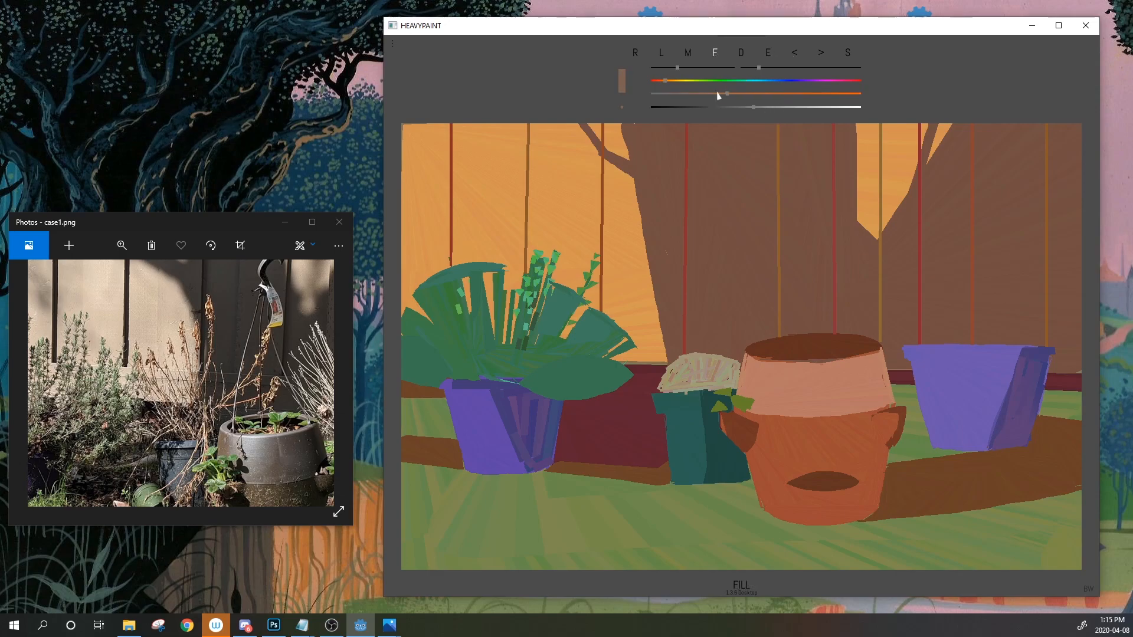
{"action": "left_click_drag", "start_coordinate": [663, 380], "coordinate": [722, 358]}
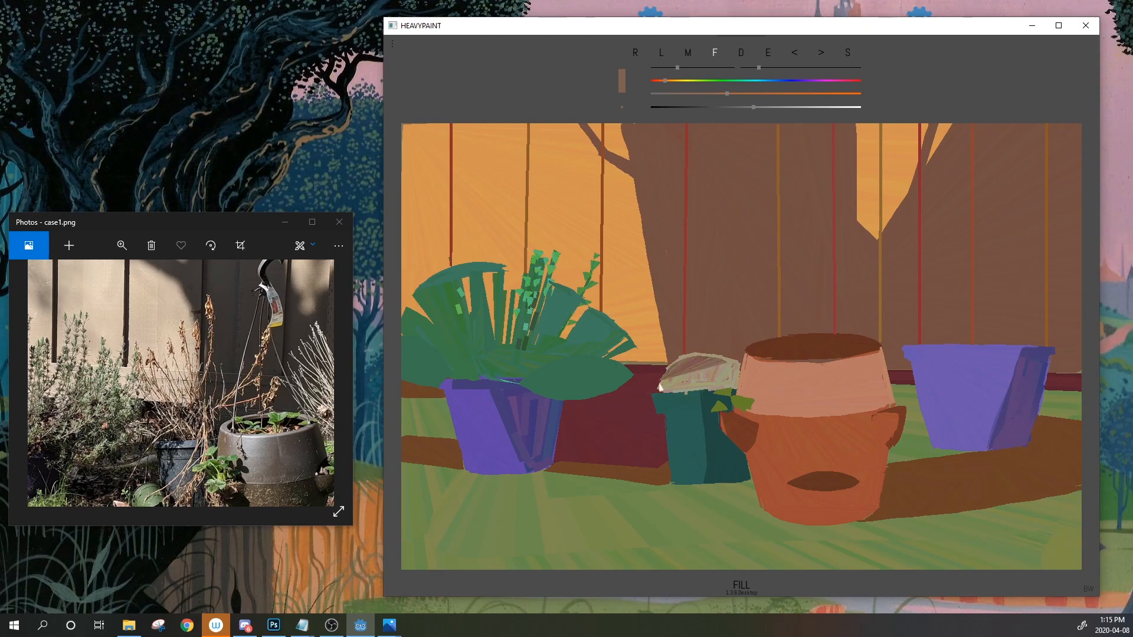
{"action": "left_click", "coordinate": [794, 53]}
{"action": "mouse_move", "coordinate": [662, 382]}
{"action": "left_mouse_down"}
{"action": "mouse_move", "coordinate": [679, 361]}
{"action": "mouse_move", "coordinate": [725, 361]}
{"action": "mouse_move", "coordinate": [724, 387]}
{"action": "left_mouse_up"}
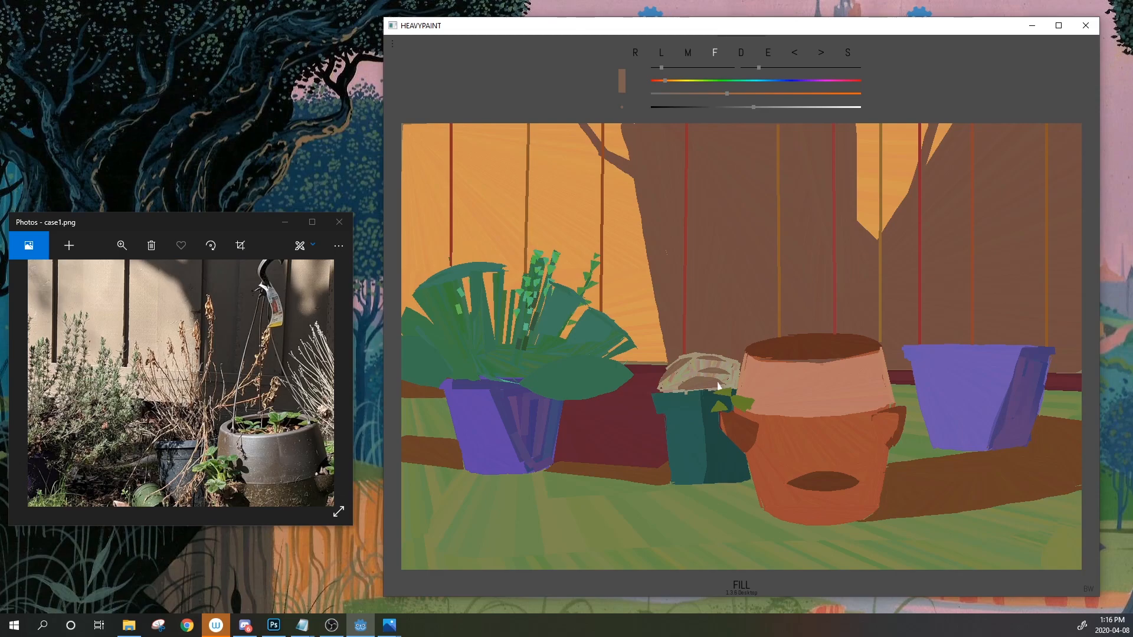
{"action": "left_click_drag", "start_coordinate": [754, 107], "coordinate": [732, 107]}
{"action": "mouse_move", "coordinate": [663, 382]}
{"action": "left_mouse_down"}
{"action": "mouse_move", "coordinate": [690, 360]}
{"action": "mouse_move", "coordinate": [729, 375]}
{"action": "mouse_move", "coordinate": [679, 395]}
{"action": "left_mouse_up"}
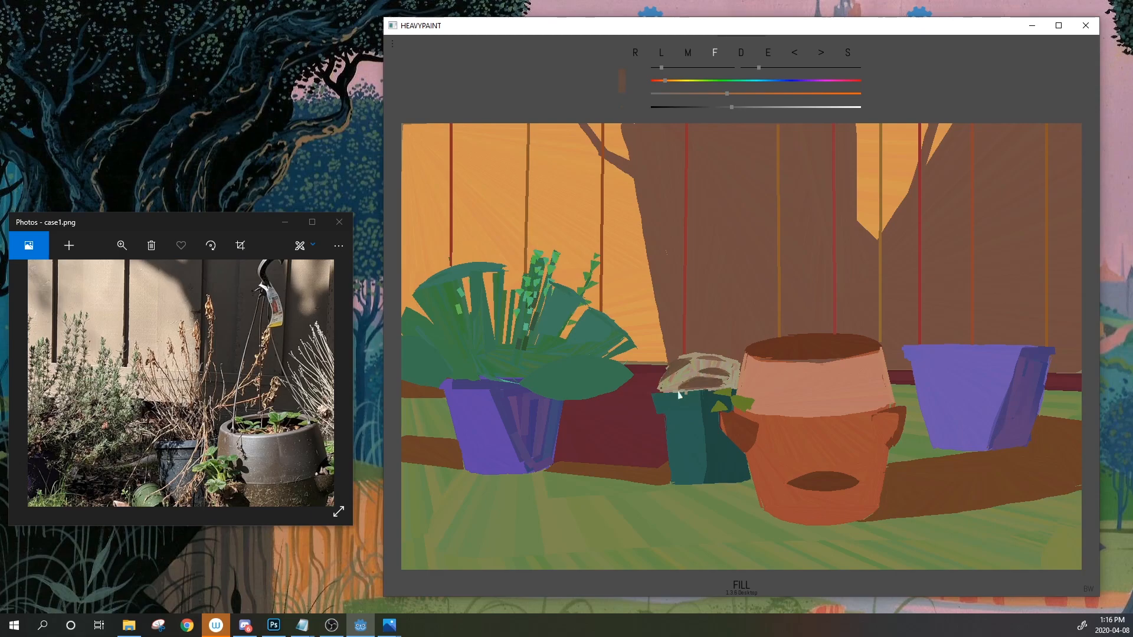
{"action": "mouse_move", "coordinate": [724, 379]}
{"action": "left_mouse_down"}
{"action": "mouse_move", "coordinate": [736, 387]}
{"action": "mouse_move", "coordinate": [682, 390]}
{"action": "left_mouse_up"}
Try green and olive leaf shapes beside the teal pot's rim, undoing each
{"action": "left_click", "coordinate": [741, 403], "text": "alt"}
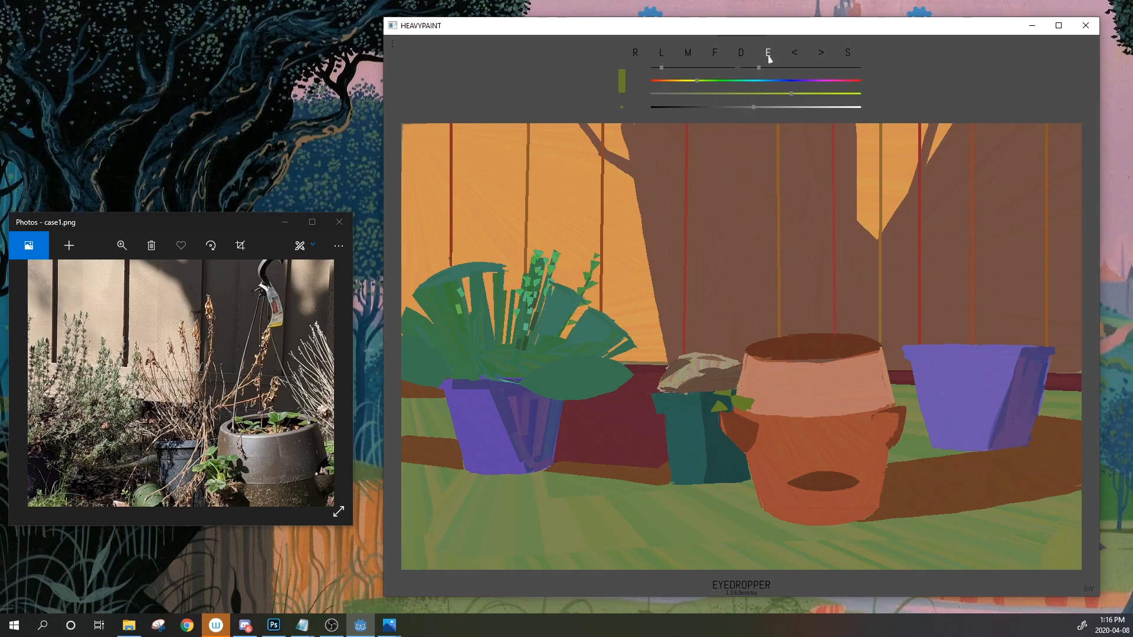
{"action": "left_click_drag", "start_coordinate": [712, 389], "coordinate": [732, 391]}
{"action": "left_click", "coordinate": [793, 54]}
{"action": "left_click", "coordinate": [709, 403], "text": "alt"}
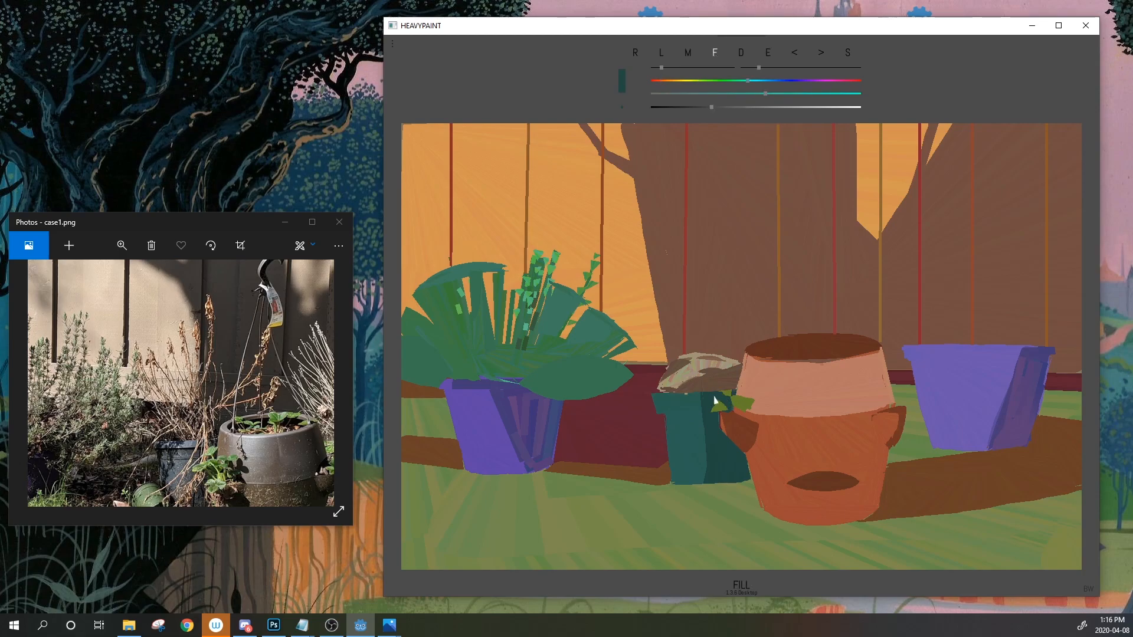
{"action": "left_click", "coordinate": [742, 406], "text": "alt"}
{"action": "mouse_move", "coordinate": [724, 391]}
{"action": "left_mouse_down"}
{"action": "mouse_move", "coordinate": [719, 380]}
{"action": "mouse_move", "coordinate": [729, 394]}
{"action": "mouse_move", "coordinate": [744, 388]}
{"action": "mouse_move", "coordinate": [732, 390]}
{"action": "left_mouse_up"}
{"action": "left_click", "coordinate": [794, 55]}
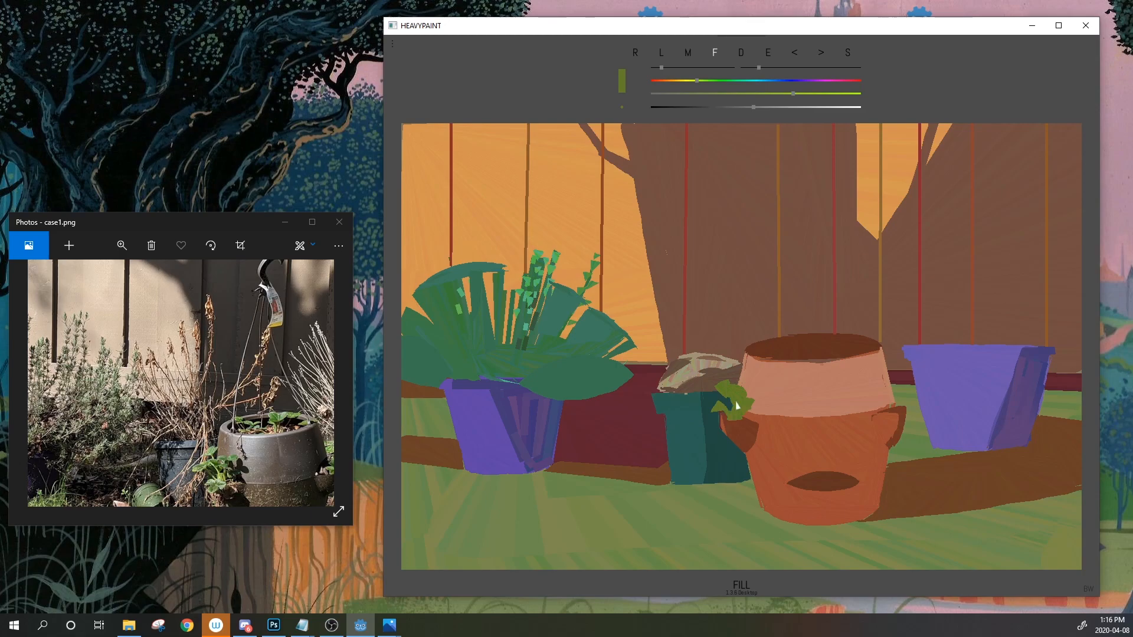
Paint green leaf strokes right of the small plant with sampled olive, undoing stray and rounded shapes
{"action": "left_click_drag", "start_coordinate": [737, 405], "coordinate": [745, 403]}
{"action": "left_click", "coordinate": [769, 53]}
{"action": "mouse_move", "coordinate": [772, 57]}
{"action": "left_mouse_down"}
{"action": "mouse_move", "coordinate": [717, 437]}
{"action": "mouse_move", "coordinate": [761, 443]}
{"action": "mouse_move", "coordinate": [740, 406]}
{"action": "left_mouse_up"}
{"action": "mouse_move", "coordinate": [713, 283]}
{"action": "left_mouse_down"}
{"action": "mouse_move", "coordinate": [743, 274]}
{"action": "mouse_move", "coordinate": [732, 230]}
{"action": "mouse_move", "coordinate": [750, 241]}
{"action": "left_mouse_up"}
{"action": "left_click", "coordinate": [795, 53]}
{"action": "left_click", "coordinate": [792, 58]}
{"action": "left_click", "coordinate": [794, 61]}
{"action": "mouse_move", "coordinate": [704, 264]}
{"action": "left_mouse_down"}
{"action": "mouse_move", "coordinate": [760, 263]}
{"action": "mouse_move", "coordinate": [703, 267]}
{"action": "mouse_move", "coordinate": [719, 242]}
{"action": "mouse_move", "coordinate": [729, 280]}
{"action": "left_mouse_up"}
{"action": "left_click", "coordinate": [798, 53]}
Undo the trunk's green stroke, sample the pot rim's lighter brown, and raise its saturation
{"action": "left_click", "coordinate": [795, 56]}
{"action": "left_click", "coordinate": [768, 54]}
{"action": "left_click", "coordinate": [552, 273]}
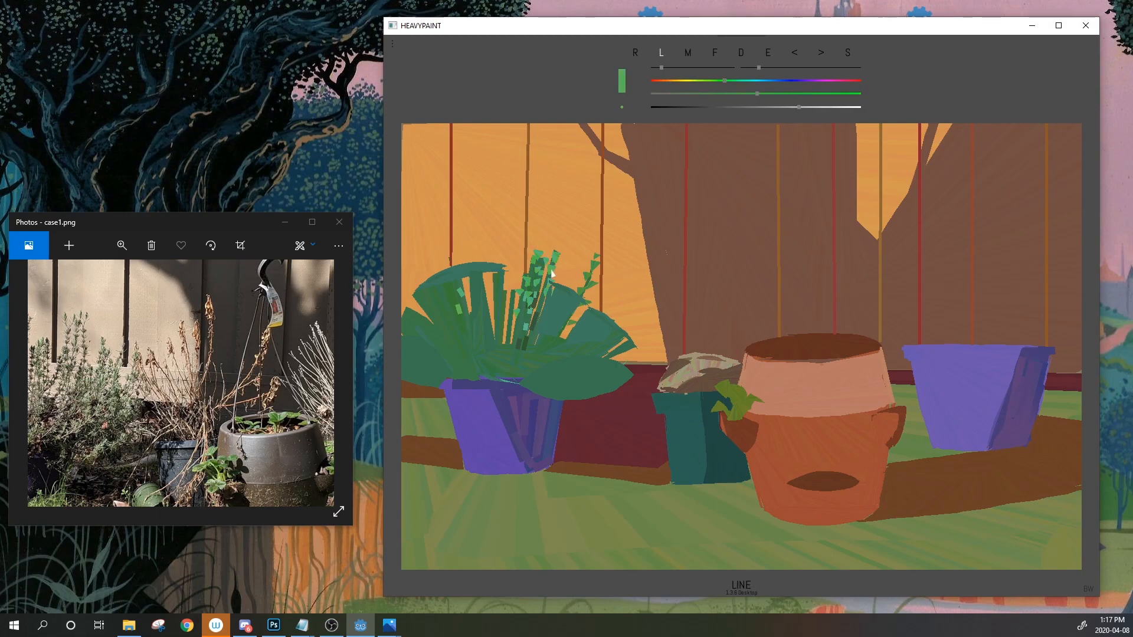
{"action": "left_click", "coordinate": [768, 54]}
{"action": "left_click", "coordinate": [732, 379]}
{"action": "left_click", "coordinate": [768, 54]}
{"action": "left_click", "coordinate": [731, 367]}
{"action": "left_click", "coordinate": [715, 55]}
{"action": "left_click", "coordinate": [751, 93]}
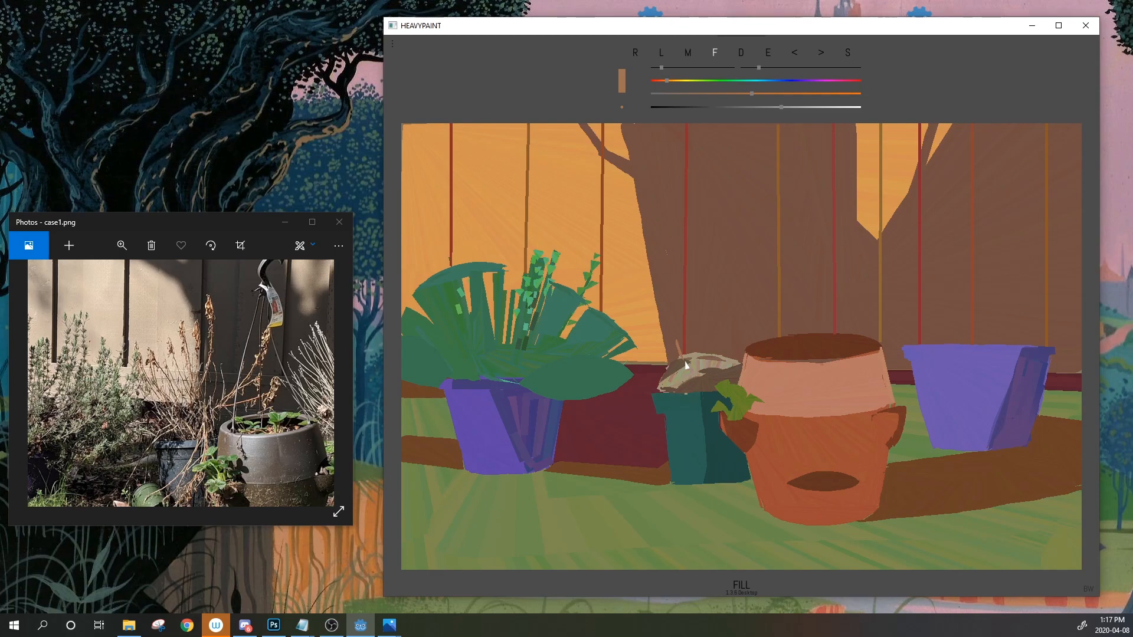
Try a tan fan-shaped leaf left of the clump, then undo it
{"action": "mouse_move", "coordinate": [677, 341]}
{"action": "left_mouse_down"}
{"action": "mouse_move", "coordinate": [650, 268]}
{"action": "mouse_move", "coordinate": [619, 312]}
{"action": "mouse_move", "coordinate": [655, 374]}
{"action": "left_mouse_up"}
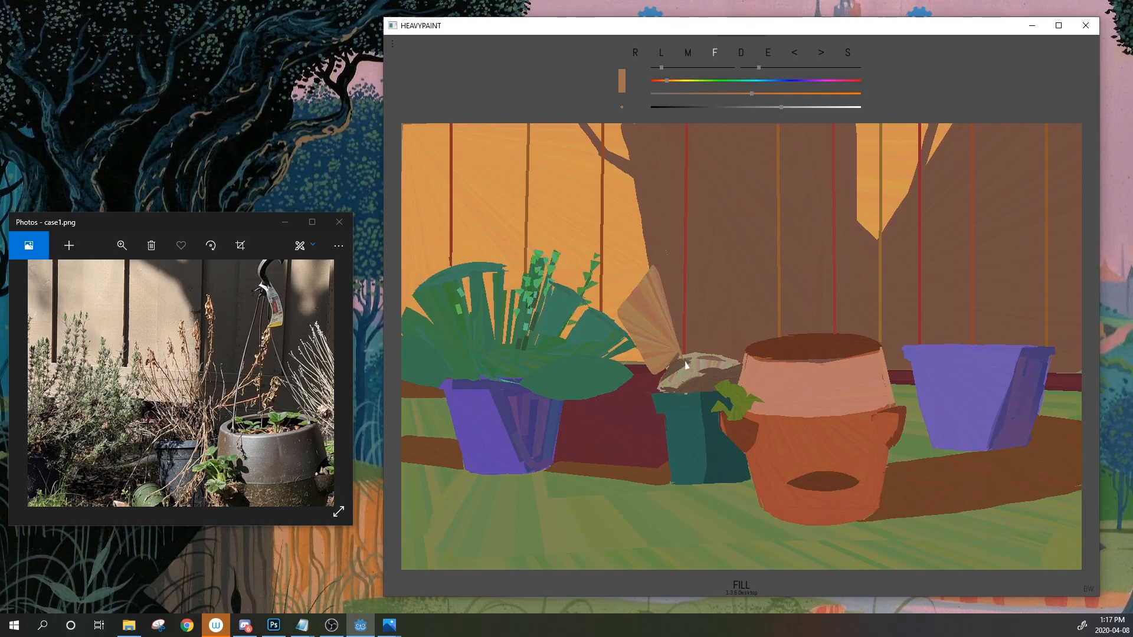
{"action": "left_click", "coordinate": [796, 57]}
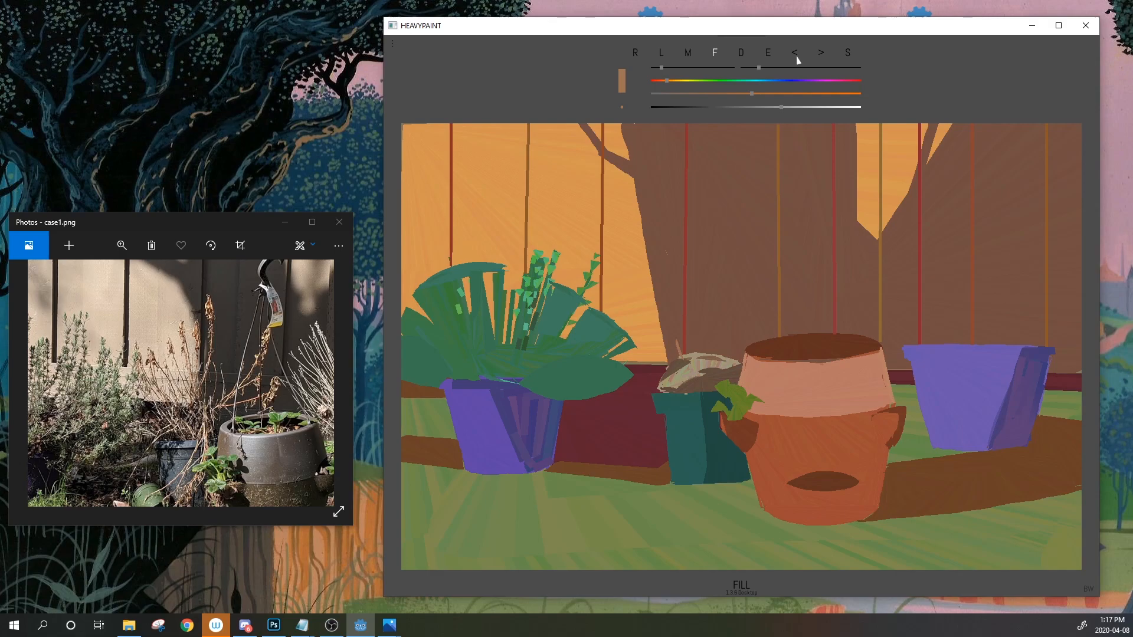
{"action": "mouse_move", "coordinate": [677, 341]}
{"action": "left_mouse_down"}
{"action": "mouse_move", "coordinate": [652, 367]}
{"action": "mouse_move", "coordinate": [677, 356]}
{"action": "mouse_move", "coordinate": [655, 392]}
{"action": "left_mouse_up"}
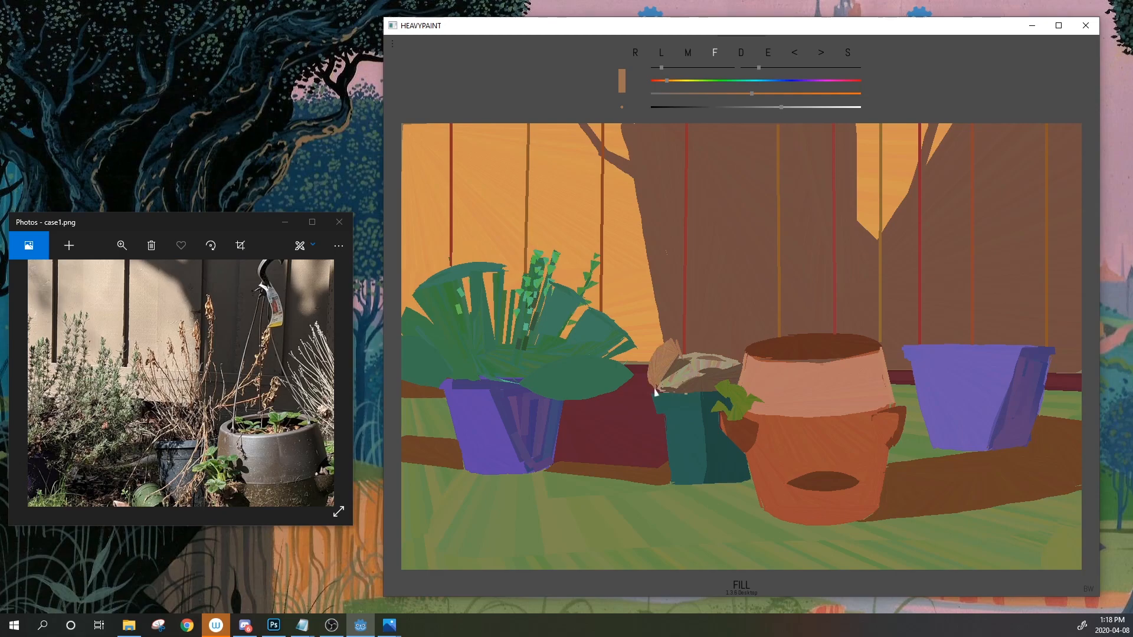
{"action": "left_click", "coordinate": [796, 53]}
{"action": "left_click", "coordinate": [796, 53]}
Paint several thin tan stalks rising from the clump, discarding a light tan wedge
{"action": "left_click_drag", "start_coordinate": [705, 255], "coordinate": [689, 353]}
{"action": "mouse_move", "coordinate": [641, 291]}
{"action": "left_mouse_down"}
{"action": "mouse_move", "coordinate": [697, 236]}
{"action": "mouse_move", "coordinate": [764, 330]}
{"action": "left_mouse_up"}
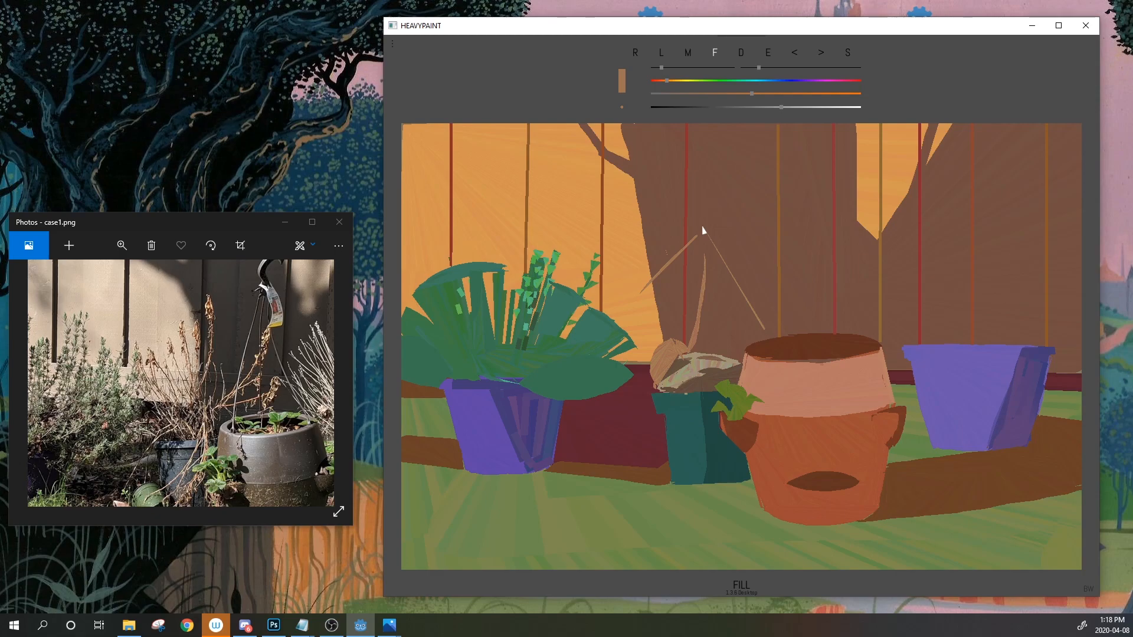
{"action": "left_click_drag", "start_coordinate": [718, 295], "coordinate": [727, 267]}
{"action": "mouse_move", "coordinate": [718, 349]}
{"action": "left_mouse_down"}
{"action": "mouse_move", "coordinate": [742, 295]}
{"action": "mouse_move", "coordinate": [703, 355]}
{"action": "left_mouse_up"}
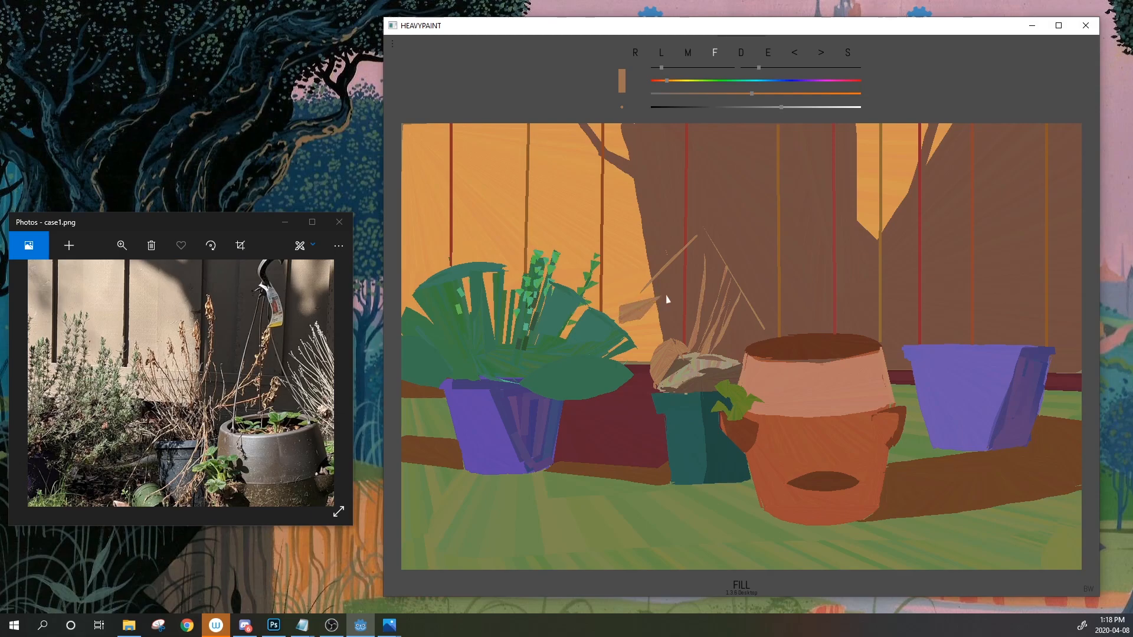
{"action": "mouse_move", "coordinate": [723, 275]}
{"action": "left_mouse_down"}
{"action": "mouse_move", "coordinate": [751, 331]}
{"action": "mouse_move", "coordinate": [704, 349]}
{"action": "left_mouse_up"}
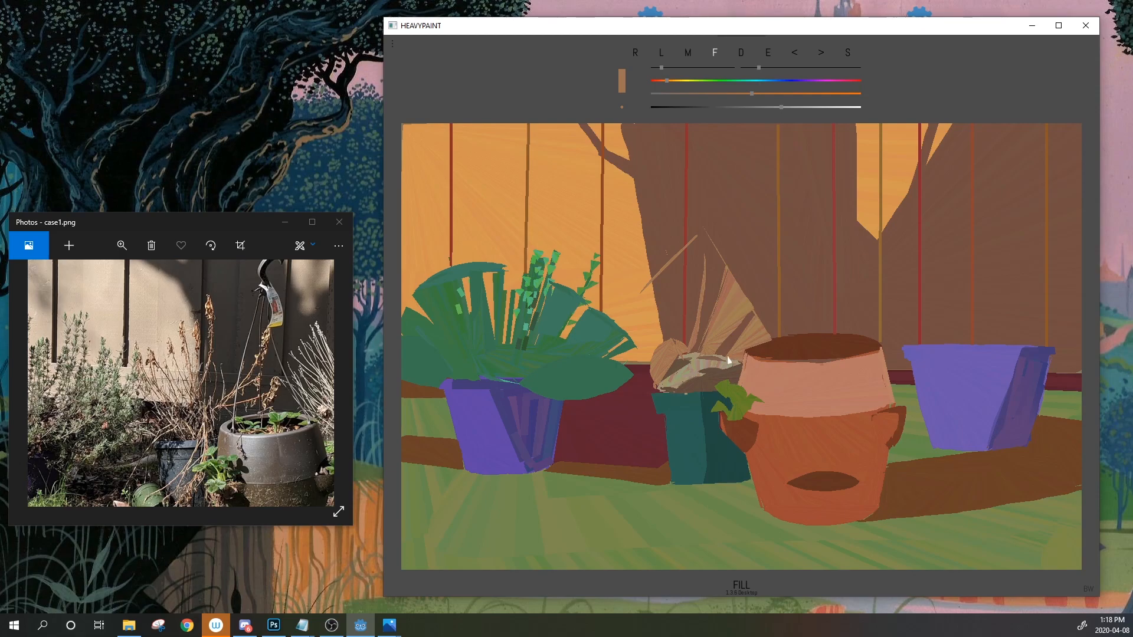
{"action": "left_click", "coordinate": [795, 54]}
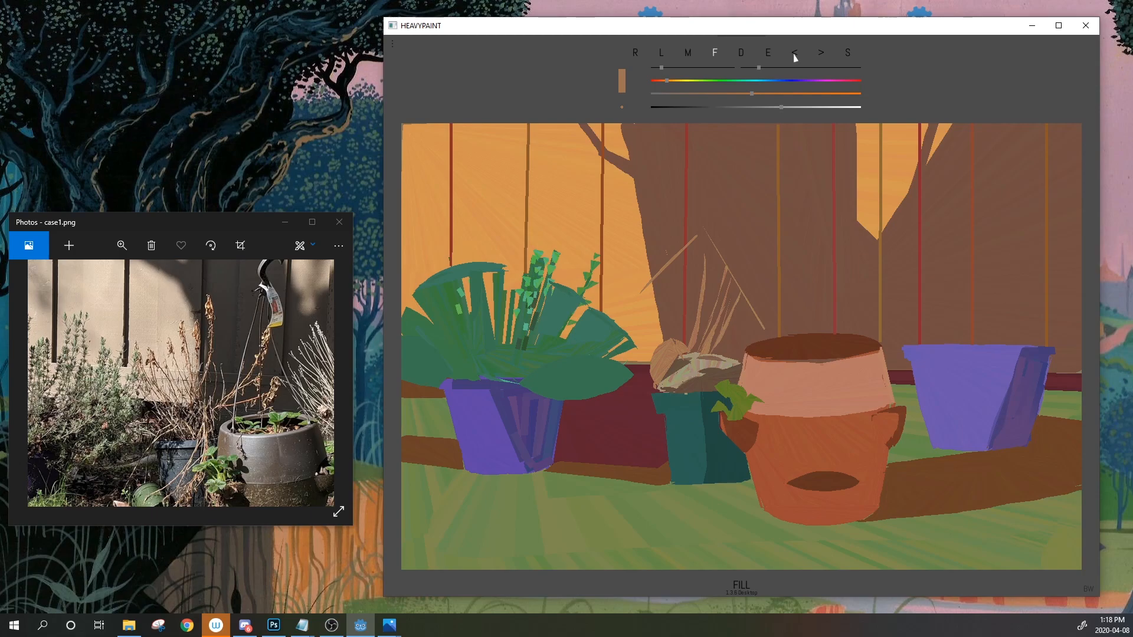
{"action": "left_click_drag", "start_coordinate": [721, 353], "coordinate": [757, 294]}
Add short light-brown stalk strokes, undoing a triangular blade, curving leaf and extra stalks
{"action": "left_click_drag", "start_coordinate": [714, 222], "coordinate": [713, 236]}
{"action": "mouse_move", "coordinate": [755, 295]}
{"action": "left_mouse_down"}
{"action": "mouse_move", "coordinate": [769, 279]}
{"action": "mouse_move", "coordinate": [761, 312]}
{"action": "left_mouse_up"}
{"action": "mouse_move", "coordinate": [740, 262]}
{"action": "left_mouse_down"}
{"action": "mouse_move", "coordinate": [772, 252]}
{"action": "mouse_move", "coordinate": [741, 275]}
{"action": "left_mouse_up"}
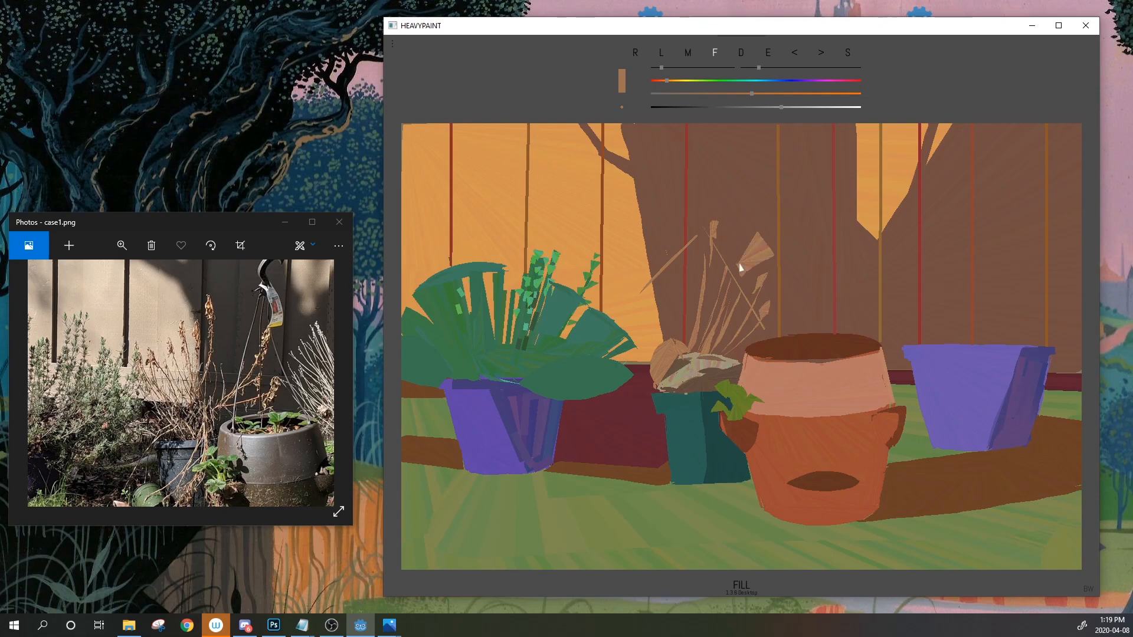
{"action": "left_click", "coordinate": [794, 56]}
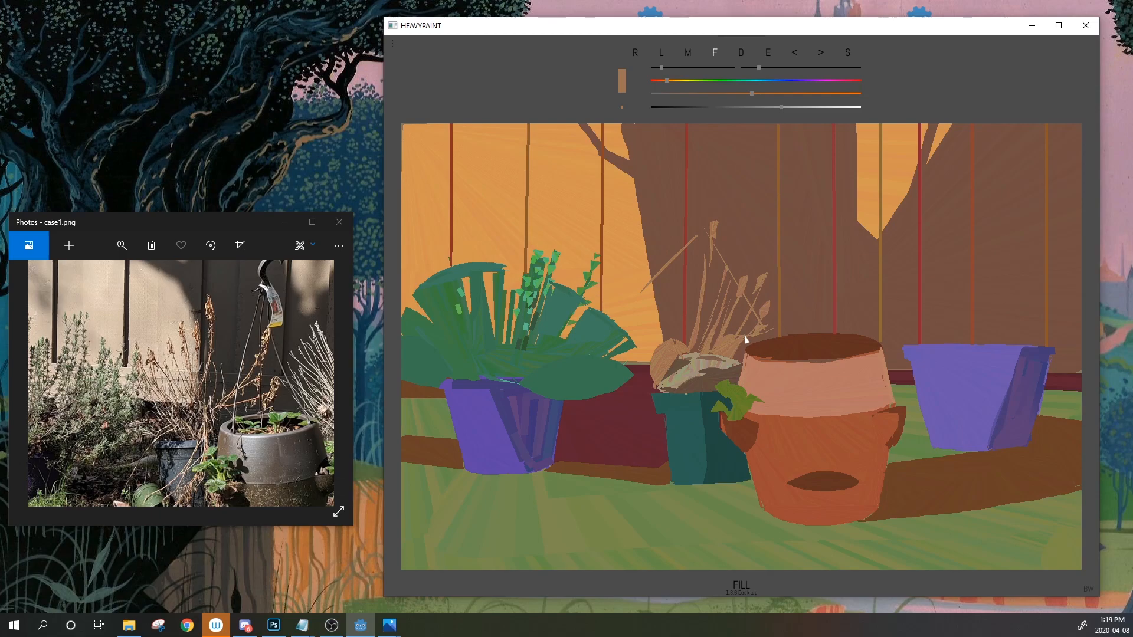
{"action": "mouse_move", "coordinate": [769, 295]}
{"action": "left_mouse_down"}
{"action": "mouse_move", "coordinate": [812, 269]}
{"action": "mouse_move", "coordinate": [835, 201]}
{"action": "mouse_move", "coordinate": [814, 269]}
{"action": "left_mouse_up"}
{"action": "left_click", "coordinate": [794, 55]}
{"action": "left_click", "coordinate": [794, 54]}
{"action": "left_click", "coordinate": [795, 56]}
Paint a long light stalk on the clump's left side and pan the reference photo to the grass
{"action": "mouse_move", "coordinate": [747, 349]}
{"action": "left_mouse_down"}
{"action": "mouse_move", "coordinate": [745, 334]}
{"action": "mouse_move", "coordinate": [767, 330]}
{"action": "left_mouse_up"}
{"action": "left_click", "coordinate": [795, 54]}
{"action": "left_click_drag", "start_coordinate": [636, 305], "coordinate": [640, 302]}
{"action": "mouse_move", "coordinate": [639, 302]}
{"action": "left_mouse_down"}
{"action": "mouse_move", "coordinate": [628, 328]}
{"action": "mouse_move", "coordinate": [650, 350]}
{"action": "mouse_move", "coordinate": [631, 323]}
{"action": "left_mouse_up"}
{"action": "left_click", "coordinate": [795, 54]}
{"action": "left_click_drag", "start_coordinate": [104, 412], "coordinate": [111, 361]}
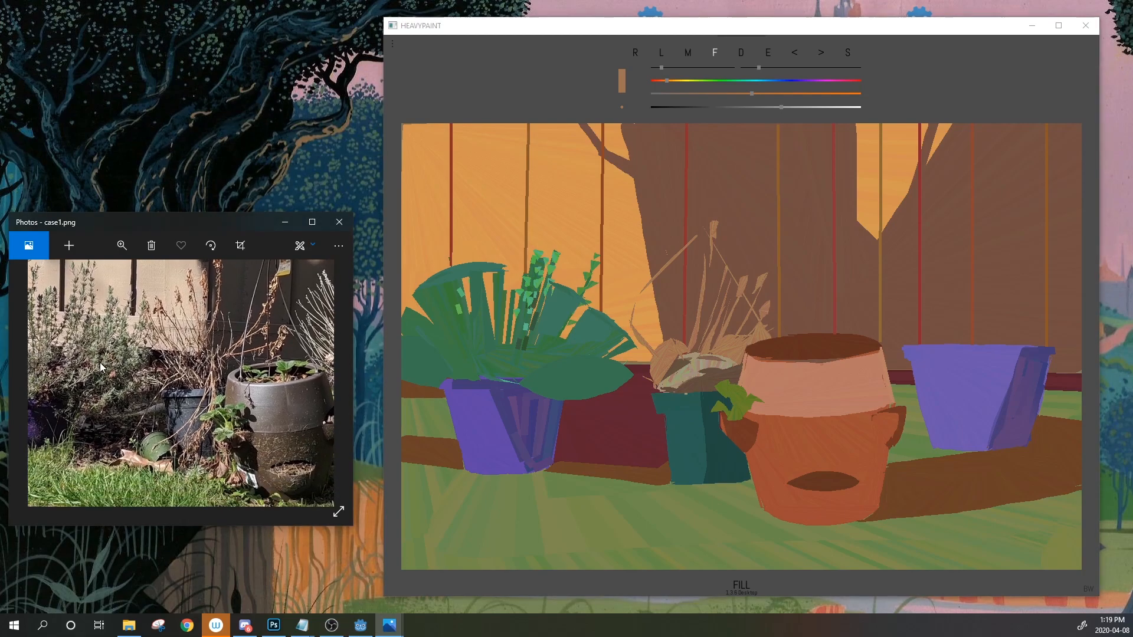
Replace tan oval attempts with a larger-brush tan gradient stroke atop the teal pot
{"action": "left_click", "coordinate": [512, 355]}
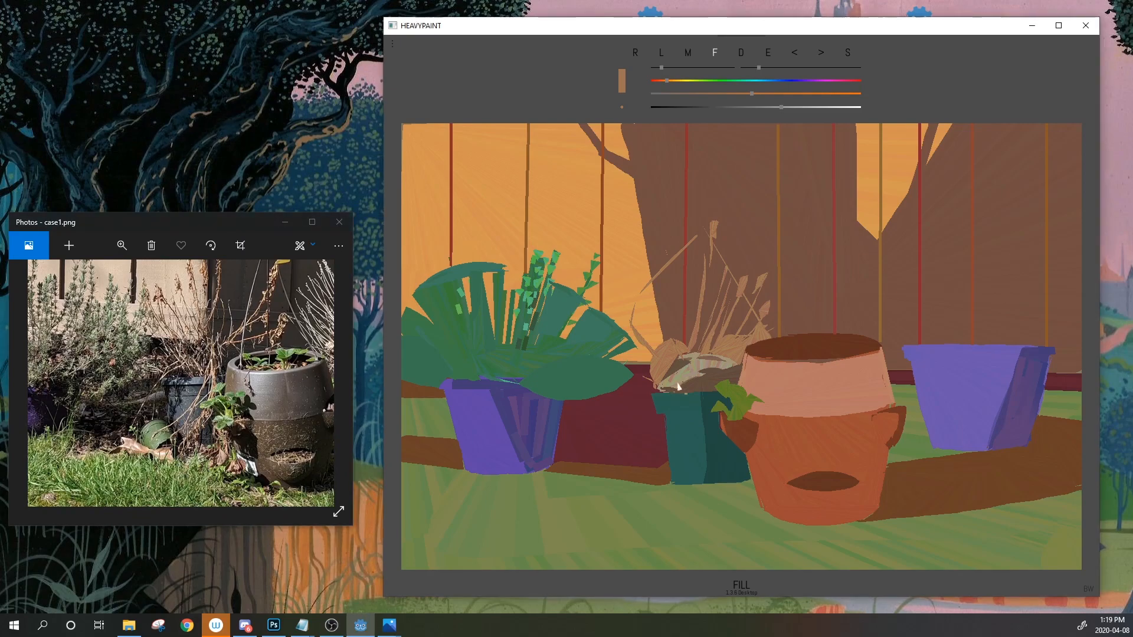
{"action": "mouse_move", "coordinate": [685, 397]}
{"action": "left_mouse_down"}
{"action": "mouse_move", "coordinate": [679, 462]}
{"action": "mouse_move", "coordinate": [685, 399]}
{"action": "left_mouse_up"}
{"action": "left_click", "coordinate": [795, 54]}
{"action": "left_click", "coordinate": [795, 54]}
{"action": "left_click", "coordinate": [688, 54]}
{"action": "left_click_drag", "start_coordinate": [760, 67], "coordinate": [768, 67]}
{"action": "left_click_drag", "start_coordinate": [703, 404], "coordinate": [684, 407]}
Paint dark teal patches on the pot's right side and under its rim
{"action": "left_click_drag", "start_coordinate": [768, 53], "coordinate": [685, 434]}
{"action": "left_click_drag", "start_coordinate": [741, 108], "coordinate": [752, 108]}
{"action": "left_click", "coordinate": [712, 59]}
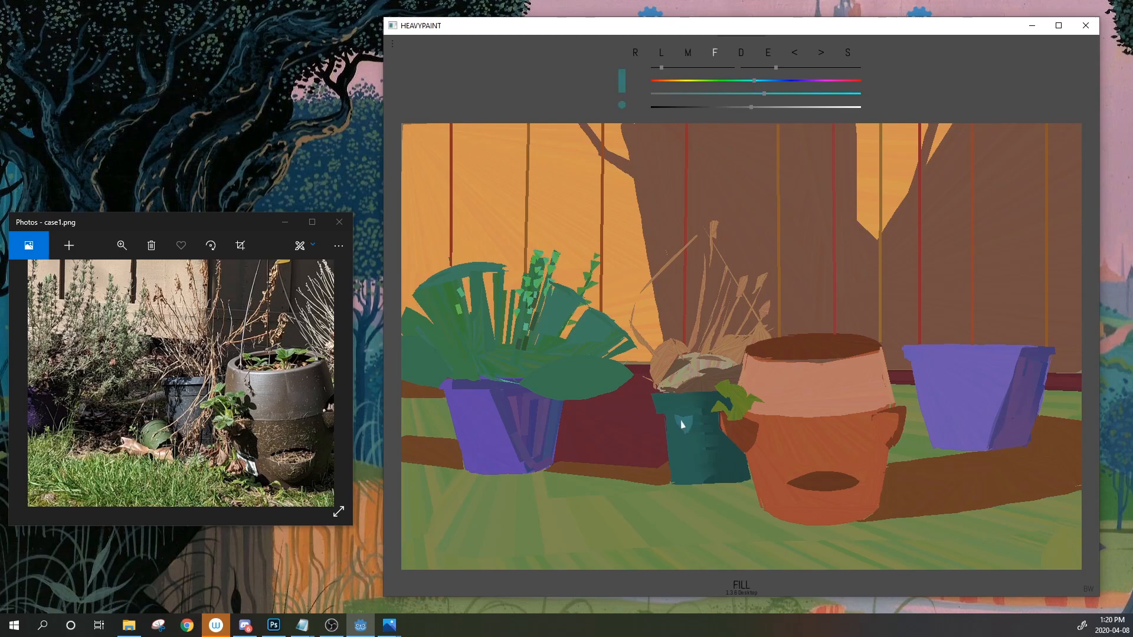
{"action": "left_click_drag", "start_coordinate": [768, 52], "coordinate": [732, 472]}
{"action": "left_click_drag", "start_coordinate": [712, 107], "coordinate": [698, 107]}
{"action": "left_click", "coordinate": [732, 451]}
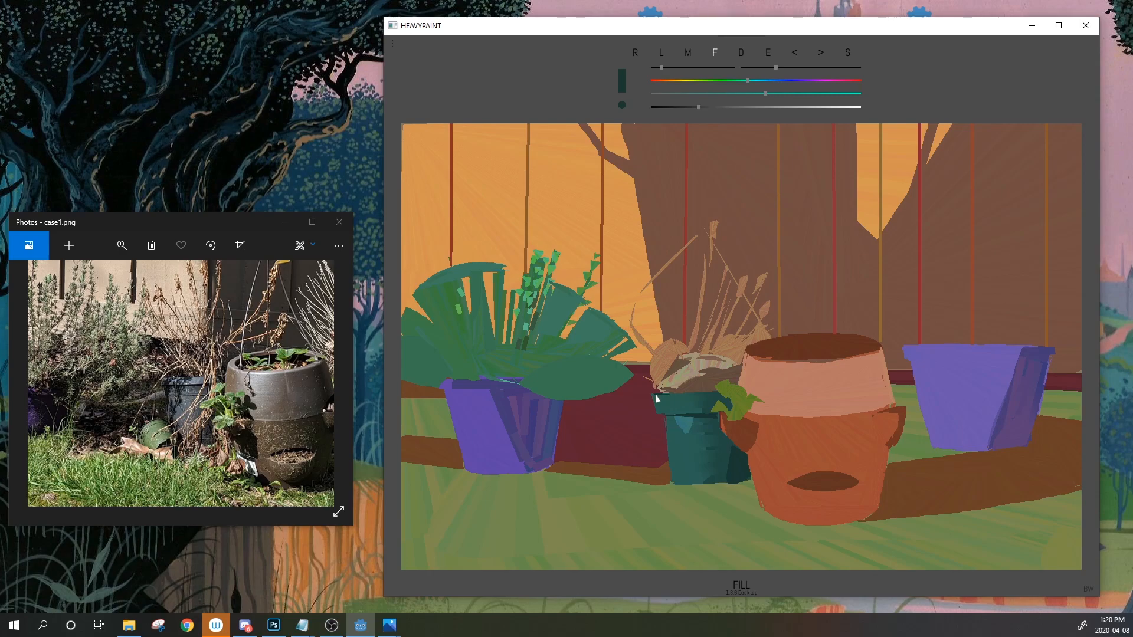
{"action": "left_click", "coordinate": [794, 57]}
{"action": "left_click_drag", "start_coordinate": [668, 420], "coordinate": [682, 418]}
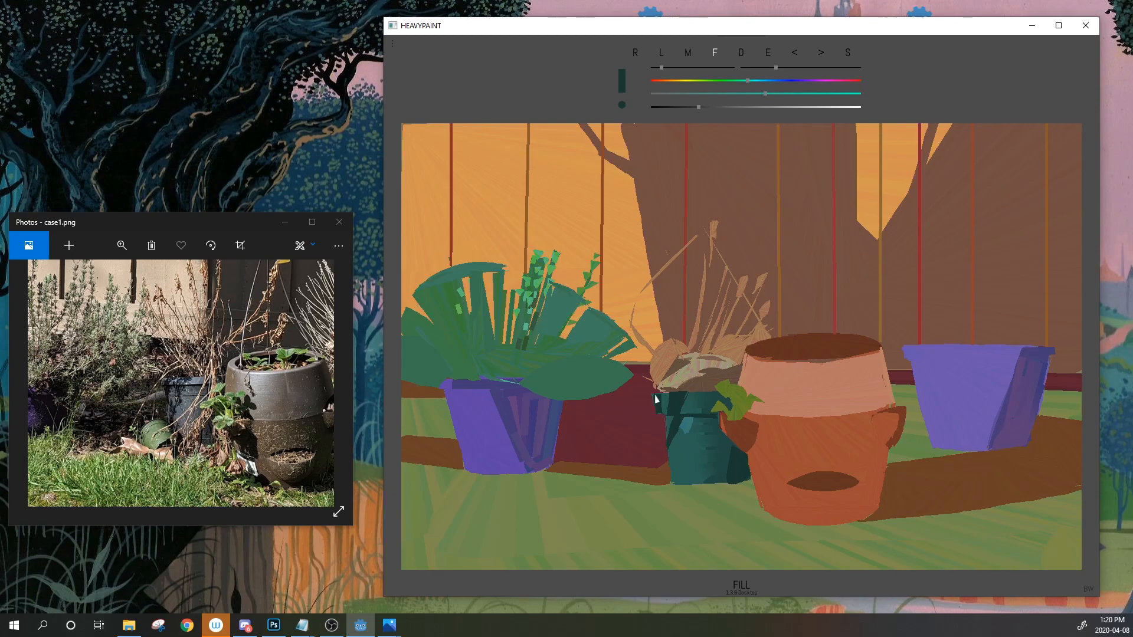
Sample the clump's tan, lighten and desaturate it, and drape pale stems down-left over the pot
{"action": "left_click", "coordinate": [768, 53]}
{"action": "left_click", "coordinate": [669, 358]}
{"action": "left_click_drag", "start_coordinate": [793, 109], "coordinate": [829, 107]}
{"action": "mouse_move", "coordinate": [745, 94]}
{"action": "left_mouse_down"}
{"action": "mouse_move", "coordinate": [725, 94]}
{"action": "mouse_move", "coordinate": [735, 95]}
{"action": "left_mouse_up"}
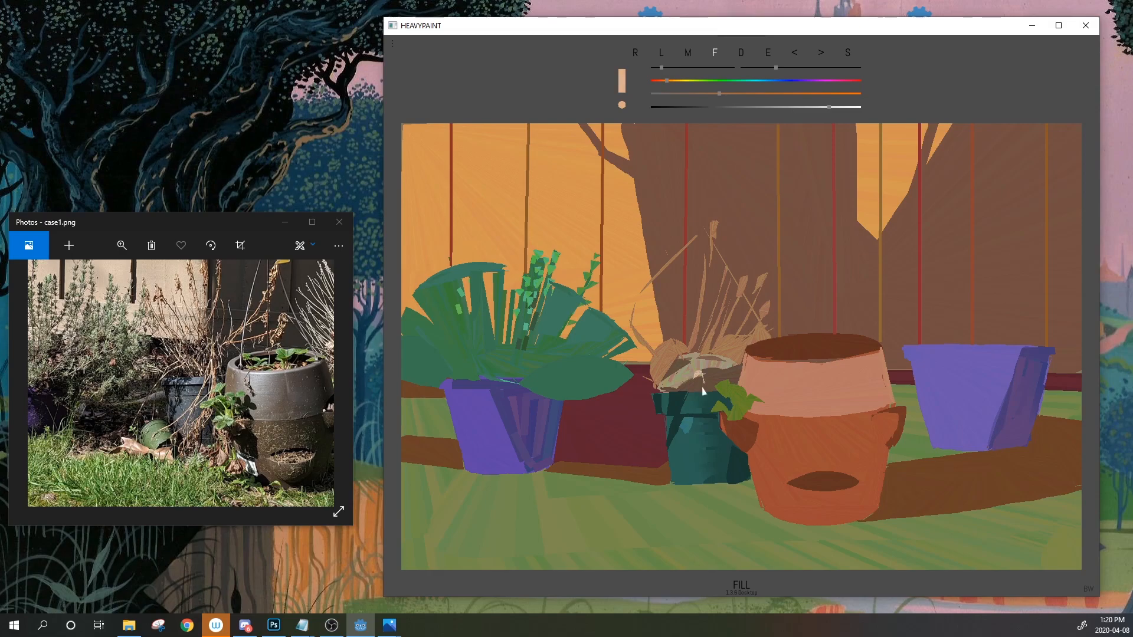
{"action": "left_click_drag", "start_coordinate": [697, 377], "coordinate": [681, 417]}
{"action": "left_click", "coordinate": [795, 54]}
{"action": "left_click", "coordinate": [794, 54]}
{"action": "left_click_drag", "start_coordinate": [694, 381], "coordinate": [678, 404]}
{"action": "left_click_drag", "start_coordinate": [686, 394], "coordinate": [637, 460]}
Extend a second pale stem down the pot, discarding a trial teal shape
{"action": "left_click_drag", "start_coordinate": [709, 388], "coordinate": [685, 462]}
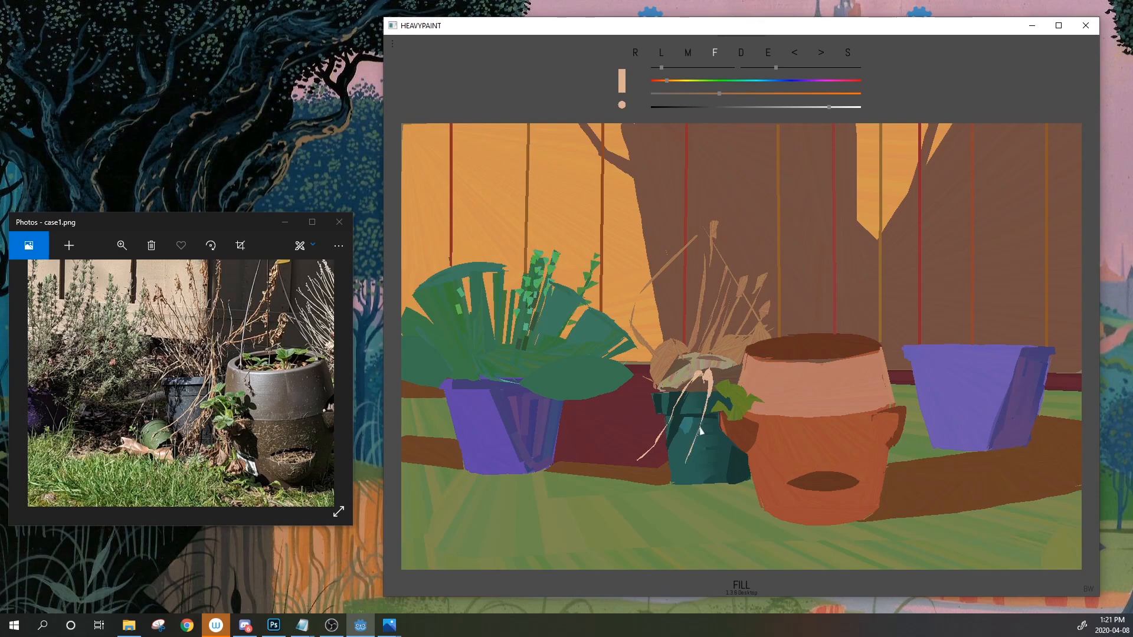
{"action": "right_click", "coordinate": [683, 433]}
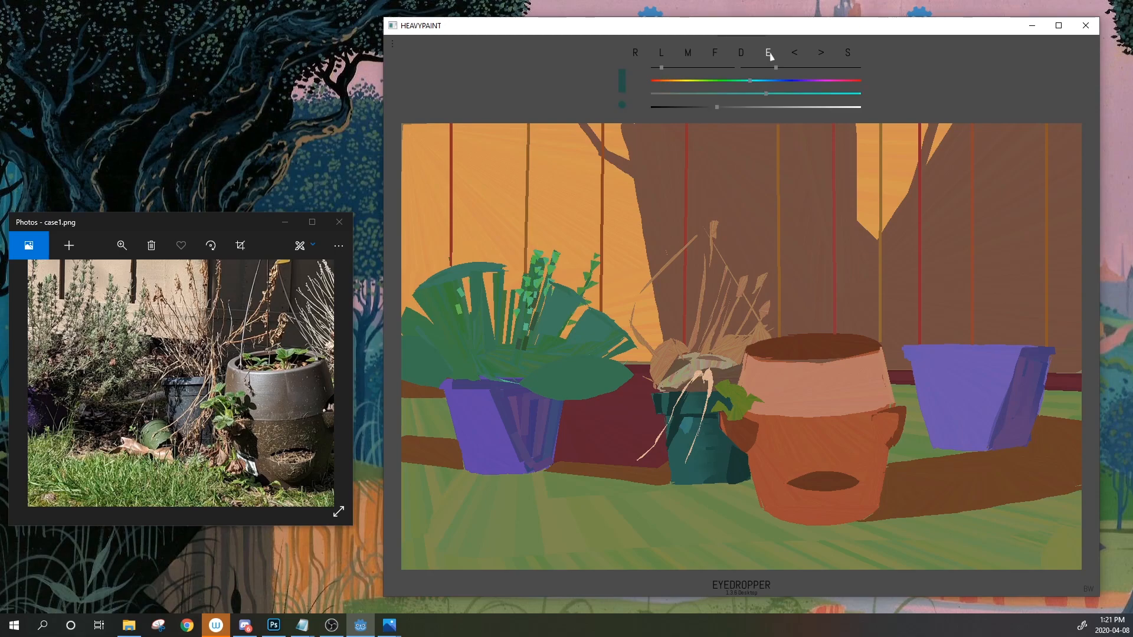
{"action": "mouse_move", "coordinate": [687, 423]}
{"action": "left_mouse_down"}
{"action": "mouse_move", "coordinate": [711, 437]}
{"action": "mouse_move", "coordinate": [690, 474]}
{"action": "mouse_move", "coordinate": [692, 462]}
{"action": "left_mouse_up"}
{"action": "left_click", "coordinate": [796, 55]}
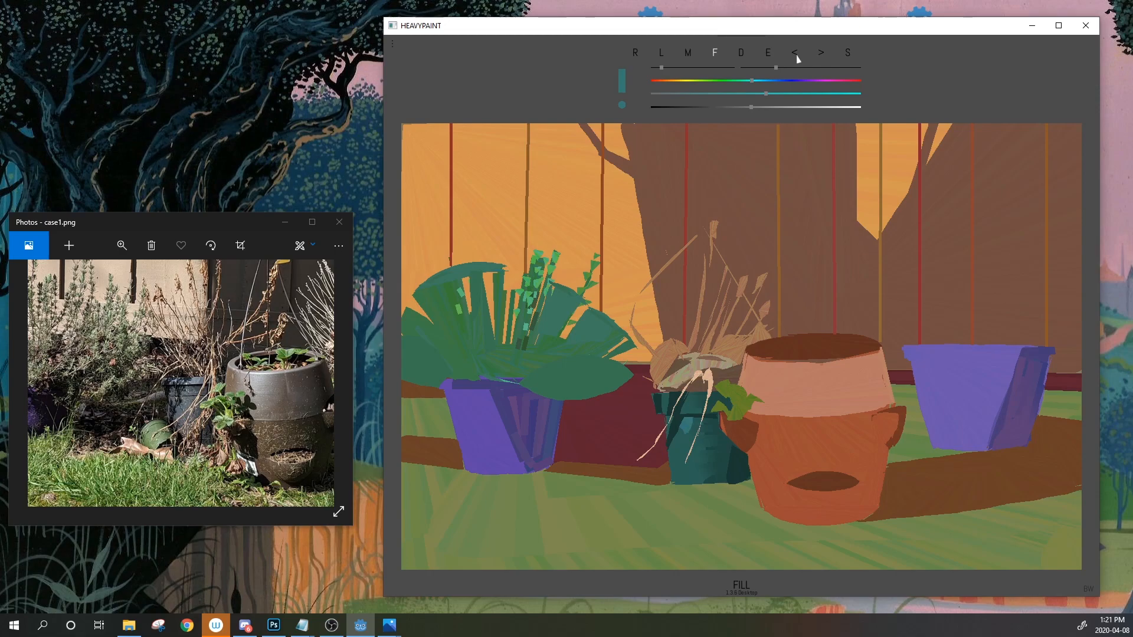
Sample a lighter tan from the clump and try thin stalks above it, undoing them
{"action": "right_click", "coordinate": [729, 354]}
{"action": "left_click", "coordinate": [769, 108]}
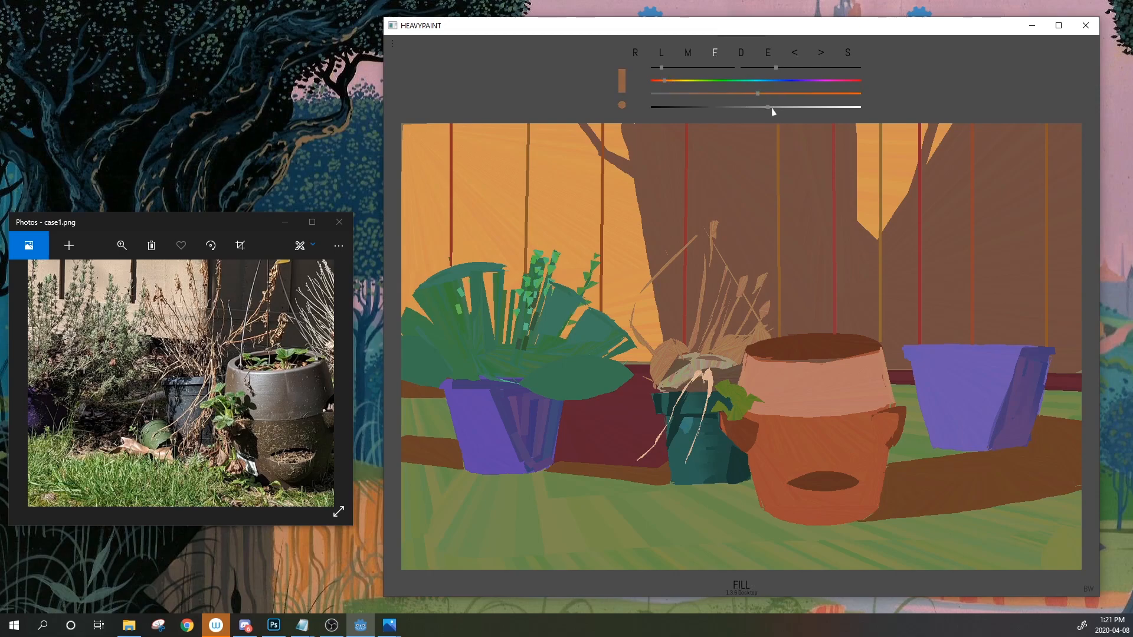
{"action": "left_click", "coordinate": [769, 53]}
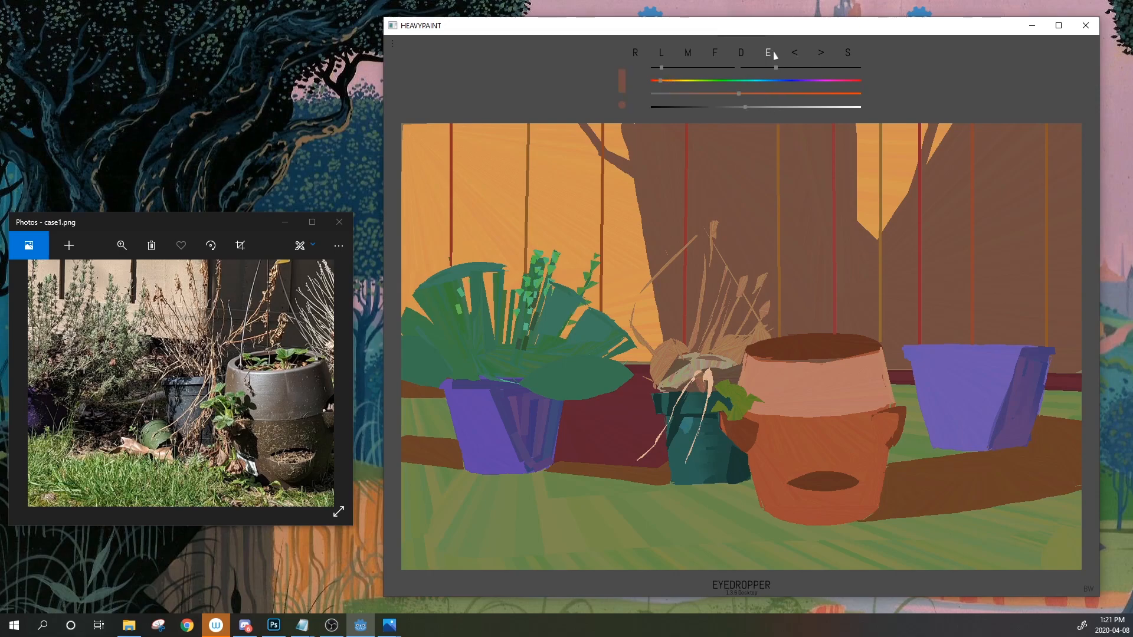
{"action": "left_click", "coordinate": [703, 300]}
{"action": "left_click_drag", "start_coordinate": [675, 291], "coordinate": [669, 261]}
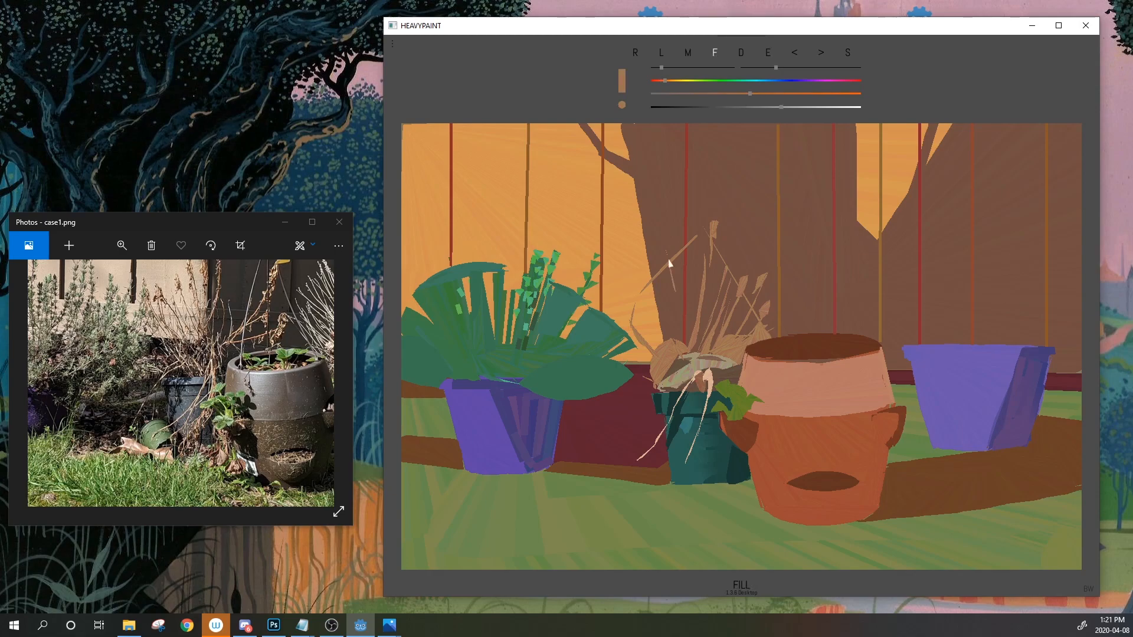
{"action": "mouse_move", "coordinate": [702, 332]}
{"action": "left_mouse_down"}
{"action": "mouse_move", "coordinate": [724, 242]}
{"action": "mouse_move", "coordinate": [737, 266]}
{"action": "mouse_move", "coordinate": [715, 301]}
{"action": "mouse_move", "coordinate": [735, 251]}
{"action": "mouse_move", "coordinate": [718, 254]}
{"action": "left_mouse_up"}
{"action": "left_click", "coordinate": [792, 53]}
{"action": "left_click", "coordinate": [794, 53]}
Widen the tan stalk, pan the reference photo, and add thin brown slivers and a dry stem
{"action": "mouse_move", "coordinate": [675, 292]}
{"action": "left_mouse_down"}
{"action": "mouse_move", "coordinate": [678, 339]}
{"action": "mouse_move", "coordinate": [670, 268]}
{"action": "left_mouse_up"}
{"action": "left_click_drag", "start_coordinate": [228, 288], "coordinate": [221, 352]}
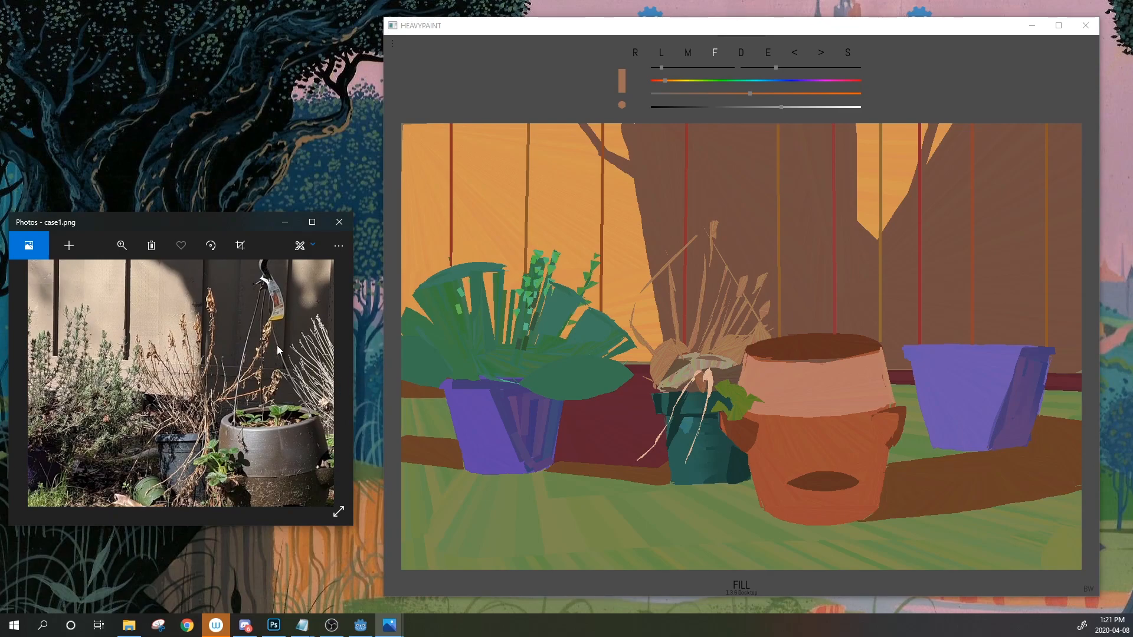
{"action": "left_click_drag", "start_coordinate": [660, 283], "coordinate": [659, 346]}
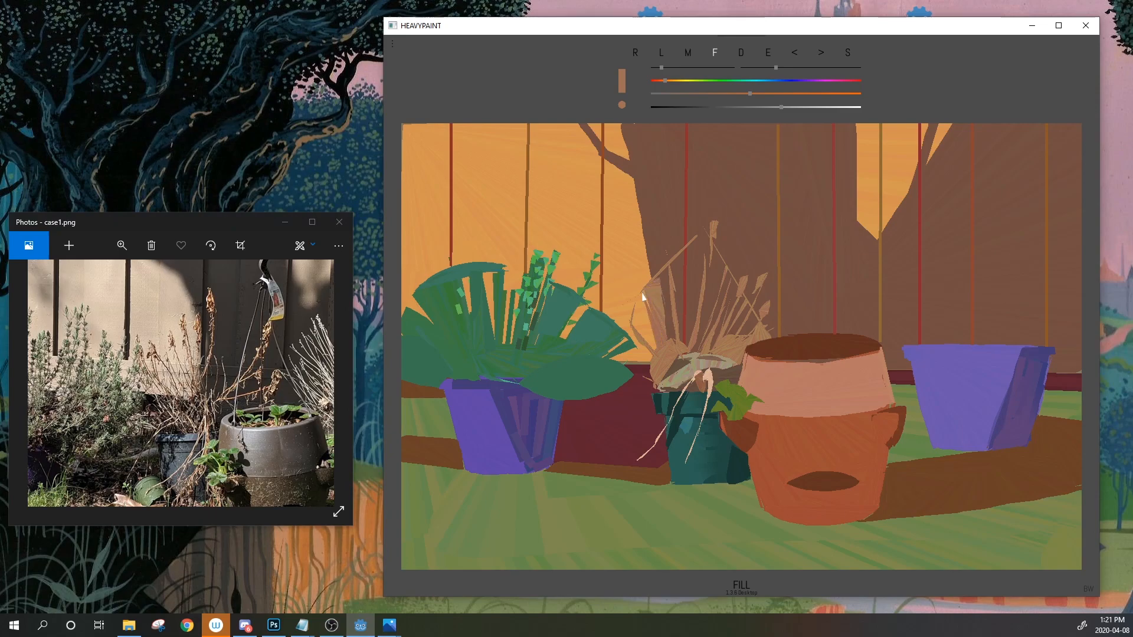
{"action": "left_click_drag", "start_coordinate": [643, 293], "coordinate": [670, 340]}
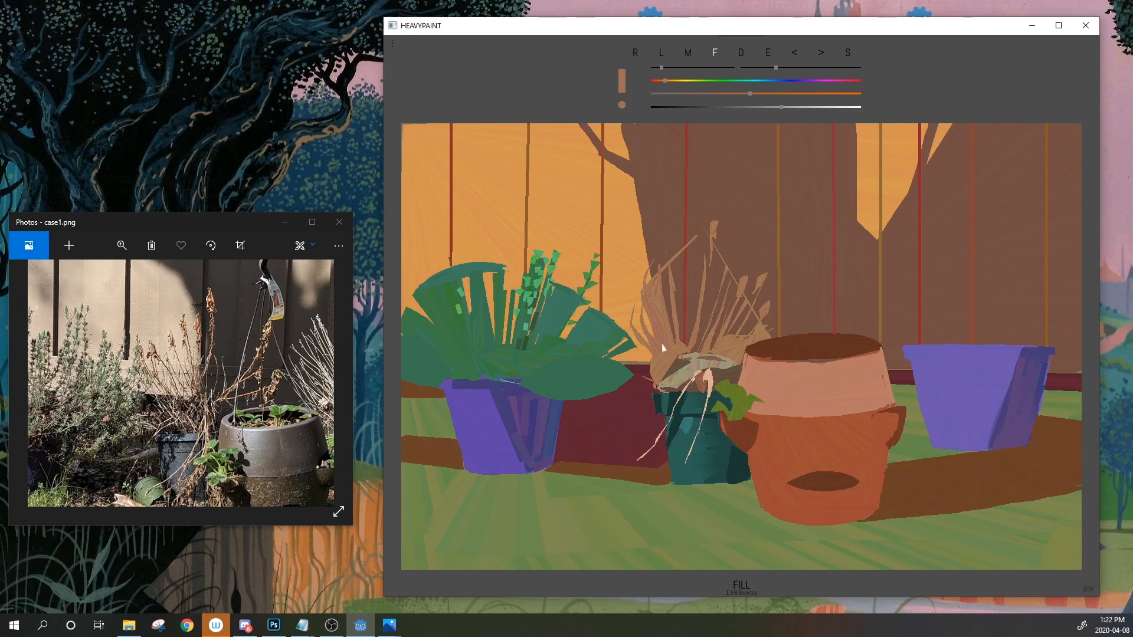
{"action": "left_click_drag", "start_coordinate": [637, 295], "coordinate": [627, 282]}
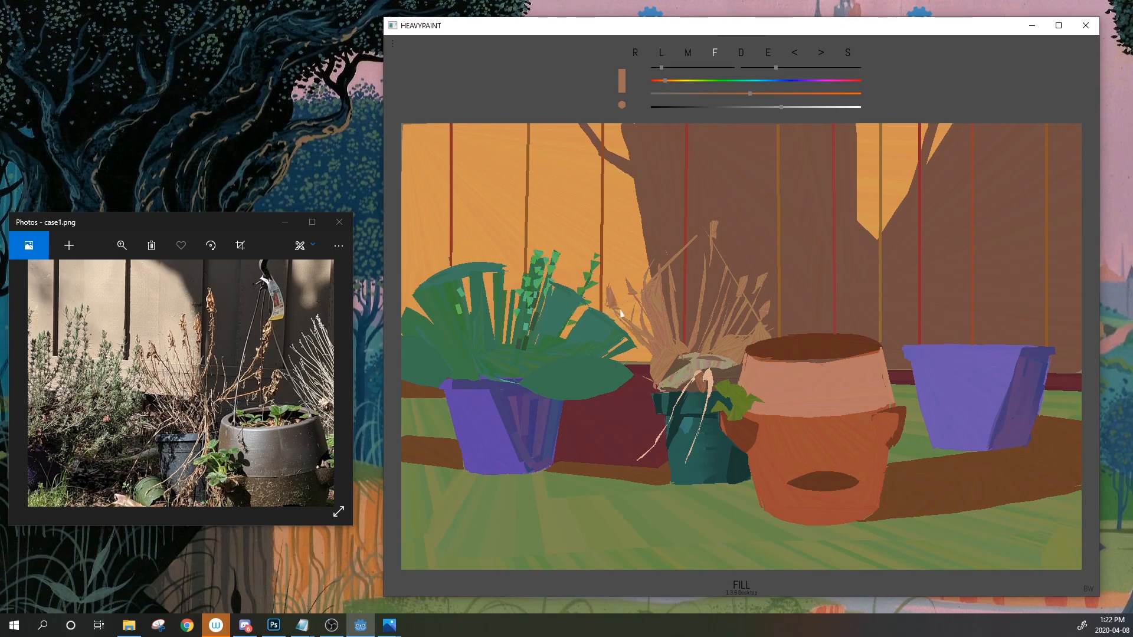
{"action": "mouse_move", "coordinate": [595, 326]}
{"action": "left_mouse_down"}
{"action": "mouse_move", "coordinate": [652, 360]}
{"action": "mouse_move", "coordinate": [648, 380]}
{"action": "left_mouse_up"}
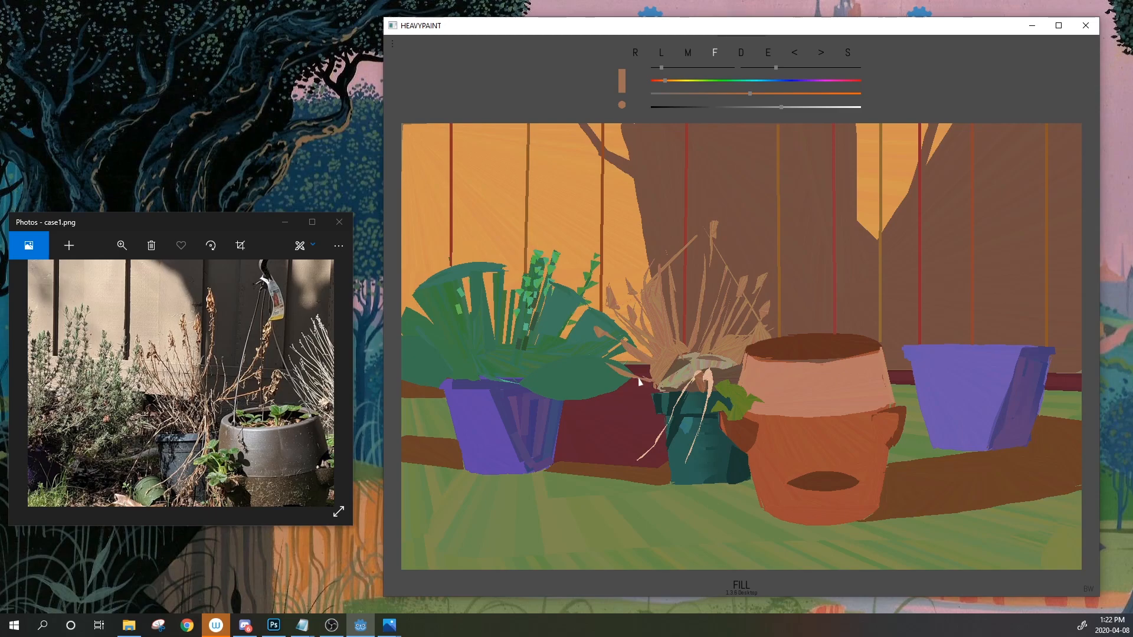
Sample dark red and paint a thin dark red sliver along the leaf's lower edge
{"action": "left_click", "coordinate": [770, 54]}
{"action": "left_click", "coordinate": [631, 369]}
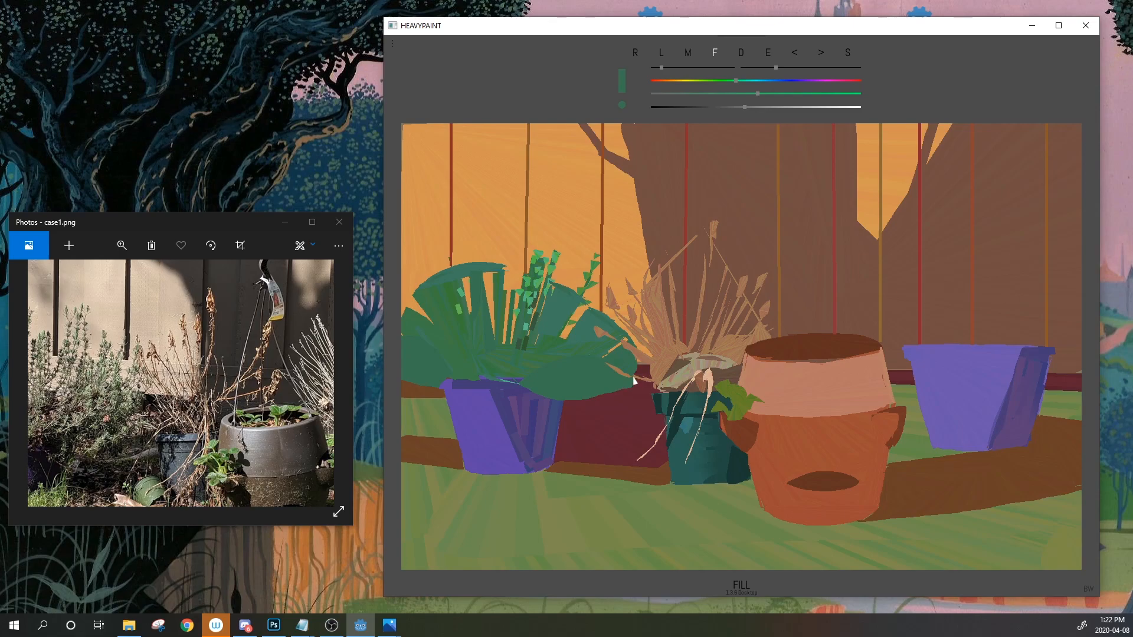
{"action": "left_click", "coordinate": [632, 397], "text": "alt"}
{"action": "left_click_drag", "start_coordinate": [619, 397], "coordinate": [631, 393]}
{"action": "left_click", "coordinate": [794, 54]}
{"action": "left_click_drag", "start_coordinate": [628, 388], "coordinate": [607, 383]}
Sample a lighter peach from the dried plant and paint a small peach shape on the leaf
{"action": "left_click", "coordinate": [769, 53]}
{"action": "left_click", "coordinate": [770, 57]}
{"action": "left_click", "coordinate": [770, 57]}
{"action": "left_click", "coordinate": [640, 361]}
{"action": "left_click_drag", "start_coordinate": [782, 107], "coordinate": [813, 107]}
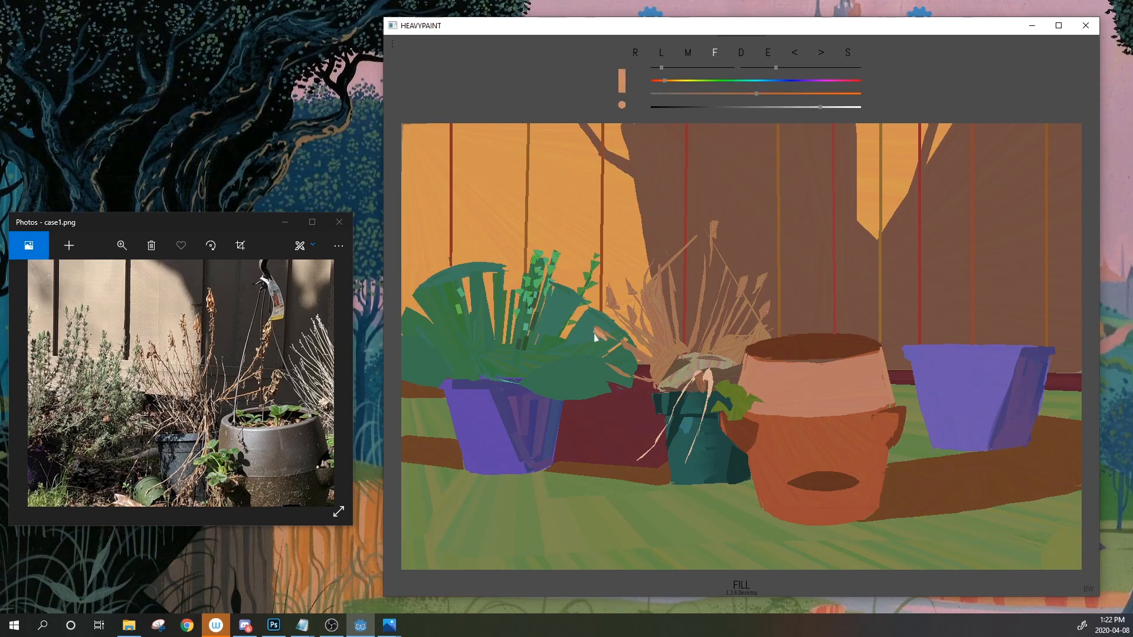
{"action": "left_click", "coordinate": [796, 53]}
{"action": "left_click", "coordinate": [768, 53]}
{"action": "left_click", "coordinate": [709, 378]}
{"action": "left_click_drag", "start_coordinate": [613, 357], "coordinate": [624, 359]}
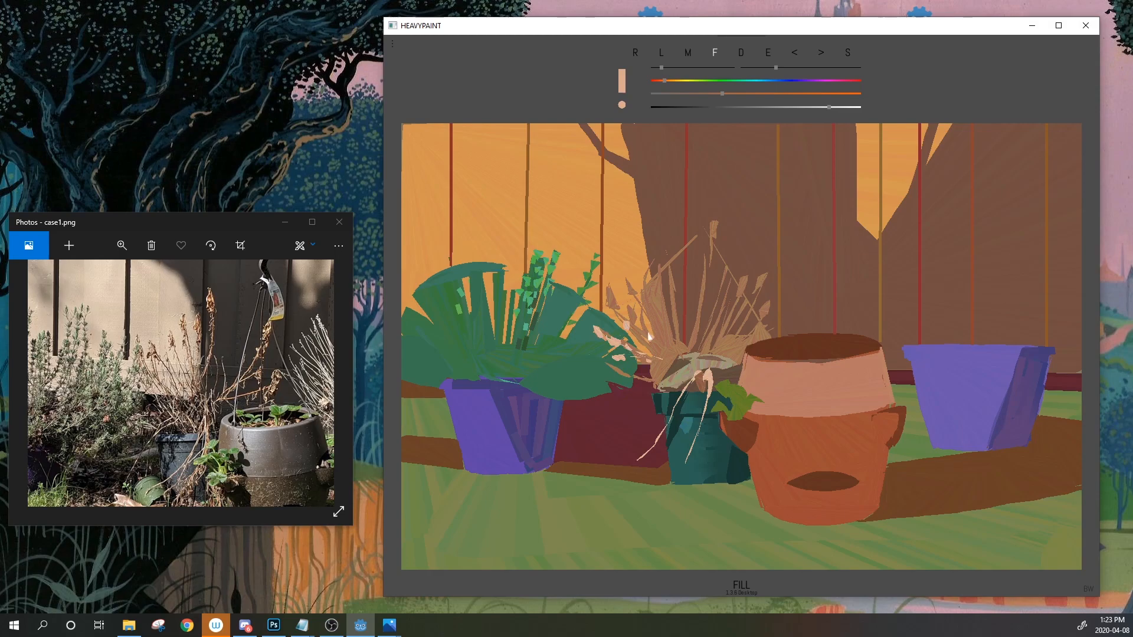
Sample the leaf's green, darken it, and try a short dark-green line on the leaf, undoing it
{"action": "left_click", "coordinate": [770, 53]}
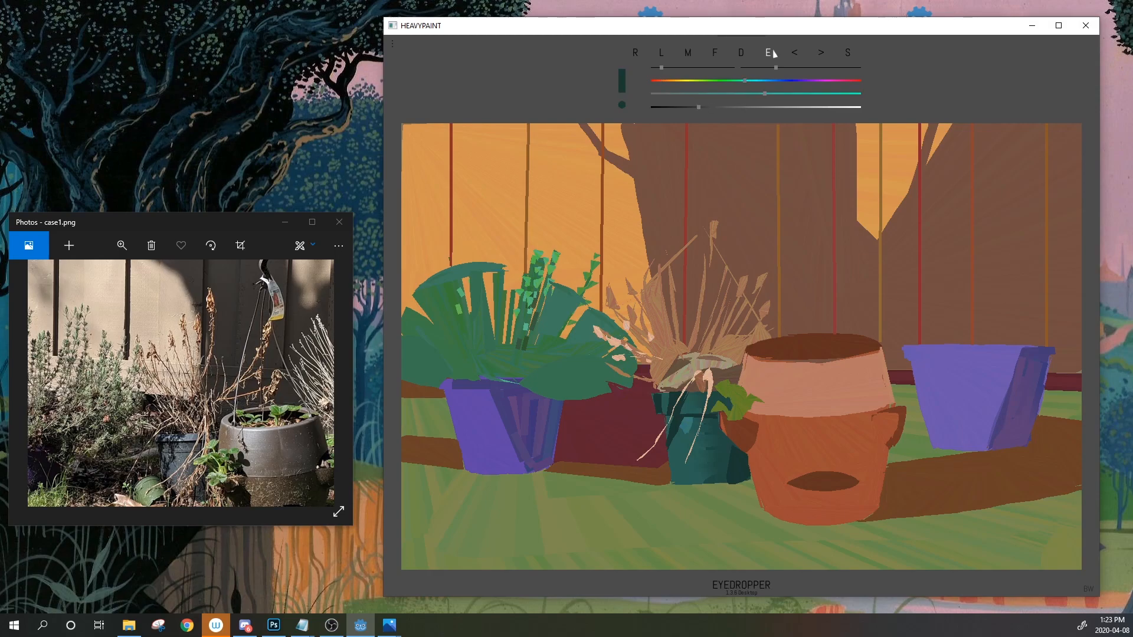
{"action": "left_click_drag", "start_coordinate": [773, 53], "coordinate": [625, 366]}
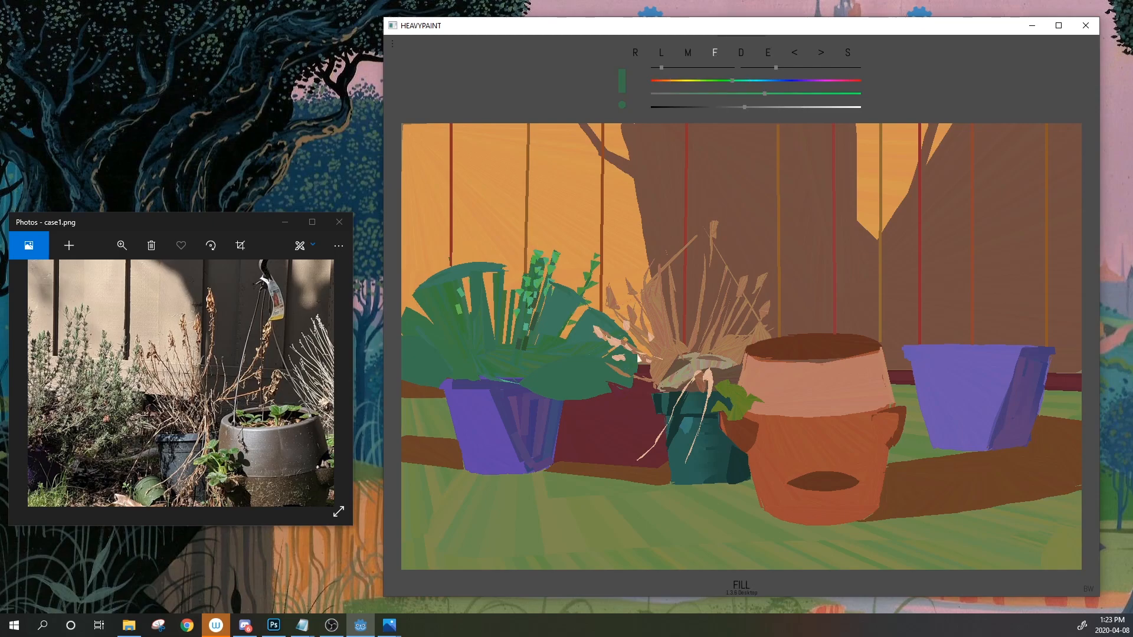
{"action": "left_click_drag", "start_coordinate": [769, 57], "coordinate": [555, 351]}
{"action": "left_click", "coordinate": [661, 54]}
{"action": "left_click_drag", "start_coordinate": [769, 55], "coordinate": [550, 345]}
{"action": "key", "text": "Down"}
{"action": "key", "text": "Down"}
{"action": "key", "text": "Down"}
{"action": "left_click_drag", "start_coordinate": [570, 317], "coordinate": [578, 306]}
{"action": "left_click", "coordinate": [794, 53]}
Draw a darker, desaturated green line across the plant and fill a leaf facet with brighter green
{"action": "mouse_move", "coordinate": [735, 94]}
{"action": "left_mouse_down"}
{"action": "mouse_move", "coordinate": [699, 106]}
{"action": "mouse_move", "coordinate": [721, 108]}
{"action": "left_mouse_up"}
{"action": "left_click", "coordinate": [750, 68]}
{"action": "mouse_move", "coordinate": [571, 371]}
{"action": "left_mouse_down"}
{"action": "mouse_move", "coordinate": [624, 375]}
{"action": "mouse_move", "coordinate": [565, 377]}
{"action": "left_mouse_up"}
{"action": "left_click_drag", "start_coordinate": [767, 54], "coordinate": [458, 308]}
{"action": "left_click", "coordinate": [716, 57]}
{"action": "left_click", "coordinate": [597, 382]}
Sample the plant's green from the leaves and darken it
{"action": "left_click", "coordinate": [767, 53]}
{"action": "left_click", "coordinate": [578, 392]}
{"action": "left_click", "coordinate": [743, 83]}
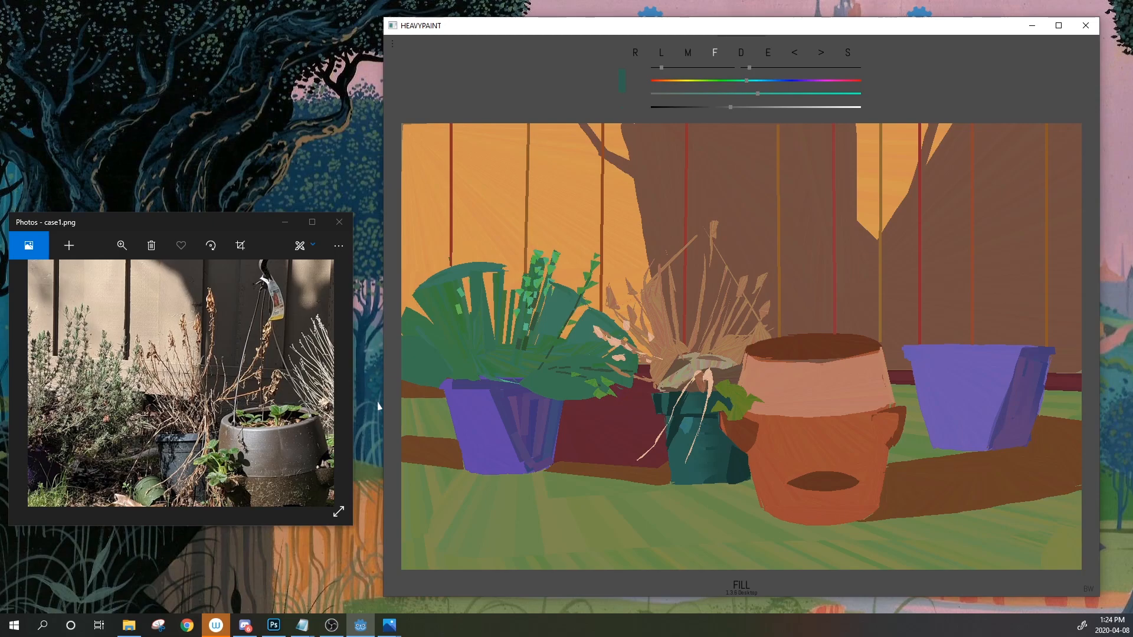
{"action": "left_click", "coordinate": [770, 55]}
{"action": "left_click", "coordinate": [570, 394]}
{"action": "left_click_drag", "start_coordinate": [738, 108], "coordinate": [726, 108]}
Paint dark green shapes along the lower leaf, undoing strays, and cover the leaf's right end
{"action": "mouse_move", "coordinate": [522, 381]}
{"action": "left_mouse_down"}
{"action": "mouse_move", "coordinate": [536, 393]}
{"action": "mouse_move", "coordinate": [594, 394]}
{"action": "mouse_move", "coordinate": [564, 377]}
{"action": "mouse_move", "coordinate": [627, 384]}
{"action": "mouse_move", "coordinate": [575, 386]}
{"action": "mouse_move", "coordinate": [614, 388]}
{"action": "mouse_move", "coordinate": [595, 399]}
{"action": "mouse_move", "coordinate": [583, 375]}
{"action": "left_mouse_up"}
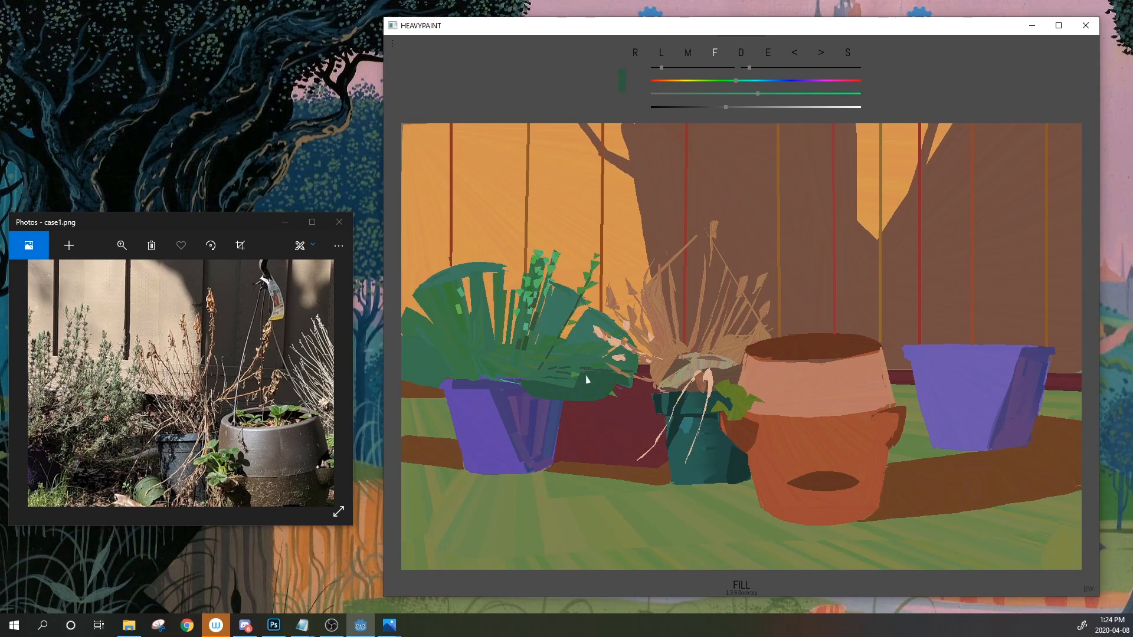
{"action": "left_click_drag", "start_coordinate": [649, 163], "coordinate": [657, 199]}
{"action": "left_click", "coordinate": [796, 56]}
{"action": "left_click", "coordinate": [796, 57]}
{"action": "left_click", "coordinate": [796, 57]}
{"action": "left_click_drag", "start_coordinate": [610, 379], "coordinate": [637, 355]}
Sample several colours from the dry plant, settling on tan, and undo a trial tan stroke over the trunk
{"action": "mouse_move", "coordinate": [768, 55]}
{"action": "left_mouse_down"}
{"action": "mouse_move", "coordinate": [708, 283]}
{"action": "mouse_move", "coordinate": [657, 356]}
{"action": "left_mouse_up"}
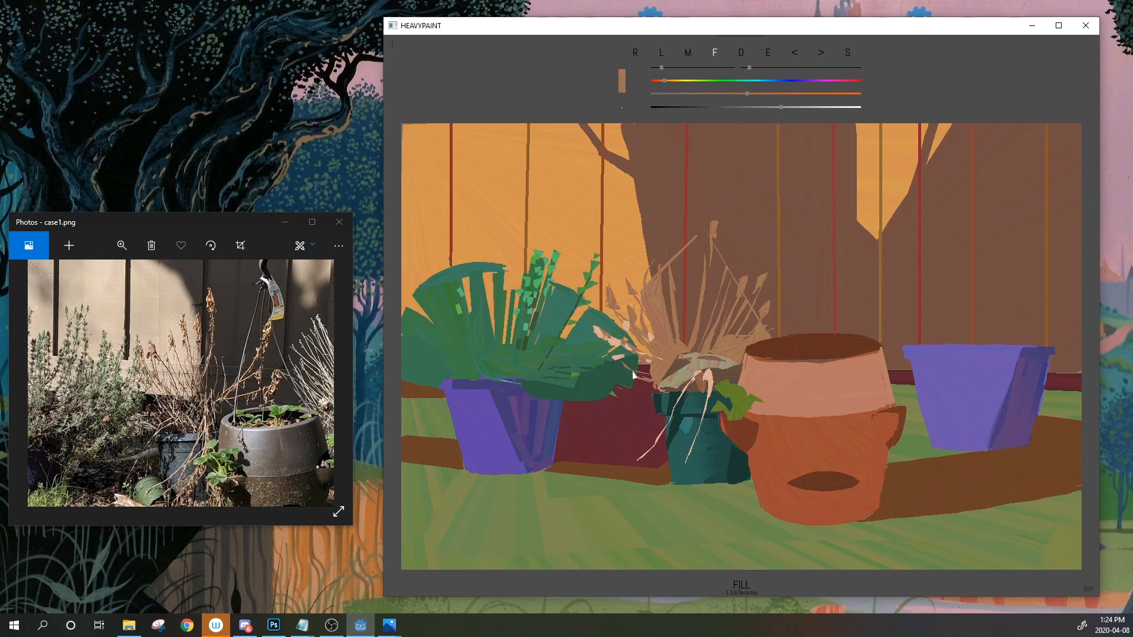
{"action": "left_click", "coordinate": [768, 54]}
{"action": "left_click_drag", "start_coordinate": [768, 55], "coordinate": [612, 357]}
{"action": "left_click_drag", "start_coordinate": [768, 54], "coordinate": [658, 372]}
{"action": "left_click_drag", "start_coordinate": [768, 53], "coordinate": [618, 346]}
{"action": "left_click_drag", "start_coordinate": [768, 53], "coordinate": [640, 391]}
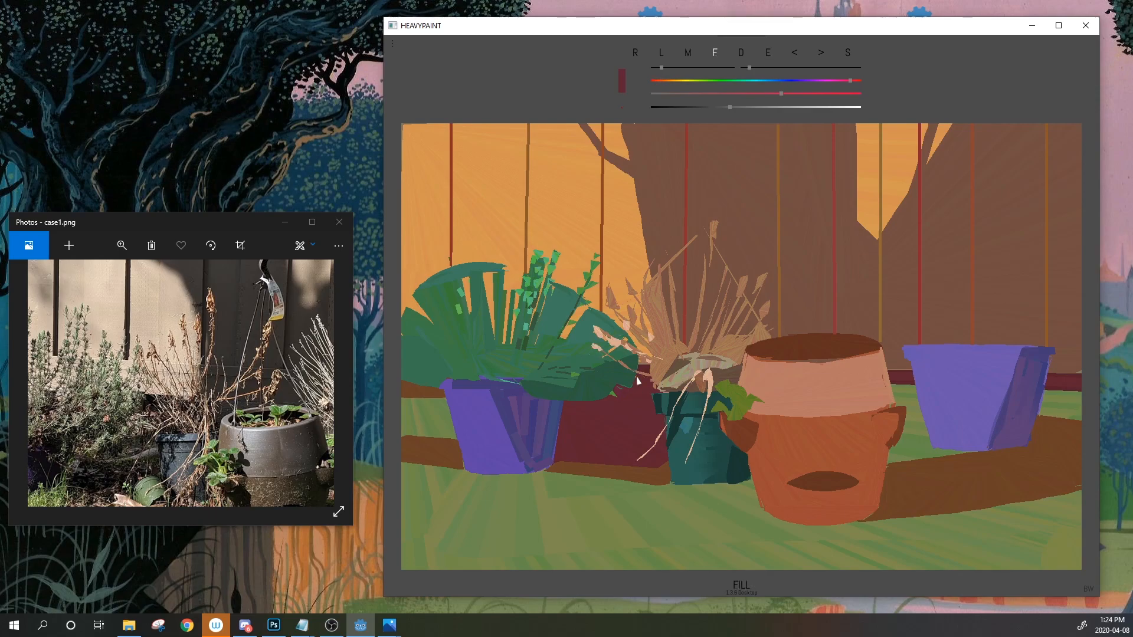
{"action": "left_click_drag", "start_coordinate": [767, 52], "coordinate": [661, 369]}
{"action": "left_click_drag", "start_coordinate": [637, 249], "coordinate": [701, 172]}
{"action": "left_click", "coordinate": [796, 53]}
{"action": "left_click", "coordinate": [661, 54]}
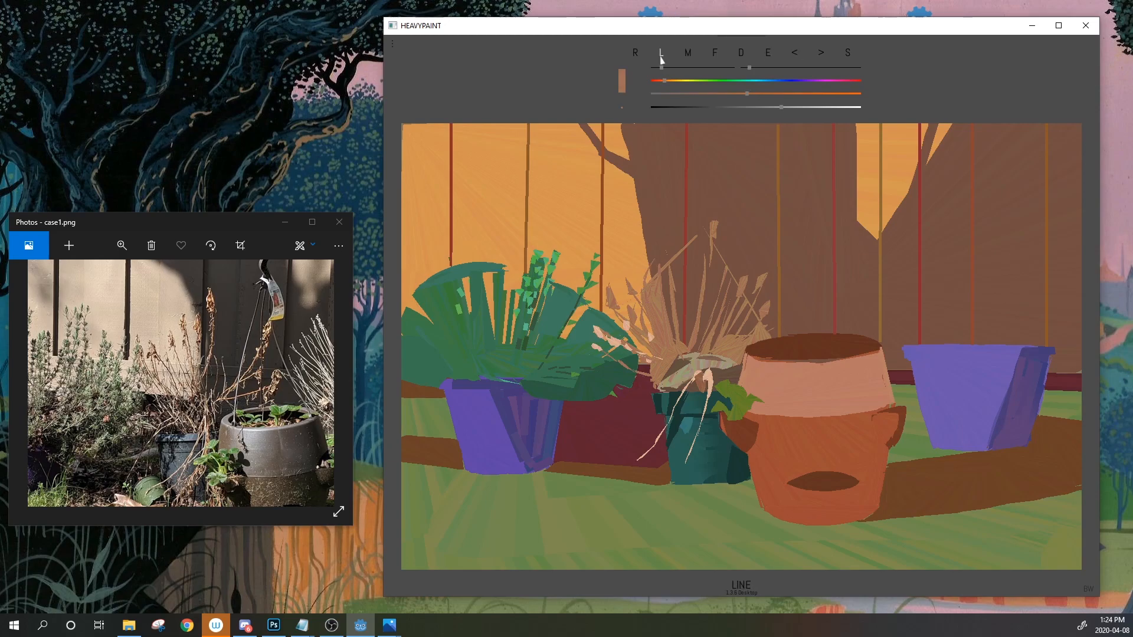
Mix a mauve from sampled maroon, slightly lighter and redder, with a slightly larger brush
{"action": "left_click_drag", "start_coordinate": [772, 56], "coordinate": [617, 394]}
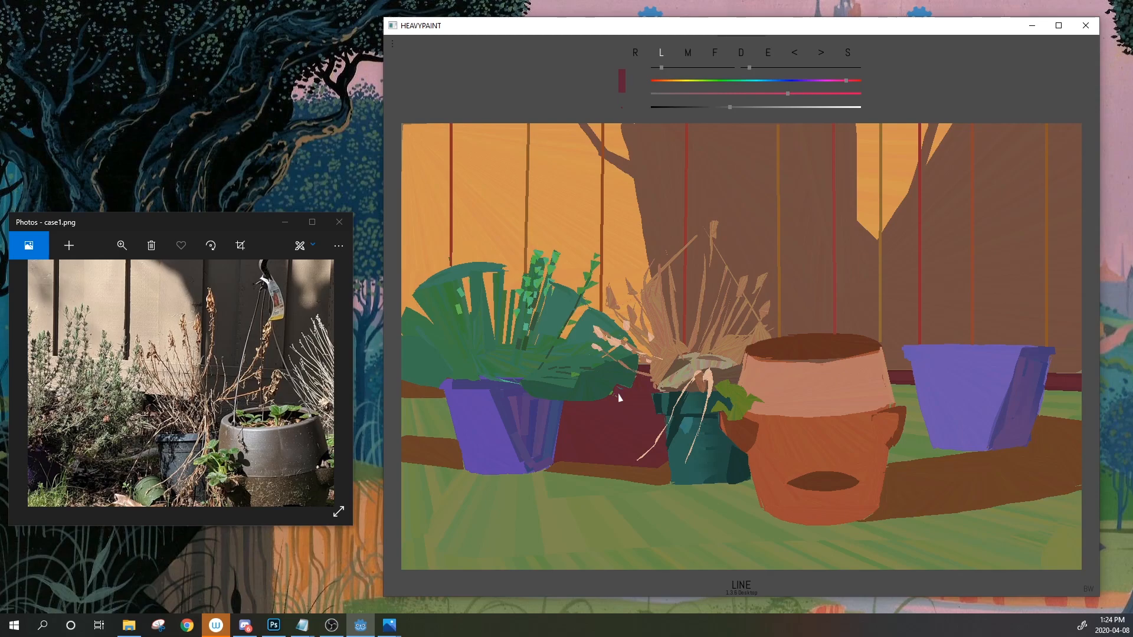
{"action": "left_click_drag", "start_coordinate": [737, 107], "coordinate": [741, 107]}
{"action": "left_click_drag", "start_coordinate": [747, 68], "coordinate": [633, 409]}
{"action": "left_click_drag", "start_coordinate": [661, 68], "coordinate": [665, 70]}
{"action": "left_click_drag", "start_coordinate": [821, 80], "coordinate": [842, 80]}
Draw short mauve lines on the dark red area left of the teal pot, then view the purple pot in the reference photo
{"action": "mouse_move", "coordinate": [638, 381]}
{"action": "left_mouse_down"}
{"action": "mouse_move", "coordinate": [651, 395]}
{"action": "mouse_move", "coordinate": [624, 394]}
{"action": "left_mouse_up"}
{"action": "left_click_drag", "start_coordinate": [624, 411], "coordinate": [588, 406]}
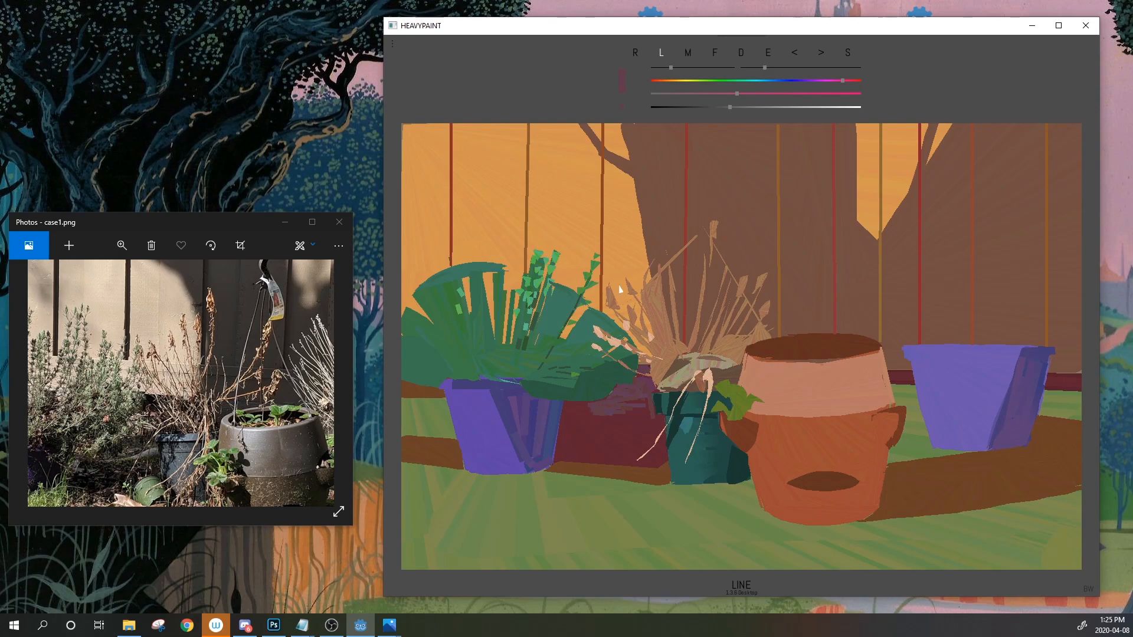
{"action": "left_click", "coordinate": [236, 389]}
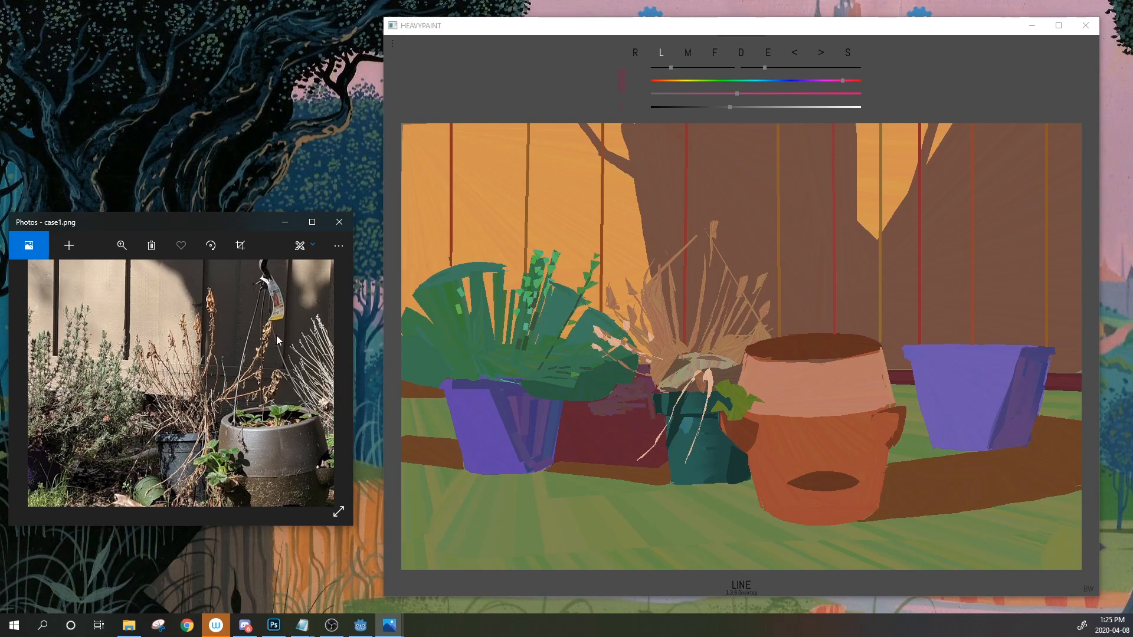
{"action": "left_click_drag", "start_coordinate": [282, 355], "coordinate": [173, 353]}
Sample a brown and paint tan filled shapes up into the dried plant, then reduce brush size
{"action": "scroll", "coordinate": [248, 348], "scroll_direction": "down", "scroll_amount": 5}
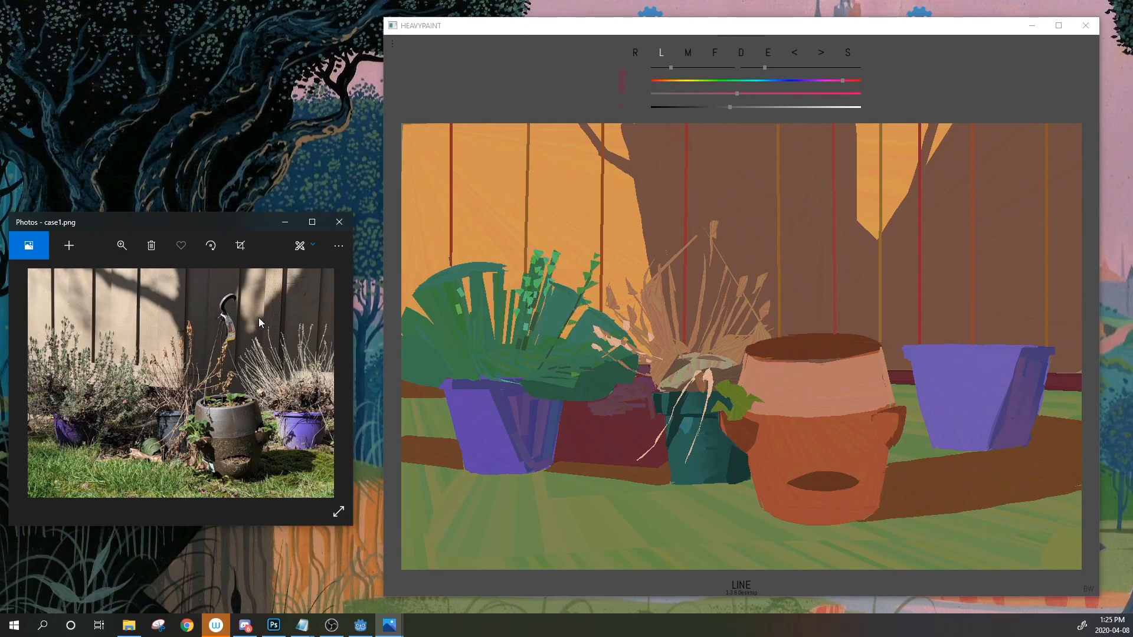
{"action": "left_click", "coordinate": [768, 53]}
{"action": "left_click", "coordinate": [720, 52]}
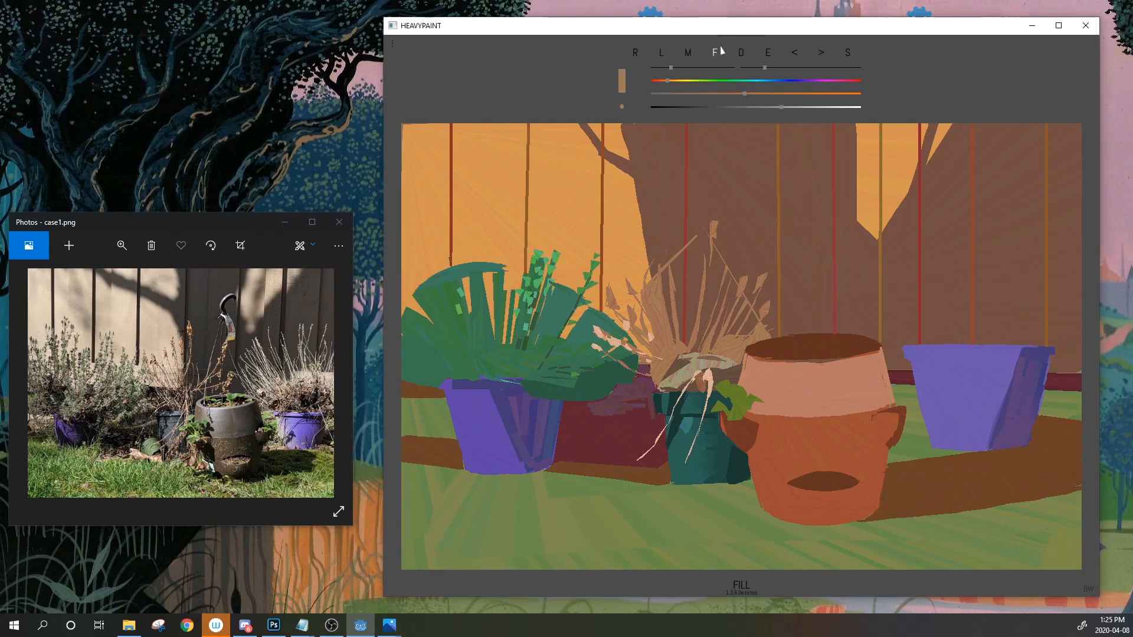
{"action": "left_click_drag", "start_coordinate": [674, 341], "coordinate": [665, 271]}
{"action": "left_click", "coordinate": [662, 68]}
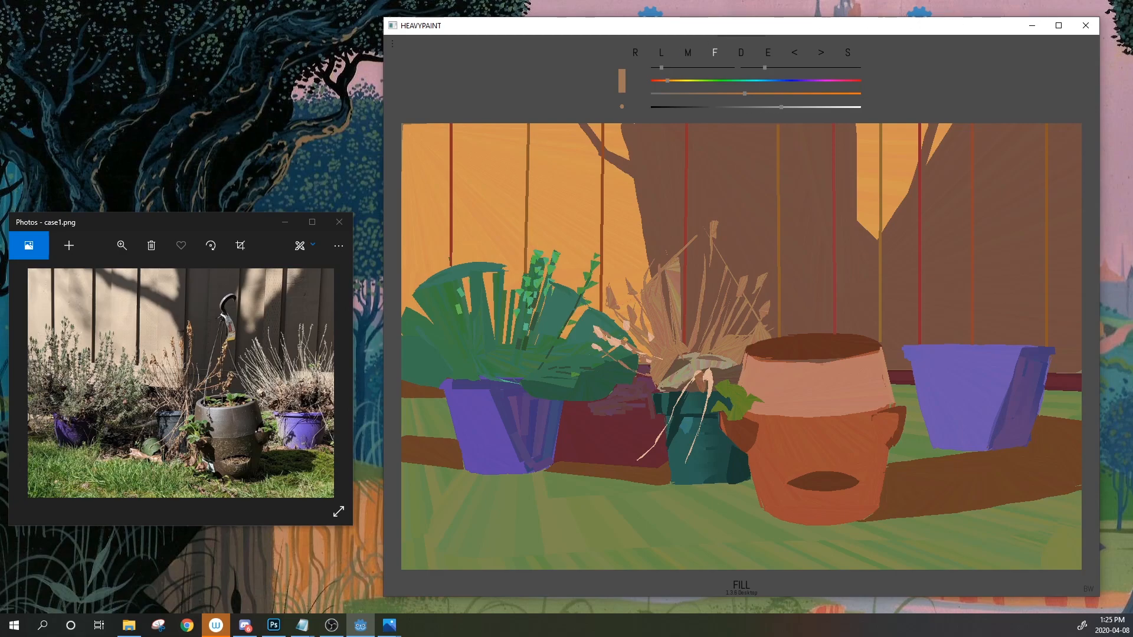
{"action": "key", "text": "alt+Tab"}
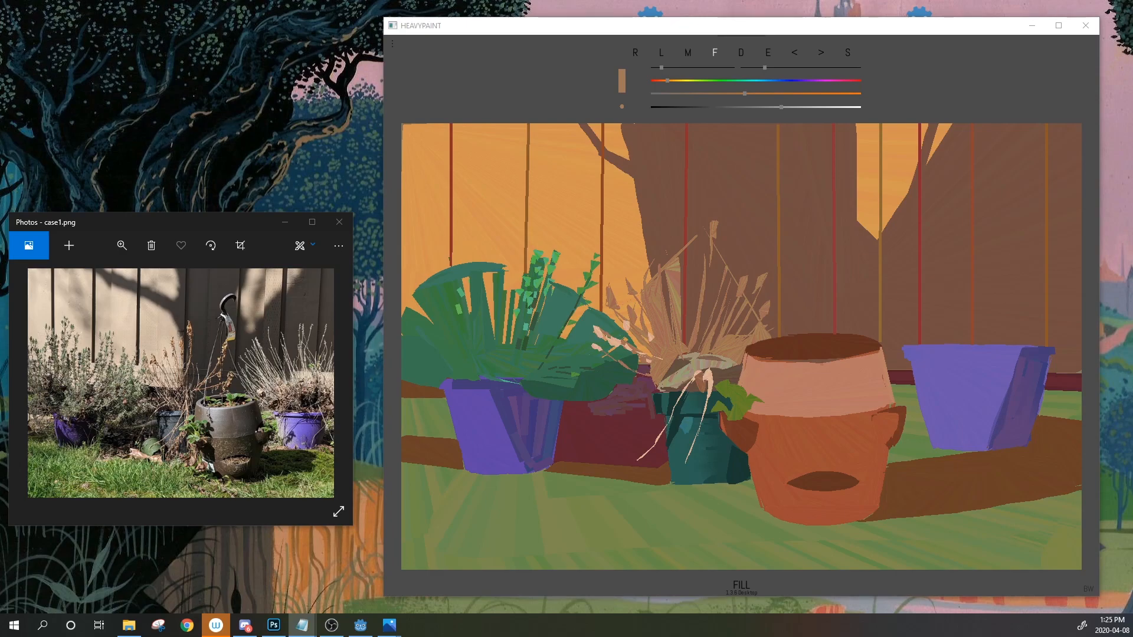
{"action": "key", "text": "alt+Tab"}
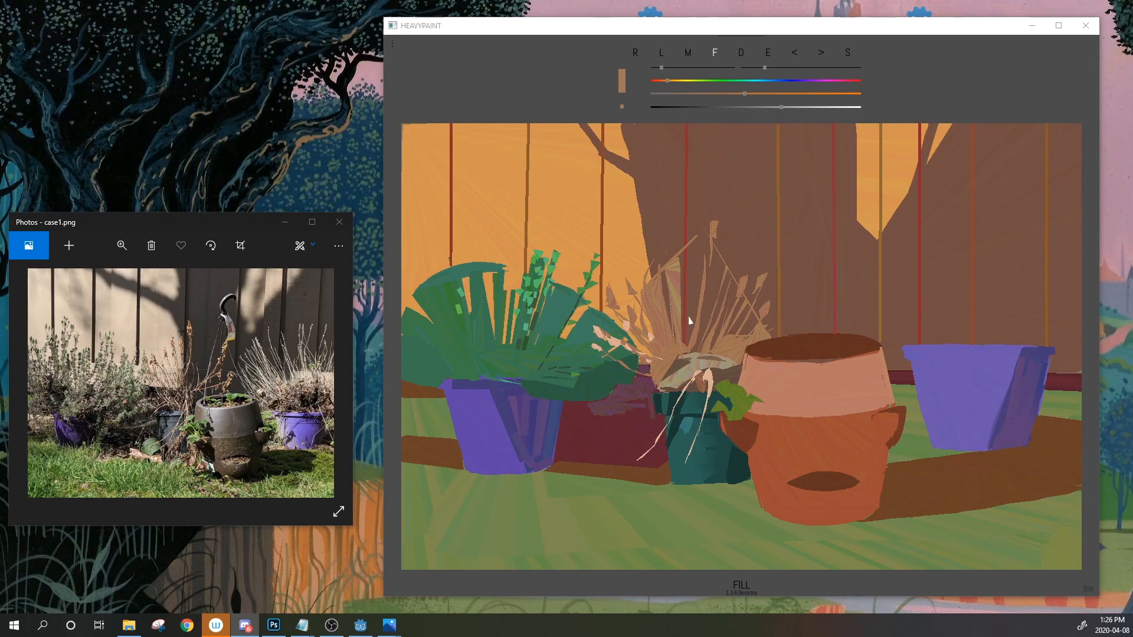
Eyedrop the trunk brown and fence orange, then settle on the teal pot's dark teal
{"action": "left_click", "coordinate": [774, 57]}
{"action": "left_click", "coordinate": [822, 153]}
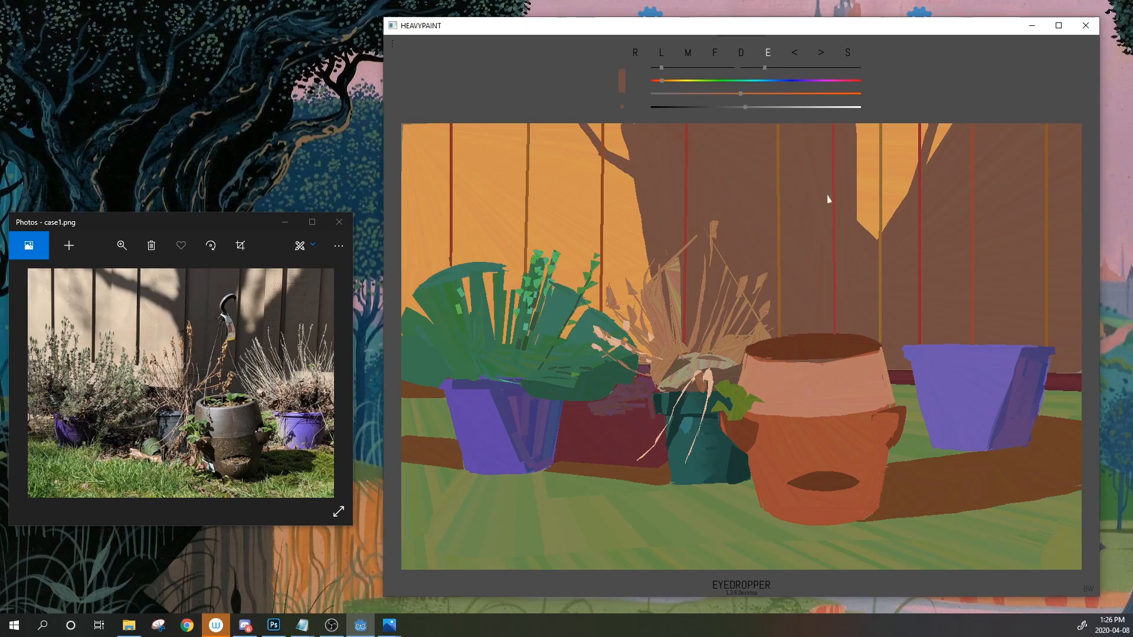
{"action": "left_click", "coordinate": [870, 184]}
{"action": "key", "text": "alt+Tab"}
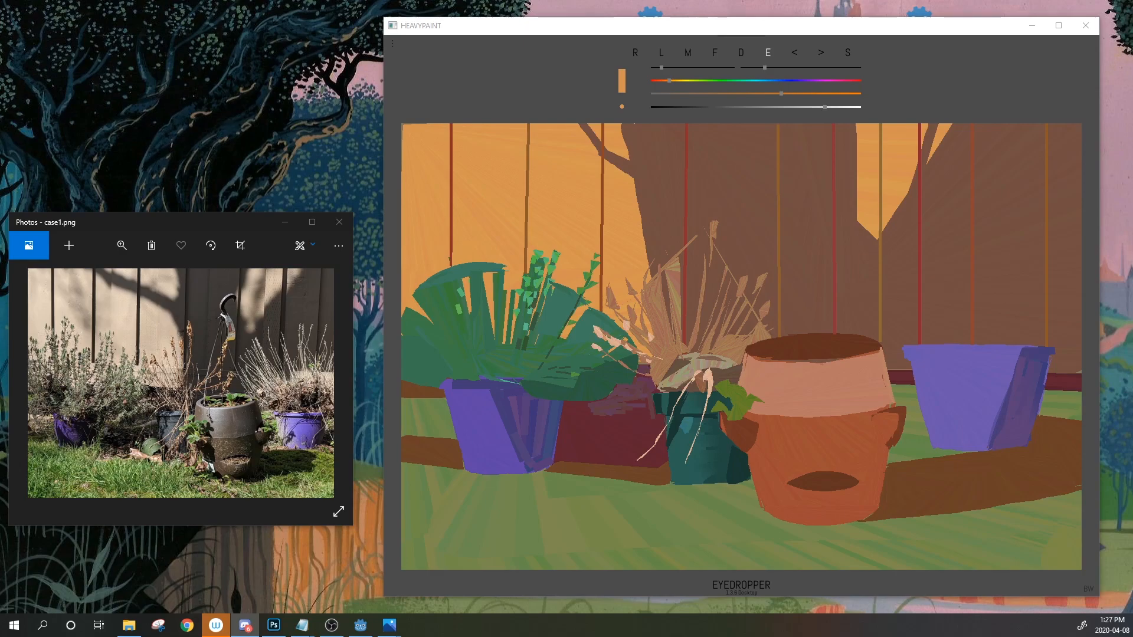
{"action": "left_click", "coordinate": [767, 54]}
{"action": "left_click", "coordinate": [766, 54]}
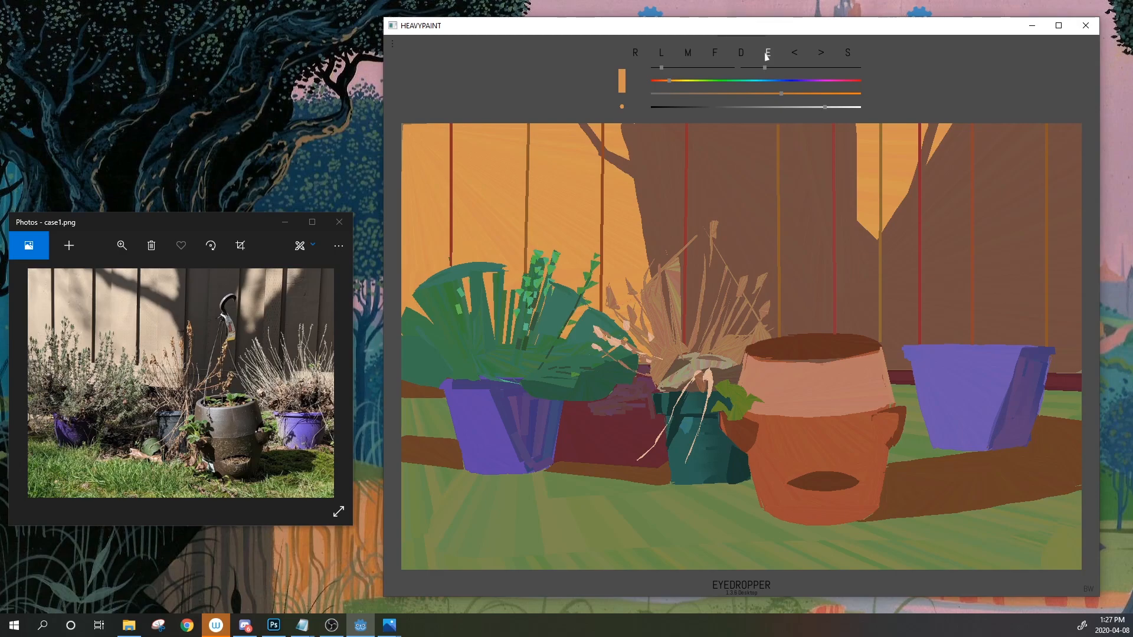
{"action": "left_click", "coordinate": [737, 474]}
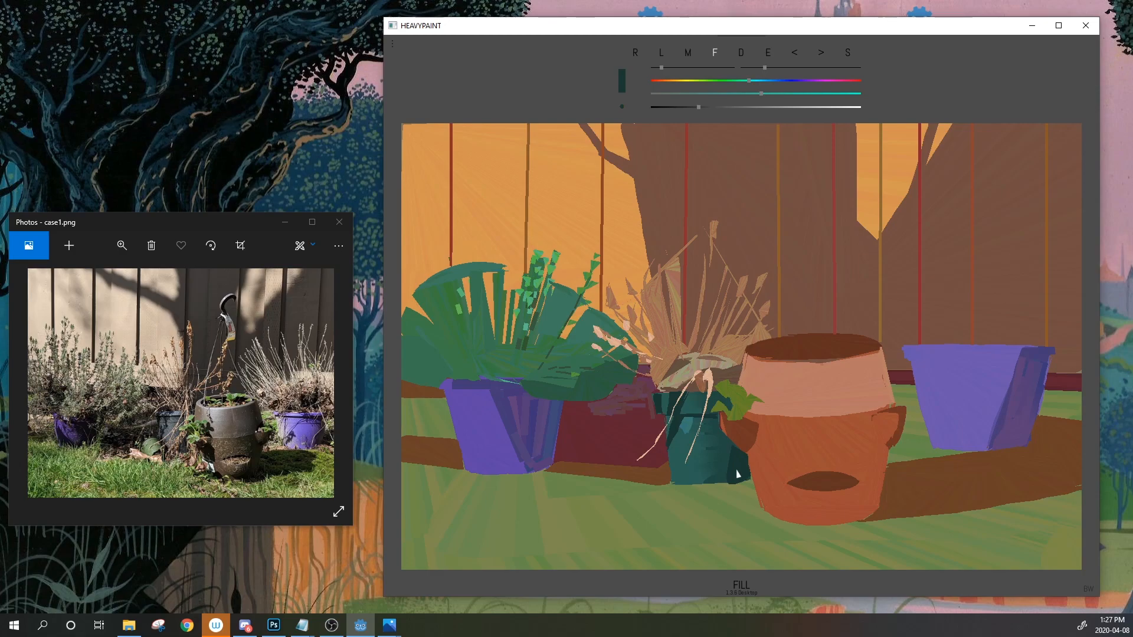
Sample dark teal from the pot, then switch to the terracotta pot rim's dark brown
{"action": "left_click", "coordinate": [637, 56]}
{"action": "left_click", "coordinate": [770, 54]}
{"action": "left_click_drag", "start_coordinate": [769, 57], "coordinate": [737, 463]}
{"action": "left_click_drag", "start_coordinate": [769, 56], "coordinate": [739, 474]}
{"action": "left_click", "coordinate": [768, 56]}
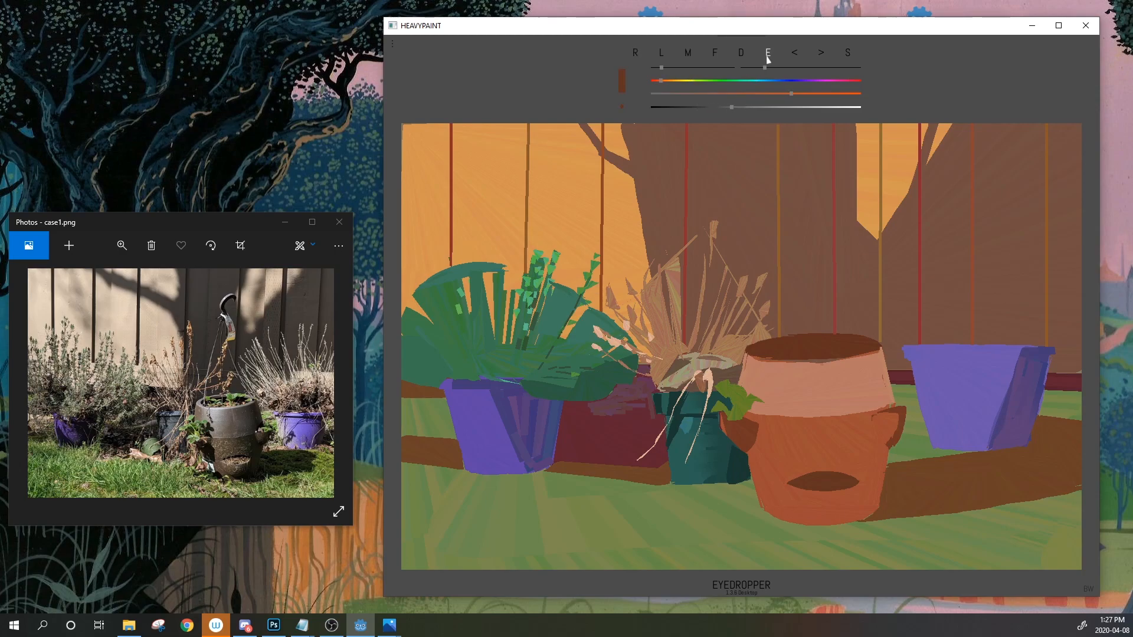
{"action": "left_click_drag", "start_coordinate": [767, 57], "coordinate": [789, 352]}
{"action": "left_click", "coordinate": [768, 54]}
{"action": "left_click_drag", "start_coordinate": [767, 57], "coordinate": [784, 354]}
Replace a trial dark-brown rectangle on the trunk with a small dark-brown filled curve
{"action": "left_click_drag", "start_coordinate": [802, 176], "coordinate": [823, 186]}
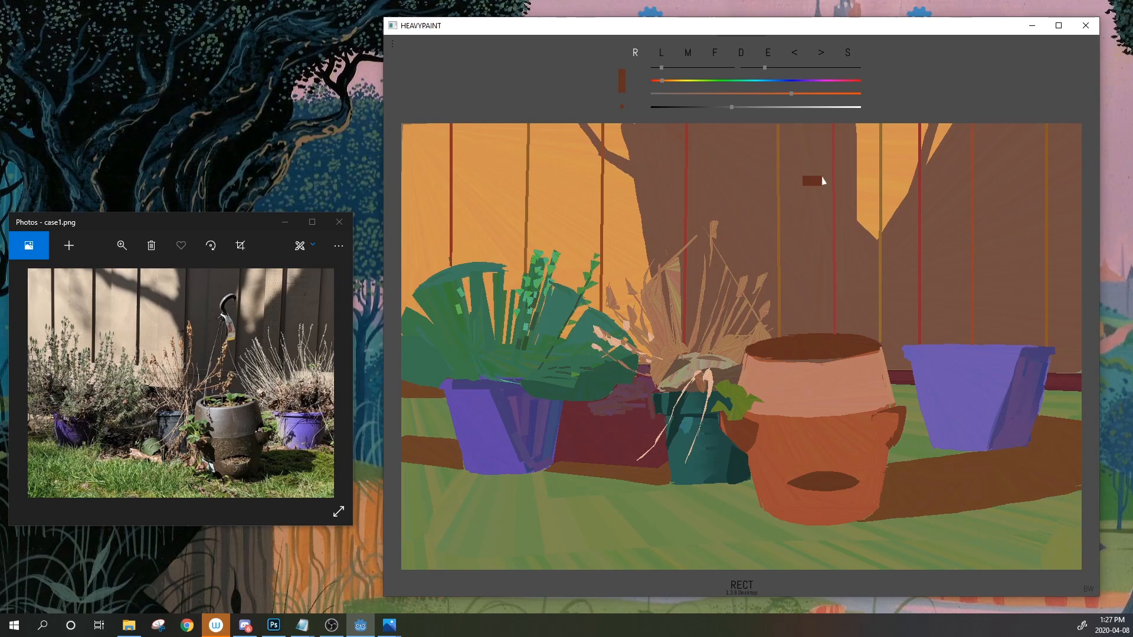
{"action": "left_click", "coordinate": [800, 55]}
{"action": "left_click", "coordinate": [721, 54]}
{"action": "left_click_drag", "start_coordinate": [806, 179], "coordinate": [808, 181]}
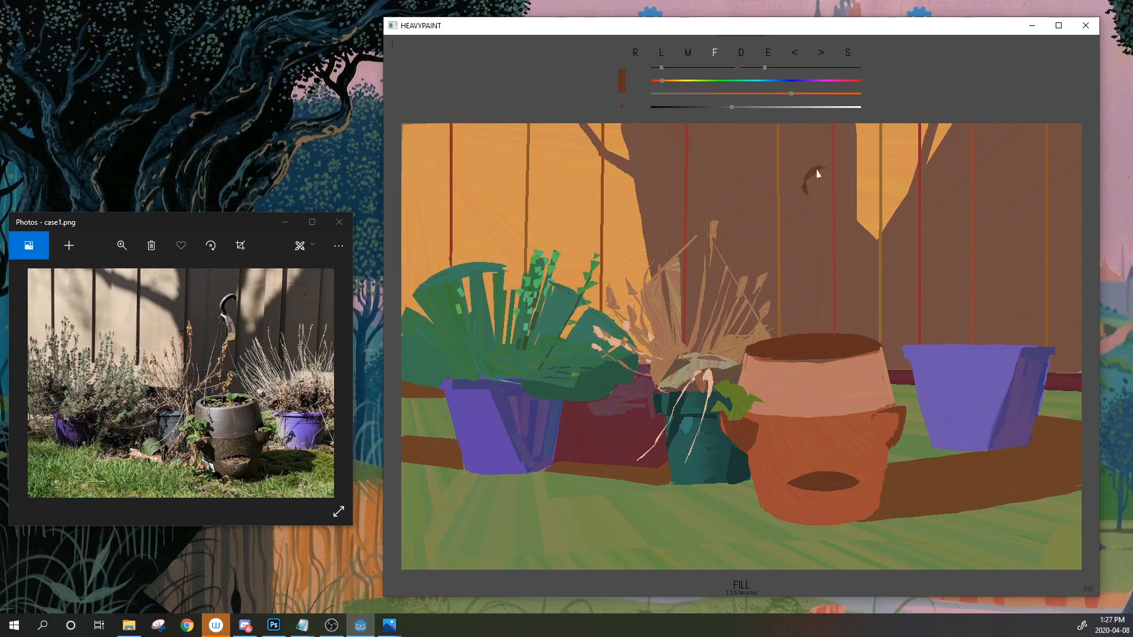
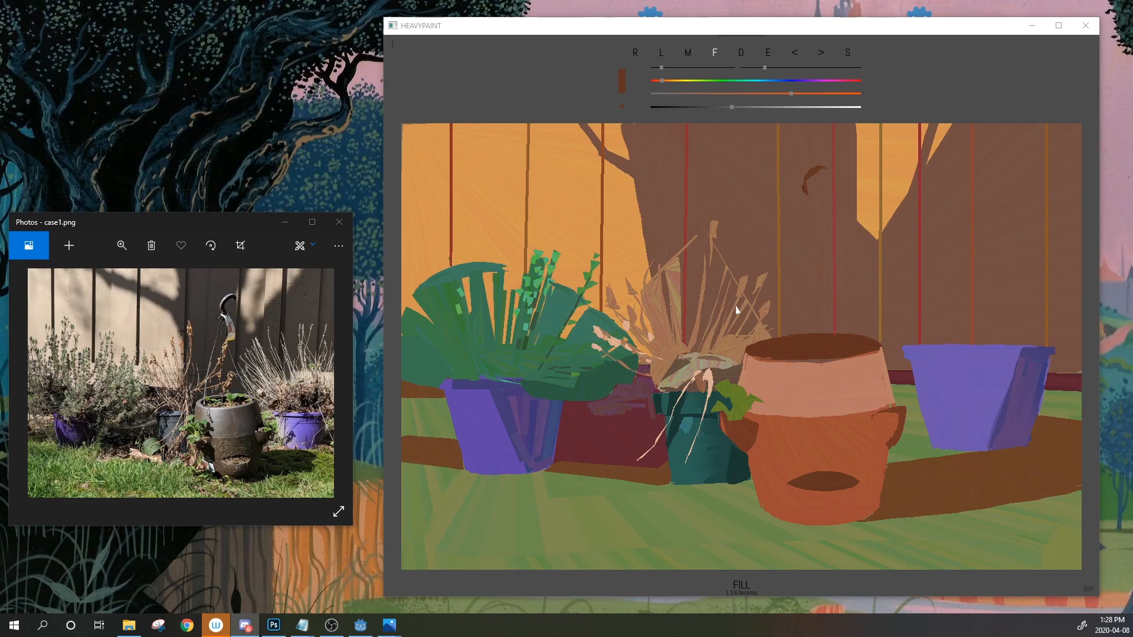
Sample the brown background and, with a slightly smaller brush, cover the dried plant's upper stems and seed heads
{"action": "left_click", "coordinate": [768, 52]}
{"action": "left_click", "coordinate": [743, 288]}
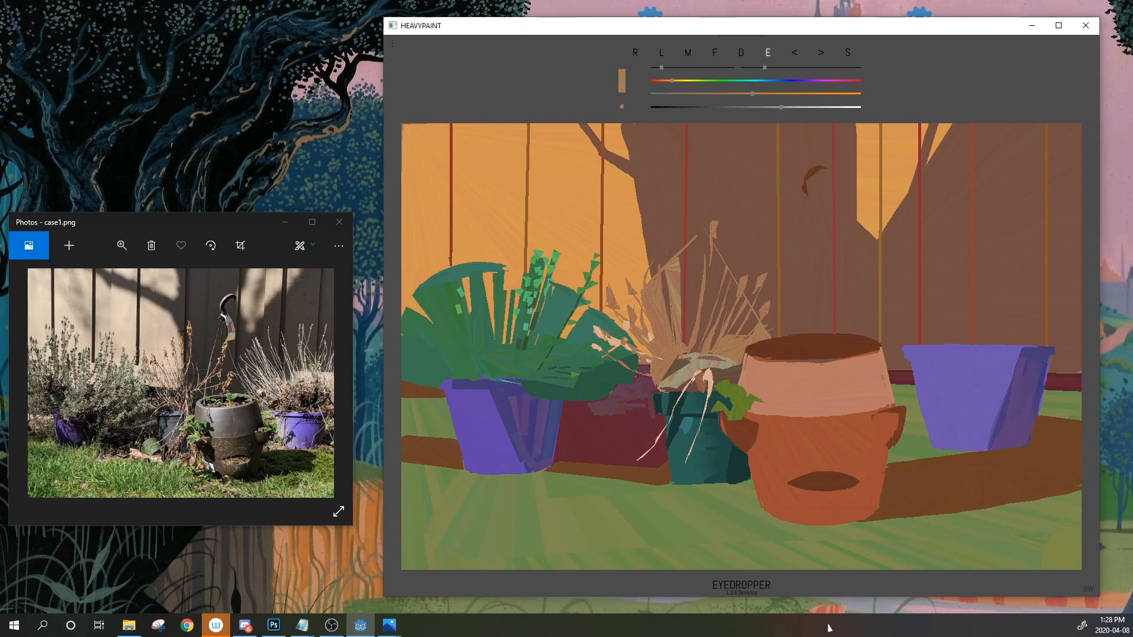
{"action": "left_click", "coordinate": [767, 53]}
{"action": "left_click", "coordinate": [769, 292]}
{"action": "left_click_drag", "start_coordinate": [771, 305], "coordinate": [735, 277]}
{"action": "left_click", "coordinate": [791, 57]}
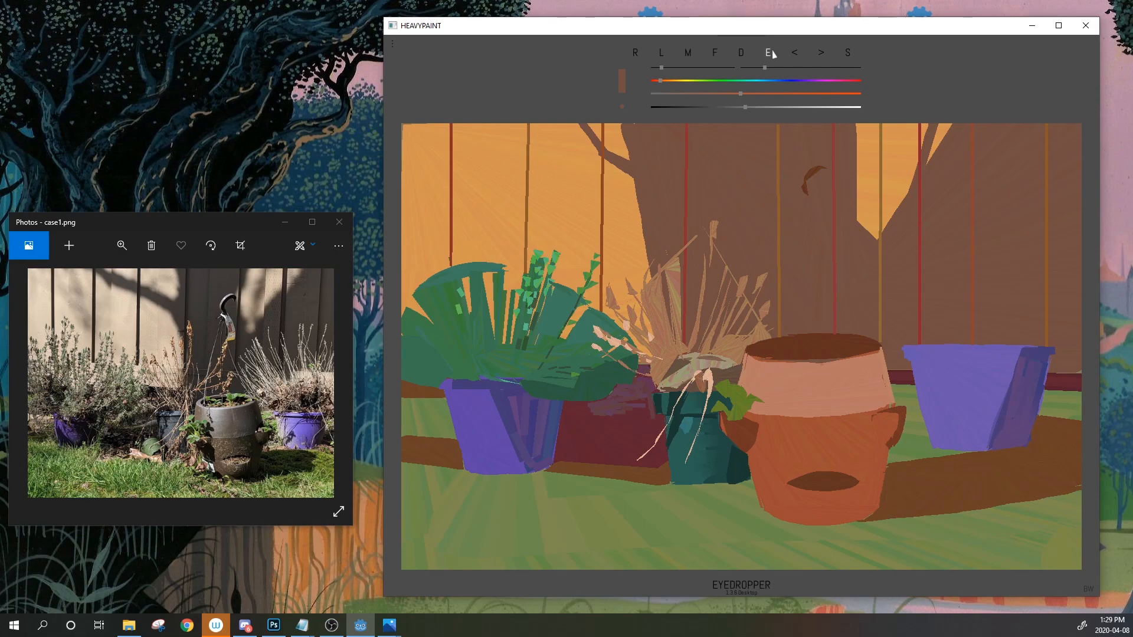
{"action": "left_click_drag", "start_coordinate": [732, 255], "coordinate": [711, 220]}
{"action": "left_click", "coordinate": [794, 51]}
{"action": "left_click", "coordinate": [654, 68]}
{"action": "left_click_drag", "start_coordinate": [735, 292], "coordinate": [711, 220]}
Mix a pale pinkish grey and draw a straight diagonal line above the right pot
{"action": "left_click", "coordinate": [767, 54]}
{"action": "left_click", "coordinate": [709, 193]}
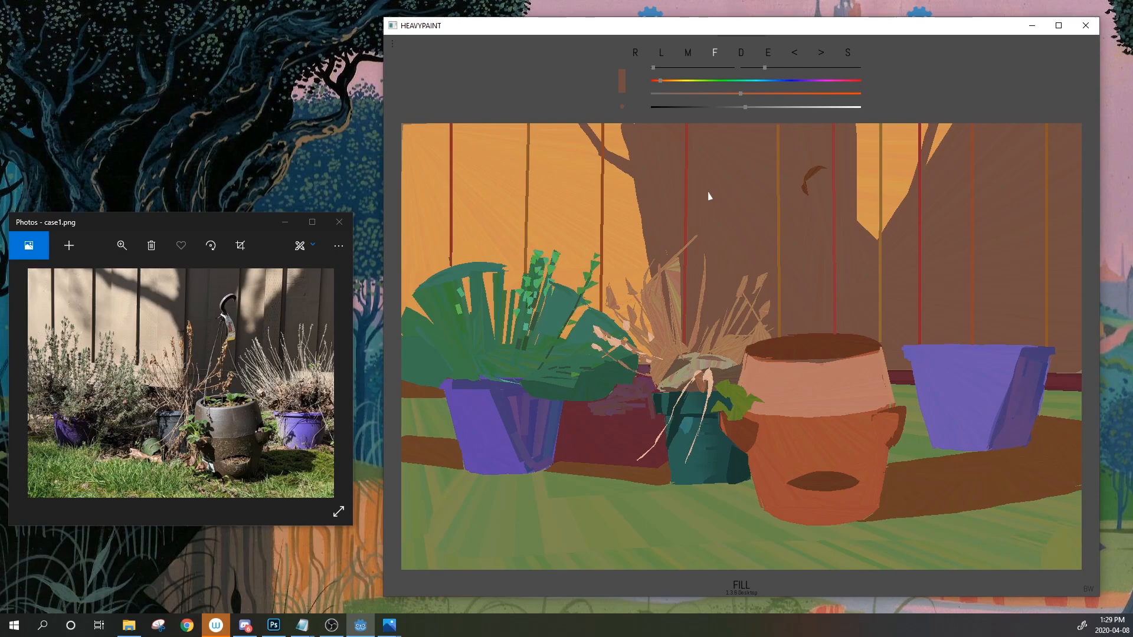
{"action": "left_click", "coordinate": [768, 52]}
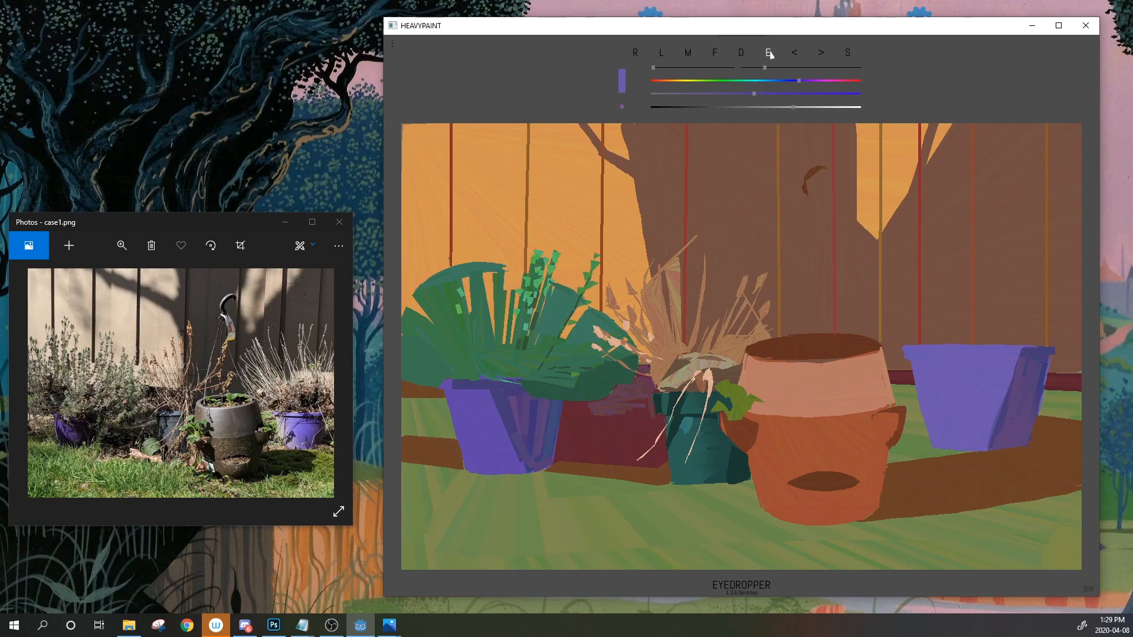
{"action": "left_click", "coordinate": [961, 329]}
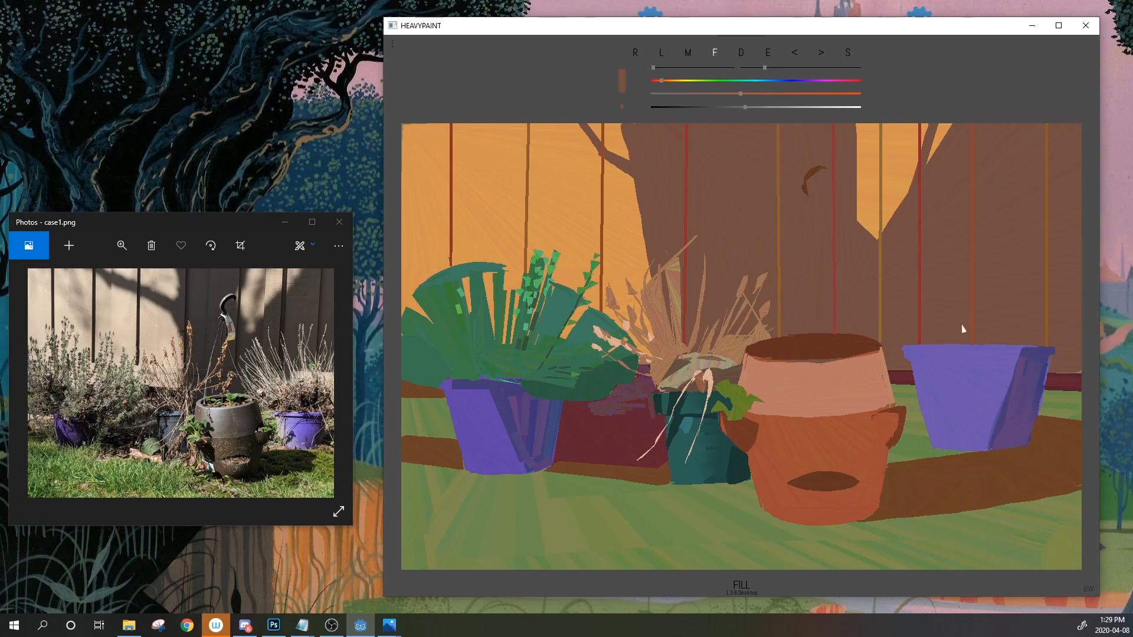
{"action": "left_click_drag", "start_coordinate": [740, 94], "coordinate": [790, 115]}
{"action": "left_click", "coordinate": [661, 54]}
{"action": "mouse_move", "coordinate": [895, 288]}
{"action": "left_mouse_down"}
{"action": "mouse_move", "coordinate": [991, 210]}
{"action": "mouse_move", "coordinate": [1069, 188]}
{"action": "left_mouse_up"}
Undo the diagonal line and the colour changes, then sample pale peach from the stem
{"action": "left_click", "coordinate": [769, 54]}
{"action": "left_click", "coordinate": [794, 54]}
{"action": "left_click", "coordinate": [795, 56]}
{"action": "left_click", "coordinate": [795, 56]}
{"action": "left_click", "coordinate": [795, 56]}
{"action": "left_click", "coordinate": [709, 384]}
With a thinner brush, draw pale peach outline lines and stems for the plant above the right pot
{"action": "left_click", "coordinate": [756, 67]}
{"action": "mouse_move", "coordinate": [893, 292]}
{"action": "left_mouse_down"}
{"action": "mouse_move", "coordinate": [931, 258]}
{"action": "mouse_move", "coordinate": [1060, 216]}
{"action": "mouse_move", "coordinate": [1046, 219]}
{"action": "left_mouse_up"}
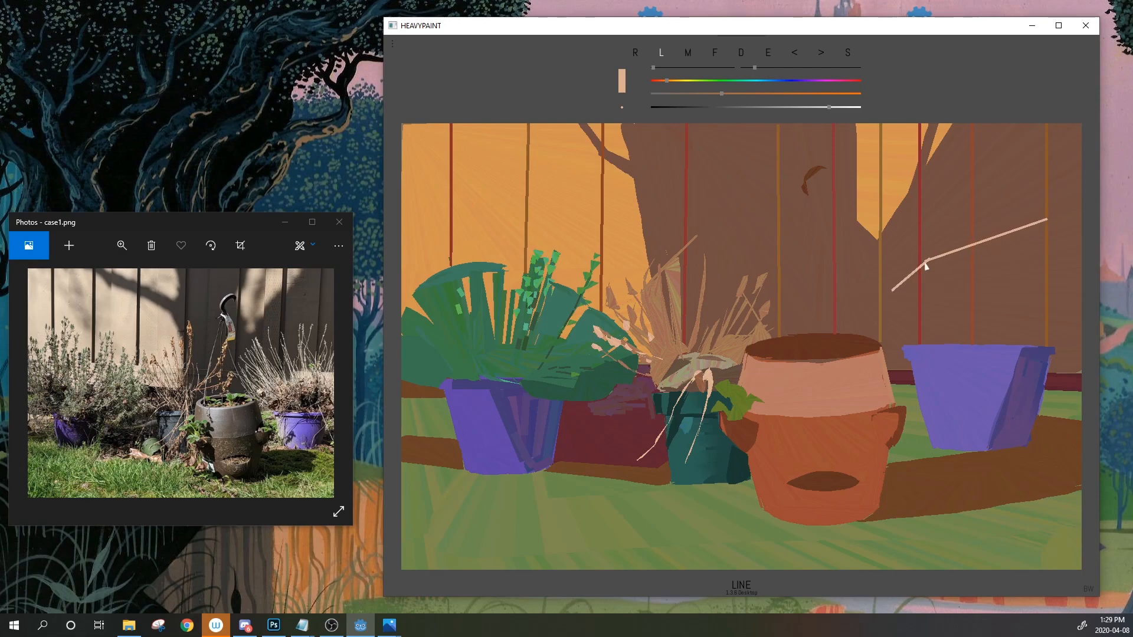
{"action": "left_click", "coordinate": [797, 53]}
{"action": "mouse_move", "coordinate": [928, 259]}
{"action": "left_mouse_down"}
{"action": "mouse_move", "coordinate": [1019, 226]}
{"action": "mouse_move", "coordinate": [1077, 230]}
{"action": "left_mouse_up"}
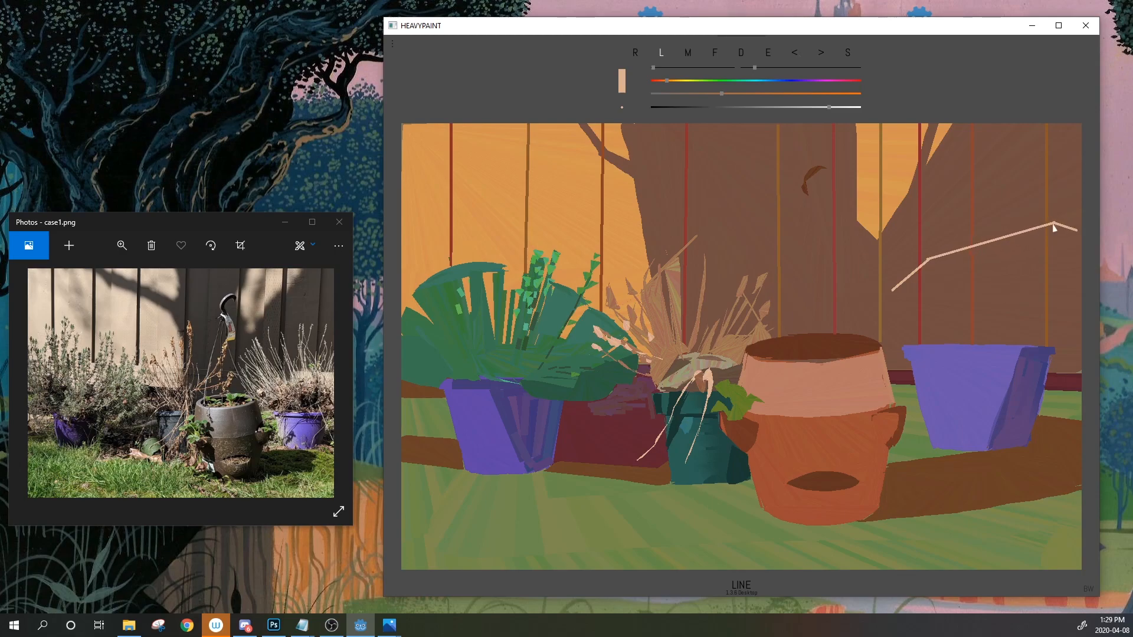
{"action": "mouse_move", "coordinate": [890, 291]}
{"action": "left_mouse_down"}
{"action": "mouse_move", "coordinate": [912, 344]}
{"action": "mouse_move", "coordinate": [905, 278]}
{"action": "left_mouse_up"}
{"action": "left_click_drag", "start_coordinate": [1079, 281], "coordinate": [1048, 346]}
Fill solid peach bands and a sliver, then paint a dark brown gap beside them
{"action": "left_click", "coordinate": [715, 52]}
{"action": "mouse_move", "coordinate": [906, 335]}
{"action": "left_mouse_down"}
{"action": "mouse_move", "coordinate": [917, 340]}
{"action": "mouse_move", "coordinate": [904, 284]}
{"action": "left_mouse_up"}
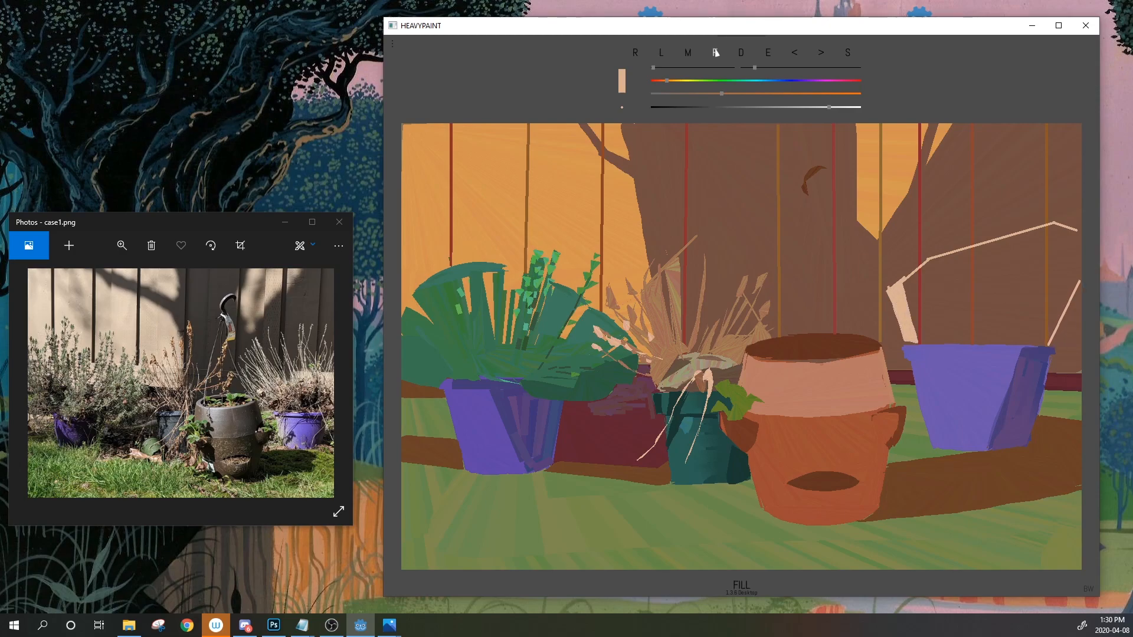
{"action": "mouse_move", "coordinate": [904, 283]}
{"action": "left_mouse_down"}
{"action": "mouse_move", "coordinate": [932, 300]}
{"action": "mouse_move", "coordinate": [927, 260]}
{"action": "mouse_move", "coordinate": [947, 341]}
{"action": "mouse_move", "coordinate": [904, 345]}
{"action": "left_mouse_up"}
{"action": "mouse_move", "coordinate": [939, 257]}
{"action": "left_mouse_down"}
{"action": "mouse_move", "coordinate": [964, 344]}
{"action": "mouse_move", "coordinate": [946, 334]}
{"action": "left_mouse_up"}
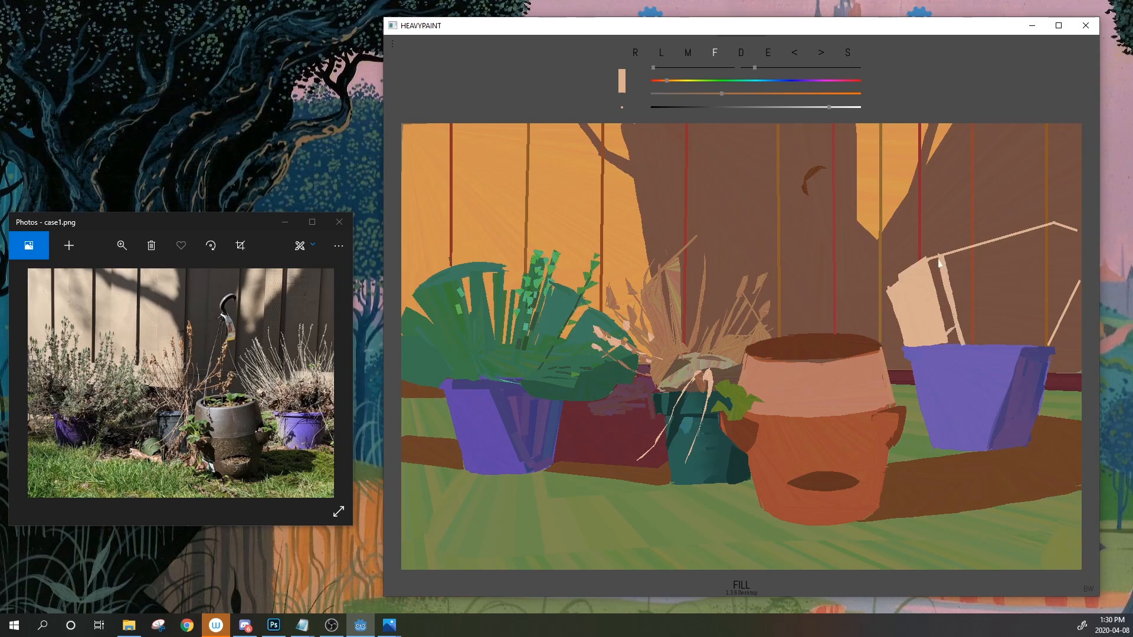
{"action": "left_click_drag", "start_coordinate": [829, 108], "coordinate": [756, 107]}
{"action": "mouse_move", "coordinate": [943, 315]}
{"action": "left_mouse_down"}
{"action": "mouse_move", "coordinate": [1012, 319]}
{"action": "mouse_move", "coordinate": [1036, 341]}
{"action": "mouse_move", "coordinate": [962, 345]}
{"action": "mouse_move", "coordinate": [1042, 350]}
{"action": "mouse_move", "coordinate": [1041, 335]}
{"action": "mouse_move", "coordinate": [994, 314]}
{"action": "mouse_move", "coordinate": [956, 318]}
{"action": "mouse_move", "coordinate": [1004, 313]}
{"action": "mouse_move", "coordinate": [1045, 347]}
{"action": "left_mouse_up"}
Resample the plant's peach and fill thin blades reaching down to the pot rim
{"action": "left_click", "coordinate": [768, 54]}
{"action": "left_click", "coordinate": [924, 295]}
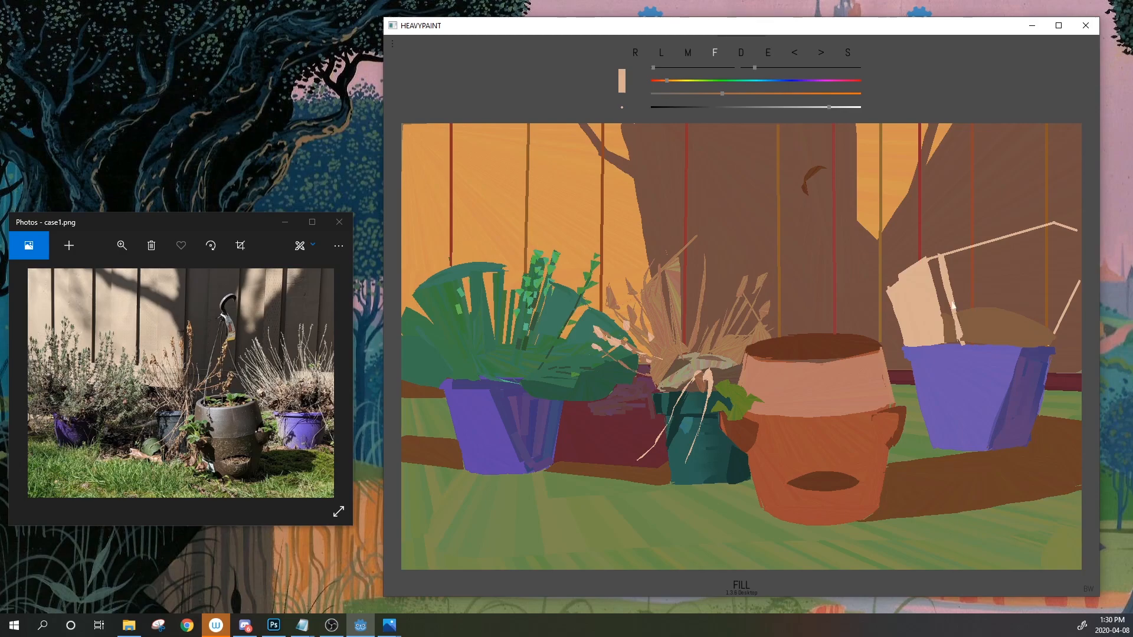
{"action": "left_click_drag", "start_coordinate": [953, 273], "coordinate": [968, 344]}
{"action": "left_click_drag", "start_coordinate": [984, 327], "coordinate": [991, 242]}
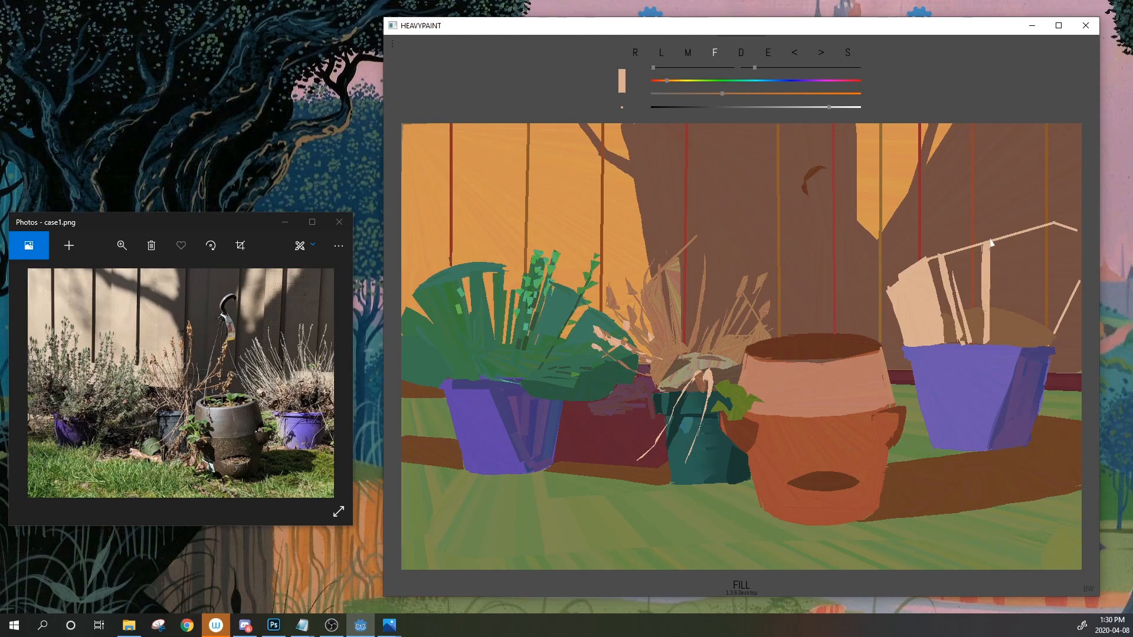
{"action": "mouse_move", "coordinate": [1010, 239]}
{"action": "left_mouse_down"}
{"action": "mouse_move", "coordinate": [1004, 301]}
{"action": "mouse_move", "coordinate": [1018, 236]}
{"action": "mouse_move", "coordinate": [998, 271]}
{"action": "left_mouse_up"}
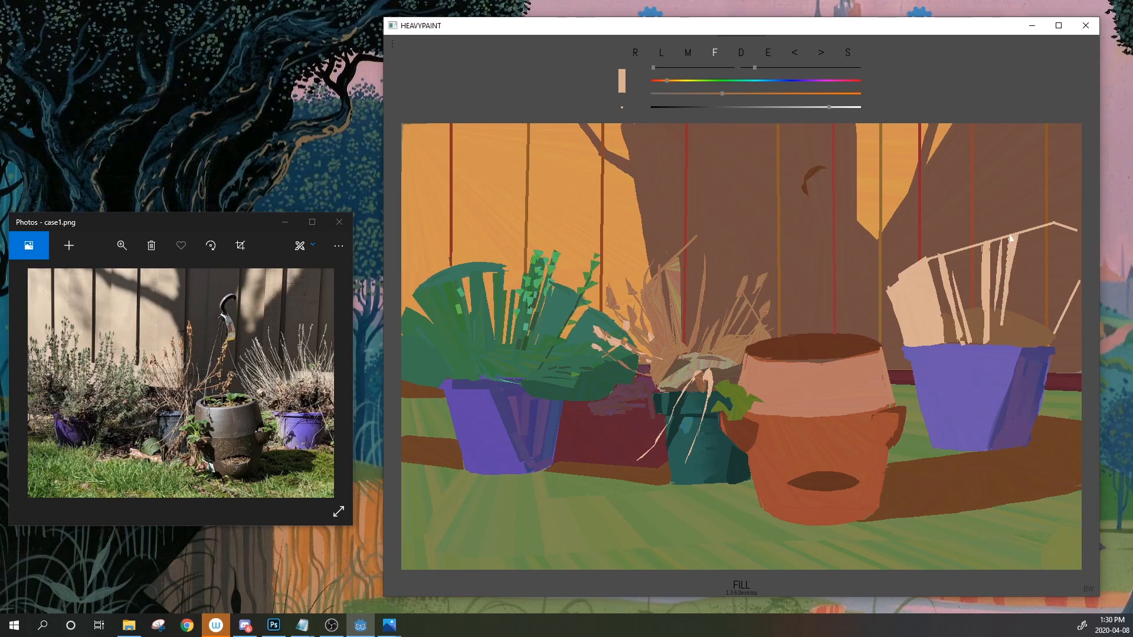
{"action": "left_click", "coordinate": [796, 56]}
{"action": "mouse_move", "coordinate": [1003, 240]}
{"action": "left_mouse_down"}
{"action": "mouse_move", "coordinate": [996, 310]}
{"action": "mouse_move", "coordinate": [997, 270]}
{"action": "left_mouse_up"}
Add more peach blades near the plant's right, thicken a blade tip, and undo a stray wedge
{"action": "mouse_move", "coordinate": [1064, 230]}
{"action": "left_mouse_down"}
{"action": "mouse_move", "coordinate": [1049, 276]}
{"action": "mouse_move", "coordinate": [1066, 230]}
{"action": "left_mouse_up"}
{"action": "mouse_move", "coordinate": [1063, 229]}
{"action": "left_mouse_down"}
{"action": "mouse_move", "coordinate": [1036, 315]}
{"action": "mouse_move", "coordinate": [1064, 229]}
{"action": "mouse_move", "coordinate": [1072, 257]}
{"action": "mouse_move", "coordinate": [1063, 231]}
{"action": "left_mouse_up"}
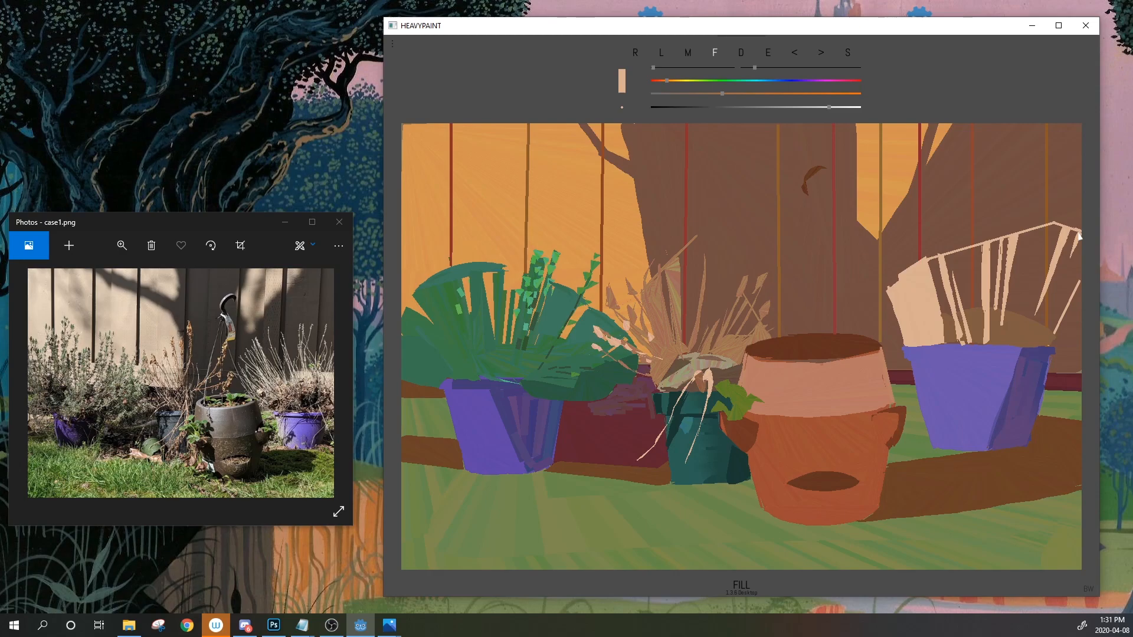
{"action": "left_click_drag", "start_coordinate": [1028, 333], "coordinate": [1040, 306]}
{"action": "mouse_move", "coordinate": [1014, 262]}
{"action": "left_mouse_down"}
{"action": "mouse_move", "coordinate": [1027, 233]}
{"action": "mouse_move", "coordinate": [912, 207]}
{"action": "mouse_move", "coordinate": [875, 162]}
{"action": "mouse_move", "coordinate": [891, 141]}
{"action": "mouse_move", "coordinate": [980, 262]}
{"action": "left_mouse_up"}
{"action": "left_click", "coordinate": [791, 53]}
Move the reference photo window aside and fill a narrow pale spike on the right plant
{"action": "left_click_drag", "start_coordinate": [1030, 285], "coordinate": [1023, 325]}
{"action": "left_click", "coordinate": [795, 55]}
{"action": "mouse_move", "coordinate": [237, 222]}
{"action": "left_mouse_down"}
{"action": "mouse_move", "coordinate": [241, 201]}
{"action": "mouse_move", "coordinate": [256, 228]}
{"action": "left_mouse_up"}
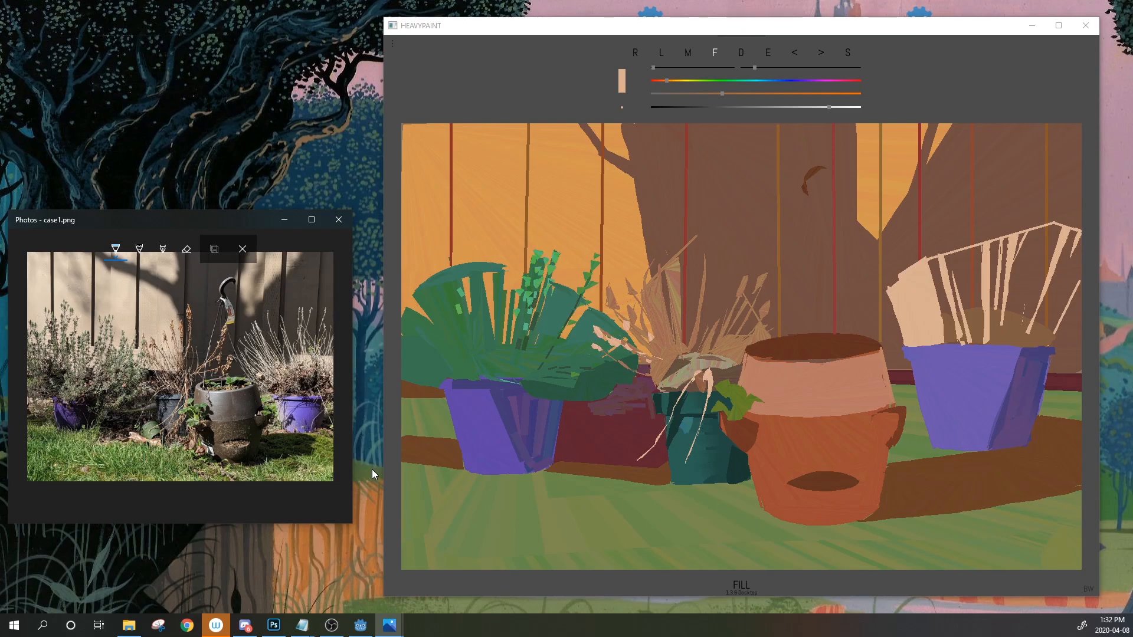
{"action": "left_click_drag", "start_coordinate": [1021, 337], "coordinate": [1028, 291]}
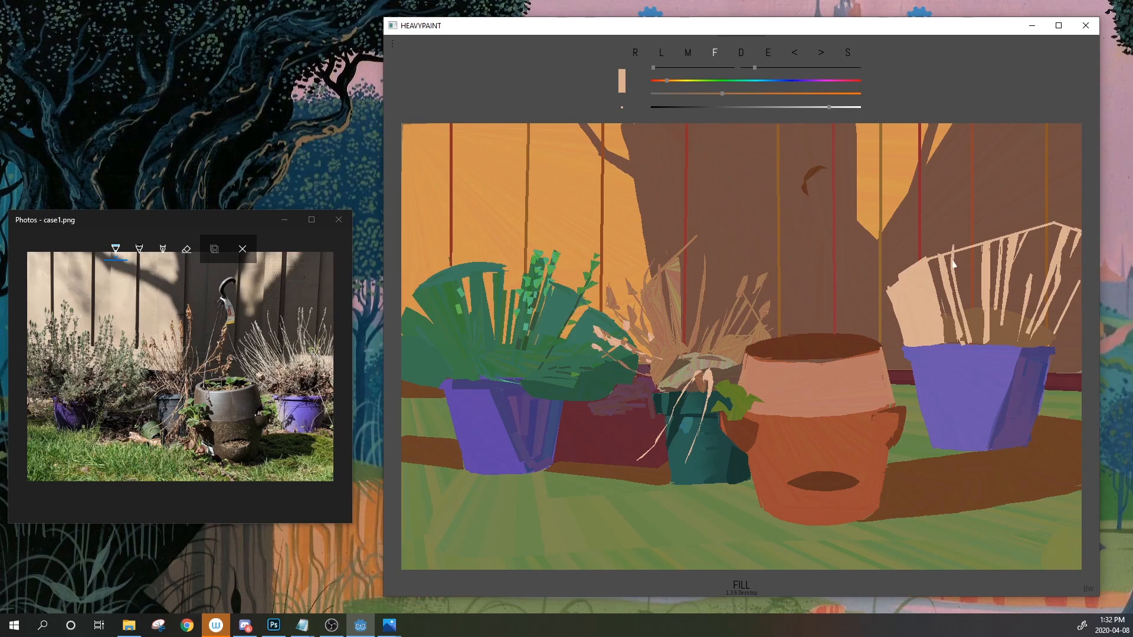
Cut a thin brown gap between the spikes, then add a pale peach spike on the left
{"action": "left_click", "coordinate": [965, 284], "text": "alt"}
{"action": "left_click_drag", "start_coordinate": [940, 321], "coordinate": [928, 290]}
{"action": "left_click", "coordinate": [926, 292], "text": "alt"}
{"action": "mouse_move", "coordinate": [882, 311]}
{"action": "left_mouse_down"}
{"action": "mouse_move", "coordinate": [901, 346]}
{"action": "mouse_move", "coordinate": [876, 311]}
{"action": "left_mouse_up"}
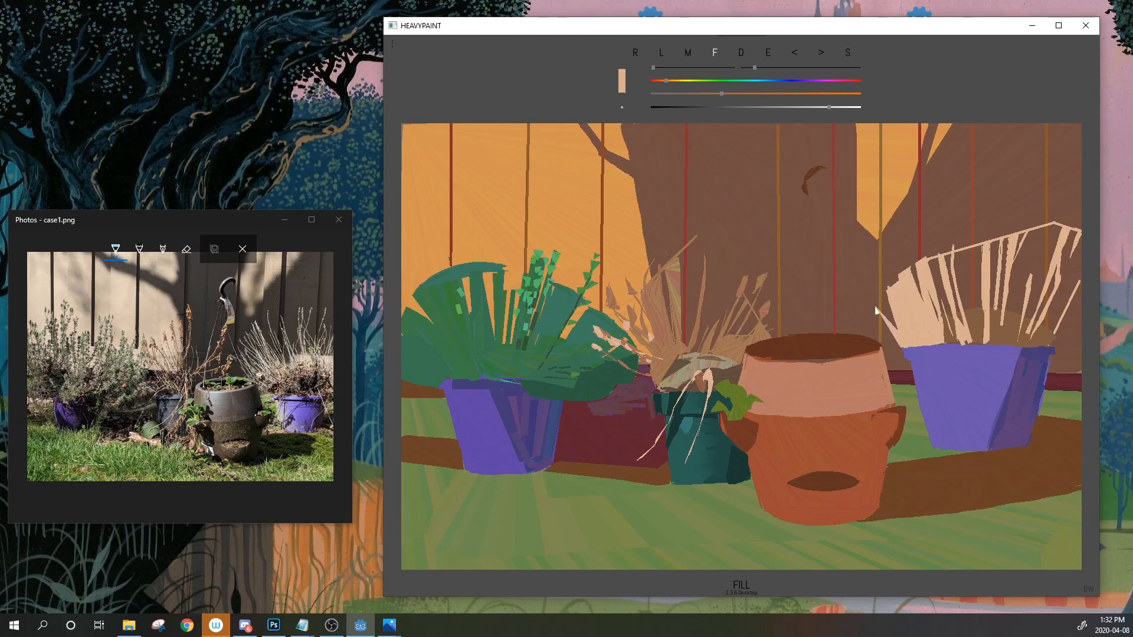
In line mode with lower colour jitter, streak thin light strands across the plant's left side
{"action": "left_click", "coordinate": [662, 52]}
{"action": "left_click", "coordinate": [750, 67]}
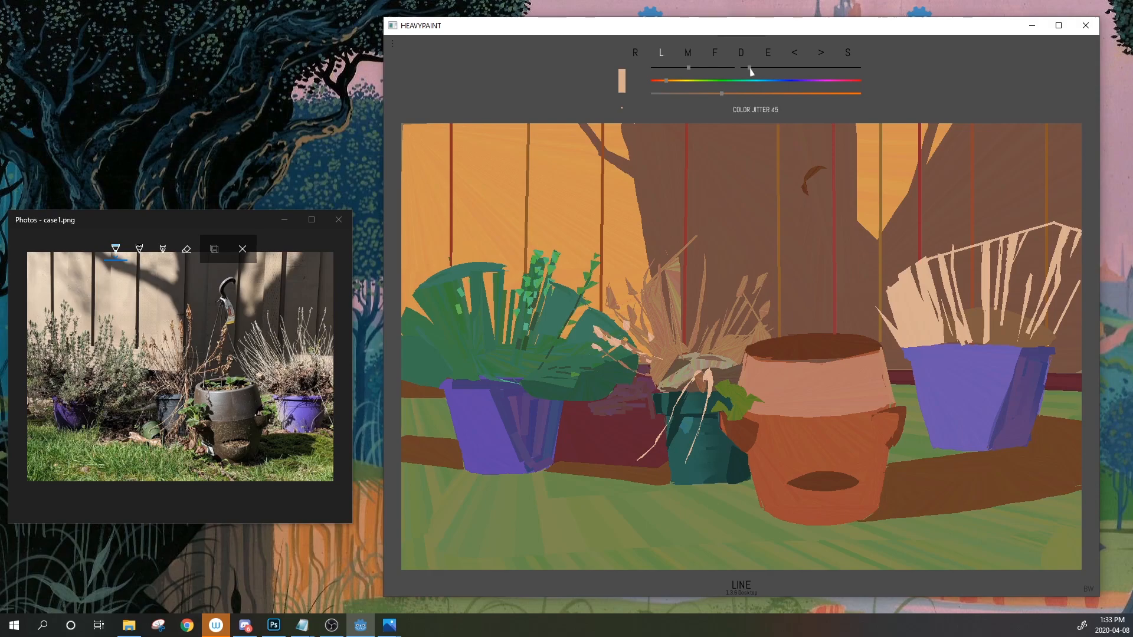
{"action": "left_click_drag", "start_coordinate": [923, 266], "coordinate": [937, 320]}
{"action": "left_click_drag", "start_coordinate": [923, 270], "coordinate": [935, 323]}
{"action": "mouse_move", "coordinate": [925, 275]}
{"action": "left_mouse_down"}
{"action": "mouse_move", "coordinate": [939, 320]}
{"action": "mouse_move", "coordinate": [921, 304]}
{"action": "mouse_move", "coordinate": [929, 325]}
{"action": "left_mouse_up"}
{"action": "mouse_move", "coordinate": [927, 266]}
{"action": "left_mouse_down"}
{"action": "mouse_move", "coordinate": [936, 298]}
{"action": "mouse_move", "coordinate": [913, 316]}
{"action": "mouse_move", "coordinate": [919, 337]}
{"action": "left_mouse_up"}
{"action": "mouse_move", "coordinate": [897, 294]}
{"action": "left_mouse_down"}
{"action": "mouse_move", "coordinate": [911, 323]}
{"action": "mouse_move", "coordinate": [942, 330]}
{"action": "left_mouse_up"}
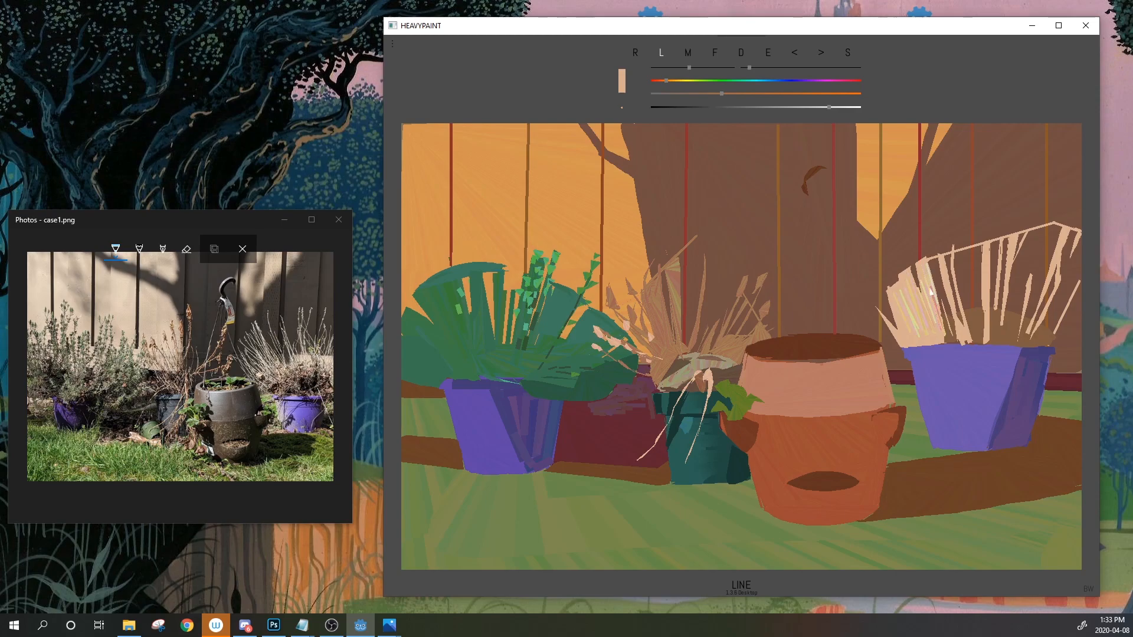
{"action": "left_click_drag", "start_coordinate": [941, 264], "coordinate": [961, 331]}
{"action": "left_click_drag", "start_coordinate": [945, 286], "coordinate": [956, 336]}
Add light pinkish strands over the middle of the dry plant
{"action": "mouse_move", "coordinate": [1002, 341]}
{"action": "left_mouse_down"}
{"action": "mouse_move", "coordinate": [1008, 305]}
{"action": "mouse_move", "coordinate": [999, 301]}
{"action": "mouse_move", "coordinate": [992, 339]}
{"action": "mouse_move", "coordinate": [994, 299]}
{"action": "left_mouse_up"}
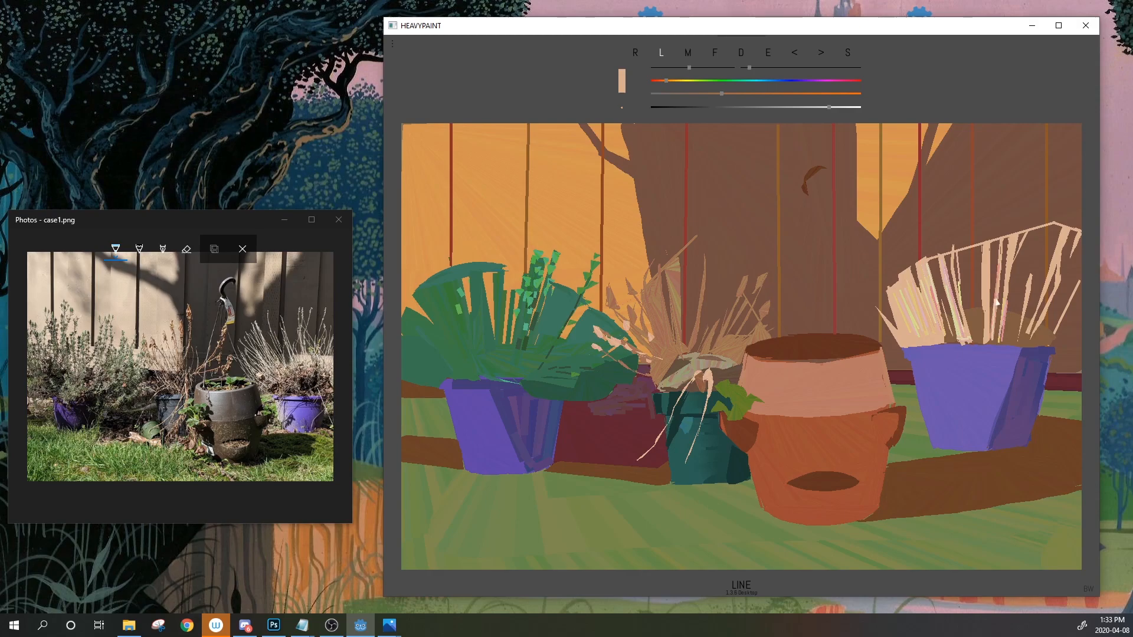
{"action": "mouse_move", "coordinate": [980, 245]}
{"action": "left_mouse_down"}
{"action": "mouse_move", "coordinate": [982, 295]}
{"action": "mouse_move", "coordinate": [988, 241]}
{"action": "mouse_move", "coordinate": [995, 298]}
{"action": "left_mouse_up"}
{"action": "mouse_move", "coordinate": [1012, 236]}
{"action": "left_mouse_down"}
{"action": "mouse_move", "coordinate": [1004, 303]}
{"action": "mouse_move", "coordinate": [1010, 236]}
{"action": "left_mouse_up"}
{"action": "left_click_drag", "start_coordinate": [1002, 308], "coordinate": [1008, 236]}
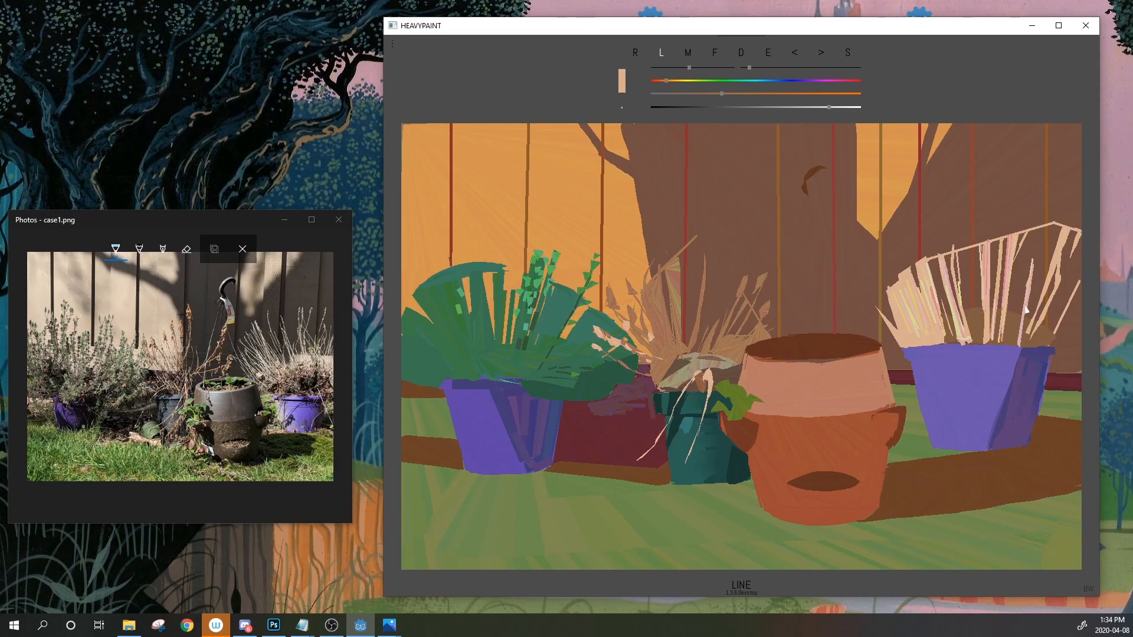
Darken the colour to a desaturated brown and scribble brownish strokes into the dry plant
{"action": "key", "text": "Down"}
{"action": "left_click_drag", "start_coordinate": [975, 294], "coordinate": [979, 300]}
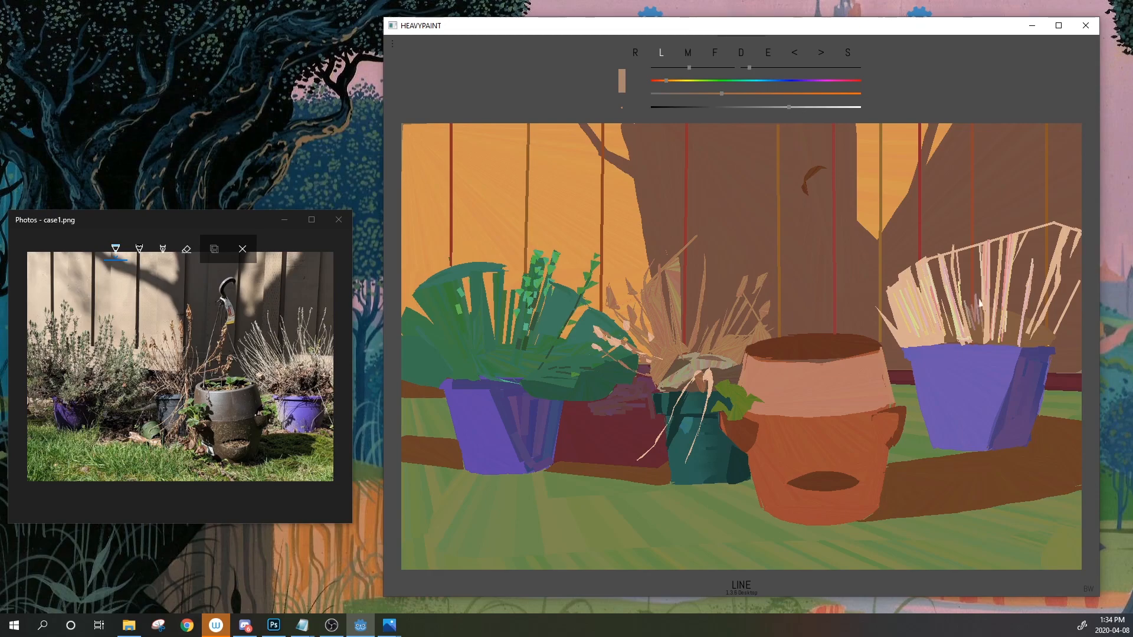
{"action": "left_click_drag", "start_coordinate": [789, 107], "coordinate": [759, 94]}
{"action": "mouse_move", "coordinate": [970, 300]}
{"action": "left_mouse_down"}
{"action": "mouse_move", "coordinate": [973, 316]}
{"action": "mouse_move", "coordinate": [973, 298]}
{"action": "left_mouse_up"}
{"action": "left_click_drag", "start_coordinate": [759, 93], "coordinate": [721, 93]}
{"action": "left_click_drag", "start_coordinate": [966, 302], "coordinate": [978, 299]}
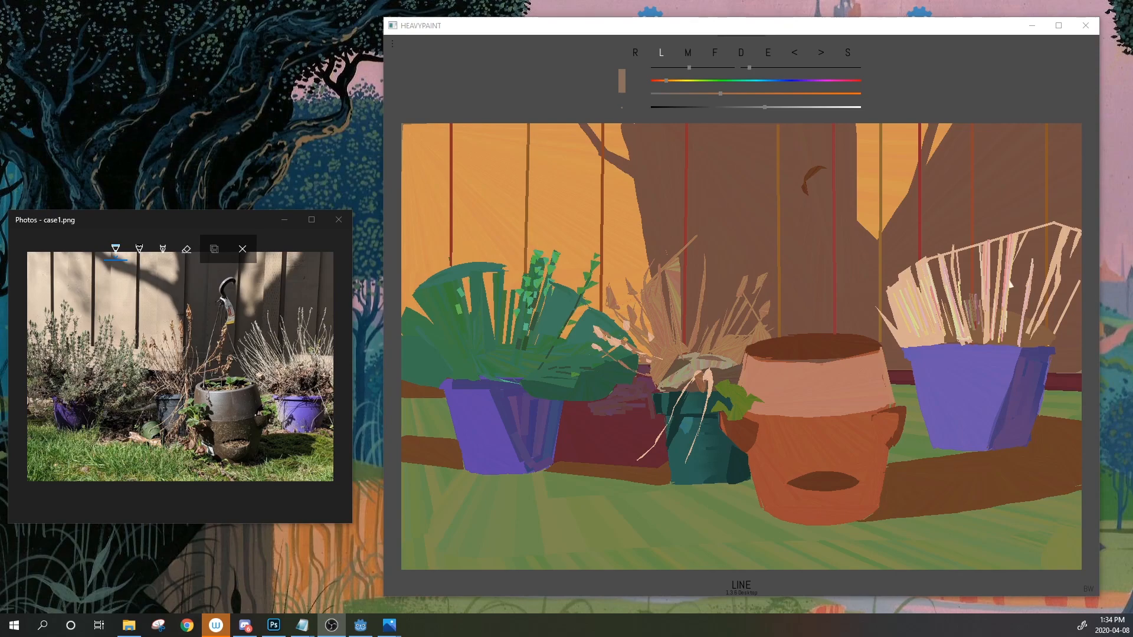
{"action": "left_click", "coordinate": [1005, 322]}
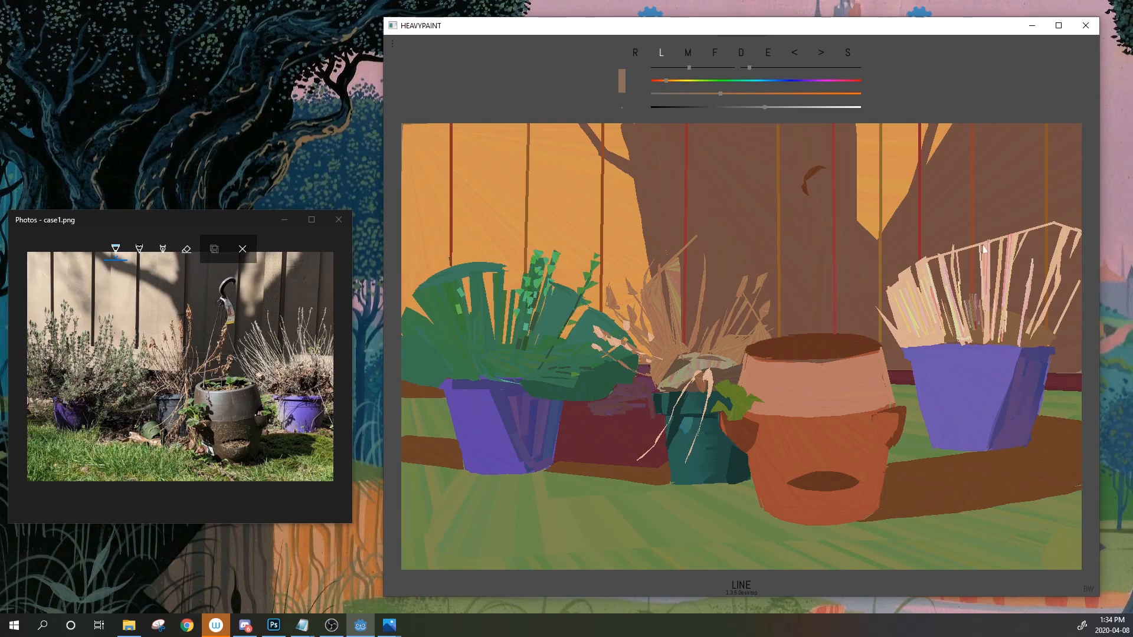
Sample a peach from the plant and draw light strands down and up its blades
{"action": "left_click", "coordinate": [767, 59]}
{"action": "left_click", "coordinate": [967, 259]}
{"action": "left_click_drag", "start_coordinate": [979, 246], "coordinate": [984, 301]}
{"action": "left_click_drag", "start_coordinate": [978, 251], "coordinate": [986, 306]}
{"action": "left_click_drag", "start_coordinate": [1011, 269], "coordinate": [1025, 238]}
Sample a pinkish colour, then a brown, from the right-hand plant
{"action": "left_click", "coordinate": [771, 58]}
{"action": "left_click", "coordinate": [1026, 306]}
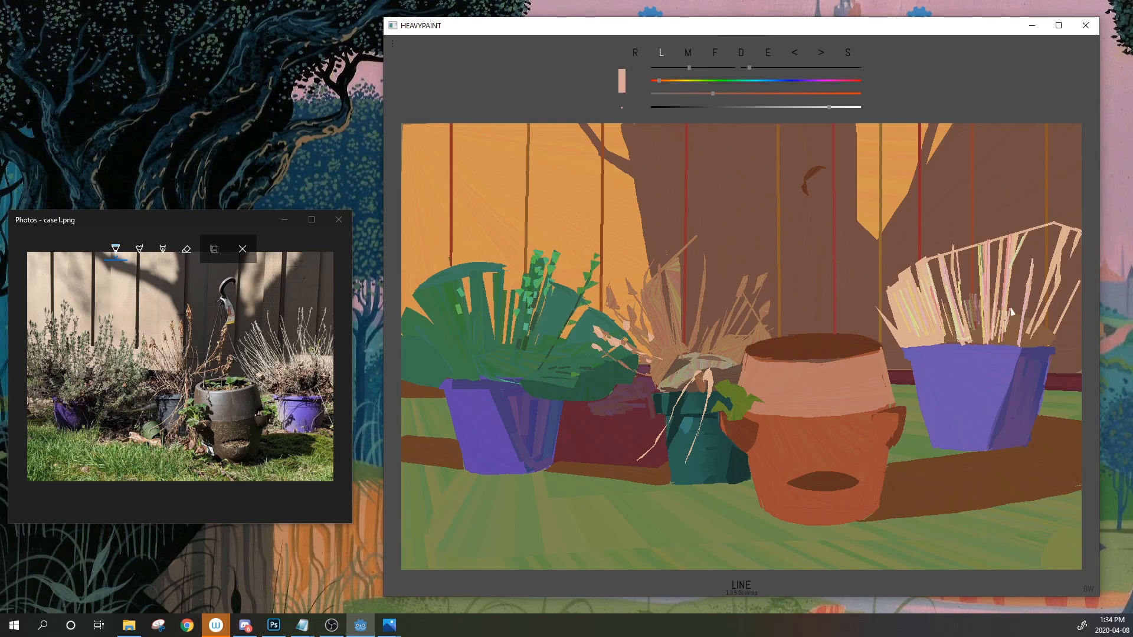
{"action": "left_click", "coordinate": [770, 57]}
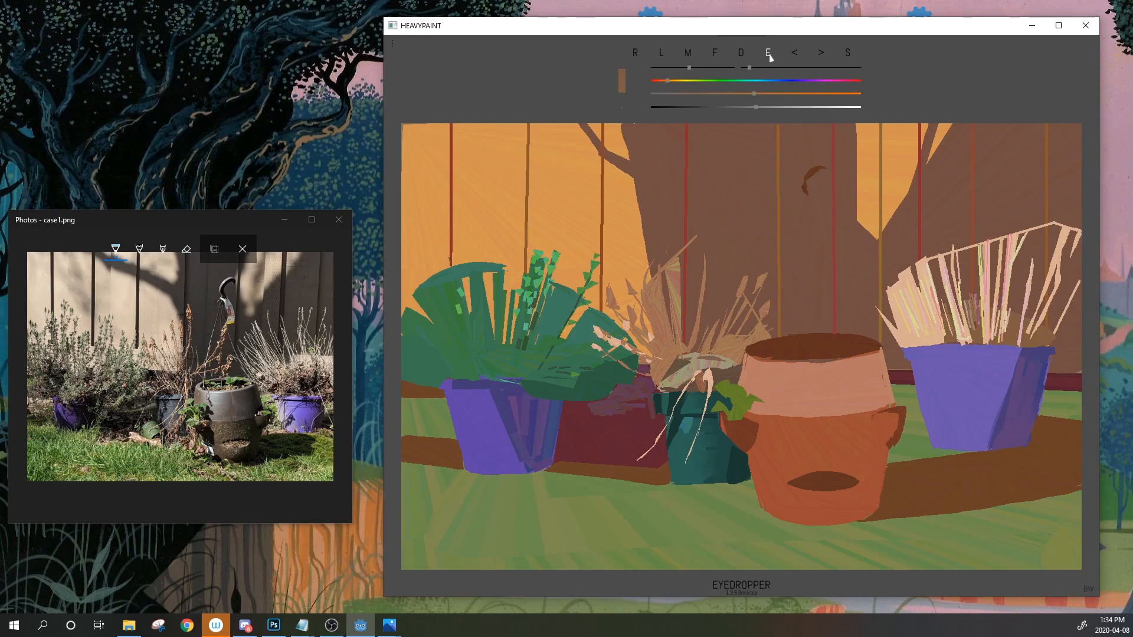
{"action": "left_click", "coordinate": [953, 331]}
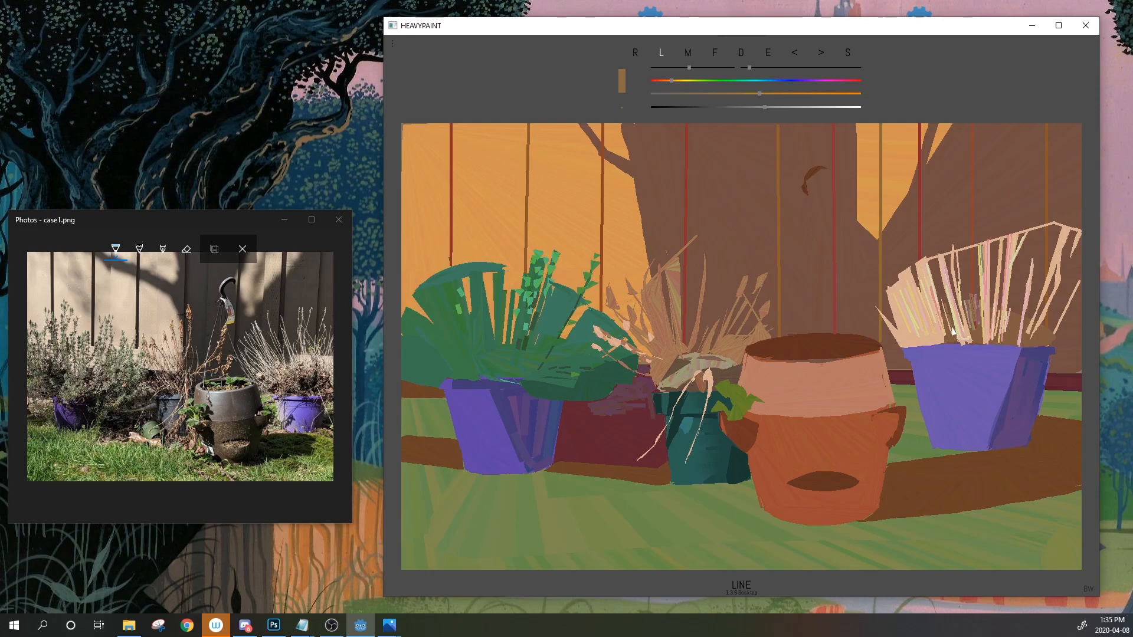
Sample pinkish beige and draw thin pale stalks in the right pot's grass, plus a yellow-green one
{"action": "left_click", "coordinate": [768, 54]}
{"action": "left_click_drag", "start_coordinate": [992, 316], "coordinate": [1004, 323]}
{"action": "left_click_drag", "start_coordinate": [768, 54], "coordinate": [966, 328]}
{"action": "left_click_drag", "start_coordinate": [991, 242], "coordinate": [991, 329]}
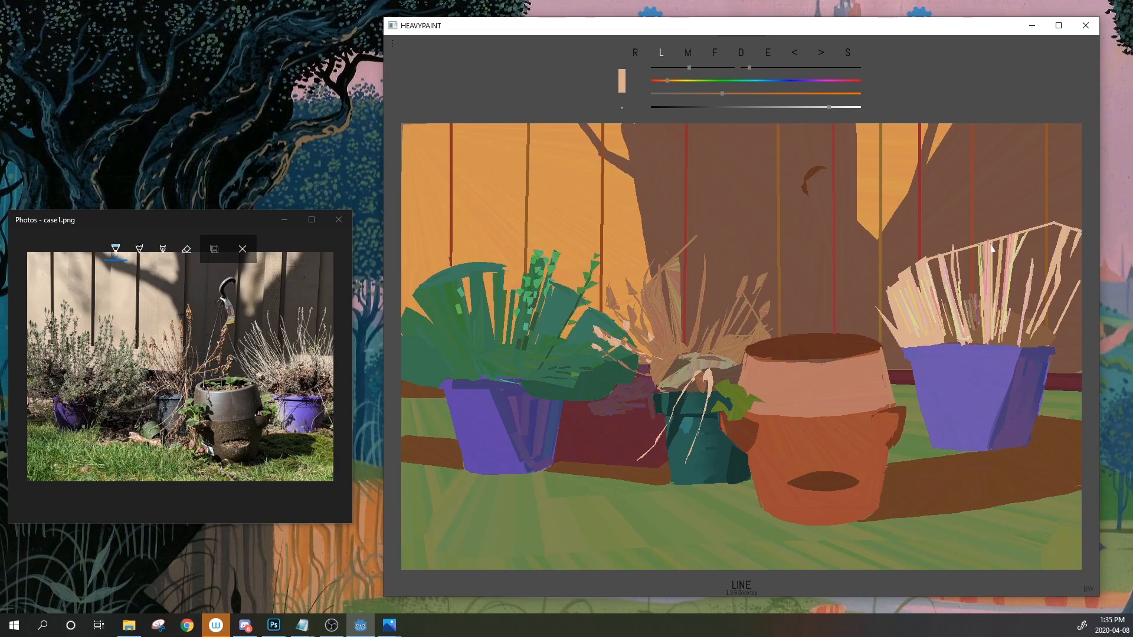
{"action": "mouse_move", "coordinate": [998, 338]}
{"action": "left_mouse_down"}
{"action": "mouse_move", "coordinate": [1016, 275]}
{"action": "mouse_move", "coordinate": [1017, 292]}
{"action": "mouse_move", "coordinate": [1027, 281]}
{"action": "left_mouse_up"}
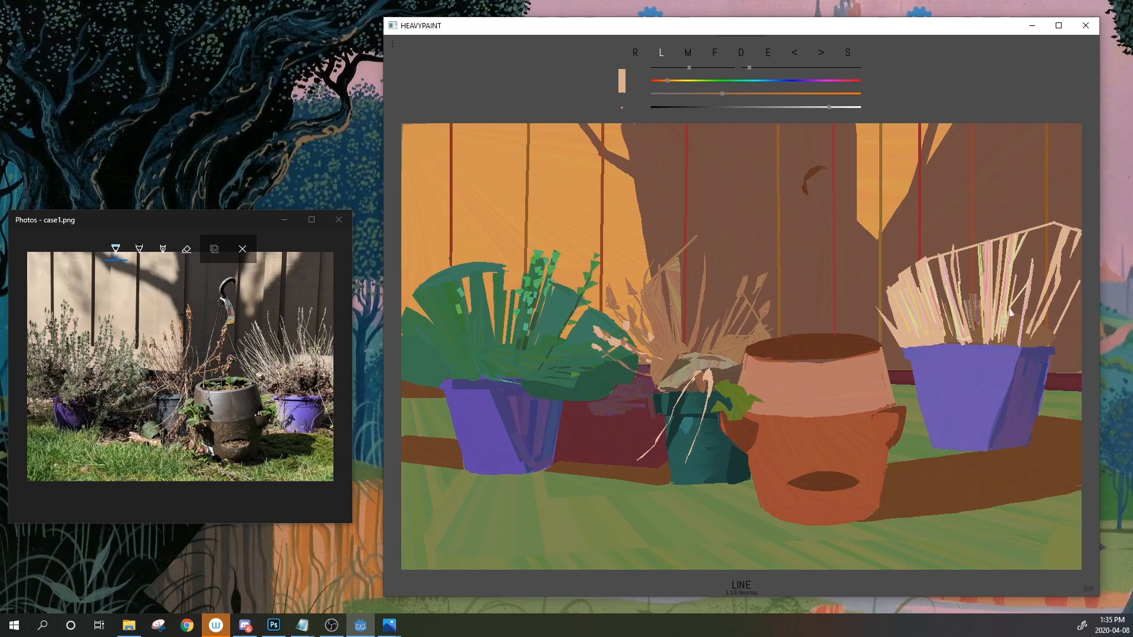
{"action": "left_click", "coordinate": [798, 54]}
{"action": "left_click_drag", "start_coordinate": [1011, 262], "coordinate": [1027, 295]}
Sample the shadow brown and switch to filled shapes with a smaller size
{"action": "left_click", "coordinate": [767, 54]}
{"action": "left_click", "coordinate": [909, 261]}
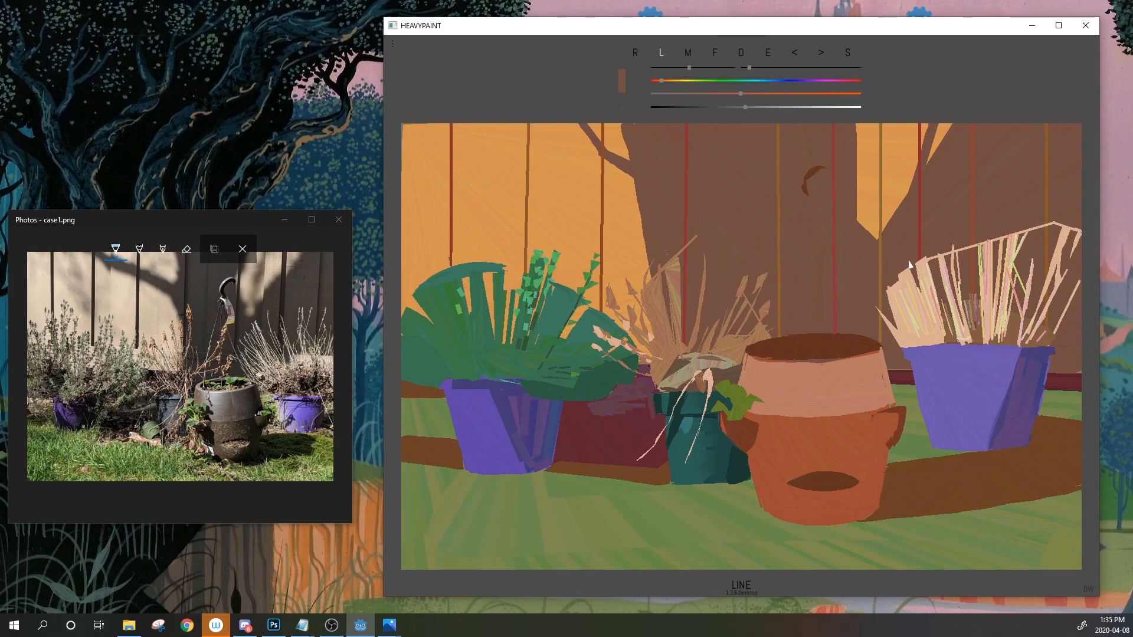
{"action": "left_click", "coordinate": [771, 53]}
{"action": "left_click", "coordinate": [901, 268]}
{"action": "left_click", "coordinate": [715, 53]}
{"action": "left_click", "coordinate": [663, 68]}
{"action": "left_click", "coordinate": [658, 68]}
Resample a fill colour, then pick up the pink of the right pot's grasses
{"action": "left_click", "coordinate": [767, 55]}
{"action": "left_click", "coordinate": [891, 283]}
{"action": "left_click", "coordinate": [769, 55]}
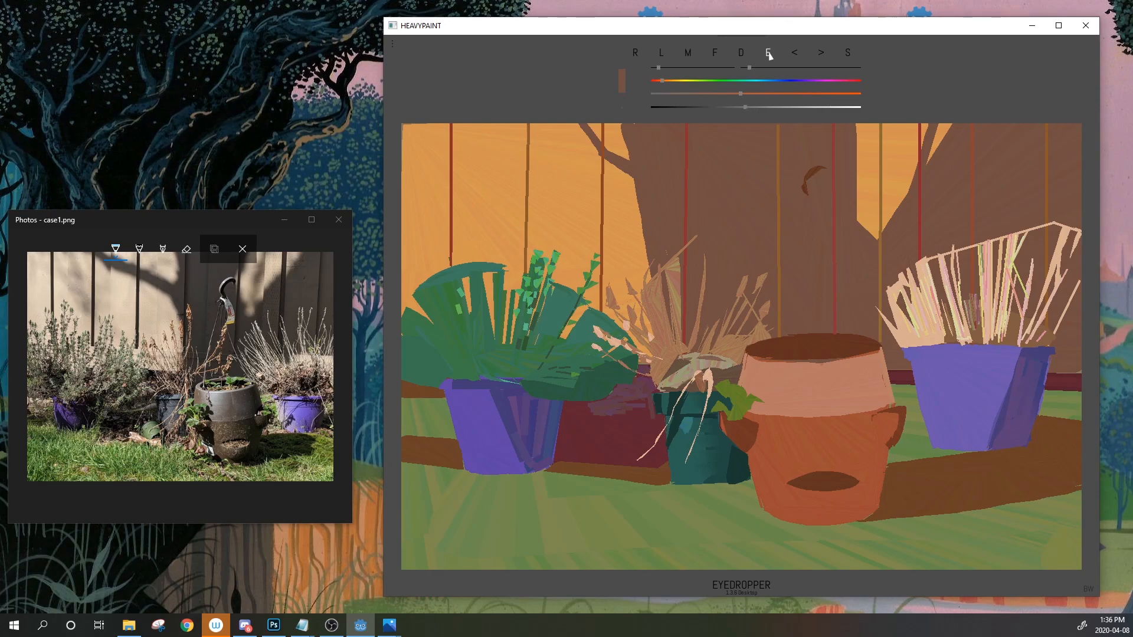
{"action": "left_click", "coordinate": [980, 321]}
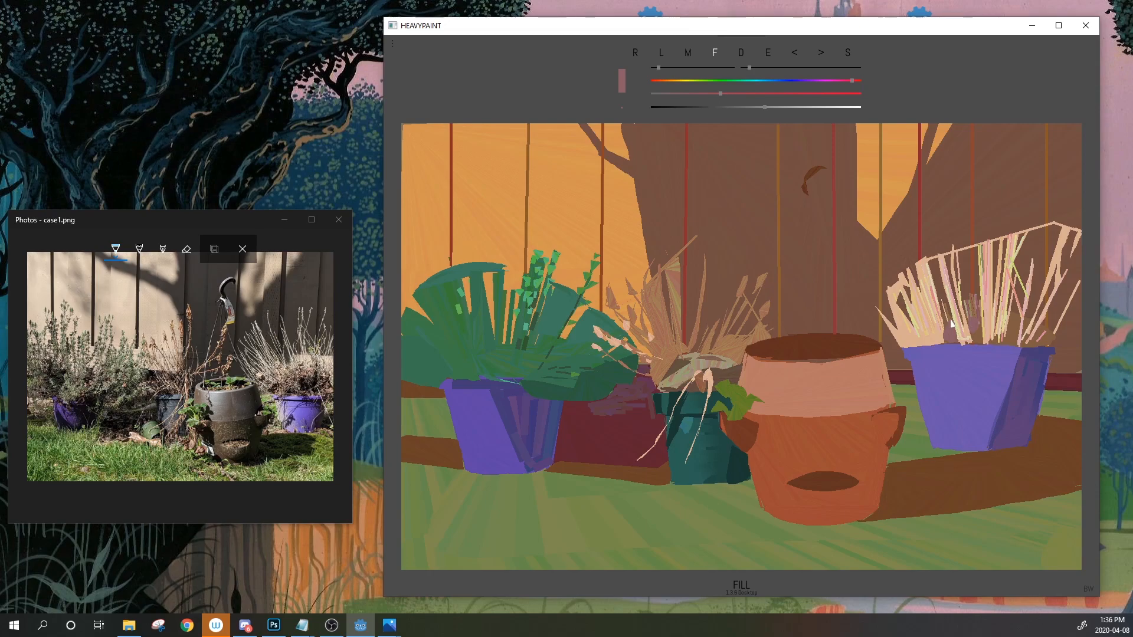
Push a sampled dusty pink to a brighter saturated red and fill a reddish shape at the plant's base
{"action": "left_click", "coordinate": [769, 52]}
{"action": "left_click", "coordinate": [937, 331]}
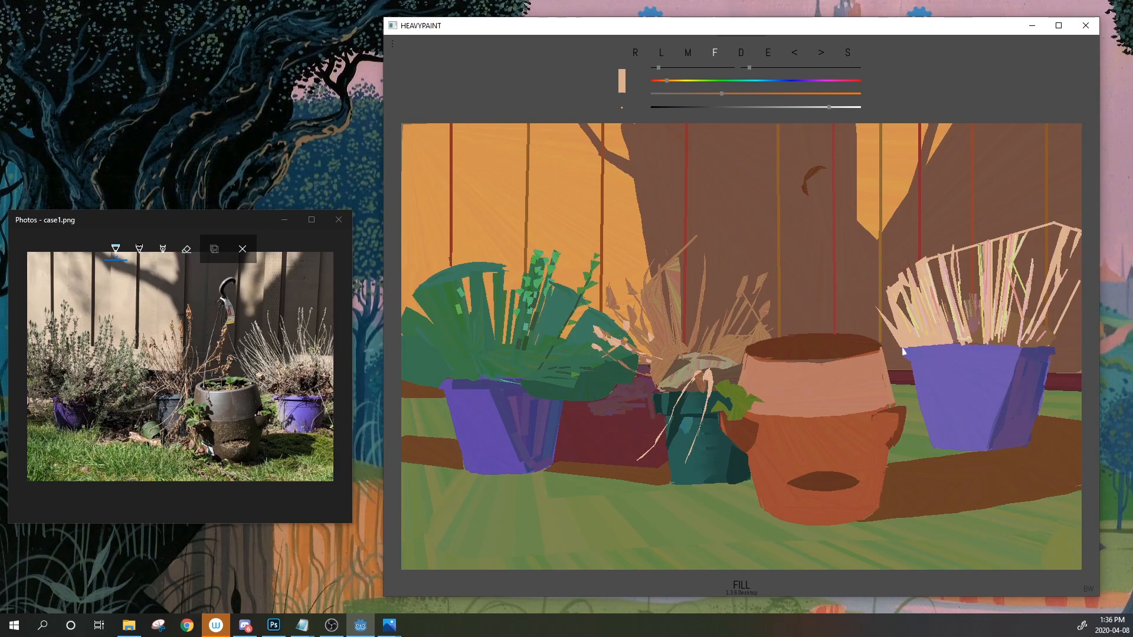
{"action": "left_click", "coordinate": [772, 58]}
{"action": "left_click_drag", "start_coordinate": [940, 330], "coordinate": [951, 322]}
{"action": "left_click", "coordinate": [774, 107]}
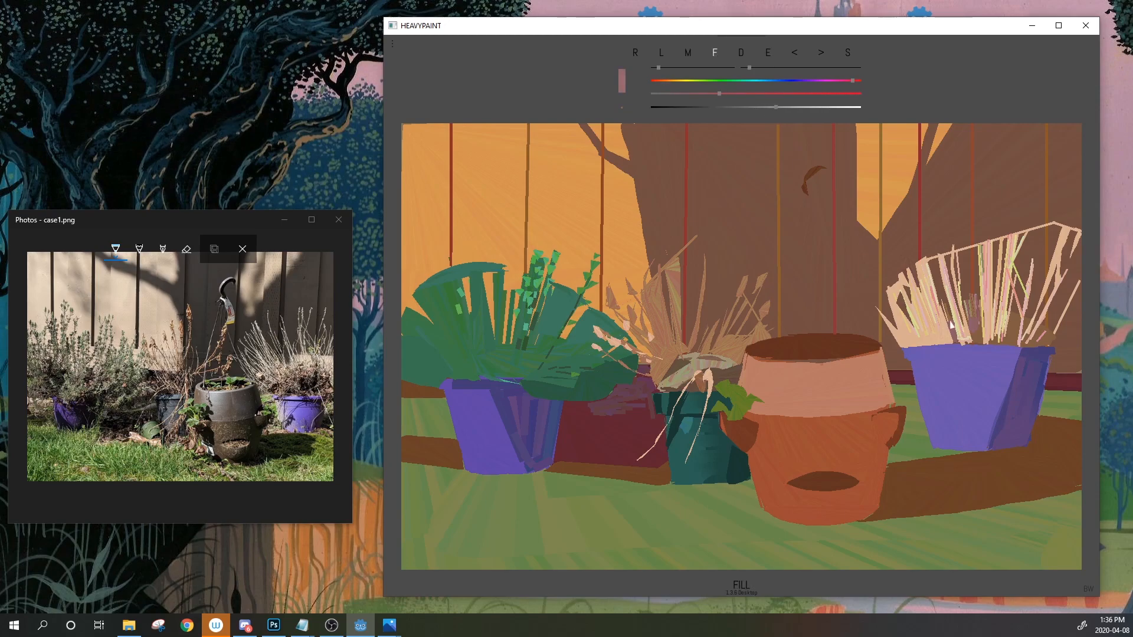
{"action": "left_click", "coordinate": [736, 107]}
{"action": "left_click", "coordinate": [731, 94]}
{"action": "mouse_move", "coordinate": [751, 107]}
{"action": "left_mouse_down"}
{"action": "mouse_move", "coordinate": [776, 107]}
{"action": "mouse_move", "coordinate": [744, 94]}
{"action": "left_mouse_up"}
{"action": "left_click_drag", "start_coordinate": [918, 335], "coordinate": [942, 342]}
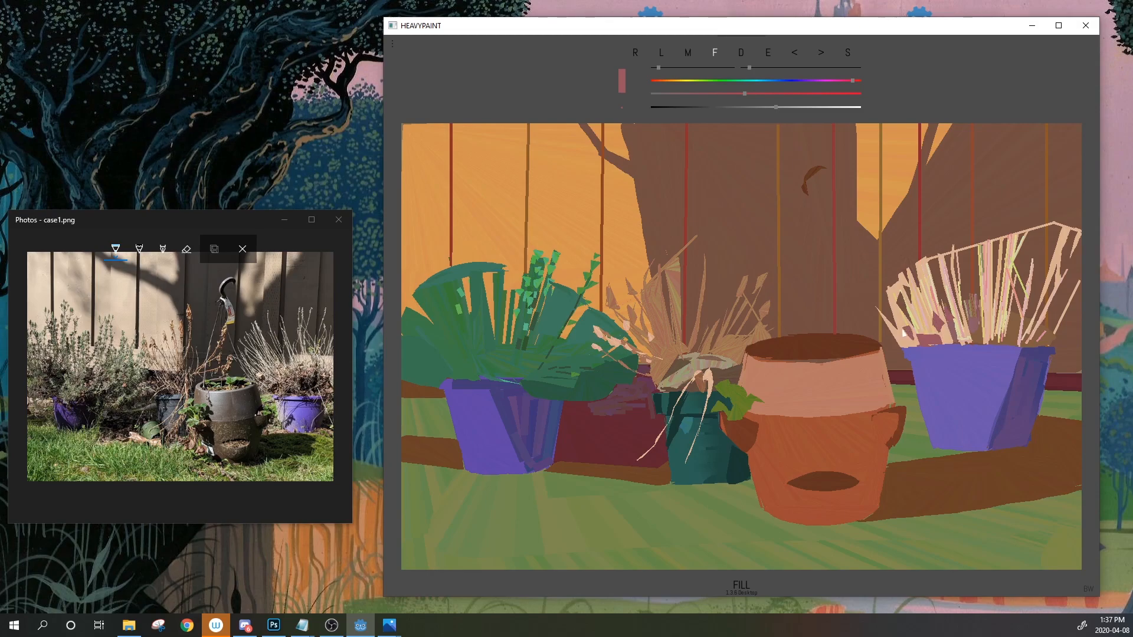
Resample the grass's pink-red, return to lines, and shift the colour lighter toward orange
{"action": "left_click", "coordinate": [771, 53]}
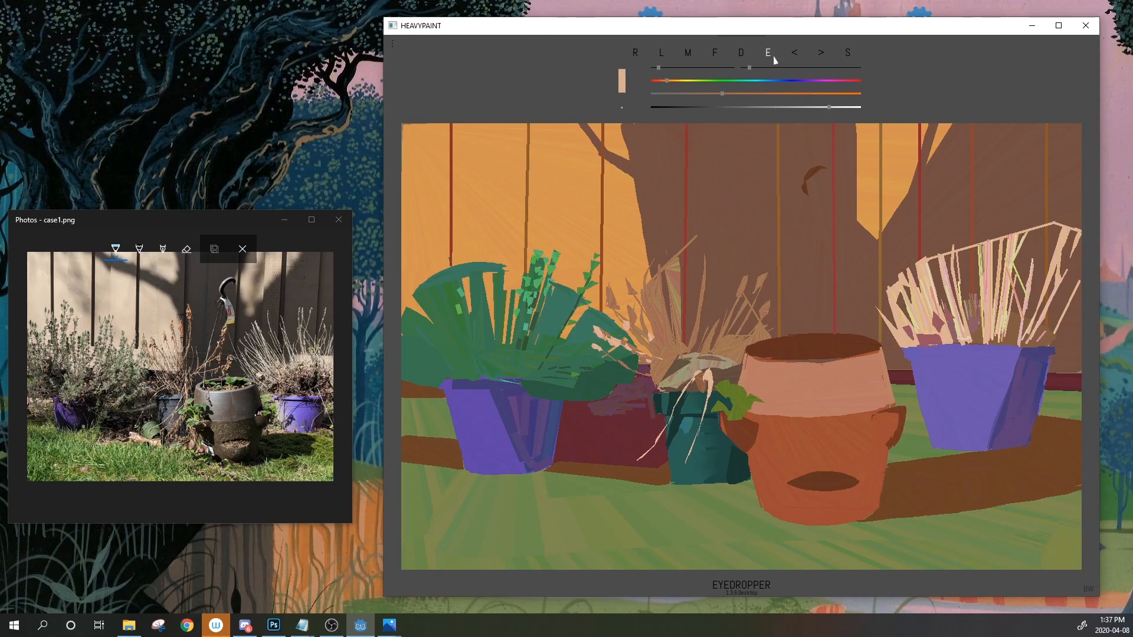
{"action": "left_click", "coordinate": [976, 329]}
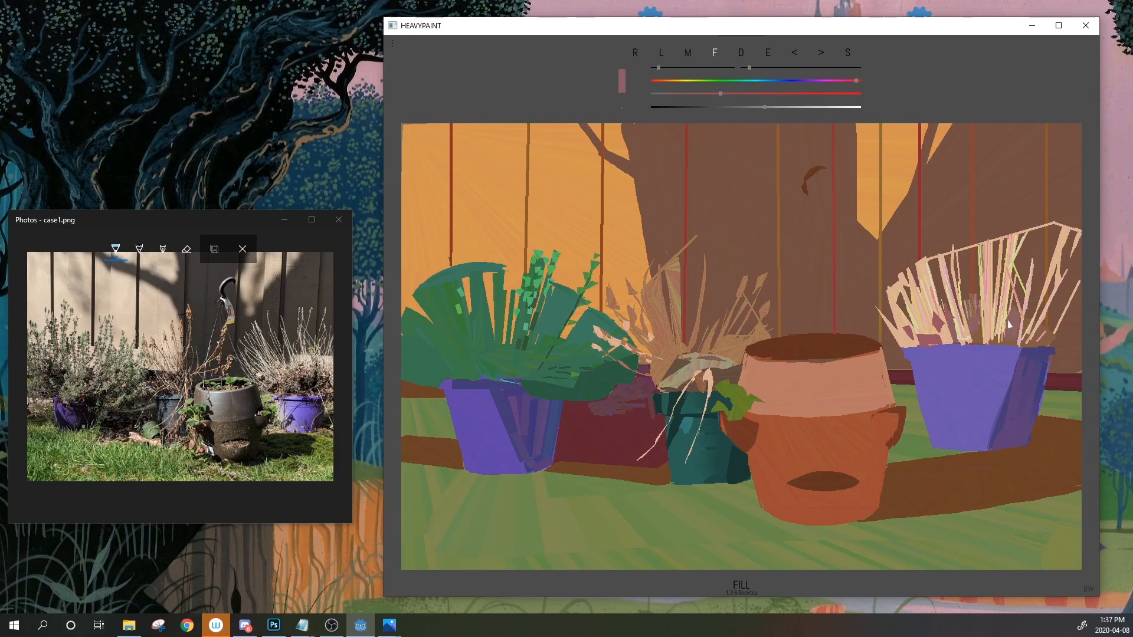
{"action": "left_click", "coordinate": [662, 58]}
{"action": "left_click", "coordinate": [786, 107]}
{"action": "left_click", "coordinate": [663, 81]}
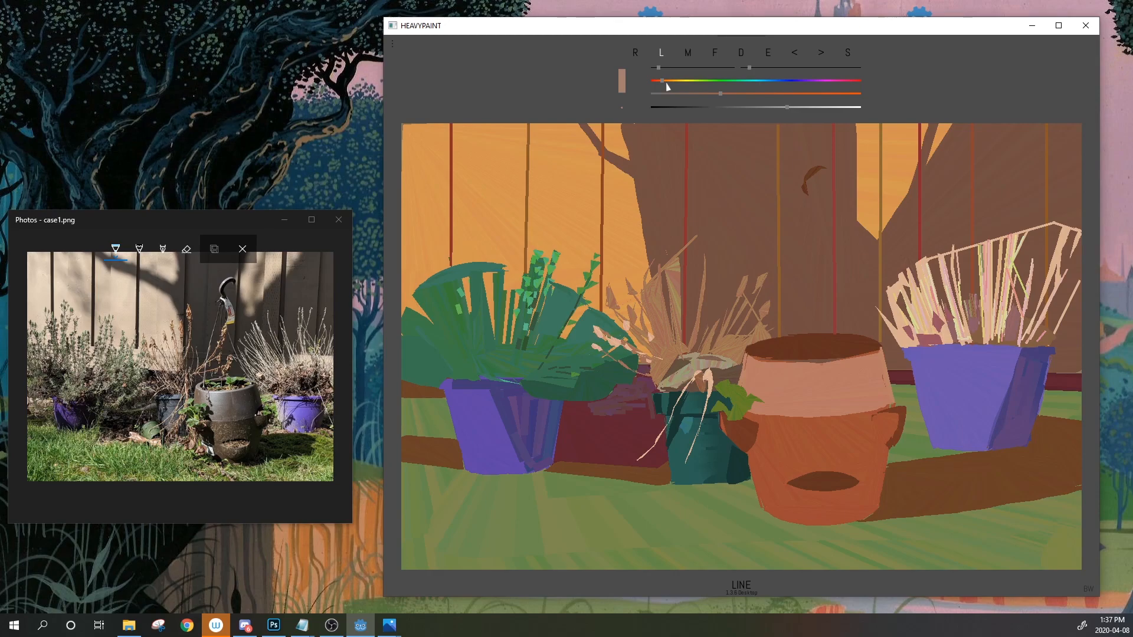
Slightly enlarge the line size, sample pale peach, and draw two stalks rising from the pot rim
{"action": "left_click_drag", "start_coordinate": [750, 68], "coordinate": [752, 69]}
{"action": "key", "text": "e"}
{"action": "left_click_drag", "start_coordinate": [1030, 342], "coordinate": [1029, 329]}
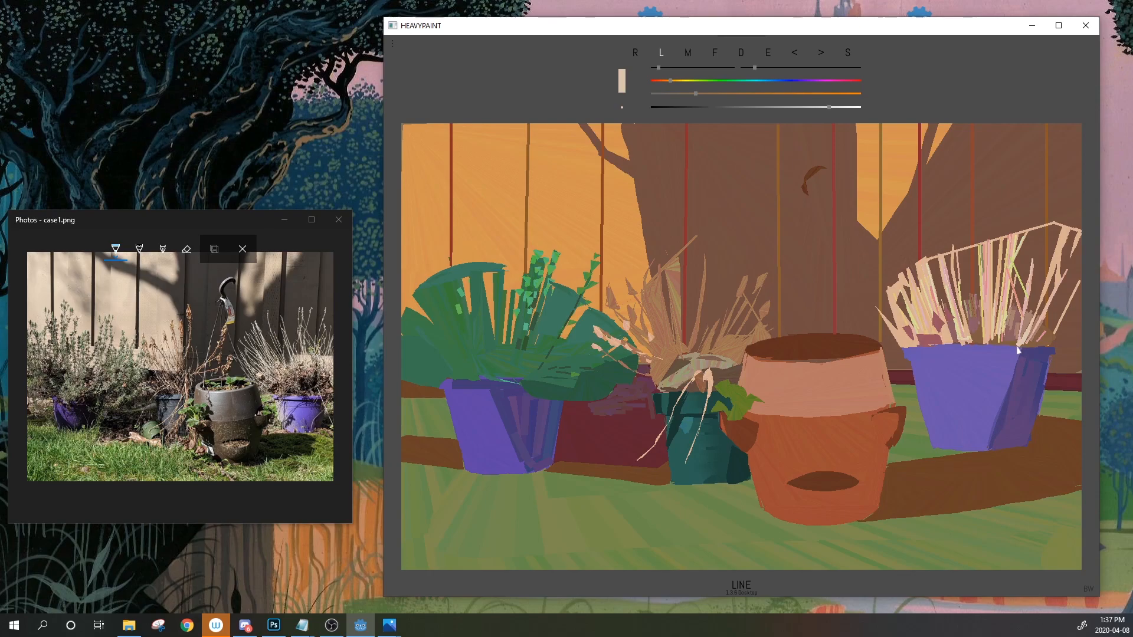
{"action": "left_click_drag", "start_coordinate": [1022, 345], "coordinate": [1039, 312]}
{"action": "left_click_drag", "start_coordinate": [1045, 285], "coordinate": [1021, 338]}
Resample colours from the grass and the right pot, ending on a brown
{"action": "left_click", "coordinate": [767, 55]}
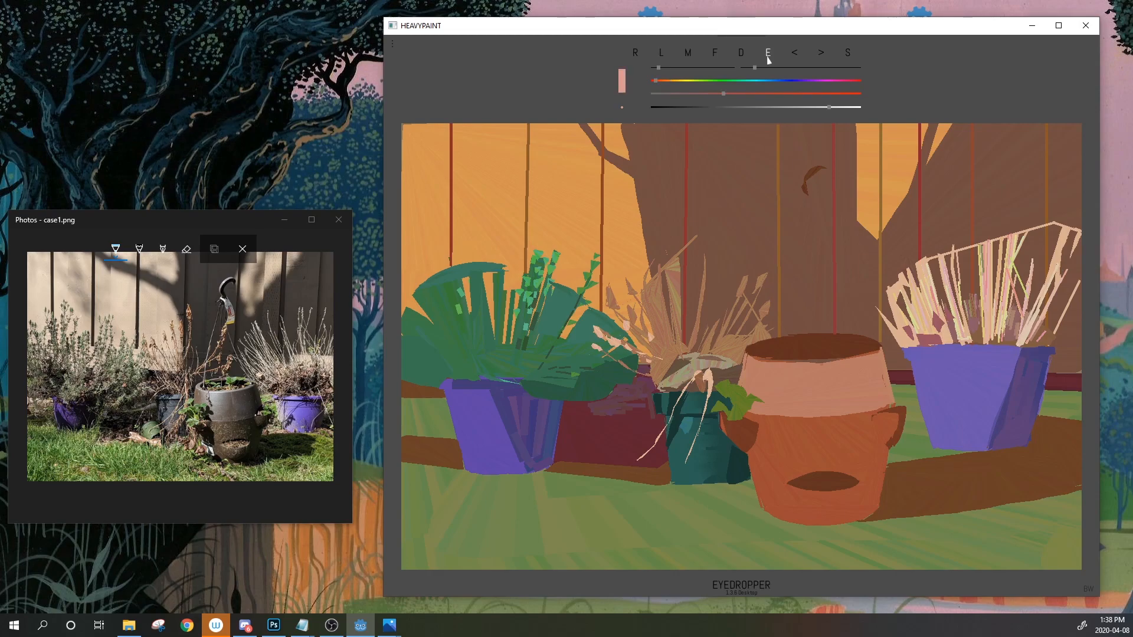
{"action": "left_click", "coordinate": [997, 339]}
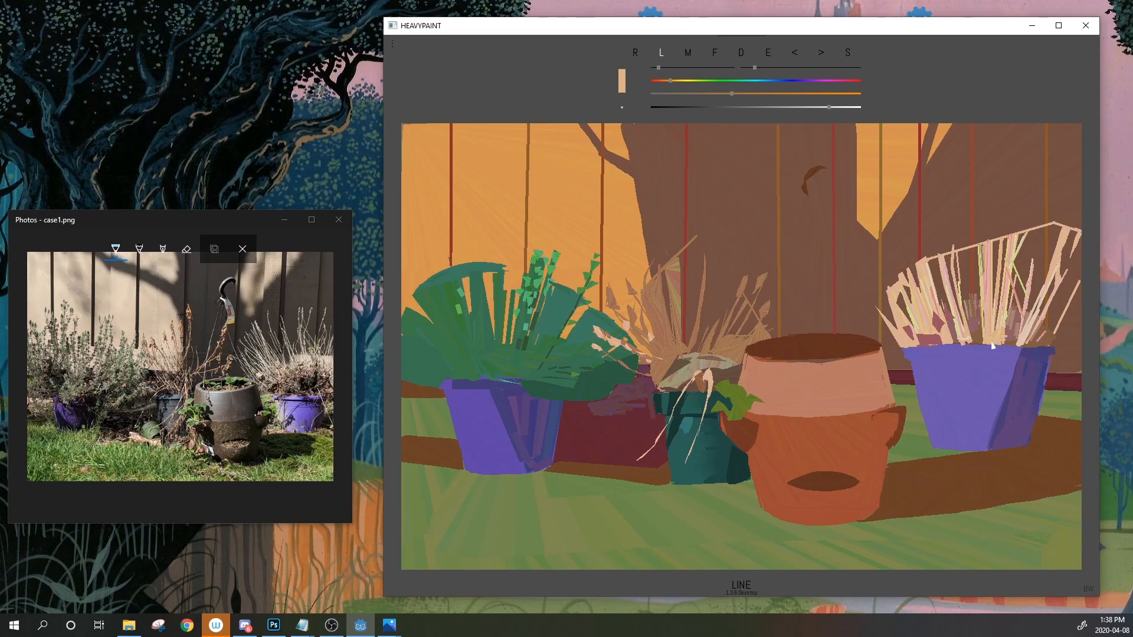
{"action": "left_click_drag", "start_coordinate": [769, 54], "coordinate": [955, 353]}
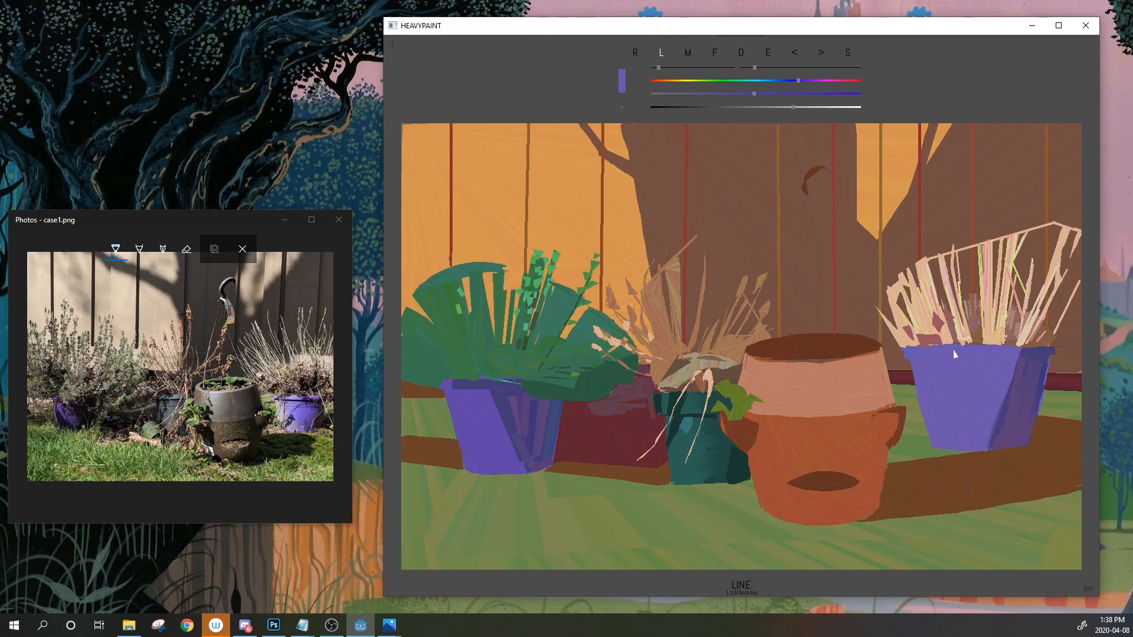
{"action": "left_click_drag", "start_coordinate": [768, 54], "coordinate": [982, 343]}
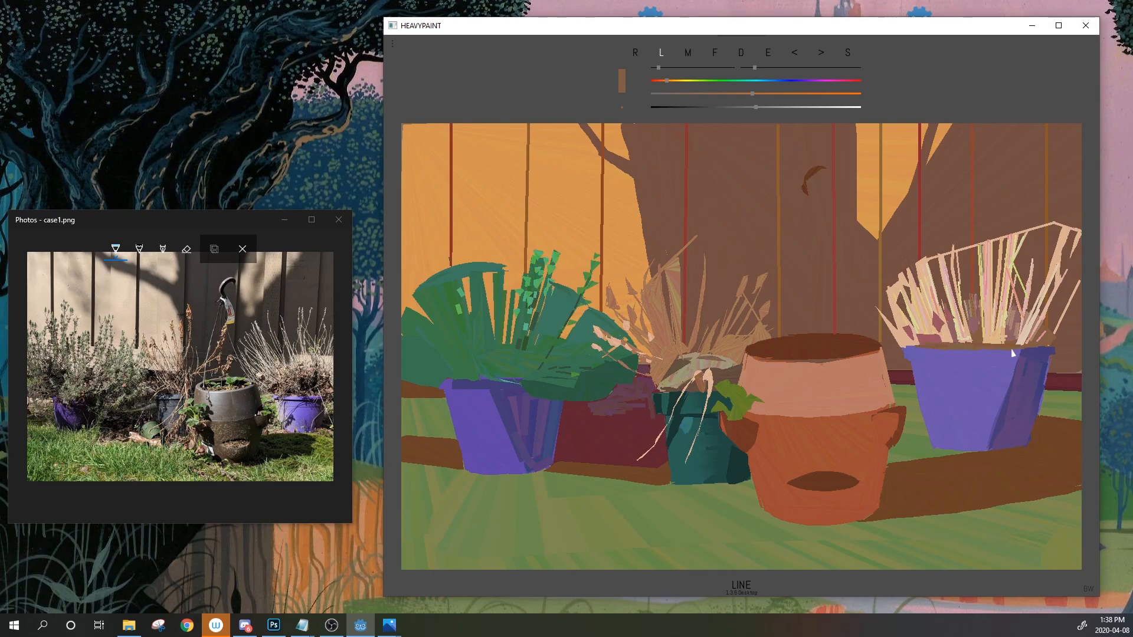
Eyedrop a yellower beige, then a peach from the right pot's grass
{"action": "left_click", "coordinate": [768, 53]}
{"action": "left_click", "coordinate": [961, 339]}
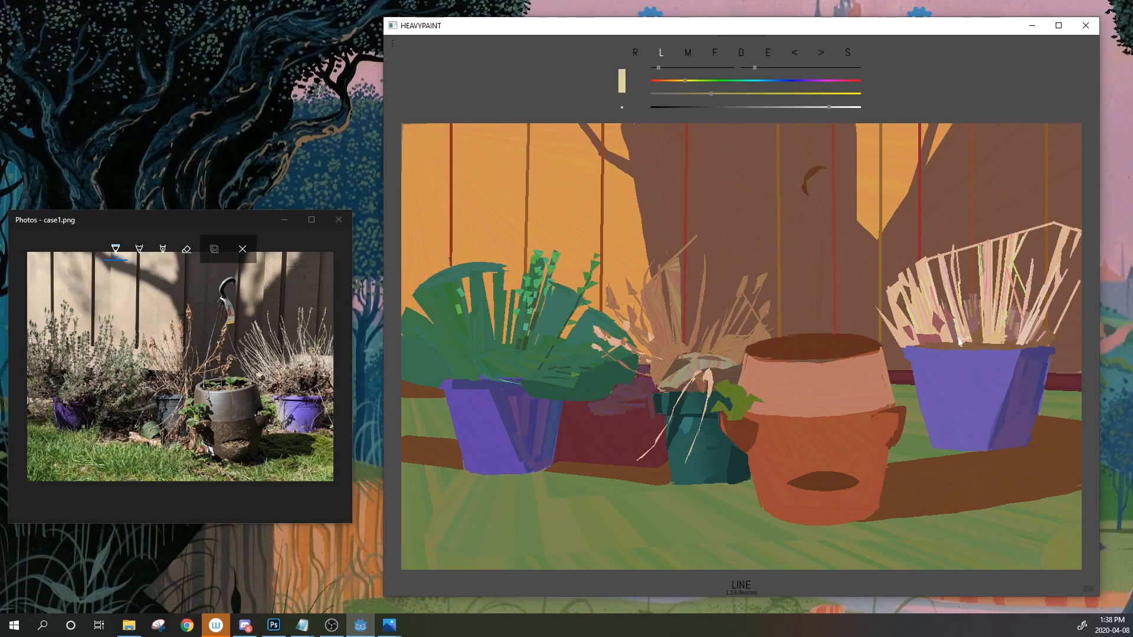
{"action": "left_click", "coordinate": [768, 54]}
{"action": "left_click", "coordinate": [963, 338]}
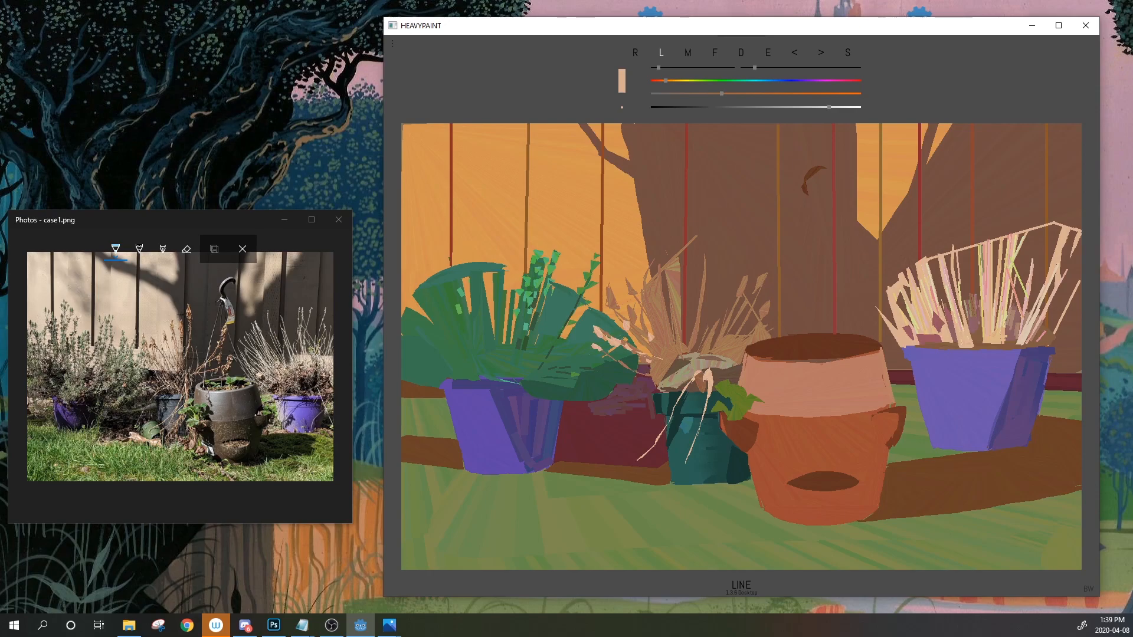
Switch to Notepad, return to the painting, then switch away to another app
{"action": "key", "text": "alt+Tab"}
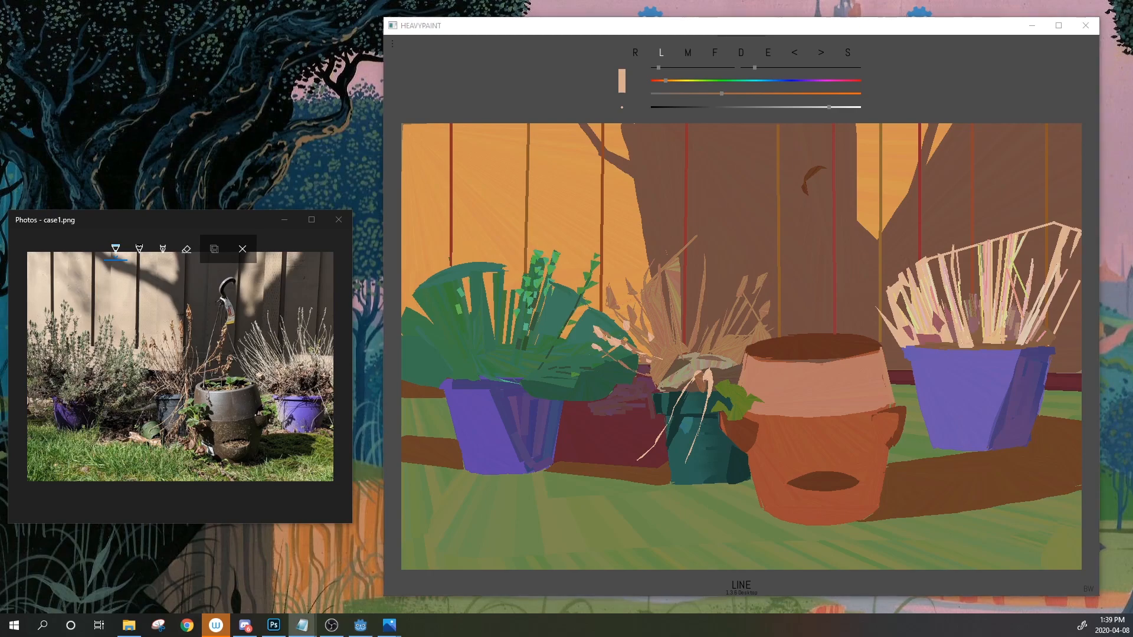
{"action": "key", "text": "alt+Tab"}
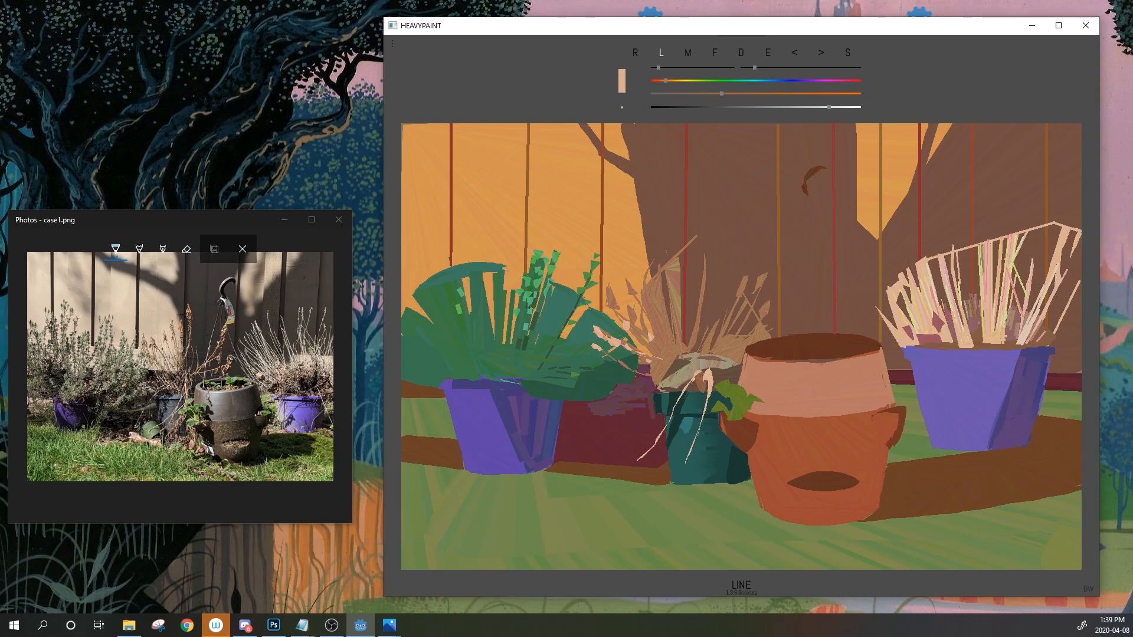
{"action": "key", "text": "alt+Tab"}
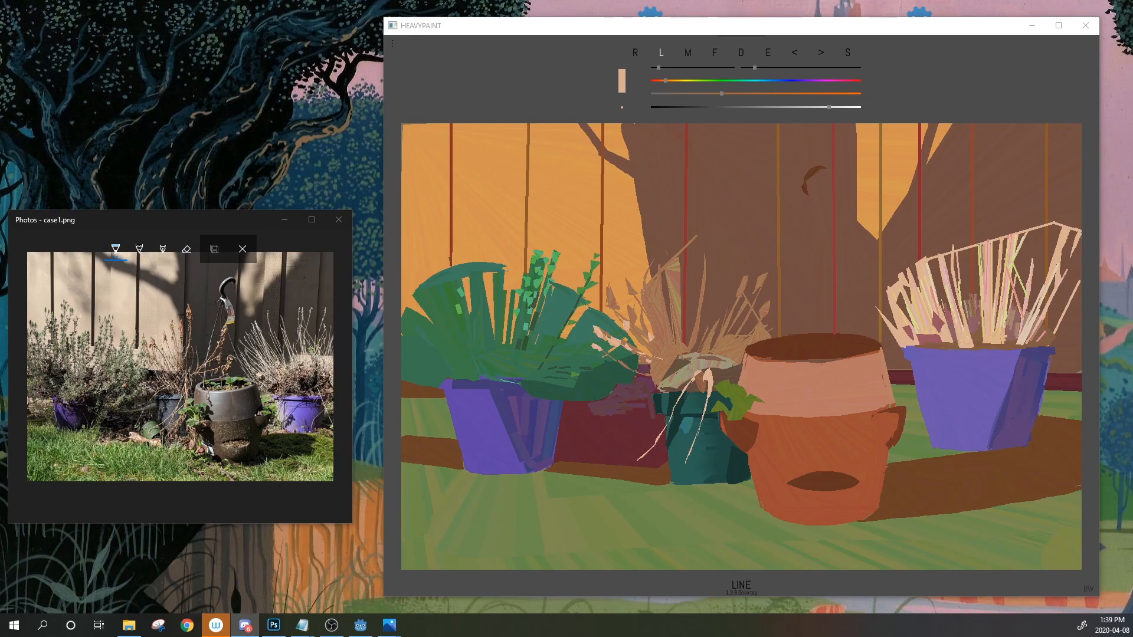
Sample brown, then peach, and paint a small peach stroke on the right pot's rim
{"action": "left_click", "coordinate": [768, 54]}
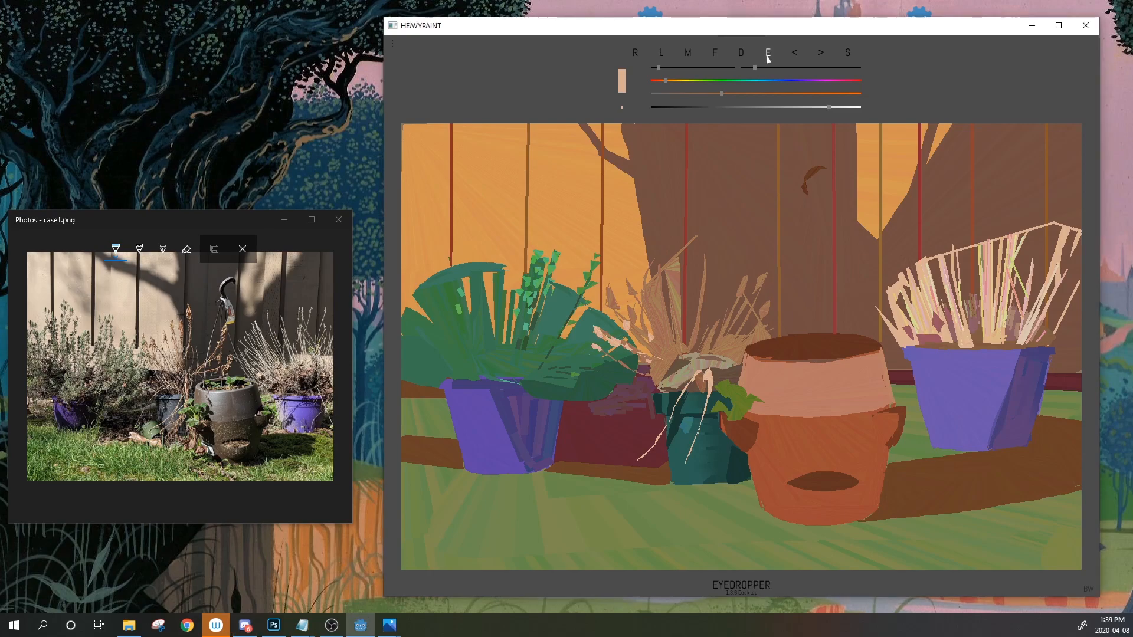
{"action": "left_click", "coordinate": [949, 347]}
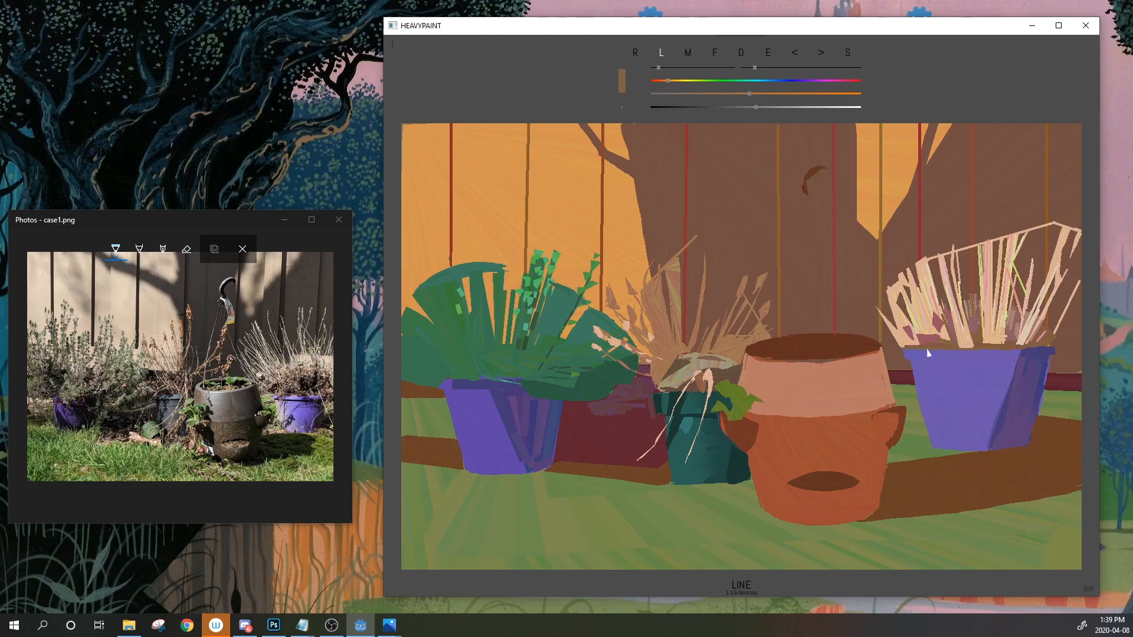
{"action": "key", "text": "e"}
{"action": "left_click_drag", "start_coordinate": [951, 347], "coordinate": [959, 348]}
Sample a reddish-brown from the painting and switch to filled-shape mode
{"action": "left_click", "coordinate": [771, 53]}
{"action": "left_click", "coordinate": [1033, 241]}
{"action": "left_click", "coordinate": [715, 54]}
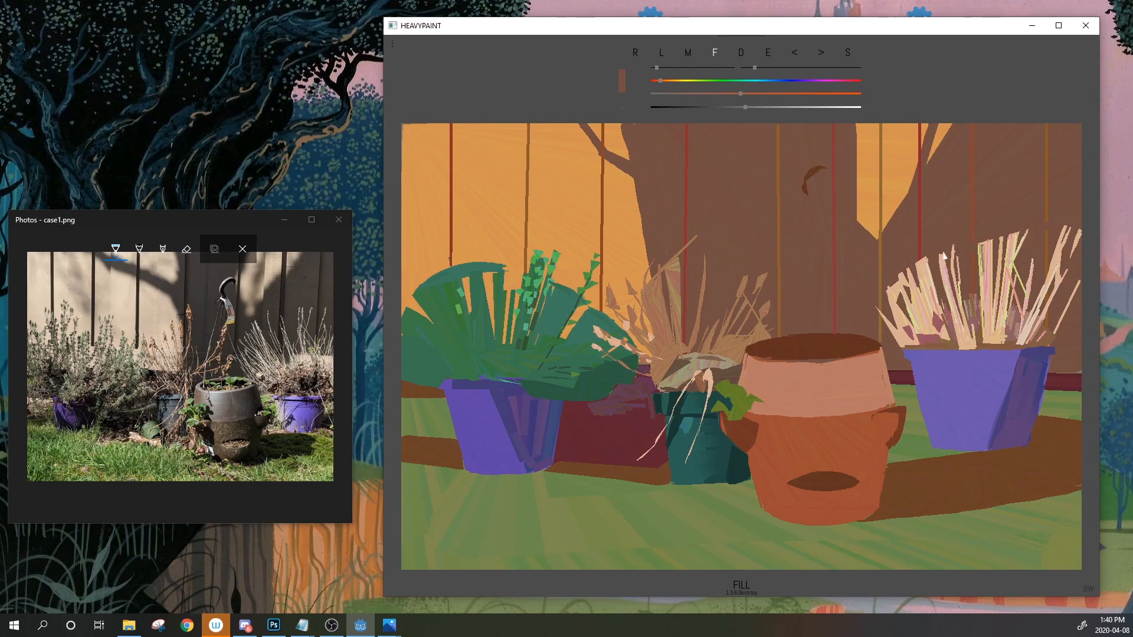
Sample the right plant's beige and fill two thin stalks down through the plant
{"action": "left_click", "coordinate": [767, 54]}
{"action": "left_click", "coordinate": [965, 318]}
{"action": "left_click_drag", "start_coordinate": [964, 250], "coordinate": [965, 252]}
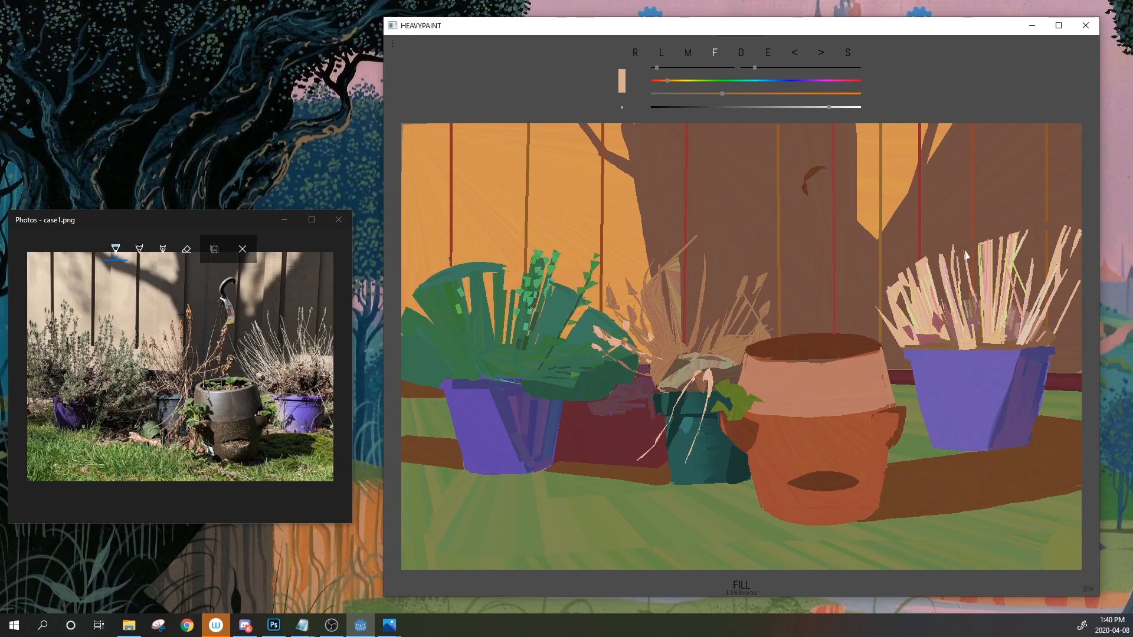
{"action": "left_click_drag", "start_coordinate": [969, 280], "coordinate": [979, 332]}
Resample a duller brown-pink, then a light pink from the right plant
{"action": "left_click_drag", "start_coordinate": [769, 53], "coordinate": [1013, 323]}
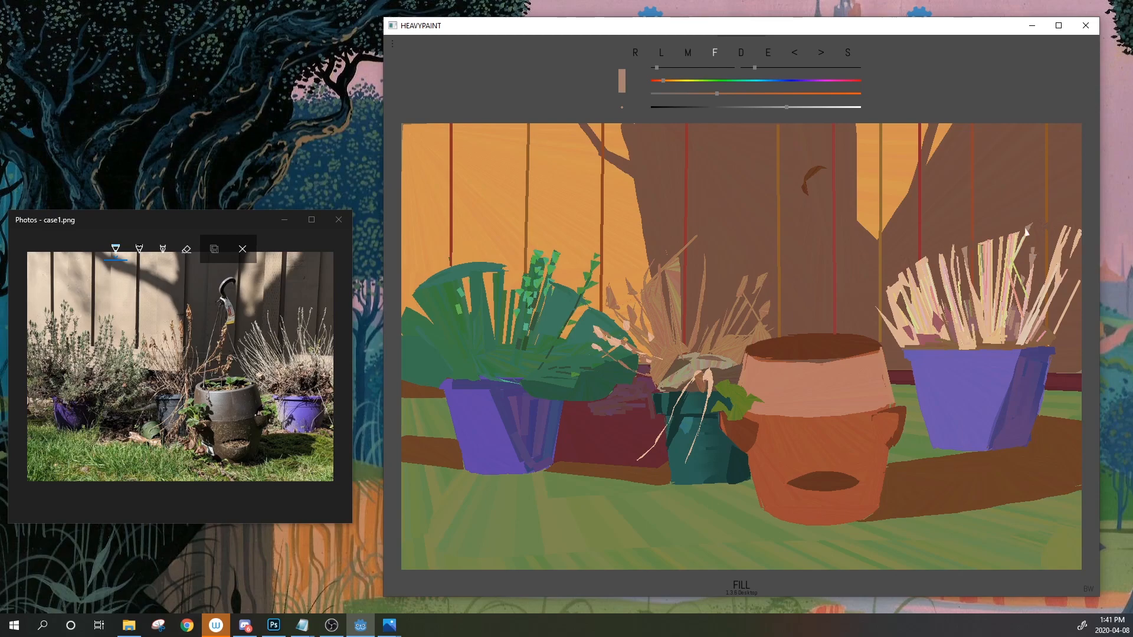
{"action": "left_click", "coordinate": [769, 54]}
{"action": "left_click", "coordinate": [945, 281]}
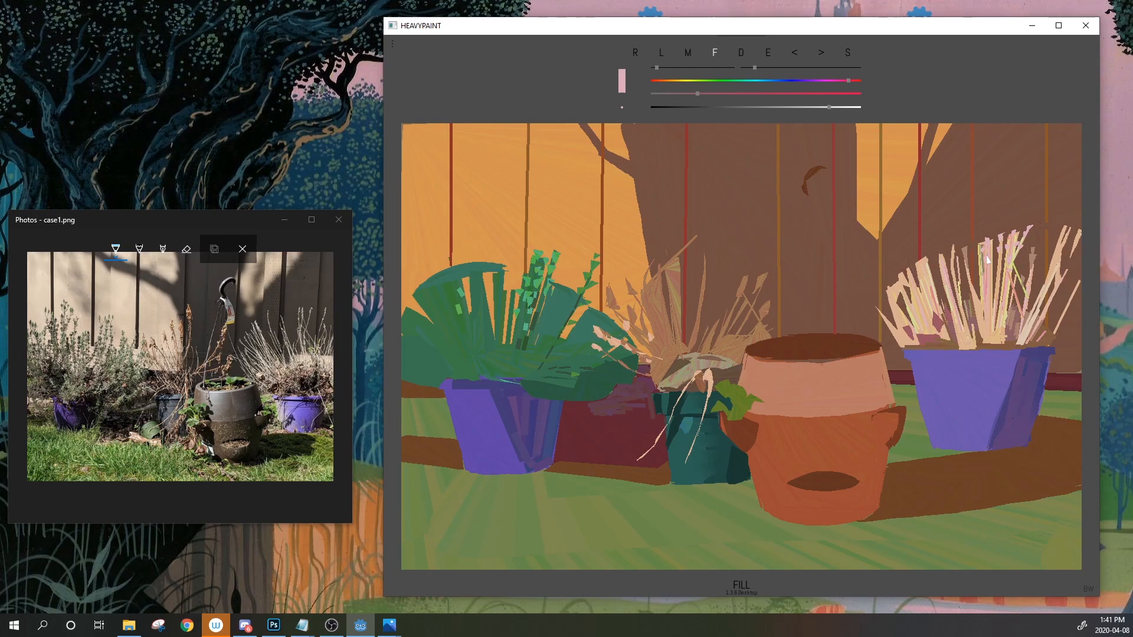
Sample pink from the right plant's stalks, desaturate it and shift the hue to peach
{"action": "left_click", "coordinate": [768, 54]}
{"action": "left_click", "coordinate": [987, 283]}
{"action": "left_click_drag", "start_coordinate": [739, 93], "coordinate": [720, 94]}
{"action": "left_click", "coordinate": [660, 80]}
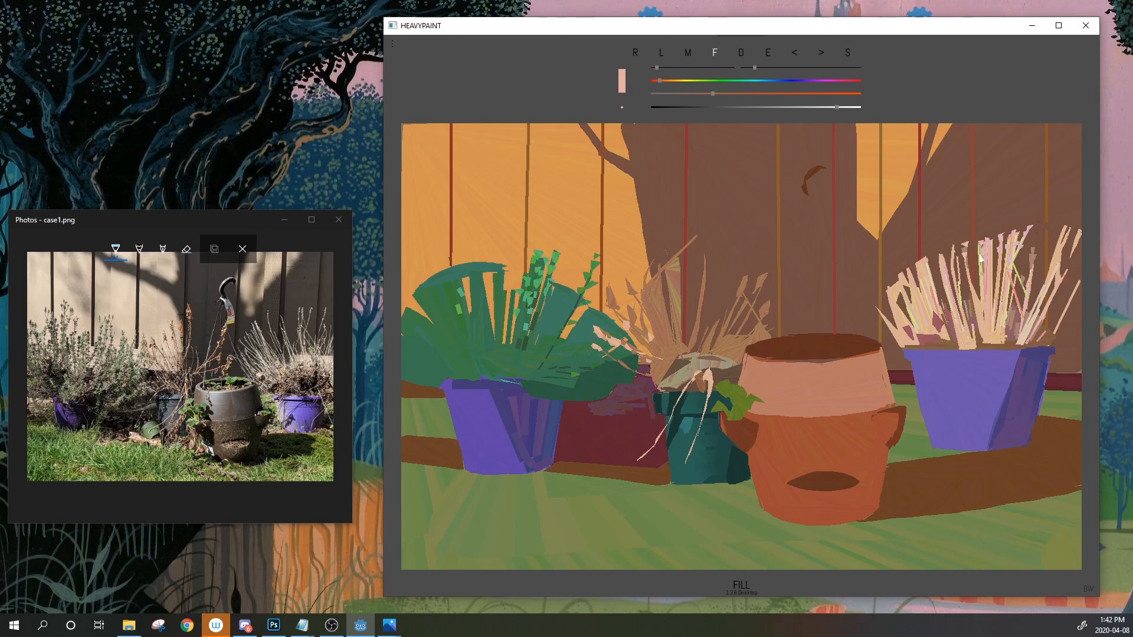
Sample the leaf green and fill a small leaf on the terracotta pot's right edge
{"action": "left_click", "coordinate": [768, 54]}
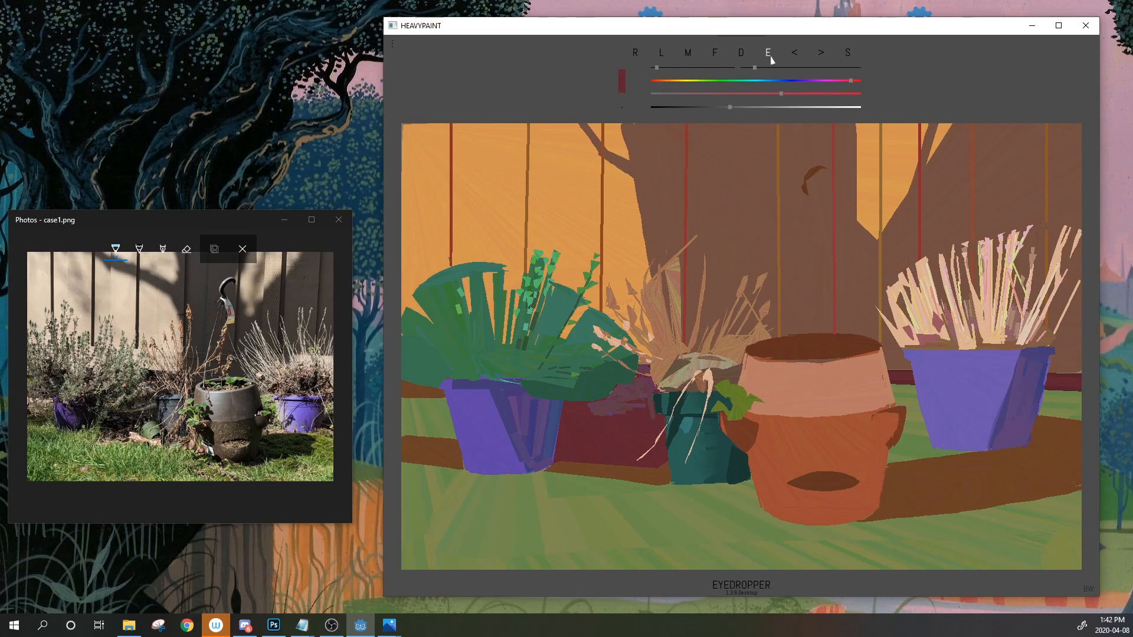
{"action": "left_click", "coordinate": [1064, 364]}
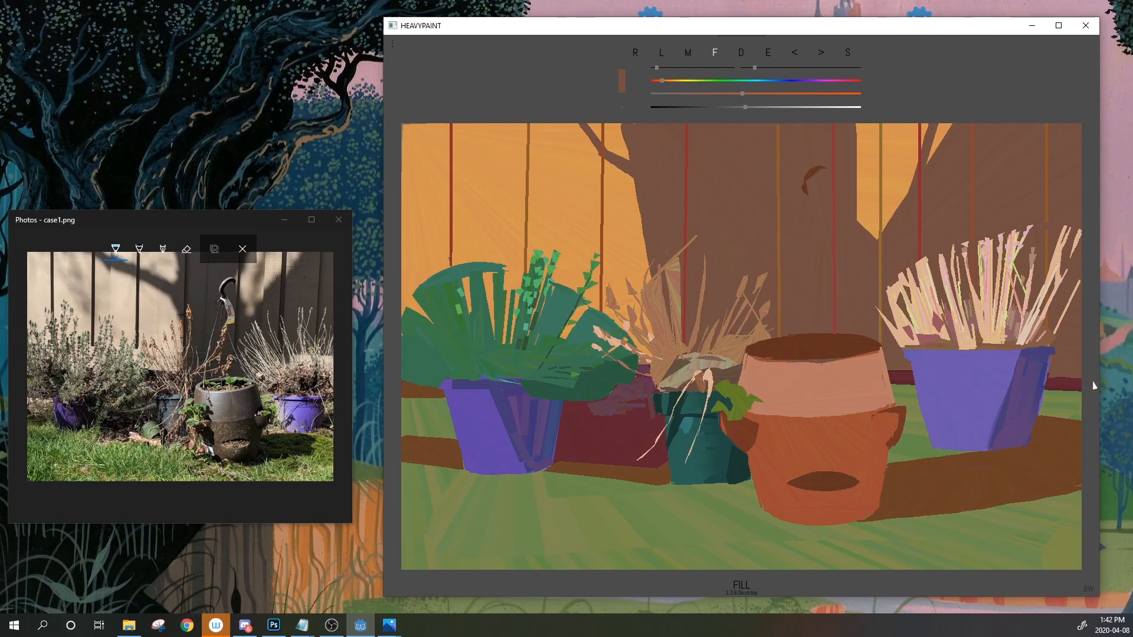
{"action": "left_click", "coordinate": [767, 53]}
{"action": "left_click", "coordinate": [743, 414]}
{"action": "left_click_drag", "start_coordinate": [877, 406], "coordinate": [883, 418]}
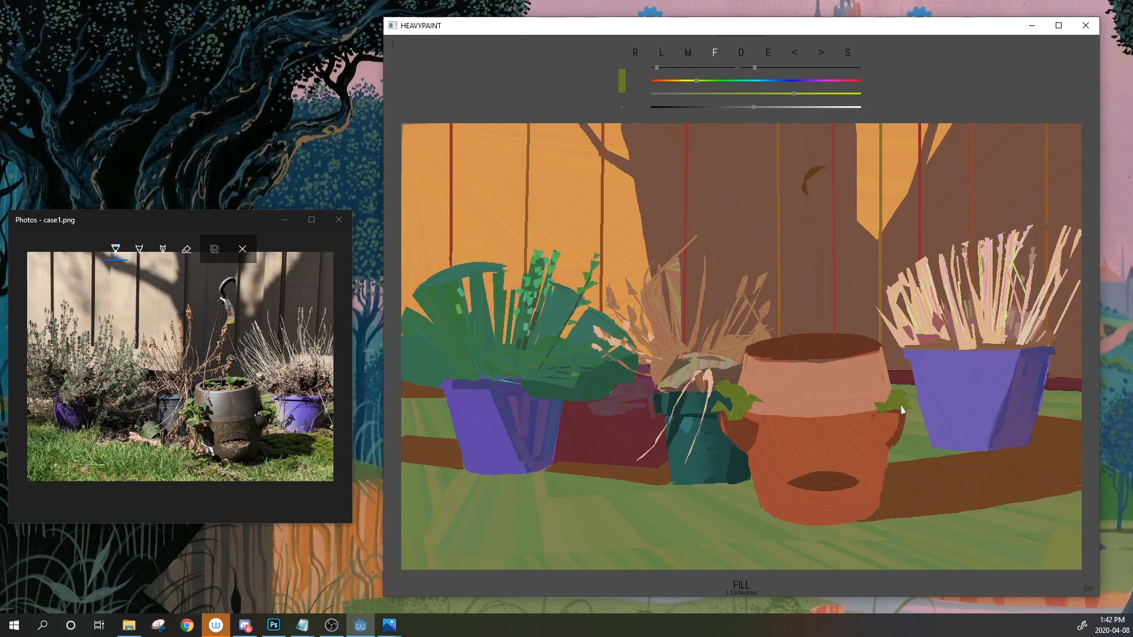
{"action": "left_click", "coordinate": [770, 54]}
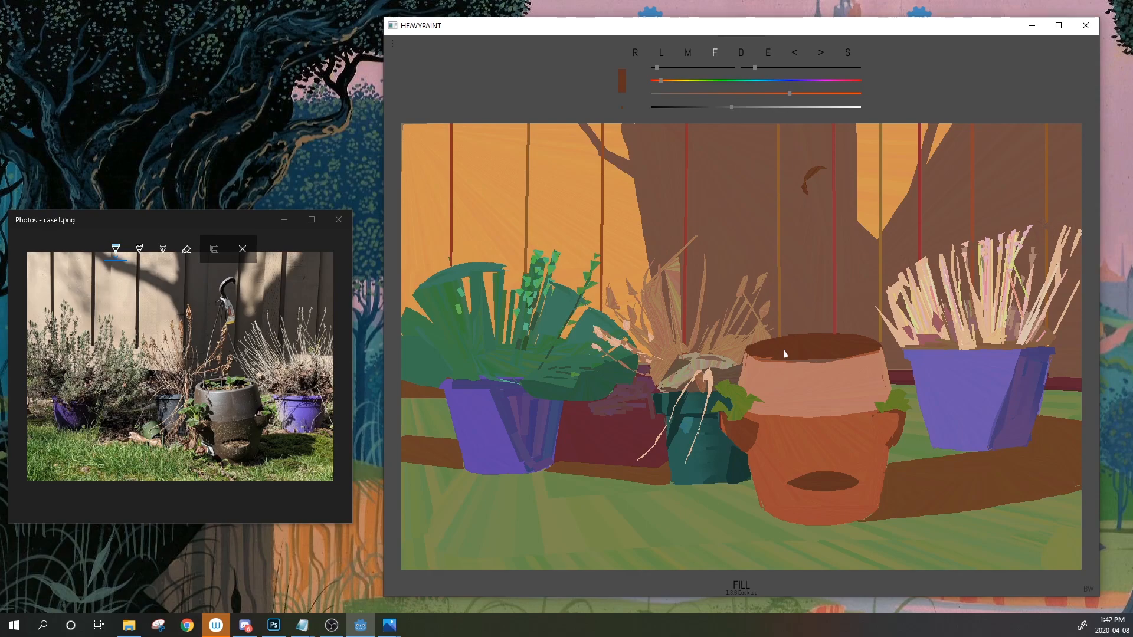
Sample the pot's greyish brown, lighten it, and fill a light band along the terracotta rim
{"action": "left_click", "coordinate": [687, 94]}
{"action": "left_click_drag", "start_coordinate": [745, 108], "coordinate": [771, 108]}
{"action": "left_click", "coordinate": [806, 108]}
{"action": "mouse_move", "coordinate": [770, 363]}
{"action": "left_mouse_down"}
{"action": "mouse_move", "coordinate": [813, 362]}
{"action": "mouse_move", "coordinate": [747, 352]}
{"action": "mouse_move", "coordinate": [831, 362]}
{"action": "mouse_move", "coordinate": [782, 364]}
{"action": "mouse_move", "coordinate": [857, 358]}
{"action": "mouse_move", "coordinate": [818, 368]}
{"action": "mouse_move", "coordinate": [871, 357]}
{"action": "mouse_move", "coordinate": [747, 353]}
{"action": "mouse_move", "coordinate": [826, 332]}
{"action": "mouse_move", "coordinate": [814, 337]}
{"action": "mouse_move", "coordinate": [878, 348]}
{"action": "left_mouse_up"}
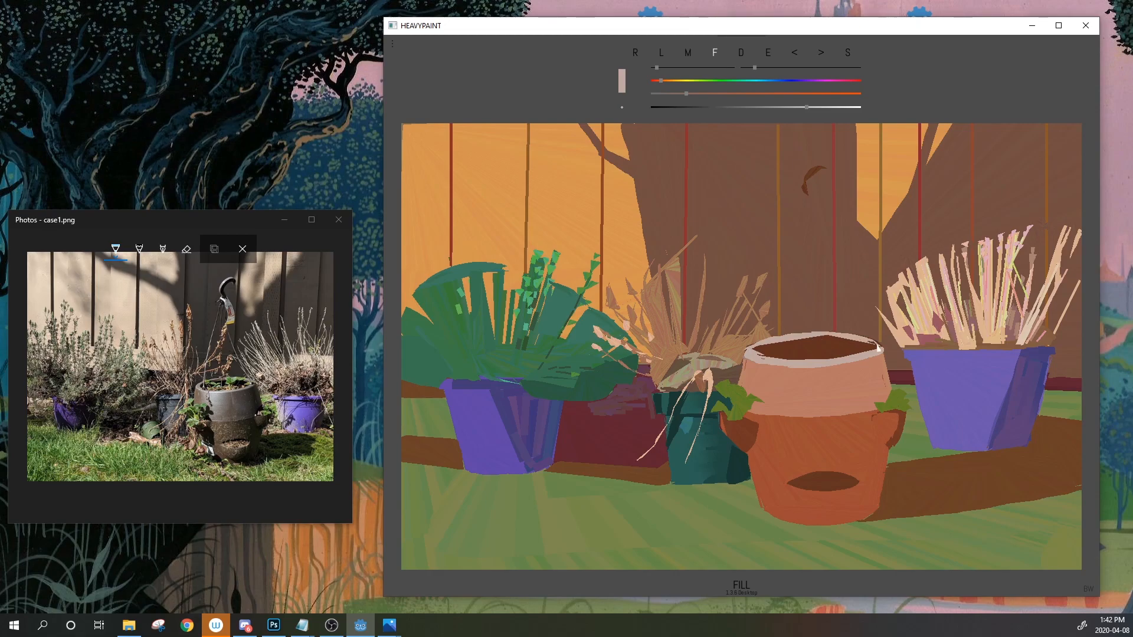
Mix darker, more saturated browns to shade the pot's front rim, then lighten to tan-brown
{"action": "left_click_drag", "start_coordinate": [781, 107], "coordinate": [758, 107]}
{"action": "left_click", "coordinate": [668, 81]}
{"action": "left_click", "coordinate": [754, 94]}
{"action": "mouse_move", "coordinate": [849, 357]}
{"action": "left_mouse_down"}
{"action": "mouse_move", "coordinate": [824, 365]}
{"action": "mouse_move", "coordinate": [850, 357]}
{"action": "left_mouse_up"}
{"action": "left_click_drag", "start_coordinate": [756, 95], "coordinate": [750, 95]}
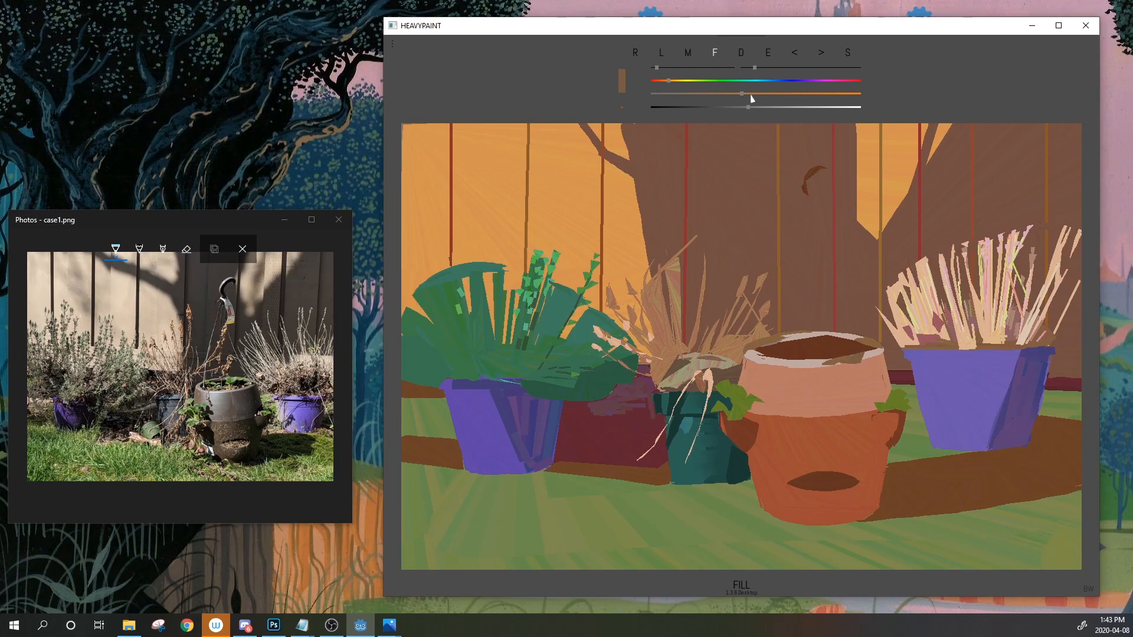
{"action": "left_click_drag", "start_coordinate": [748, 107], "coordinate": [761, 109]}
{"action": "left_click_drag", "start_coordinate": [848, 360], "coordinate": [874, 358]}
{"action": "left_click_drag", "start_coordinate": [769, 108], "coordinate": [775, 109]}
{"action": "left_click_drag", "start_coordinate": [779, 108], "coordinate": [789, 111]}
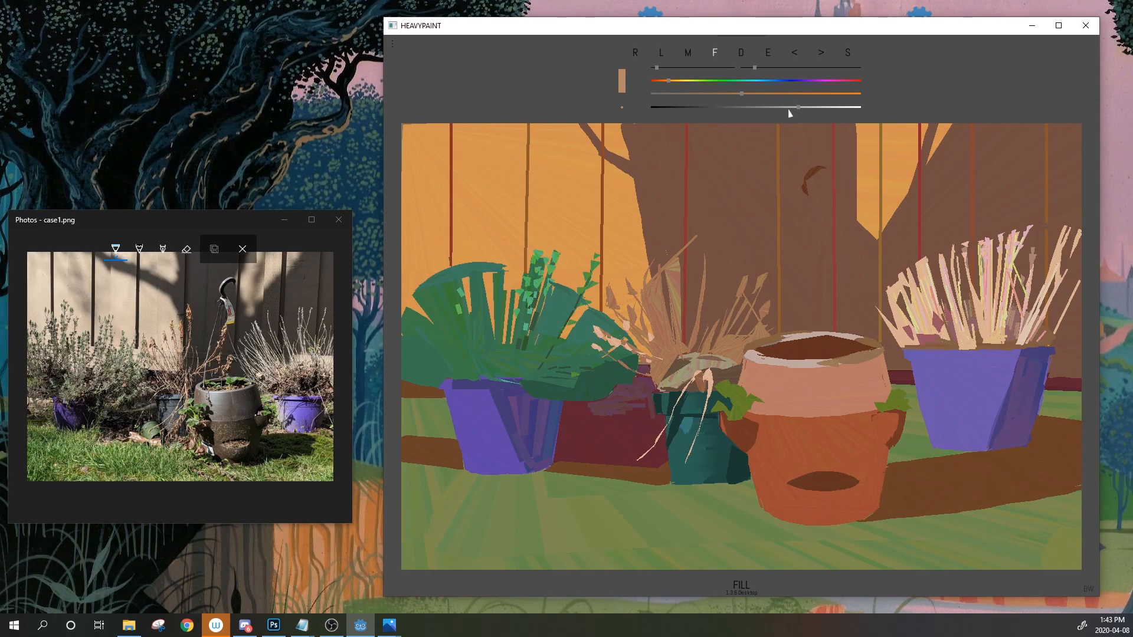
Sample the background brown and paint over the green sliver and stray tan diagonal stroke
{"action": "left_click", "coordinate": [767, 53]}
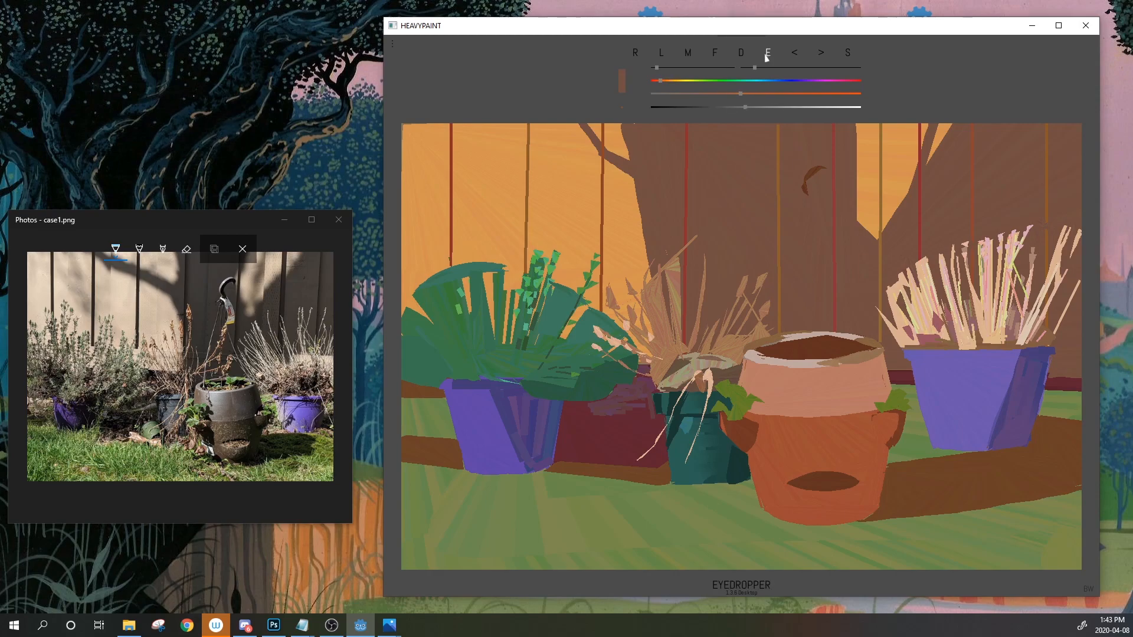
{"action": "left_click", "coordinate": [681, 262]}
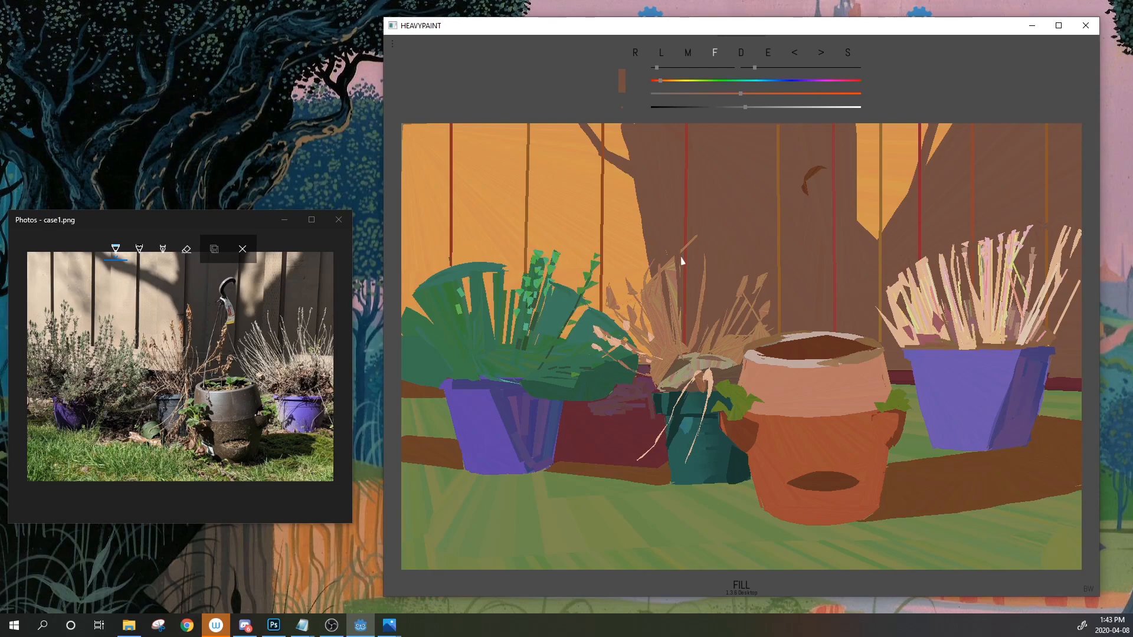
{"action": "left_click_drag", "start_coordinate": [673, 261], "coordinate": [680, 333]}
{"action": "left_click_drag", "start_coordinate": [687, 248], "coordinate": [696, 236]}
Resample orange and several browns from the canvas, ending on an olive yellow-green
{"action": "left_click", "coordinate": [767, 54]}
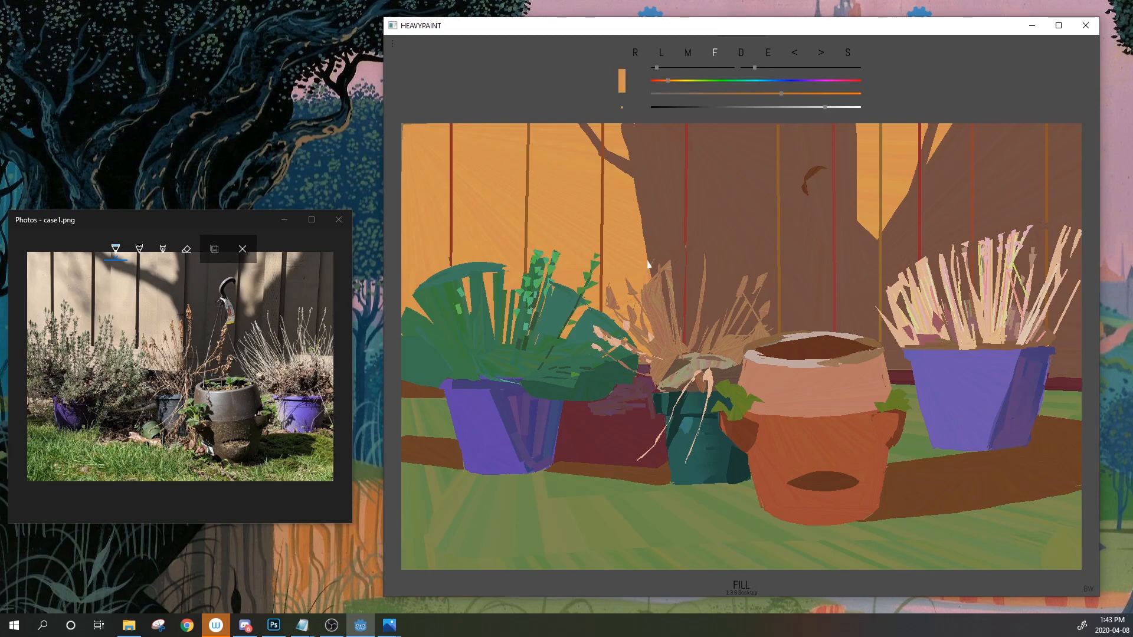
{"action": "left_click", "coordinate": [768, 52]}
{"action": "left_click", "coordinate": [769, 56]}
{"action": "left_click", "coordinate": [768, 56]}
{"action": "left_click", "coordinate": [637, 275]}
{"action": "left_click_drag", "start_coordinate": [771, 55], "coordinate": [661, 368]}
Shift a sampled dark brown to olive and fill a small brighter-olive mound left of the teal pot
{"action": "left_click", "coordinate": [767, 53]}
{"action": "left_click", "coordinate": [660, 476]}
{"action": "left_click", "coordinate": [690, 81]}
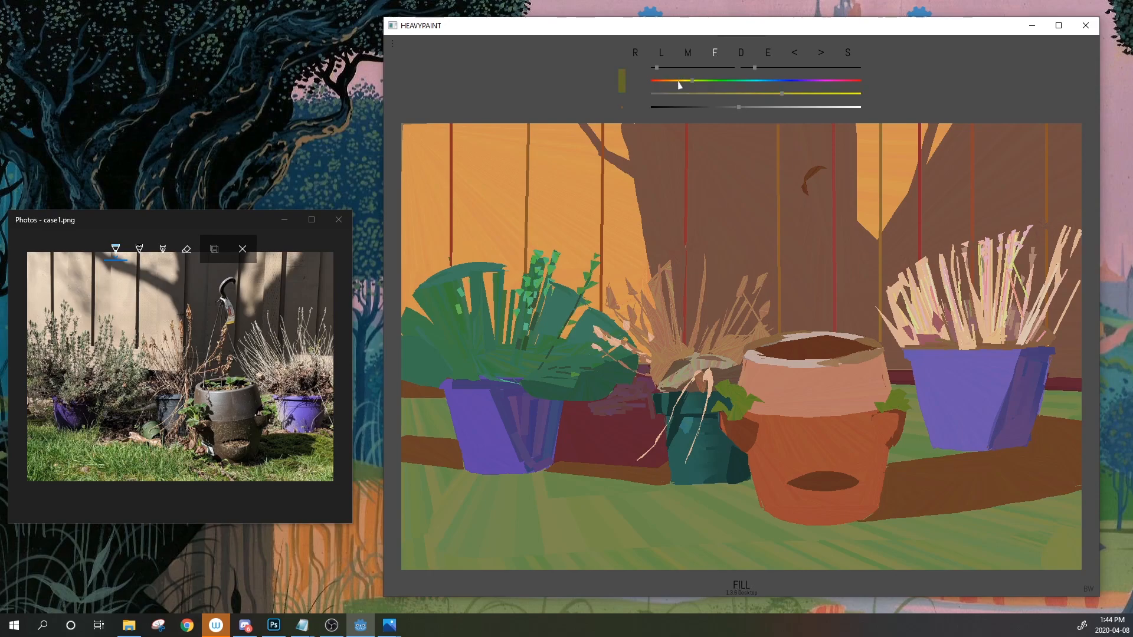
{"action": "mouse_move", "coordinate": [639, 479]}
{"action": "left_mouse_down"}
{"action": "mouse_move", "coordinate": [656, 460]}
{"action": "mouse_move", "coordinate": [668, 470]}
{"action": "mouse_move", "coordinate": [636, 485]}
{"action": "left_mouse_up"}
{"action": "left_click", "coordinate": [758, 107]}
{"action": "mouse_move", "coordinate": [638, 472]}
{"action": "left_mouse_down"}
{"action": "mouse_move", "coordinate": [632, 481]}
{"action": "mouse_move", "coordinate": [683, 472]}
{"action": "mouse_move", "coordinate": [633, 481]}
{"action": "left_mouse_up"}
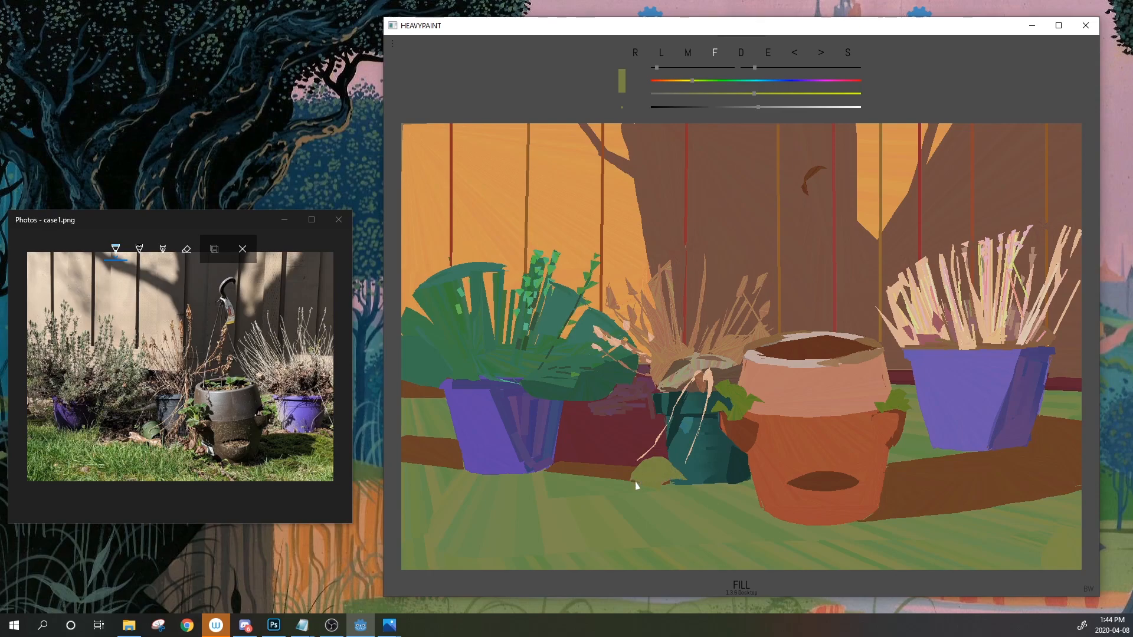
Darken the olive and fill a shadow on the mound's lower right, then sample teal green
{"action": "left_click_drag", "start_coordinate": [757, 108], "coordinate": [719, 107]}
{"action": "left_click_drag", "start_coordinate": [656, 488], "coordinate": [674, 487]}
{"action": "left_click_drag", "start_coordinate": [718, 108], "coordinate": [712, 110]}
{"action": "mouse_move", "coordinate": [656, 487]}
{"action": "left_mouse_down"}
{"action": "mouse_move", "coordinate": [685, 481]}
{"action": "mouse_move", "coordinate": [657, 488]}
{"action": "left_mouse_up"}
{"action": "left_click", "coordinate": [769, 53]}
{"action": "left_click_drag", "start_coordinate": [769, 54], "coordinate": [538, 394]}
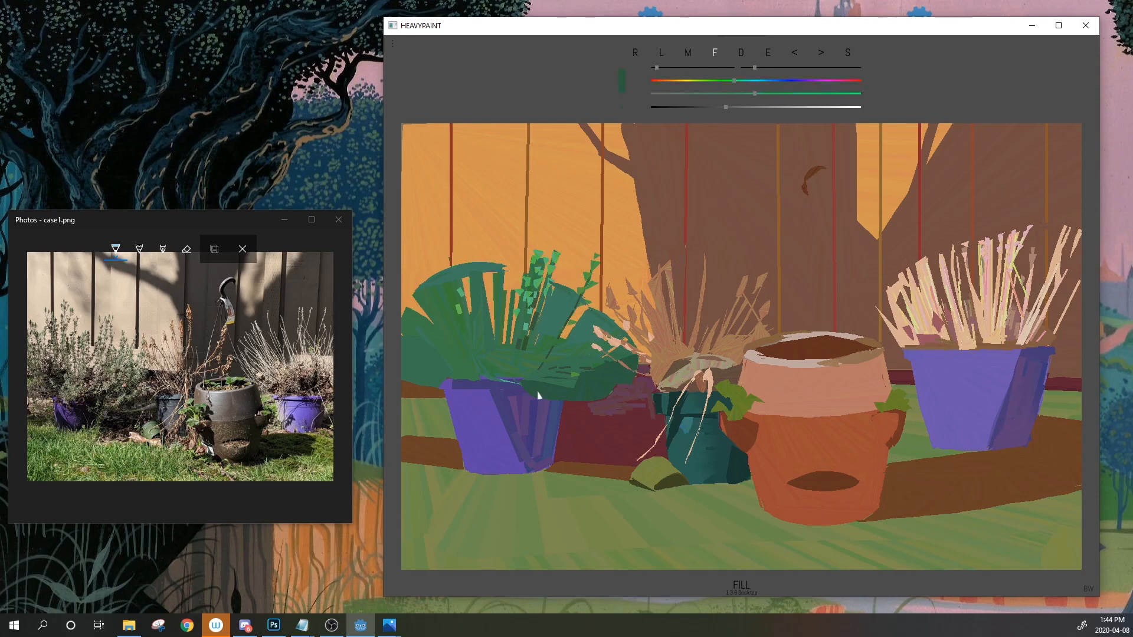
Darken the green and paint several dark green leaf shapes over the left plant
{"action": "left_click_drag", "start_coordinate": [735, 80], "coordinate": [709, 108]}
{"action": "mouse_move", "coordinate": [458, 379]}
{"action": "left_mouse_down"}
{"action": "mouse_move", "coordinate": [438, 360]}
{"action": "mouse_move", "coordinate": [456, 331]}
{"action": "mouse_move", "coordinate": [499, 359]}
{"action": "left_mouse_up"}
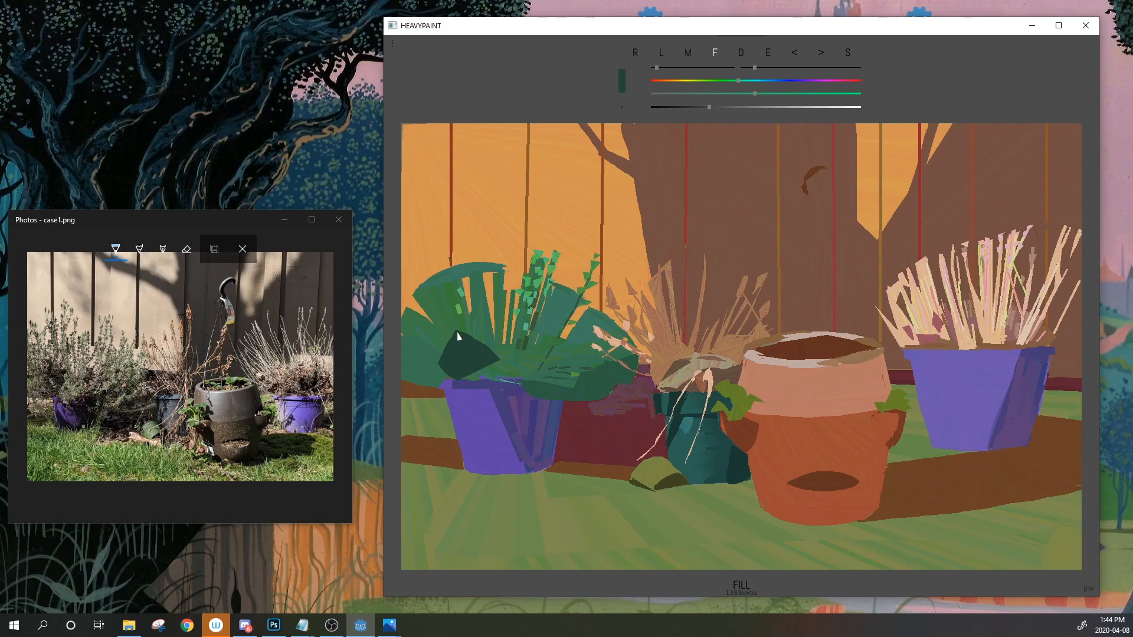
{"action": "mouse_move", "coordinate": [447, 332]}
{"action": "left_mouse_down"}
{"action": "mouse_move", "coordinate": [465, 324]}
{"action": "mouse_move", "coordinate": [510, 357]}
{"action": "left_mouse_up"}
{"action": "mouse_move", "coordinate": [457, 384]}
{"action": "left_mouse_down"}
{"action": "mouse_move", "coordinate": [422, 371]}
{"action": "mouse_move", "coordinate": [448, 364]}
{"action": "mouse_move", "coordinate": [462, 386]}
{"action": "left_mouse_up"}
{"action": "mouse_move", "coordinate": [528, 343]}
{"action": "left_mouse_down"}
{"action": "mouse_move", "coordinate": [539, 361]}
{"action": "mouse_move", "coordinate": [550, 335]}
{"action": "mouse_move", "coordinate": [529, 343]}
{"action": "mouse_move", "coordinate": [523, 370]}
{"action": "mouse_move", "coordinate": [554, 346]}
{"action": "left_mouse_up"}
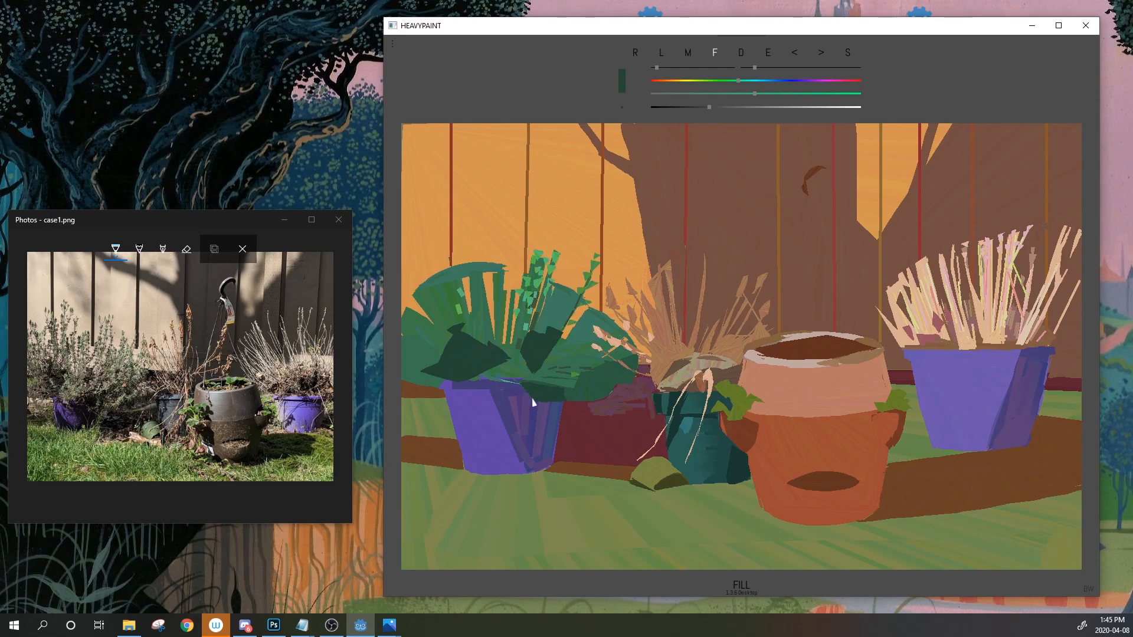
{"action": "mouse_move", "coordinate": [566, 378]}
{"action": "left_mouse_down"}
{"action": "mouse_move", "coordinate": [614, 391]}
{"action": "mouse_move", "coordinate": [561, 399]}
{"action": "left_mouse_up"}
Sample and darken the pot purple, try a band on the left pot's rim, then undo it
{"action": "left_click_drag", "start_coordinate": [767, 53], "coordinate": [507, 397]}
{"action": "left_click_drag", "start_coordinate": [750, 108], "coordinate": [730, 111]}
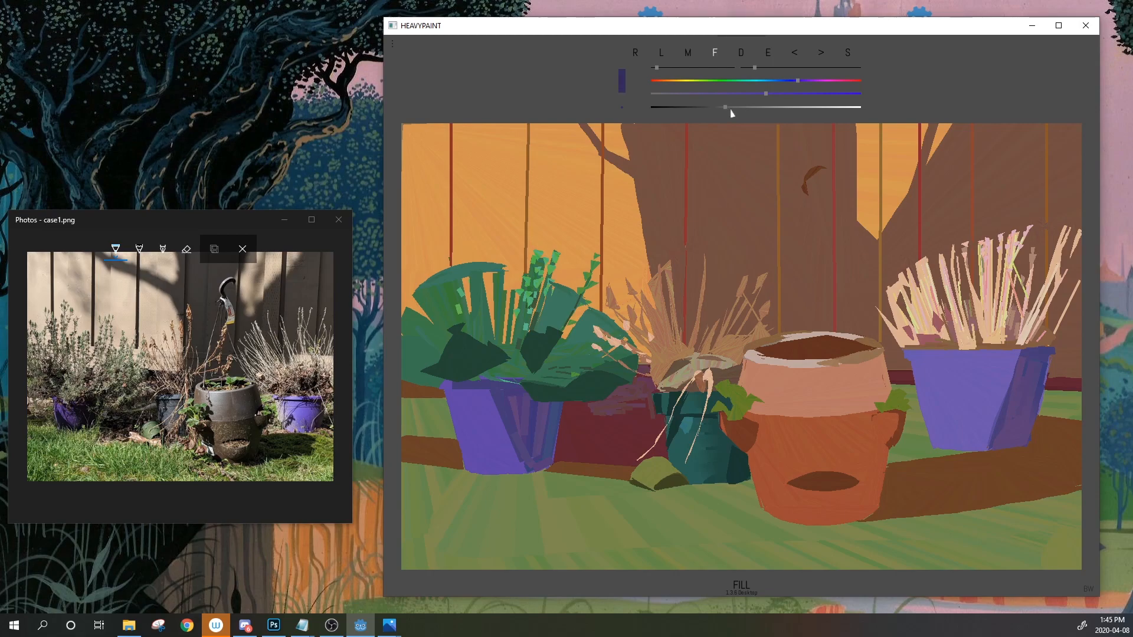
{"action": "left_click_drag", "start_coordinate": [497, 381], "coordinate": [469, 380]}
{"action": "left_click", "coordinate": [798, 54]}
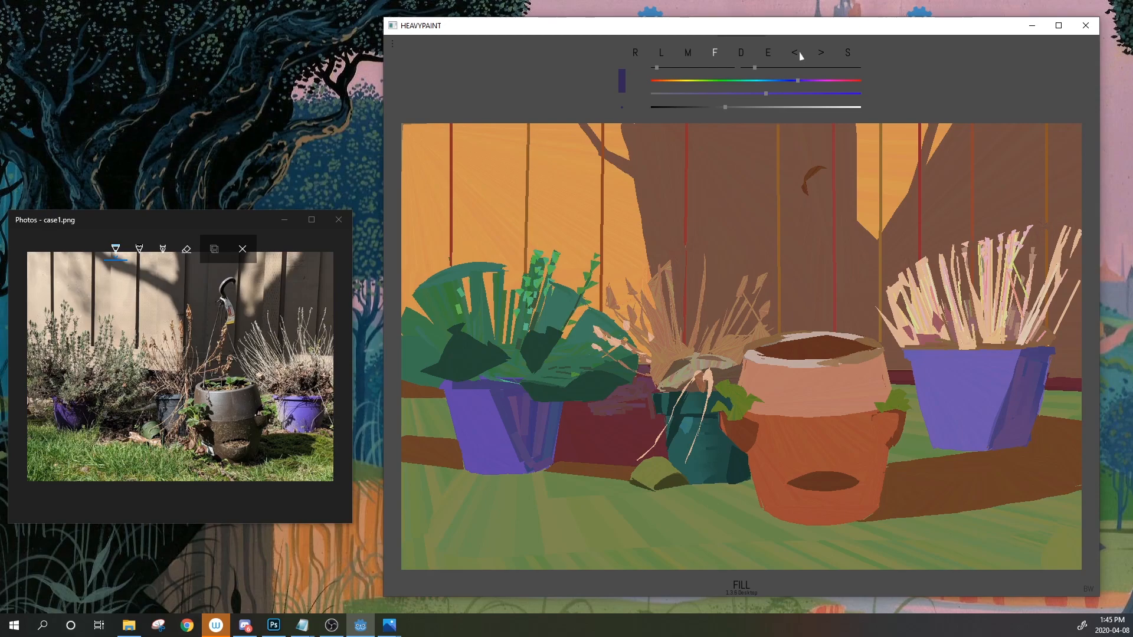